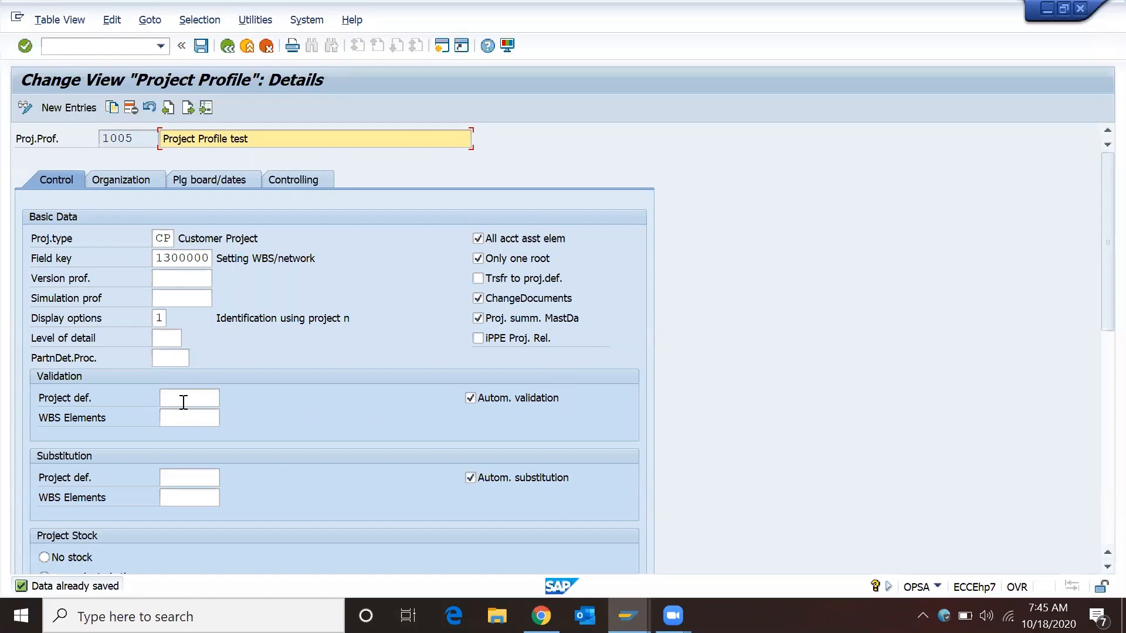
# Review the project definition and WBS element fields for validation and substitution in project profile 1005.
pyautogui.click(183, 400)
pyautogui.click(183, 419)
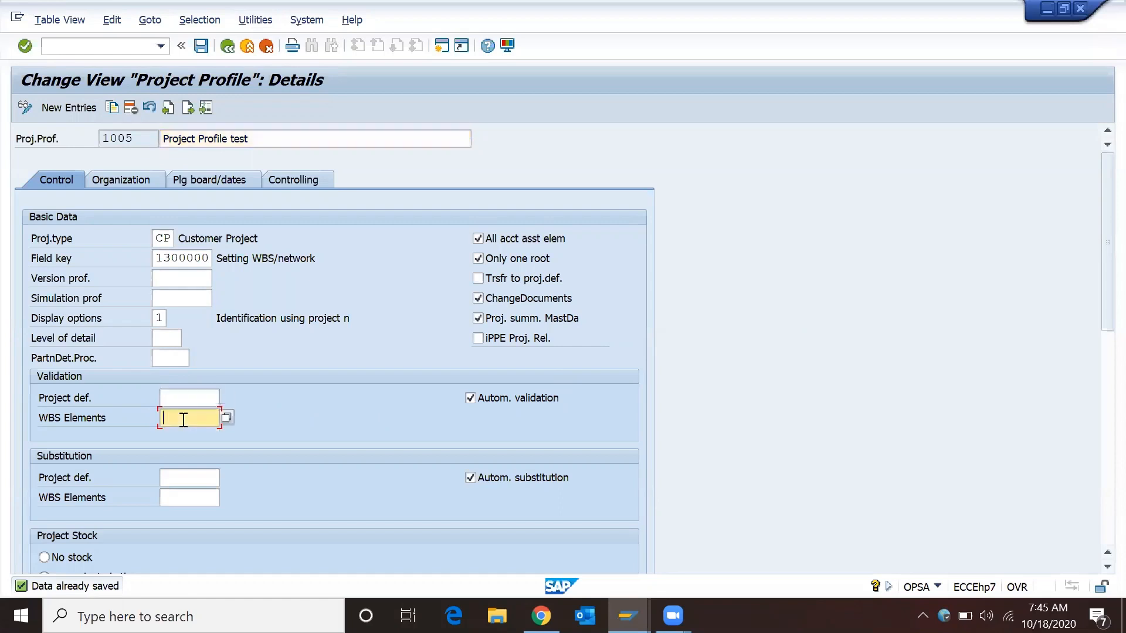
pyautogui.click(171, 474)
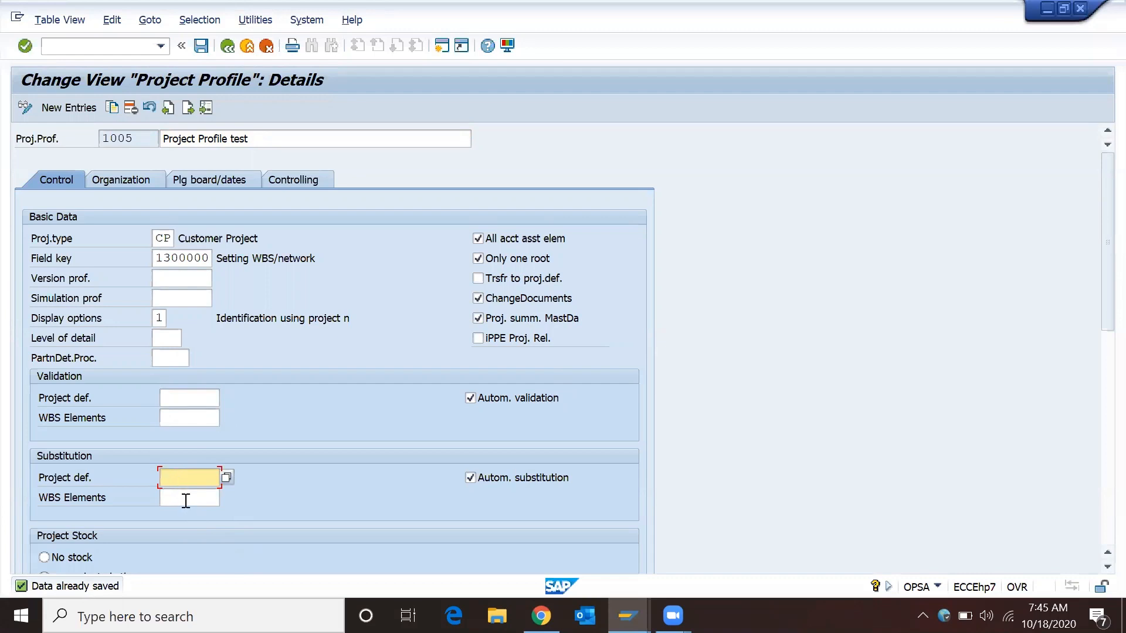
pyautogui.click(186, 500)
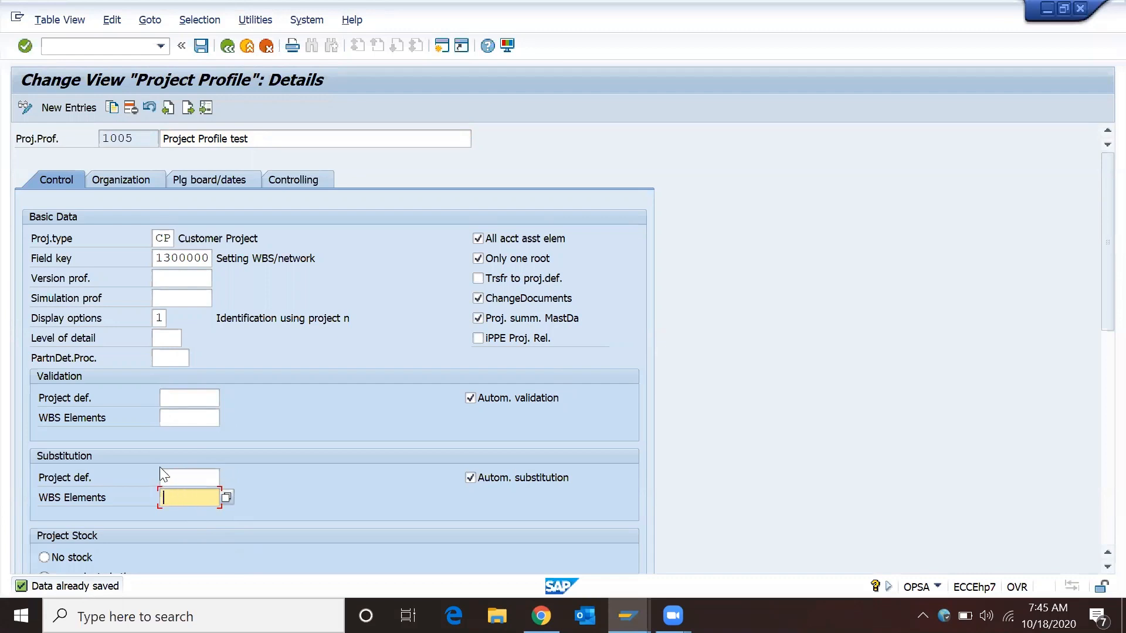
pyautogui.click(176, 397)
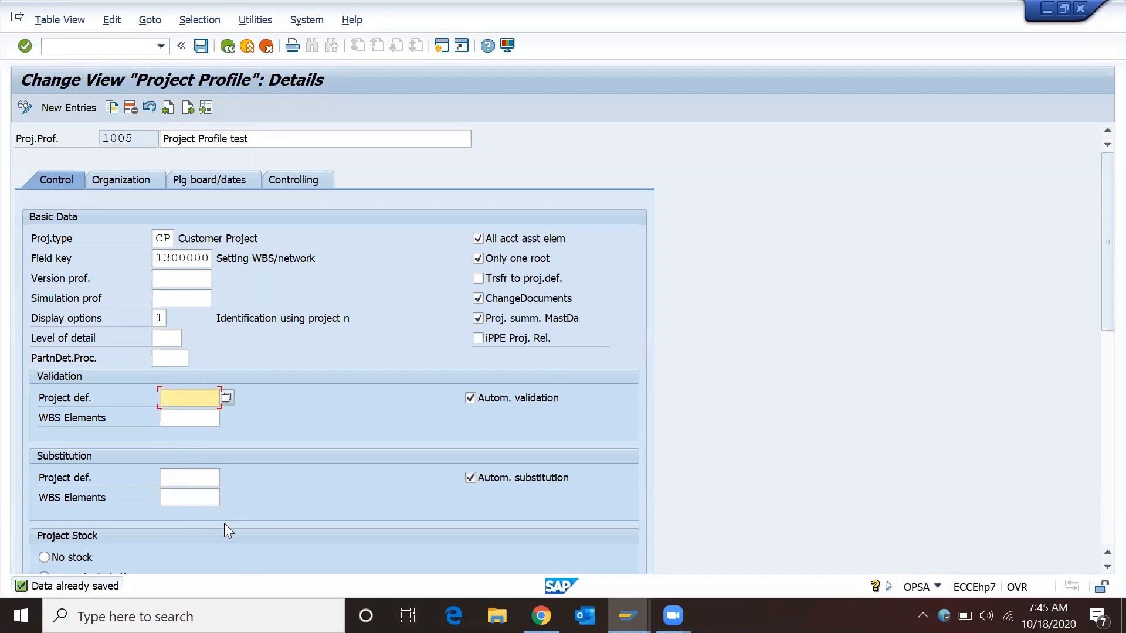
pyautogui.click(179, 481)
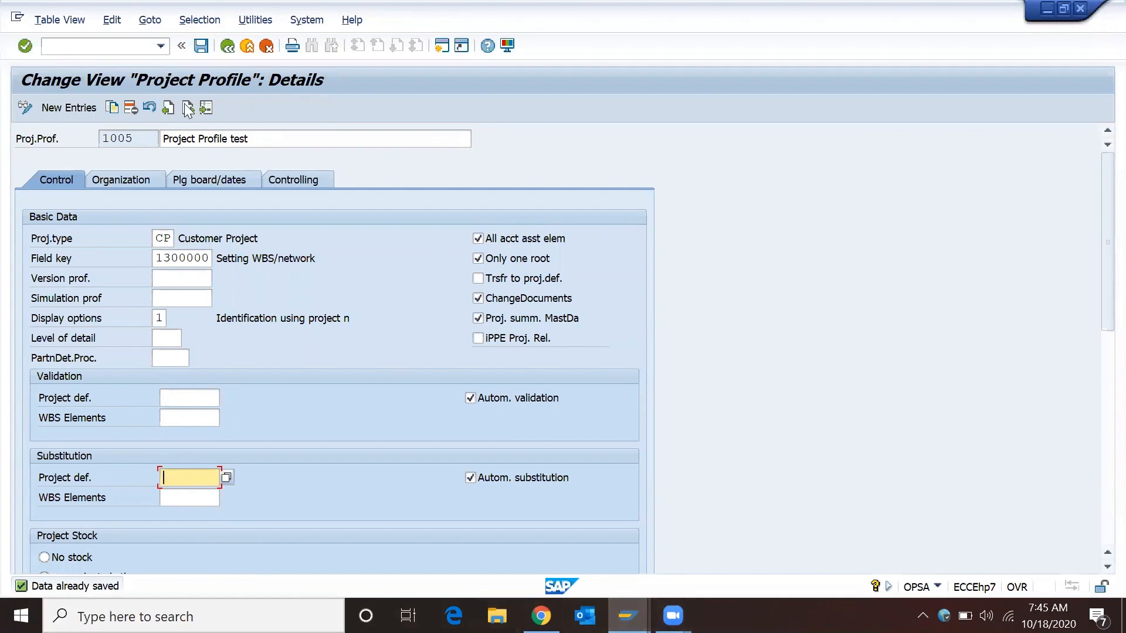
# Leave the project profile and open the Maintain Validations activity under Work Breakdown Structure (WBS), collapsing User Interface Settings.
pyautogui.click(227, 46)
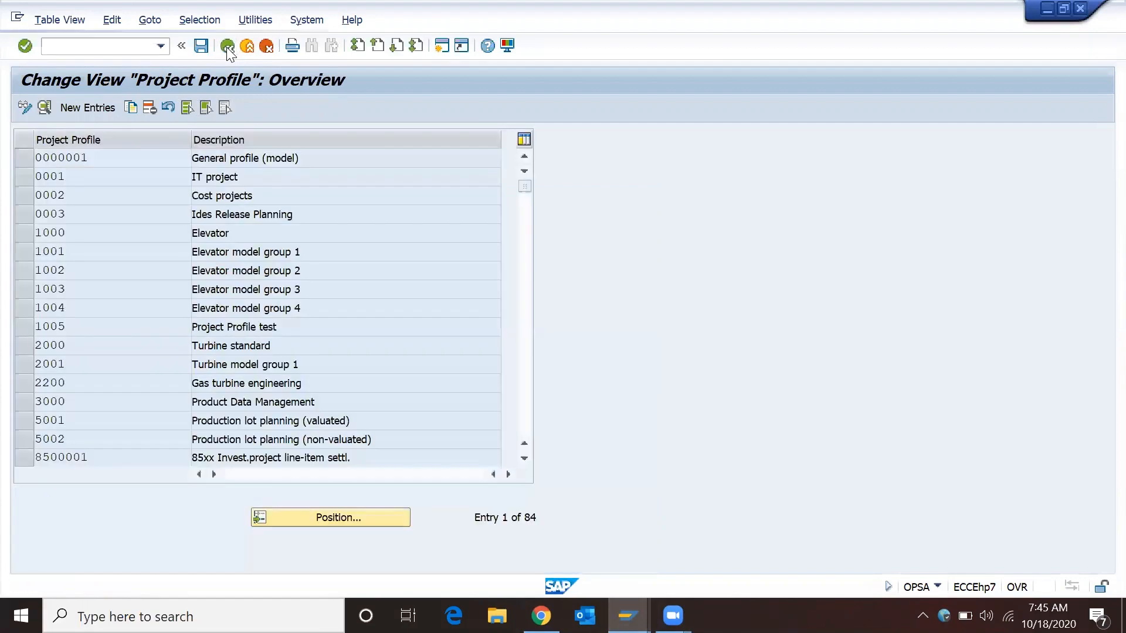
pyautogui.click(226, 47)
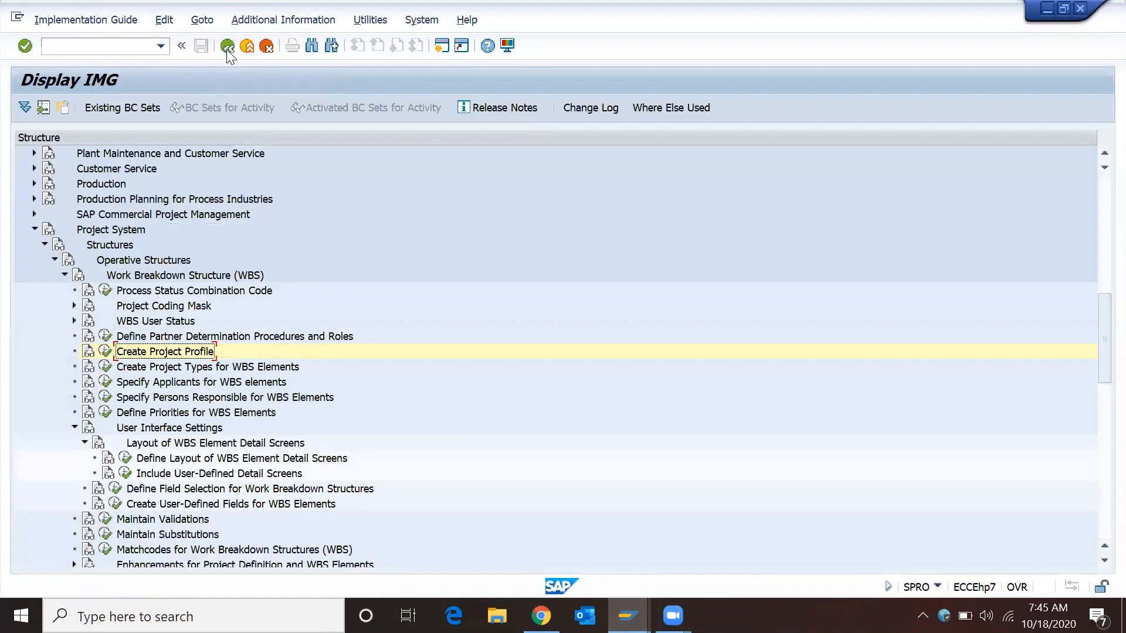
pyautogui.click(74, 427)
pyautogui.click(155, 445)
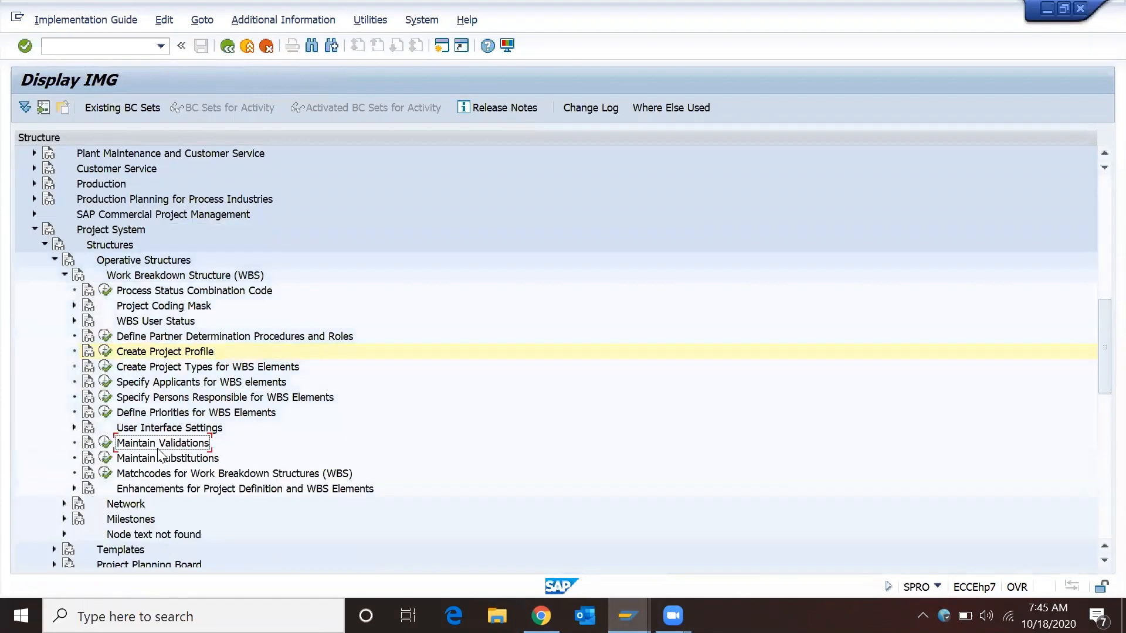
pyautogui.click(103, 445)
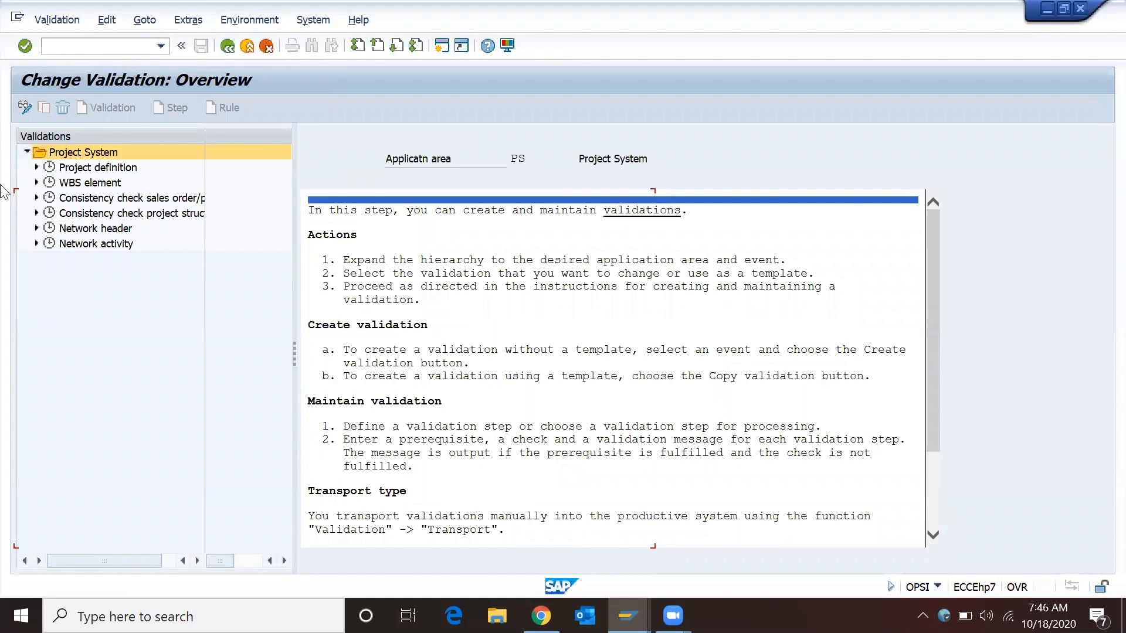
# Expand the project definition validations and view the header data of validation Z00001.
pyautogui.click(36, 167)
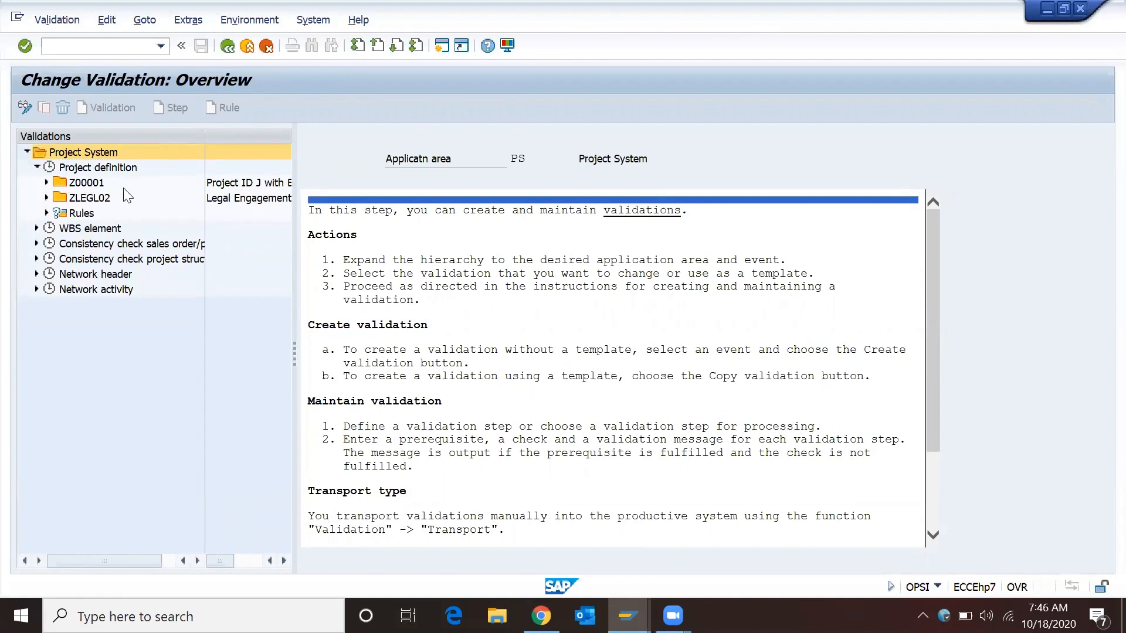
pyautogui.click(64, 183)
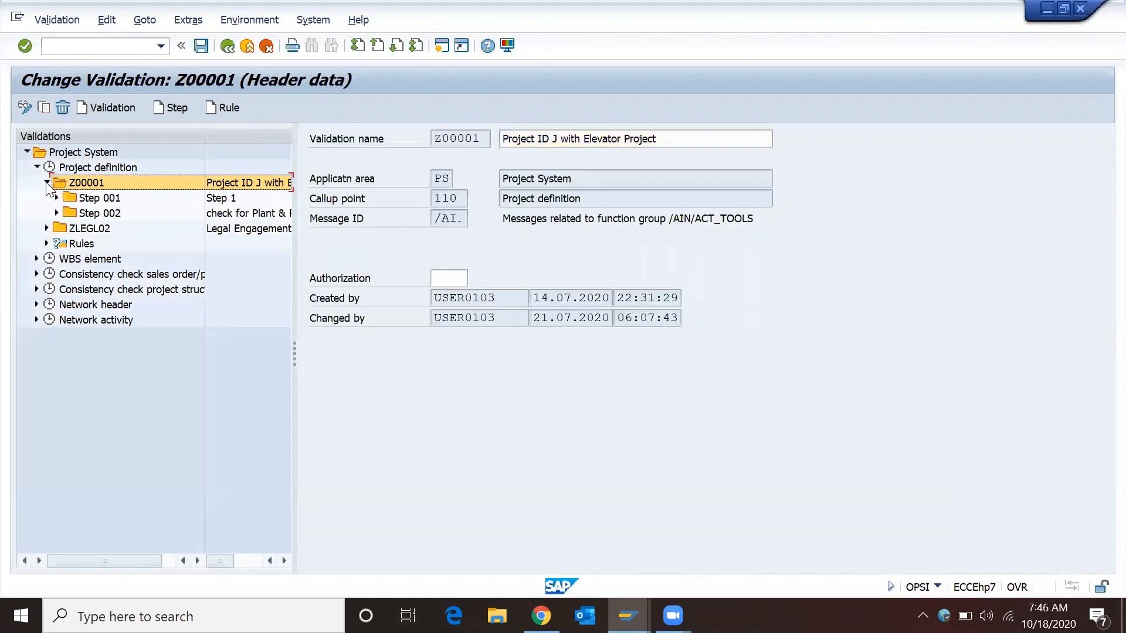
pyautogui.doubleClick(217, 198)
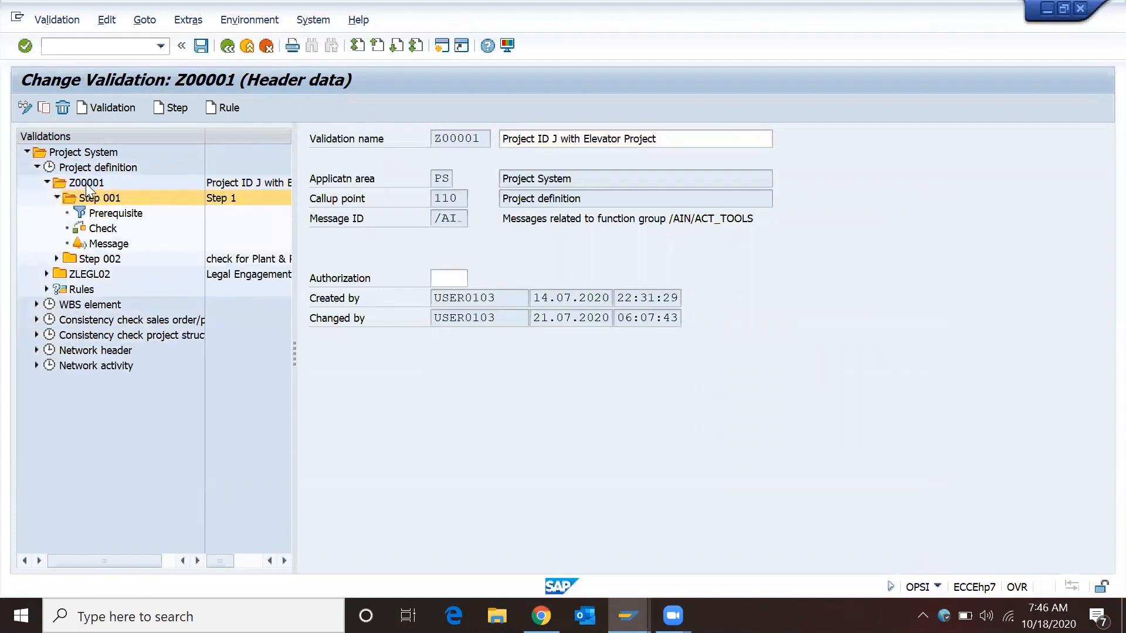
pyautogui.click(56, 198)
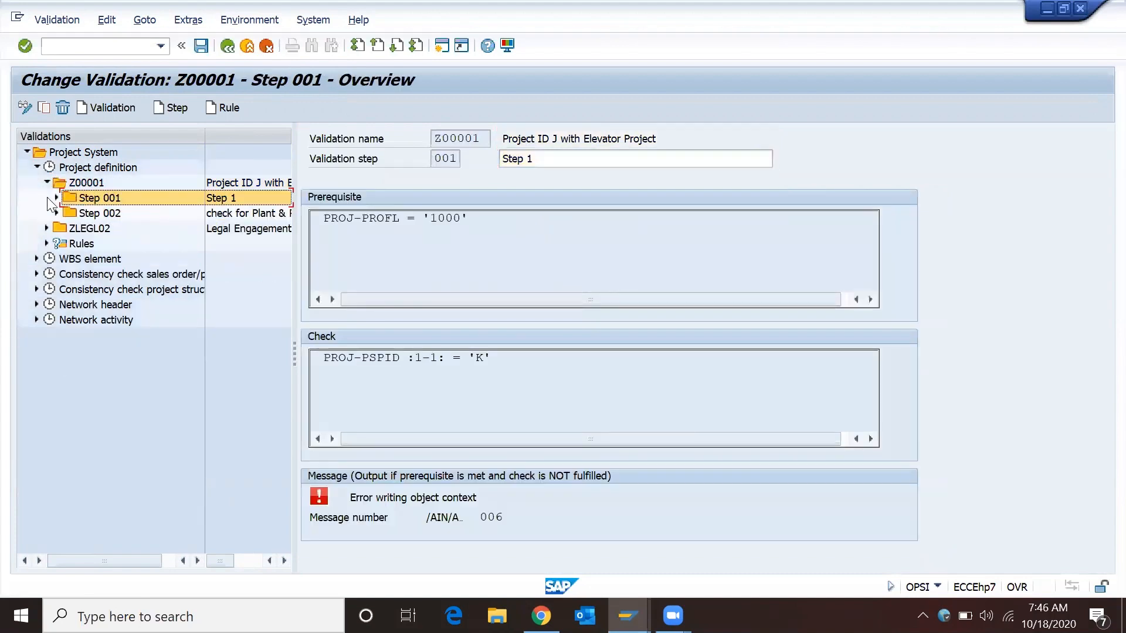
pyautogui.doubleClick(62, 183)
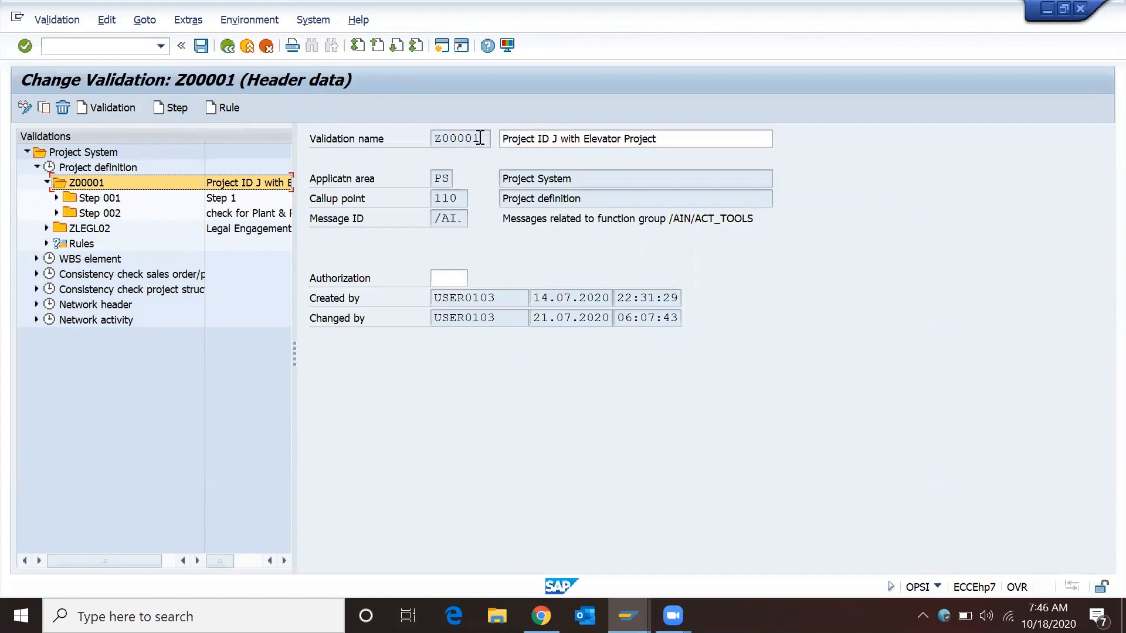
pyautogui.moveTo(481, 138); pyautogui.dragTo(433, 138)
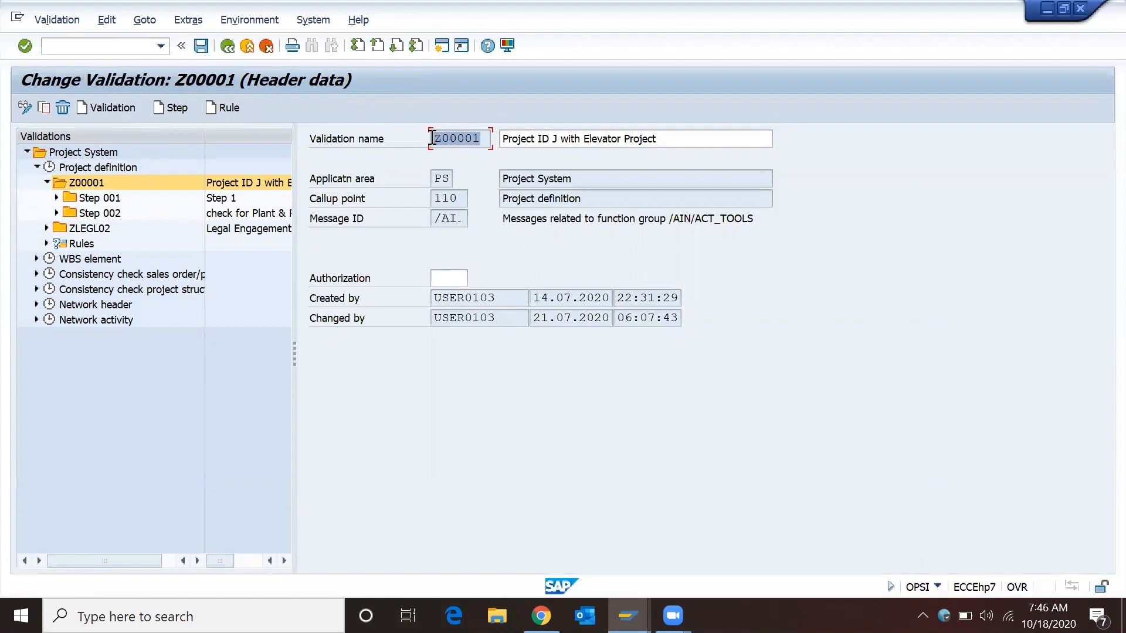
pyautogui.click(433, 137)
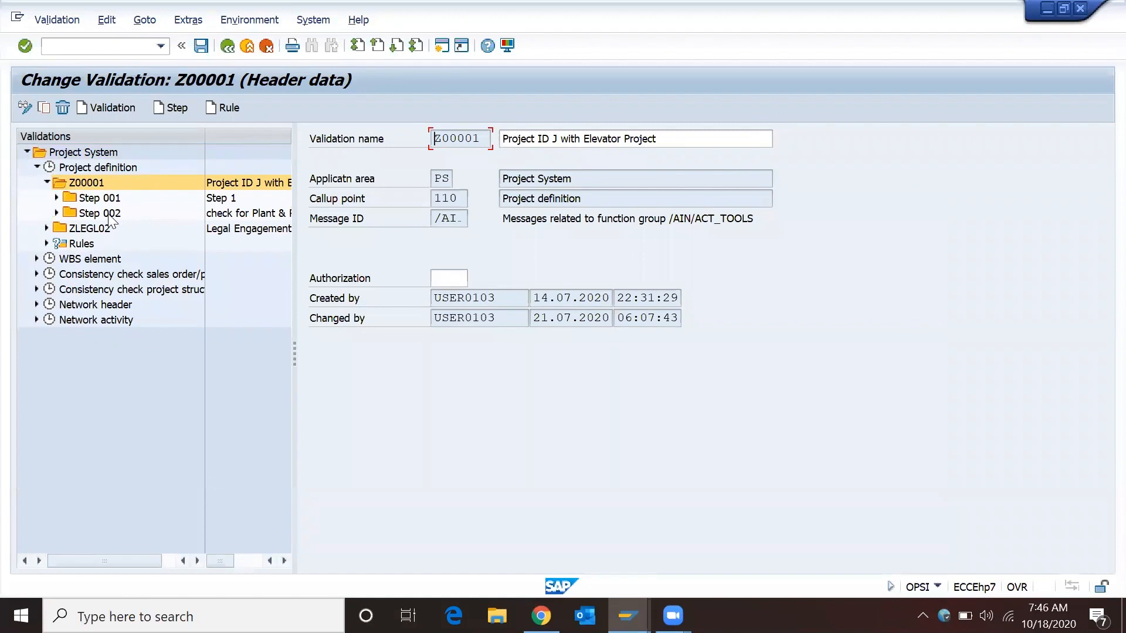
# Open Step 001 of validation Z00001 and examine the project profile condition in its prerequisite and the project ID condition in its check.
pyautogui.doubleClick(116, 199)
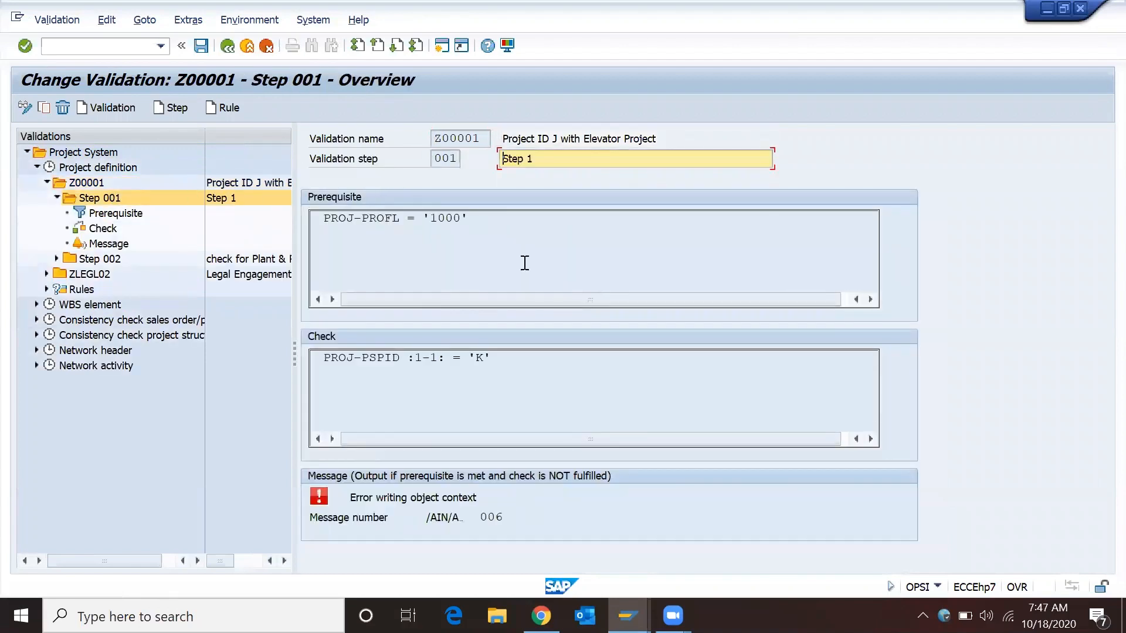
pyautogui.click(524, 263)
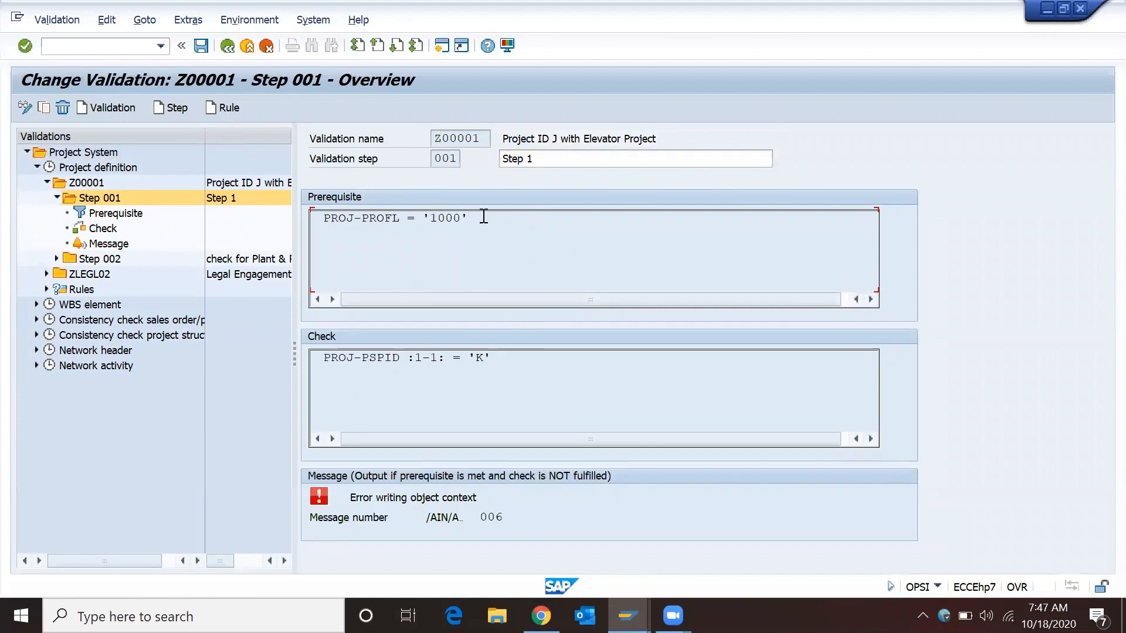
pyautogui.click(524, 364)
pyautogui.moveTo(322, 357); pyautogui.dragTo(401, 361)
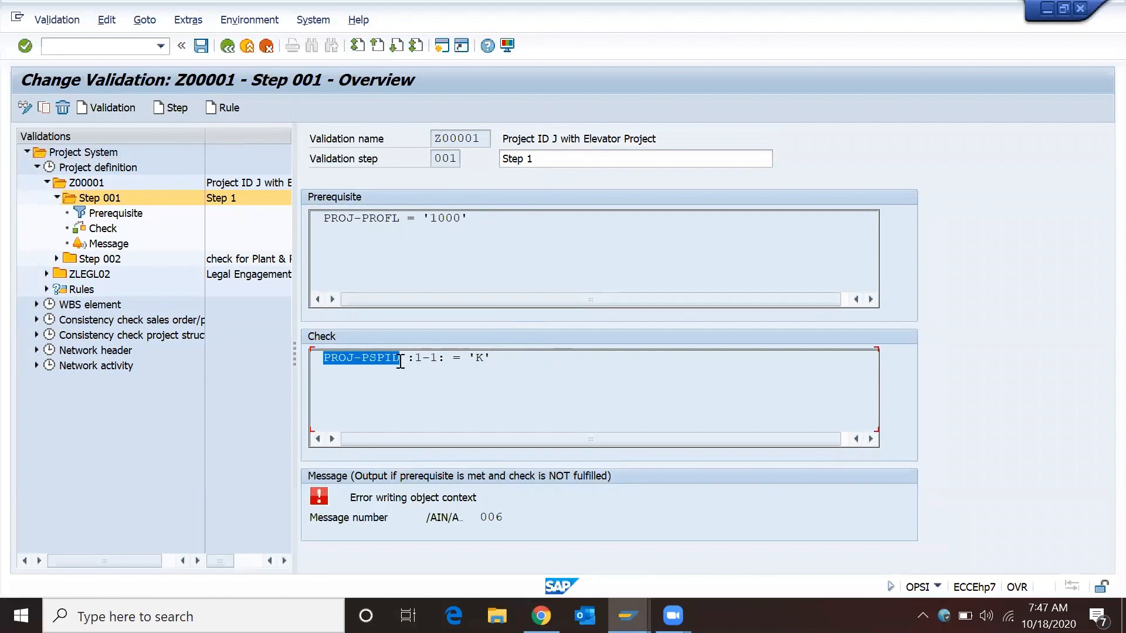
pyautogui.click(452, 368)
pyautogui.click(505, 359)
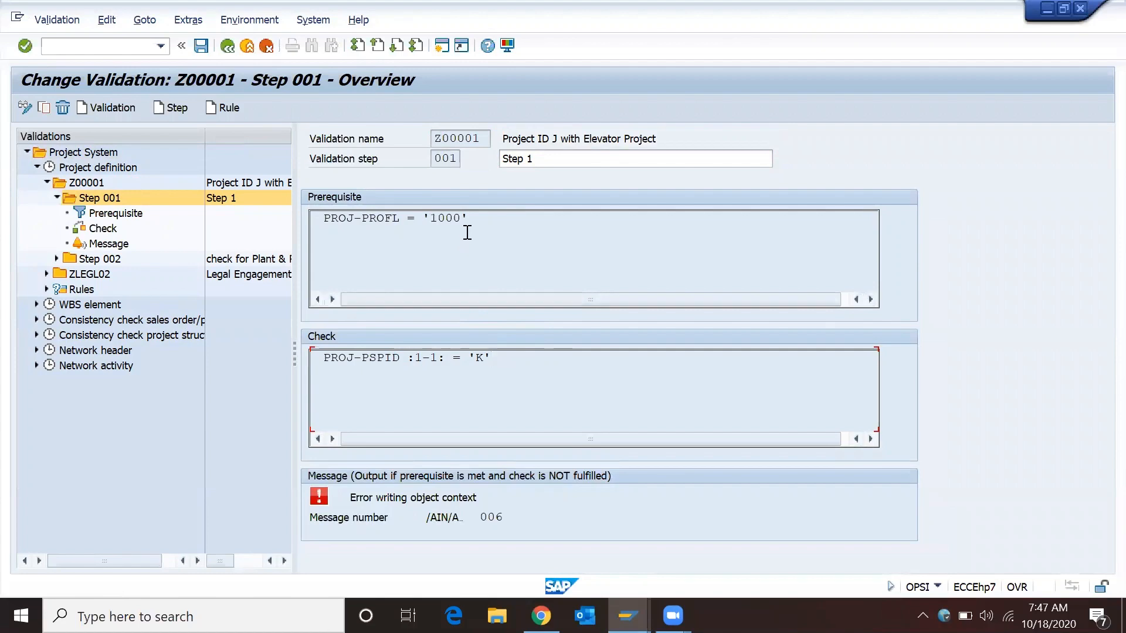
pyautogui.moveTo(467, 218); pyautogui.dragTo(432, 215)
pyautogui.click(473, 229)
pyautogui.moveTo(461, 218); pyautogui.dragTo(434, 218)
# In the SAP Easy Access session, run transaction OPSA and open project profile 1000 (Elevator) at its project definition validation.
pyautogui.moveTo(628, 615)
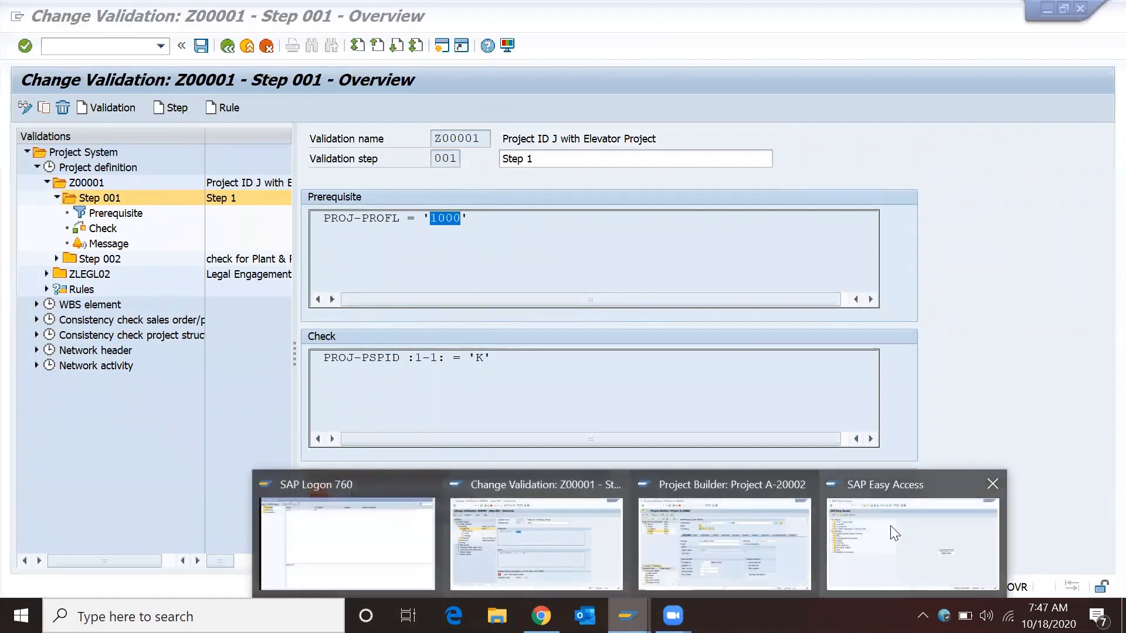
pyautogui.click(915, 530)
pyautogui.click(75, 49)
pyautogui.write('op')
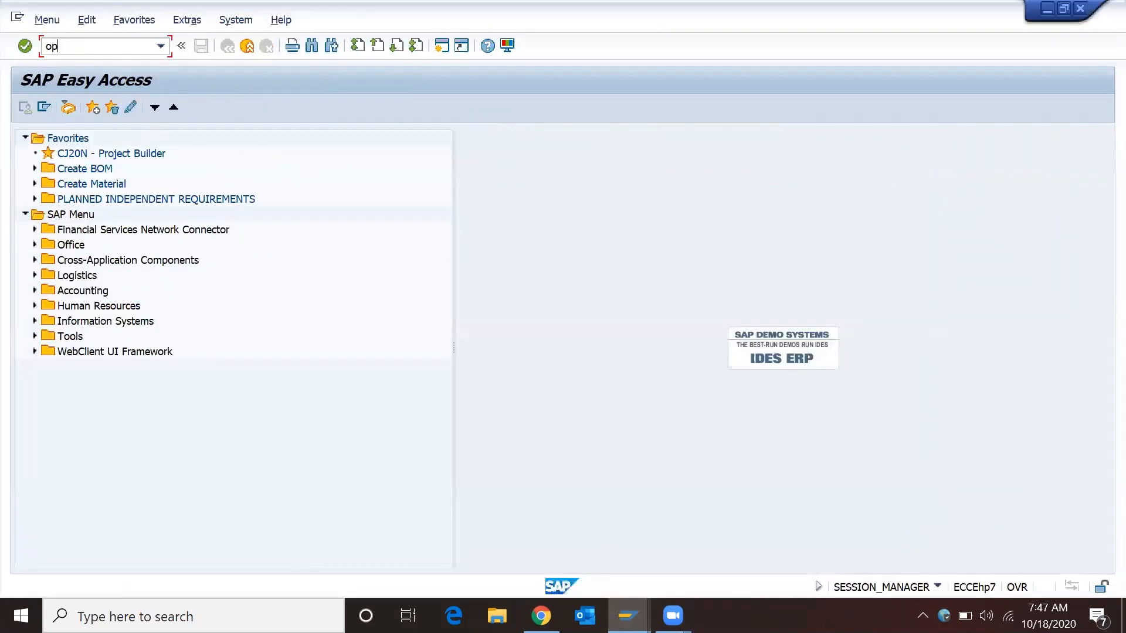
pyautogui.write('sa')
pyautogui.press('Return')
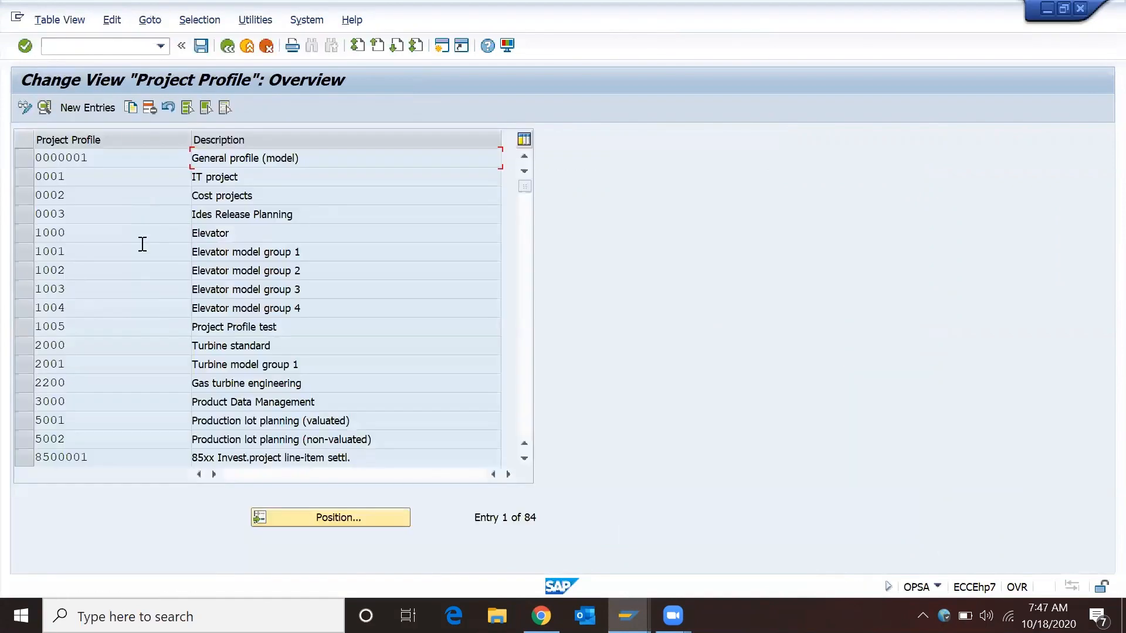
pyautogui.doubleClick(52, 232)
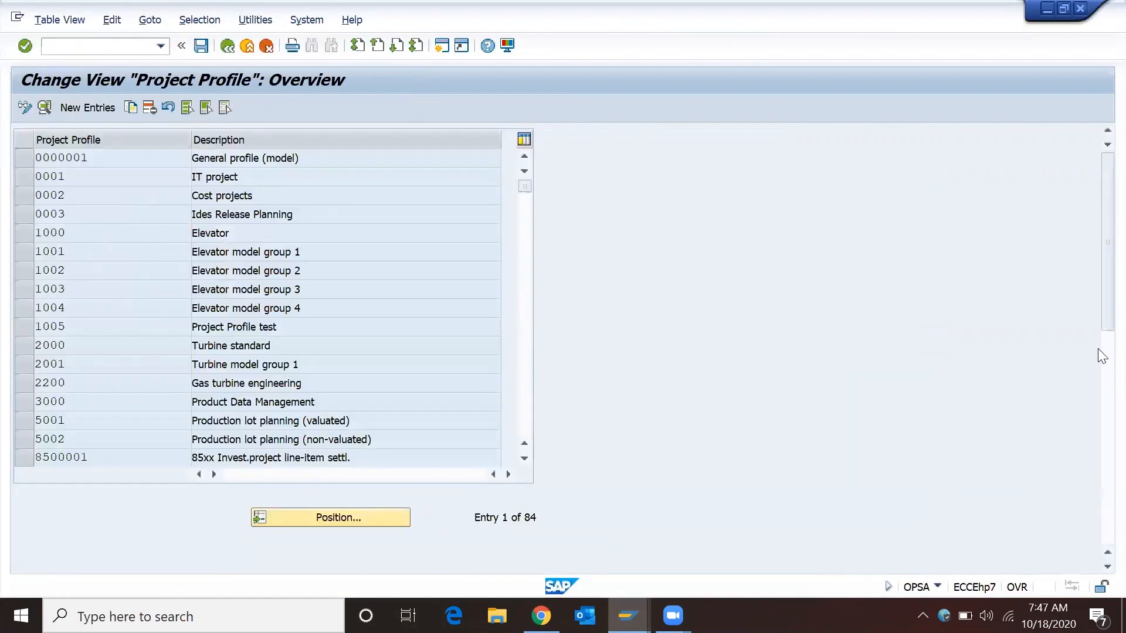
pyautogui.doubleClick(185, 397)
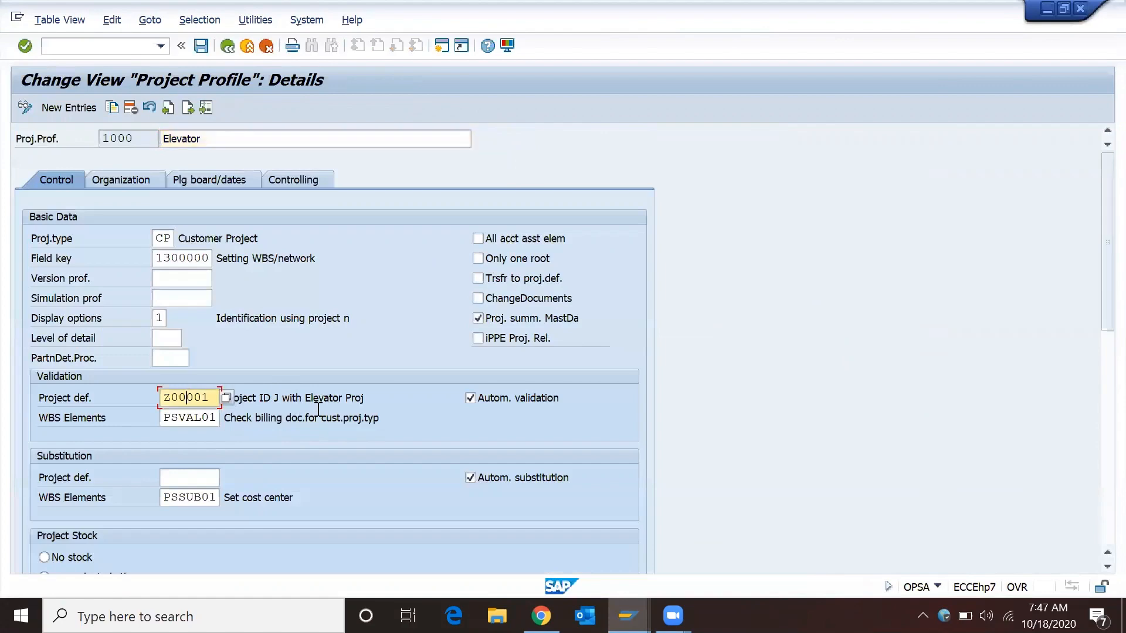
# Compare the name of the Step 001 validation with the project definition validation assigned in project profile 1000.
pyautogui.click(454, 219)
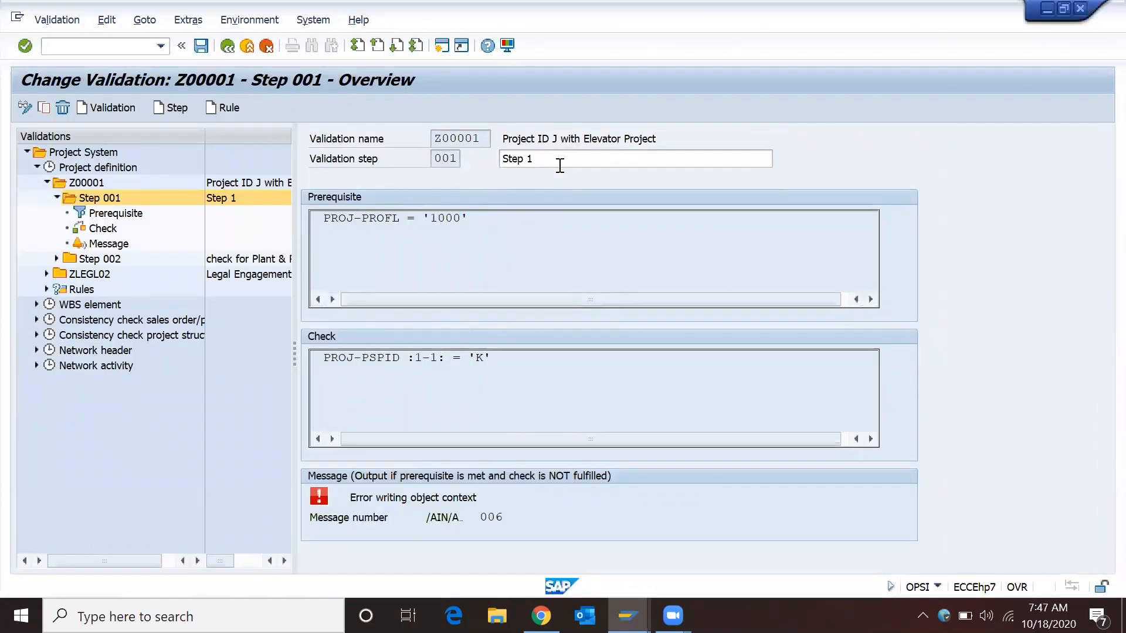
pyautogui.click(434, 138)
pyautogui.press('F3')
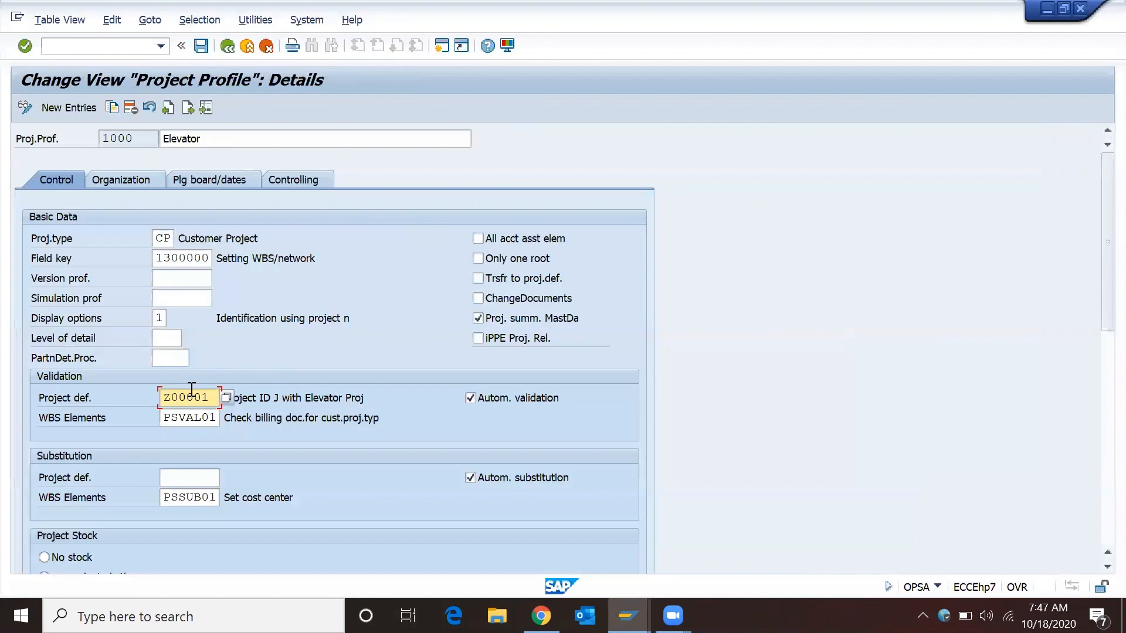
pyautogui.click(320, 397)
pyautogui.click(136, 138)
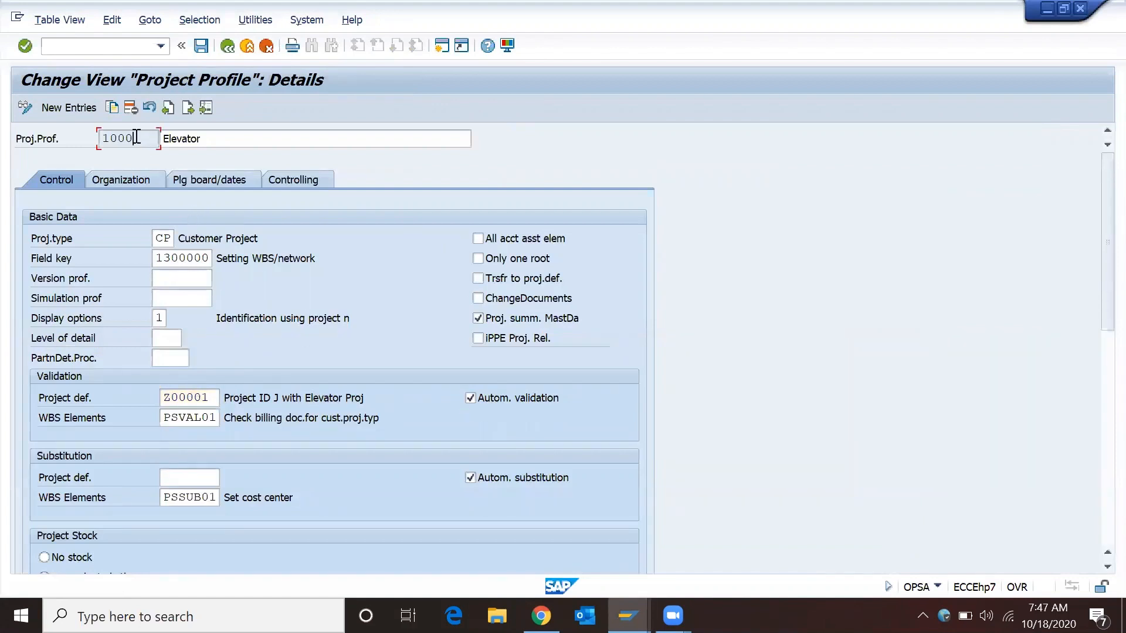
pyautogui.click(217, 398)
pyautogui.doubleClick(236, 399)
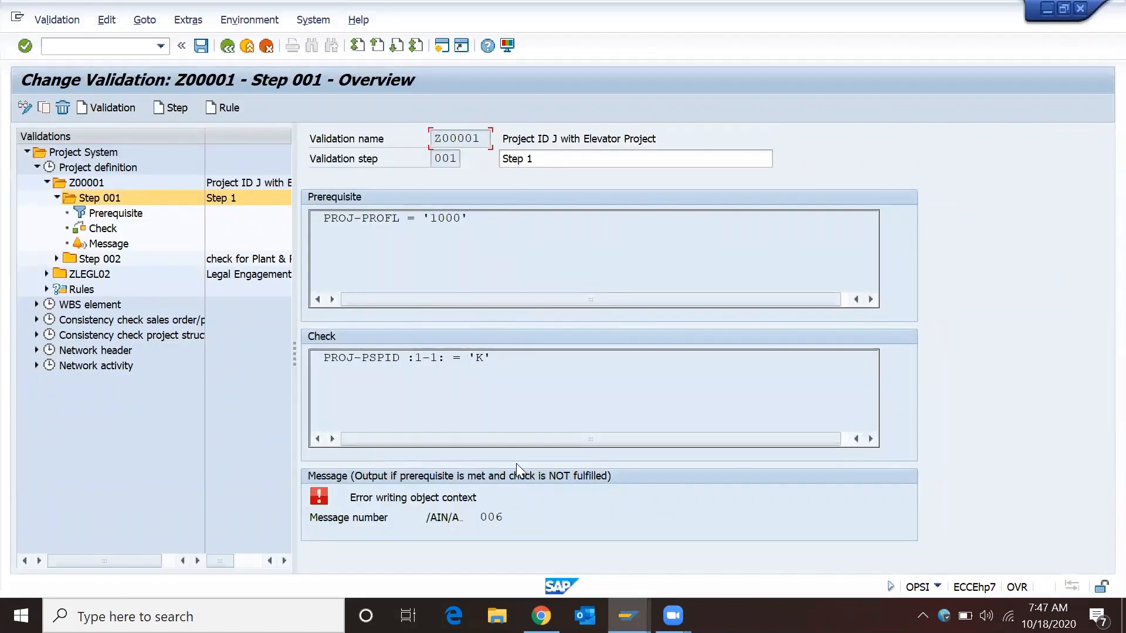
# Switch to the Project Builder session and check the identifiers in the structure of project A-20002.
pyautogui.hotkey('alt', 'Tab')
pyautogui.hotkey('alt', 'Tab')
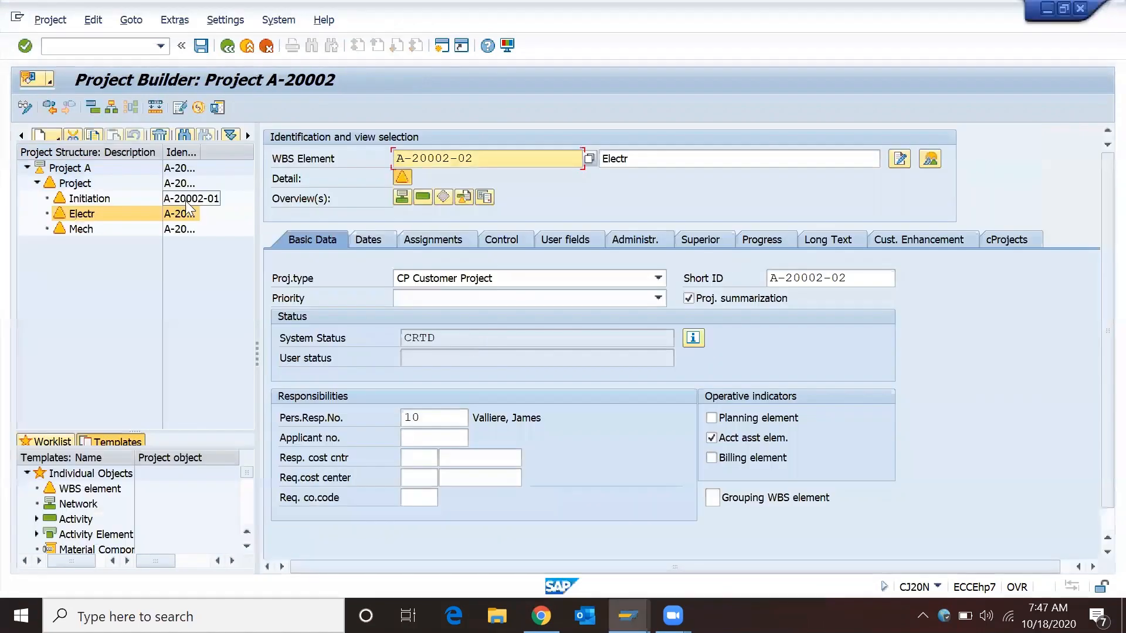
pyautogui.click(150, 307)
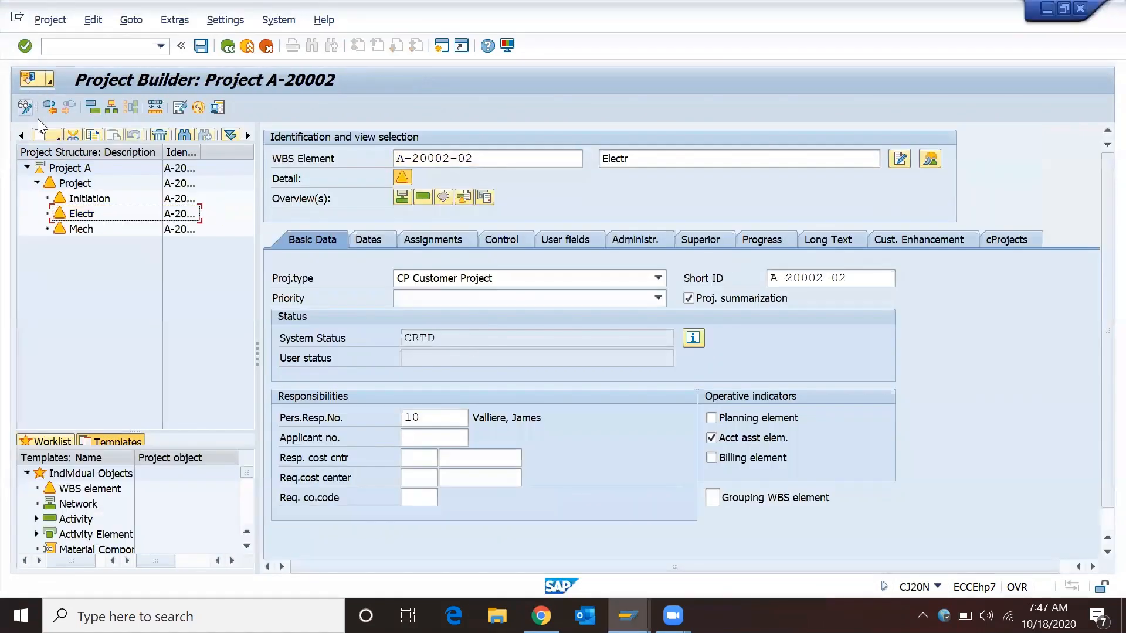
pyautogui.click(46, 136)
# Return to validation Step 001 and compare the character position and letter in its check with the project ID in Project Builder.
pyautogui.hotkey('alt', 'Tab')
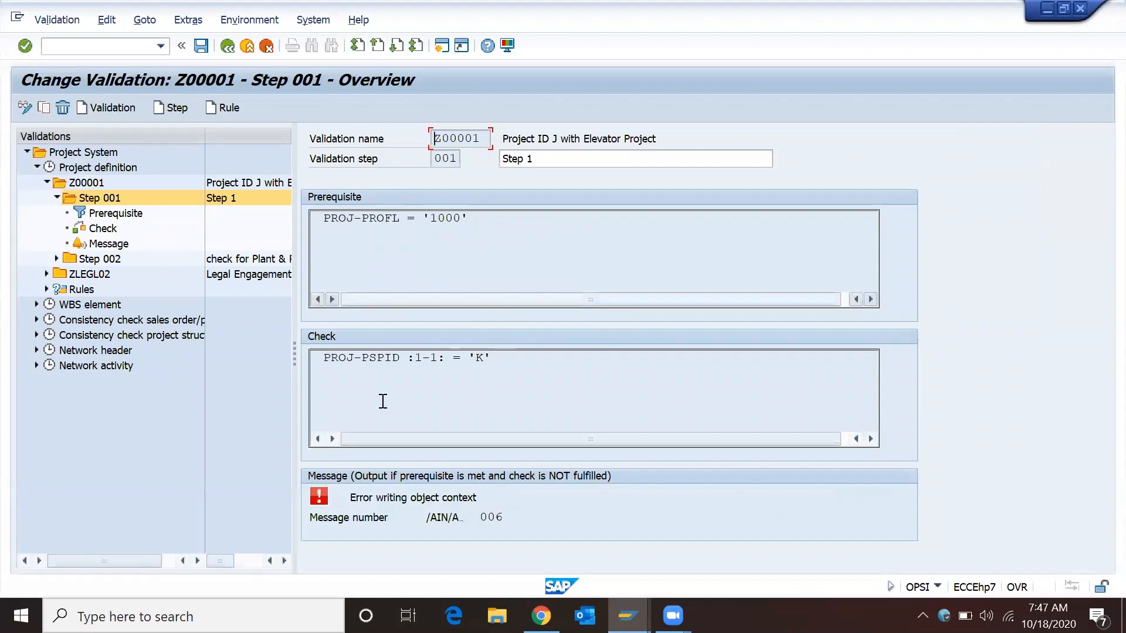
pyautogui.click(416, 361)
pyautogui.moveTo(437, 361); pyautogui.dragTo(415, 362)
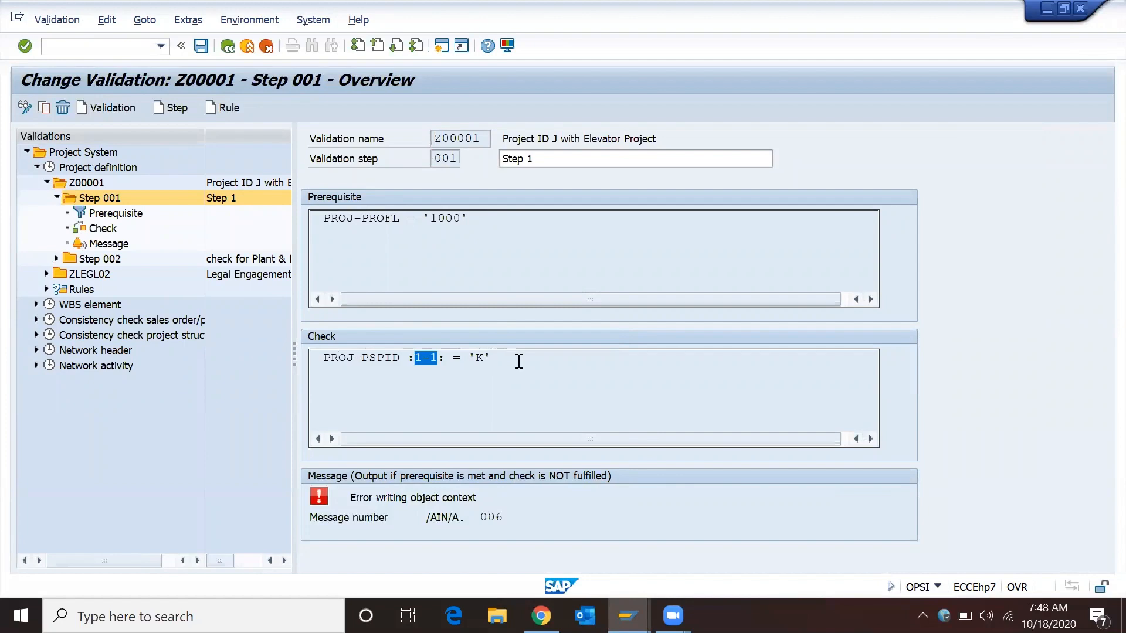
pyautogui.click(494, 359)
pyautogui.hotkey('alt', 'Tab')
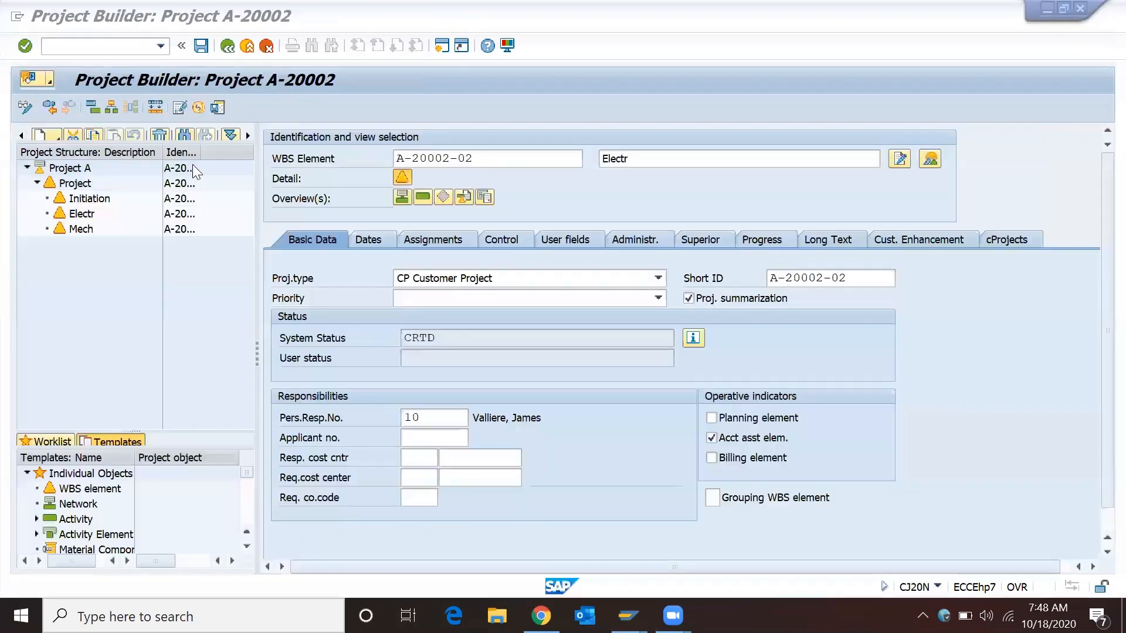
pyautogui.hotkey('alt', 'Tab')
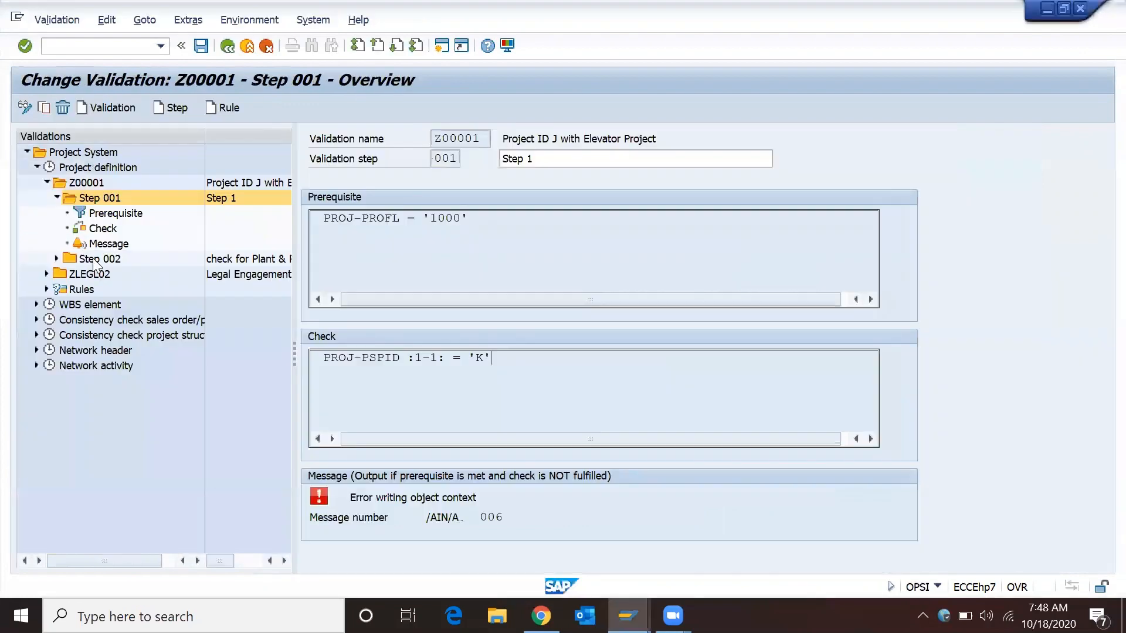
# In Project Builder, start a new project without saving the open one and enter project definition B-1 with description Project A.
pyautogui.hotkey('alt', 'Tab')
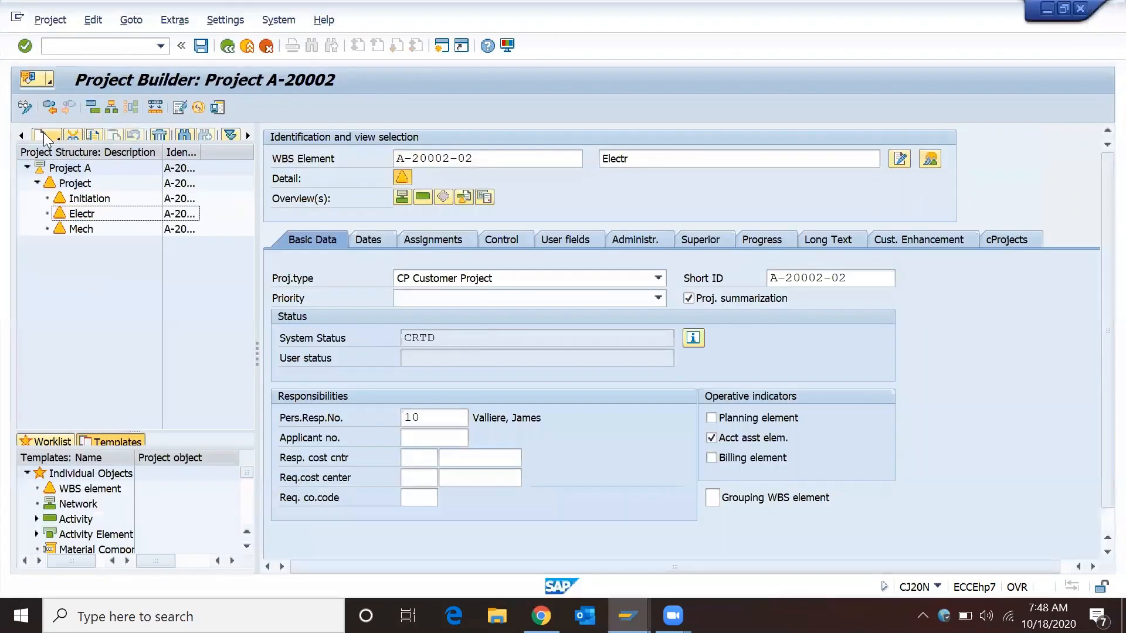
pyautogui.click(43, 133)
pyautogui.moveTo(175, 154)
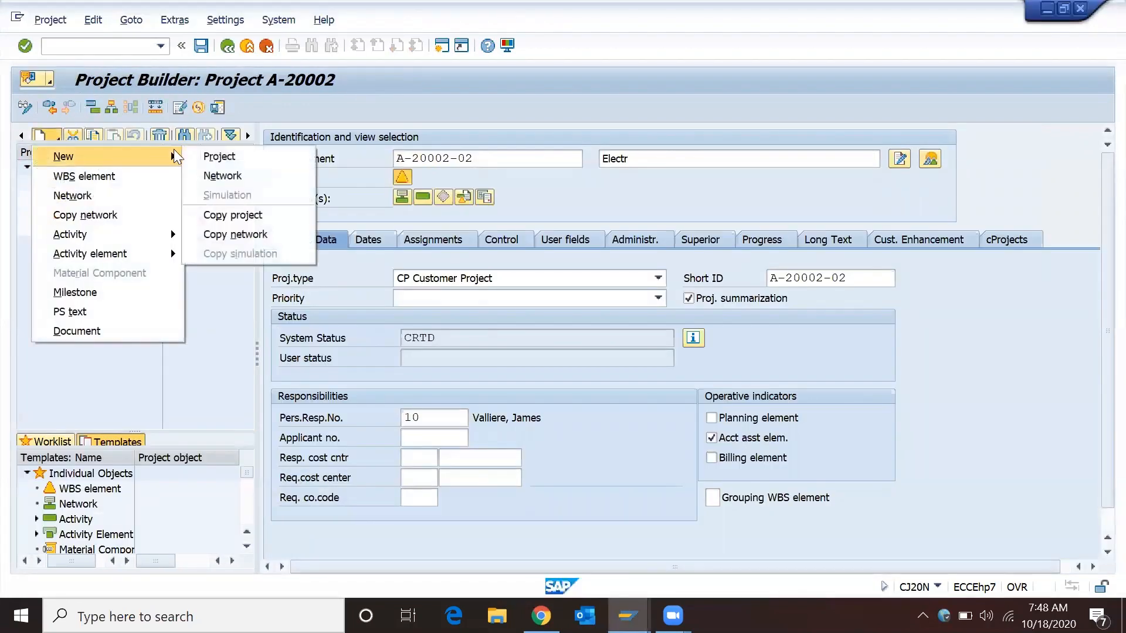
pyautogui.click(222, 156)
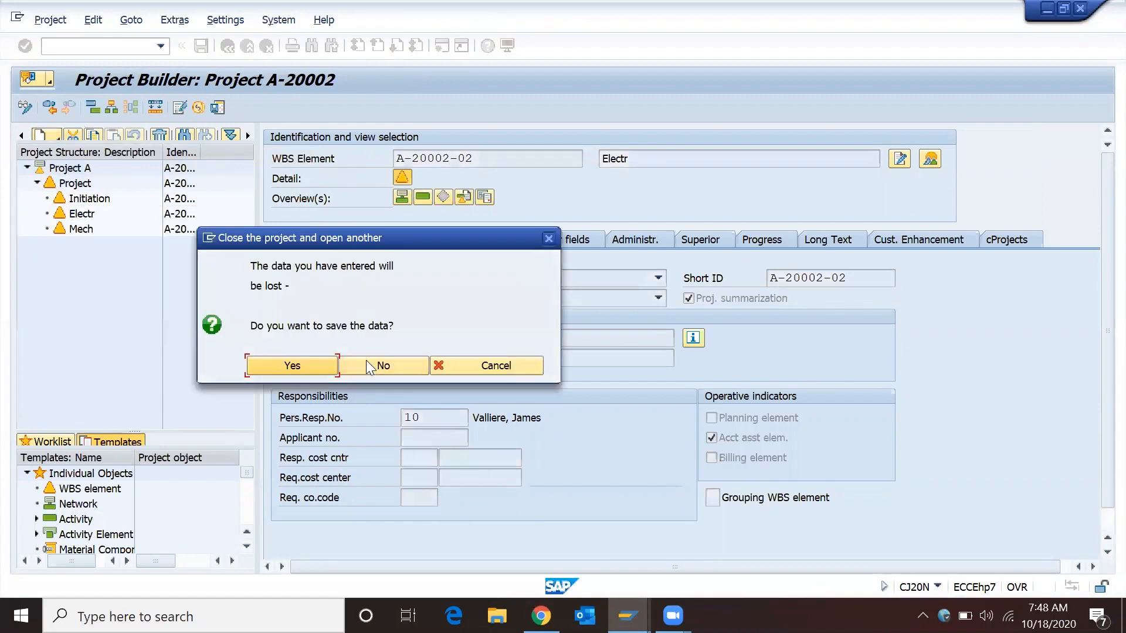
pyautogui.click(368, 366)
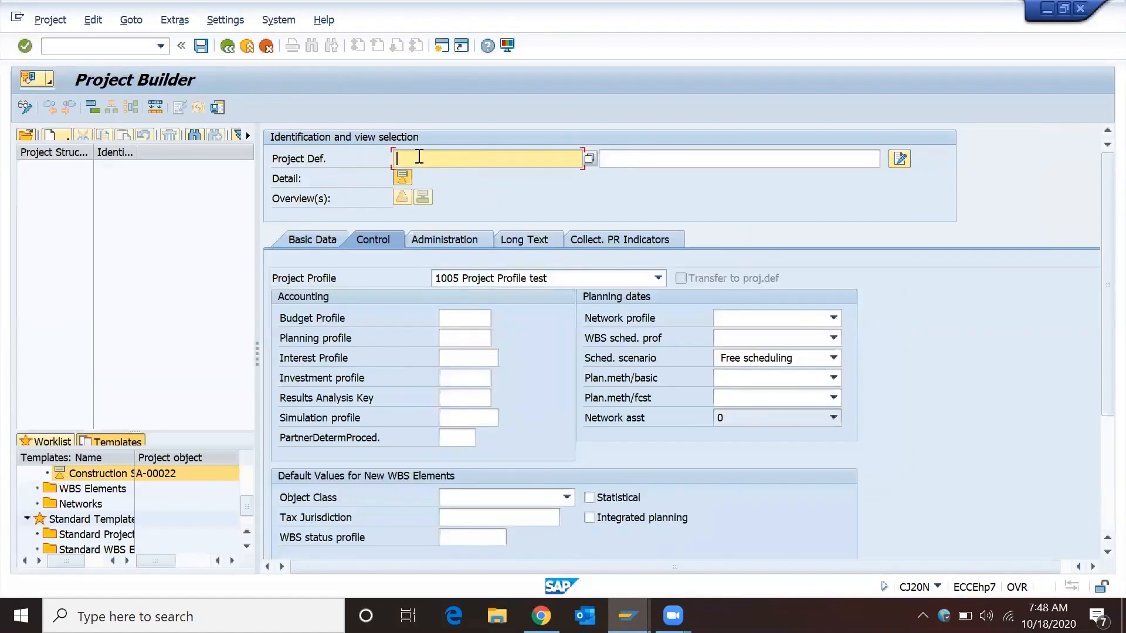
pyautogui.write('B-1')
pyautogui.press('Tab')
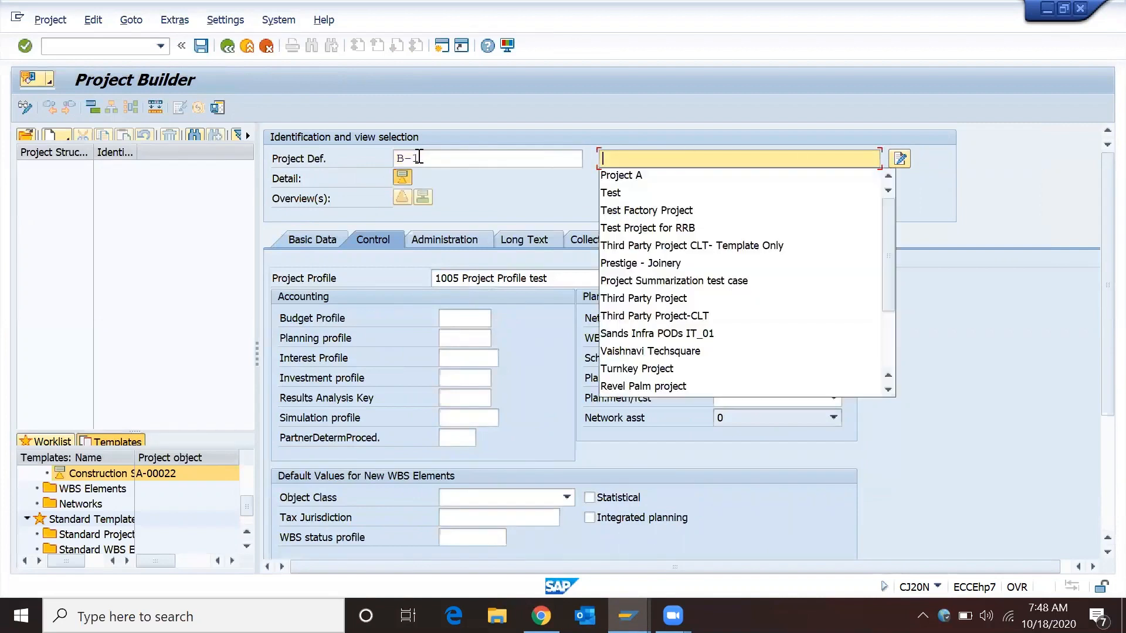
pyautogui.press('Down')
pyautogui.press('Return')
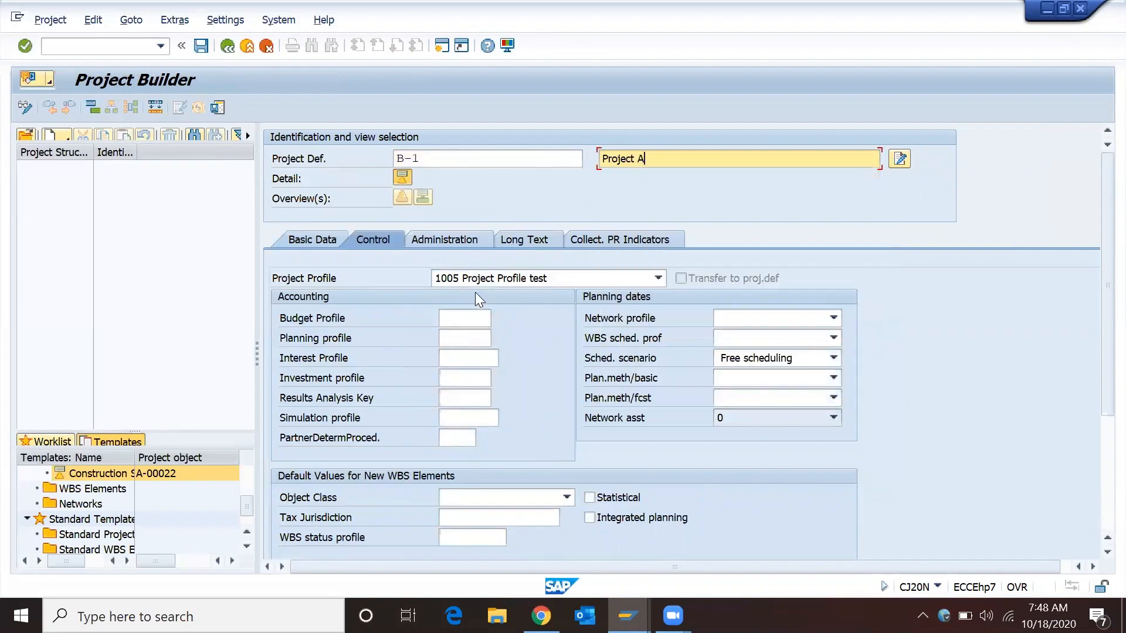
# Assign project profile 1000 Elevator to project B-1, create the project definition and widen the structure's description column.
pyautogui.click(476, 277)
pyautogui.scroll(2, 505, 379)
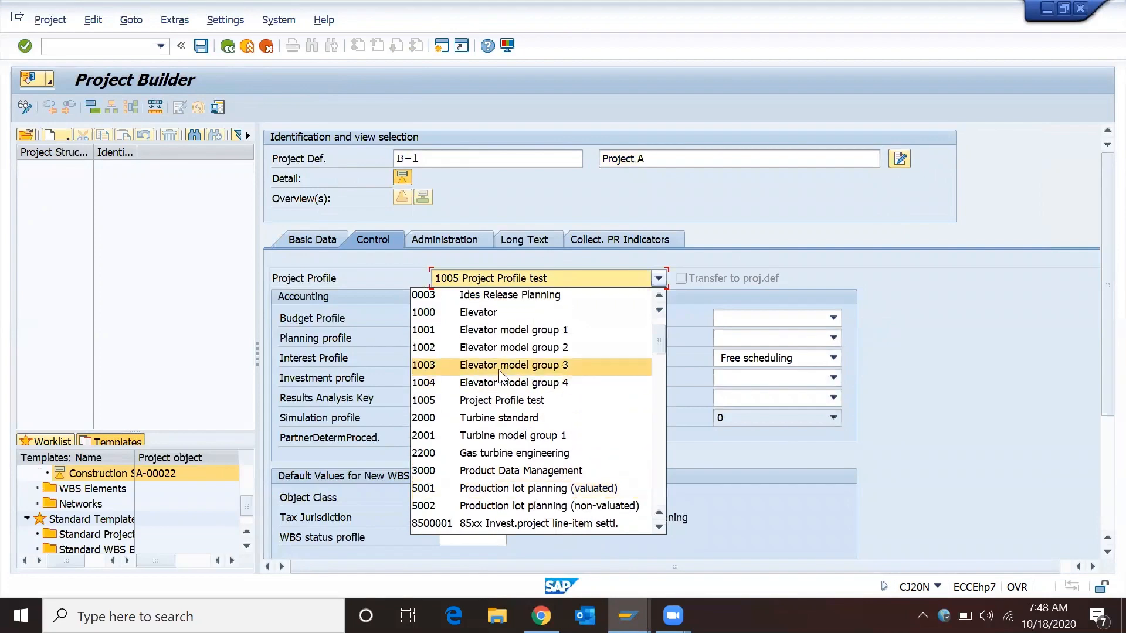
pyautogui.click(454, 301)
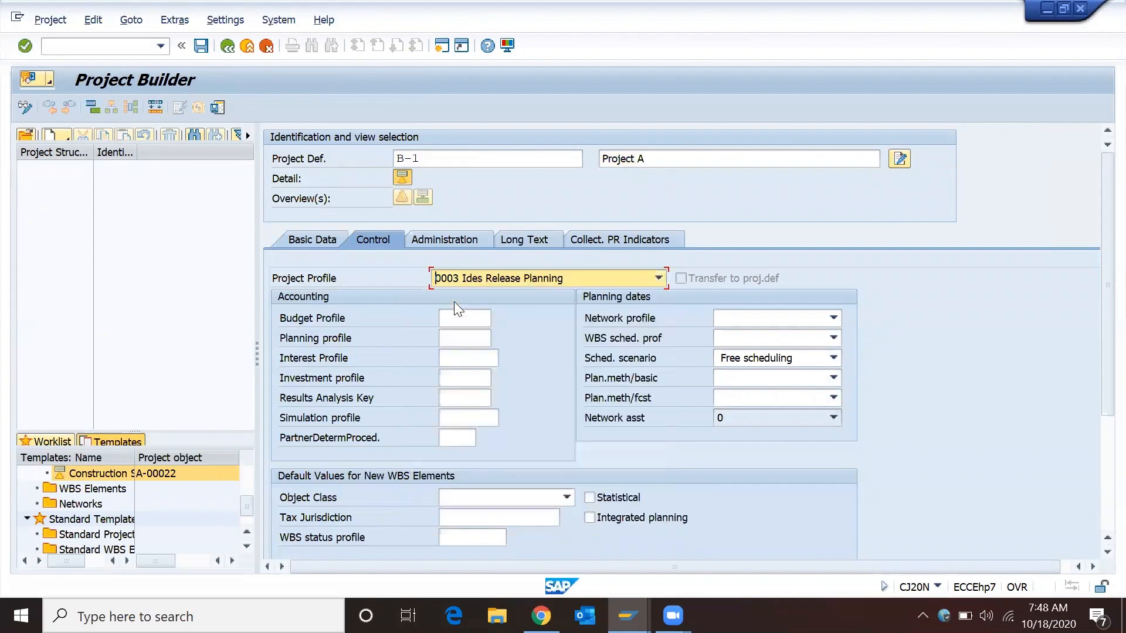
pyautogui.write('1000 Elevator')
pyautogui.press('Return')
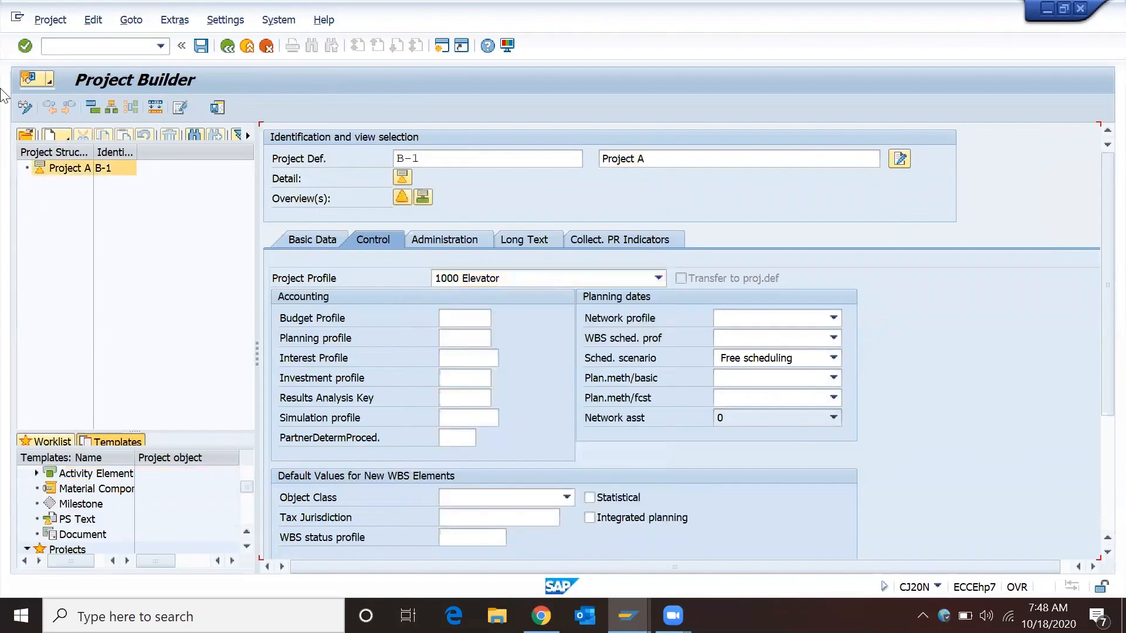
pyautogui.moveTo(93, 152); pyautogui.dragTo(148, 156)
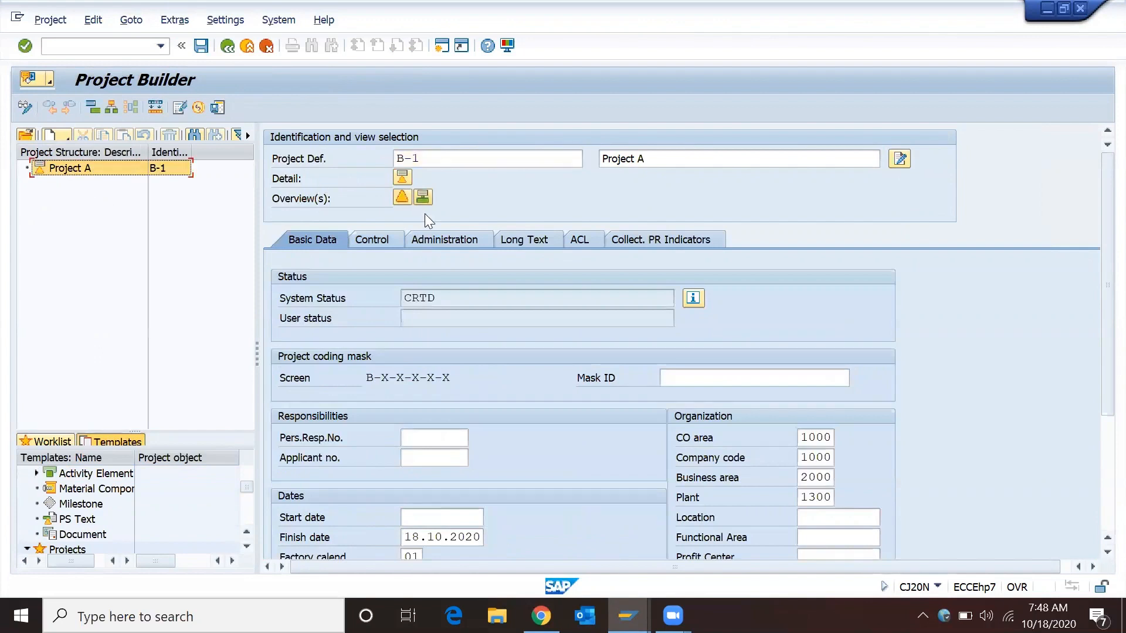
# Add a level 1 WBS element B-1 with the description Test in the WBS overview of project B-1.
pyautogui.click(402, 197)
pyautogui.moveTo(446, 157); pyautogui.dragTo(389, 153)
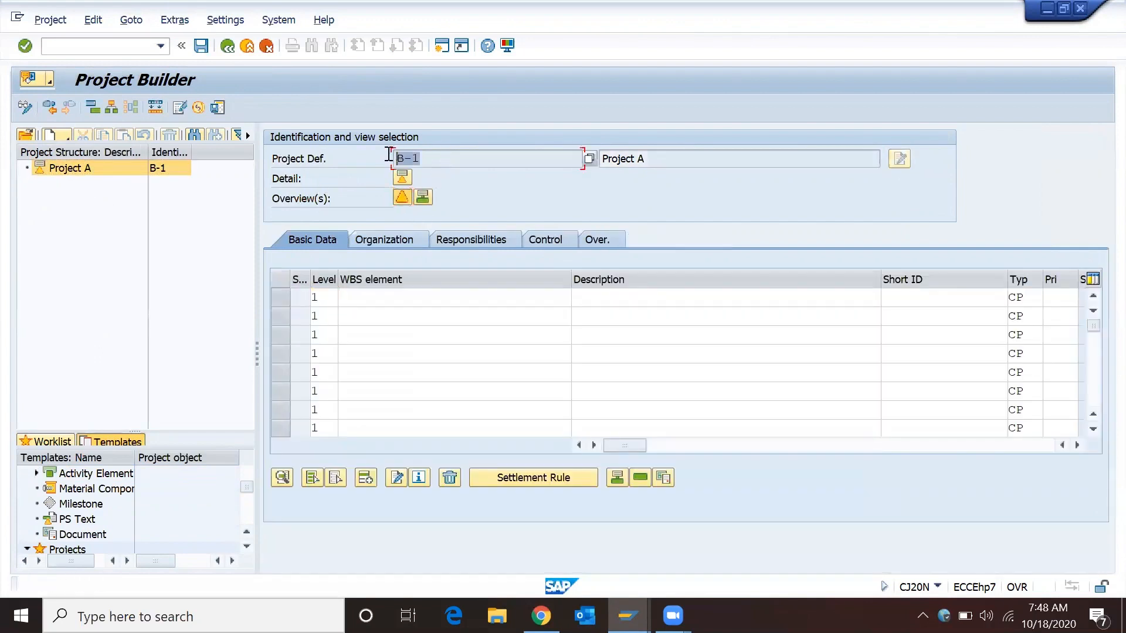
pyautogui.hotkey('ctrl', 'c')
pyautogui.click(398, 297)
pyautogui.hotkey('ctrl', 'v')
pyautogui.press('Tab')
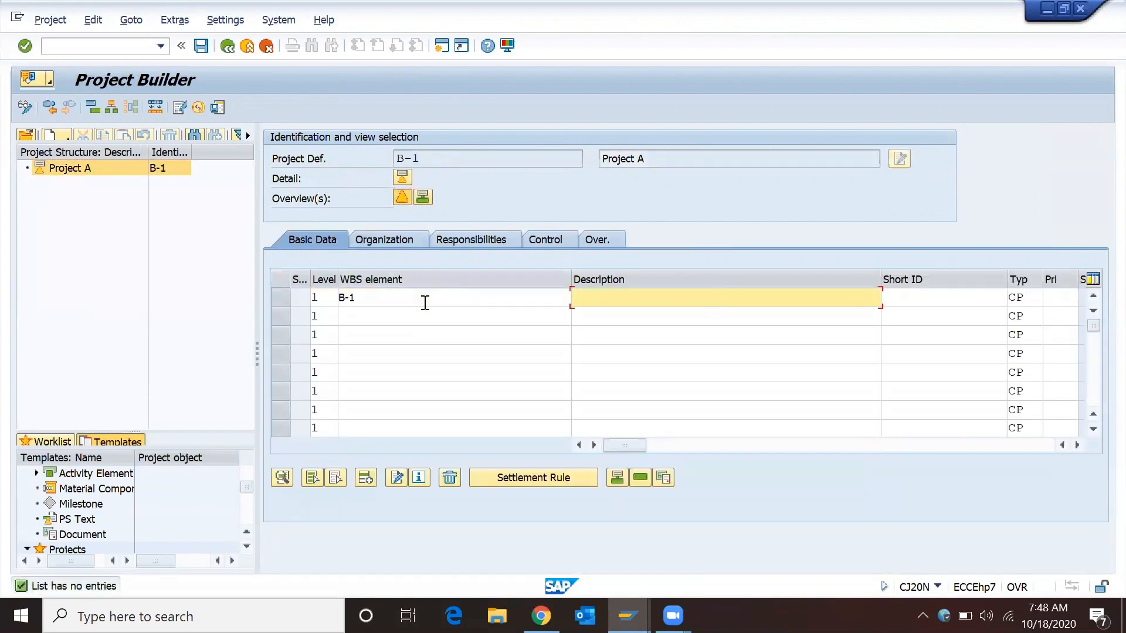
pyautogui.write('T\\')
pyautogui.press('Return')
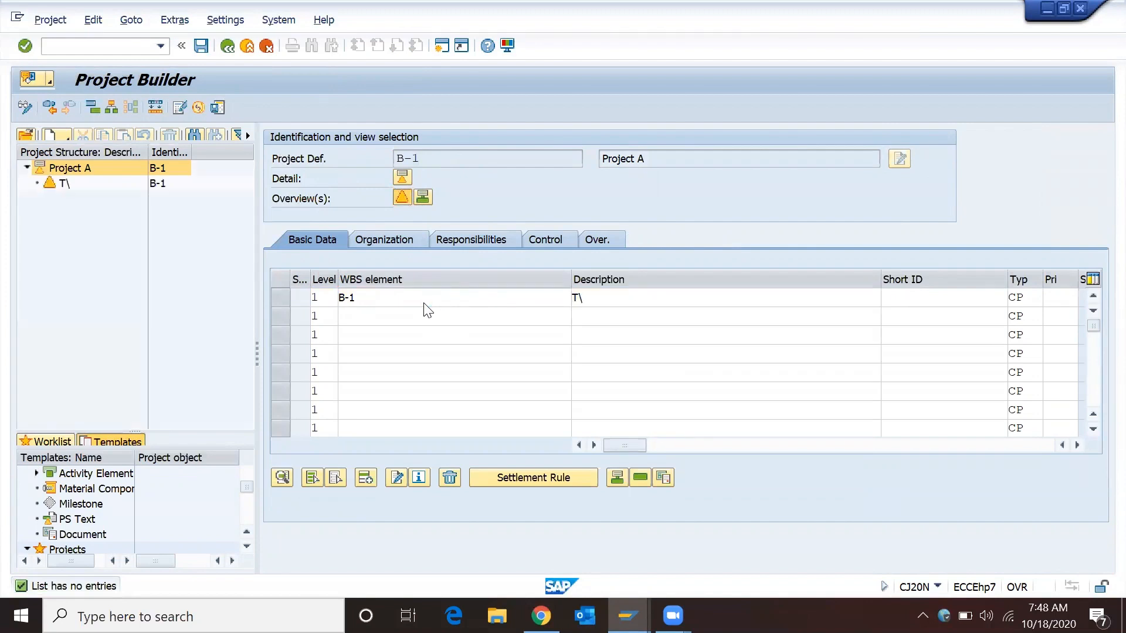
pyautogui.press('BackSpace')
pyautogui.write('est')
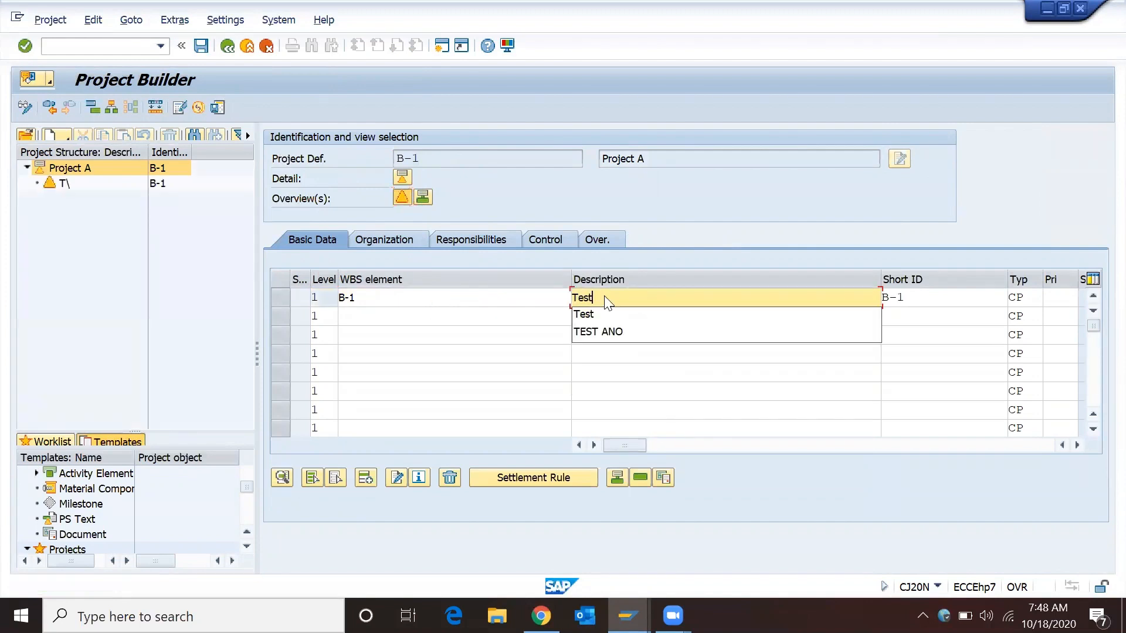
pyautogui.press('Return')
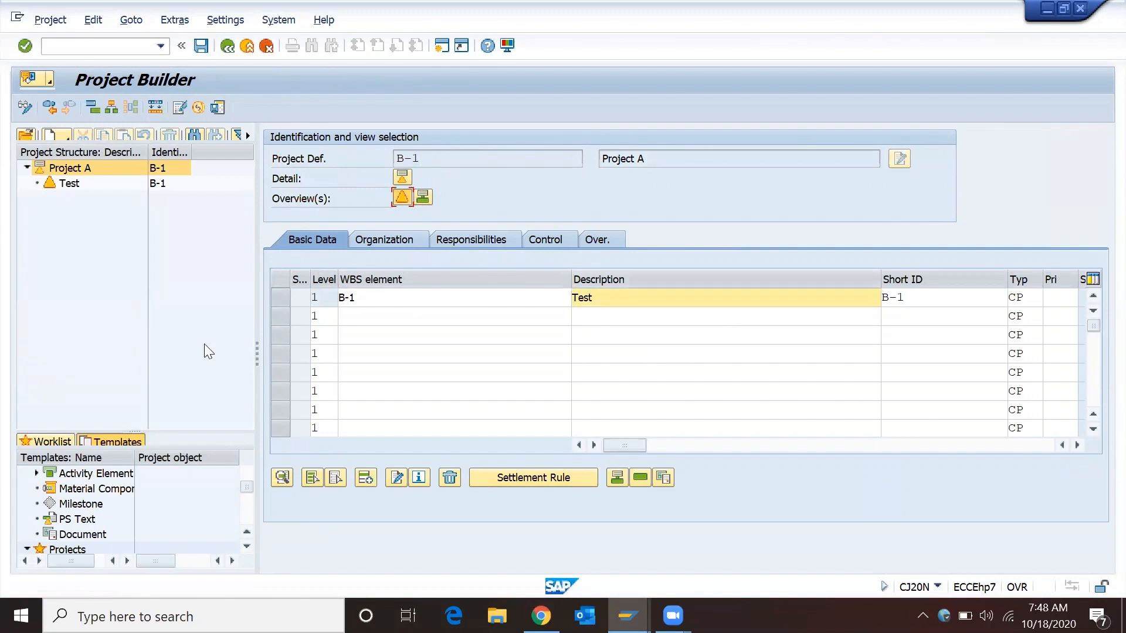
# Widen the structure's identification column, run the validation of project B-1 and view the details of the object context error message.
pyautogui.moveTo(190, 152); pyautogui.dragTo(217, 152)
pyautogui.click(217, 108)
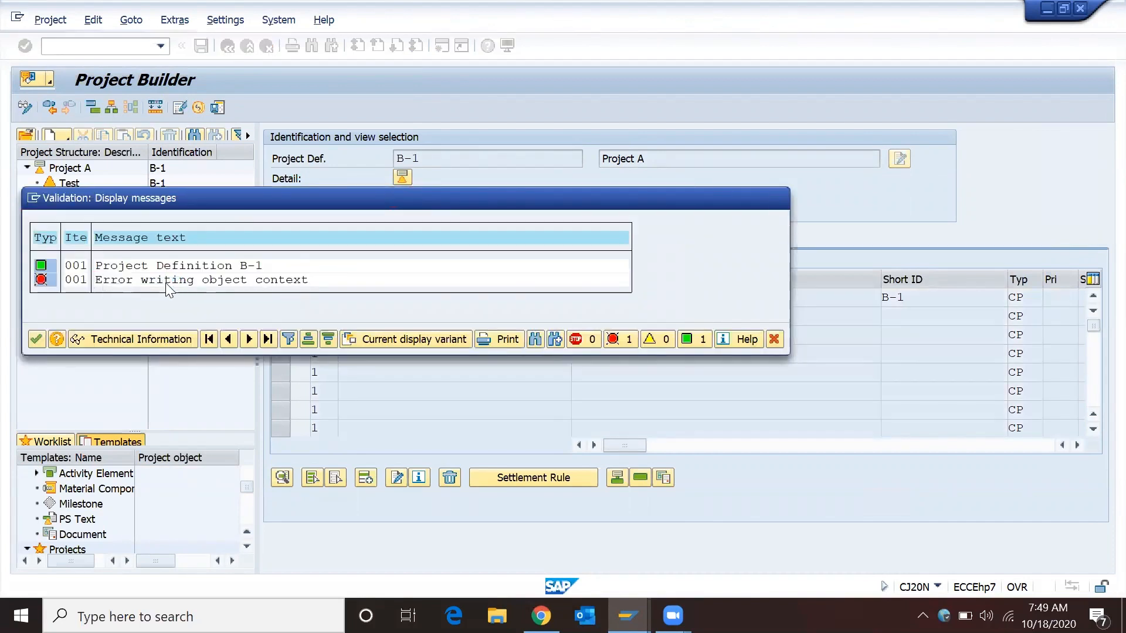
pyautogui.doubleClick(184, 281)
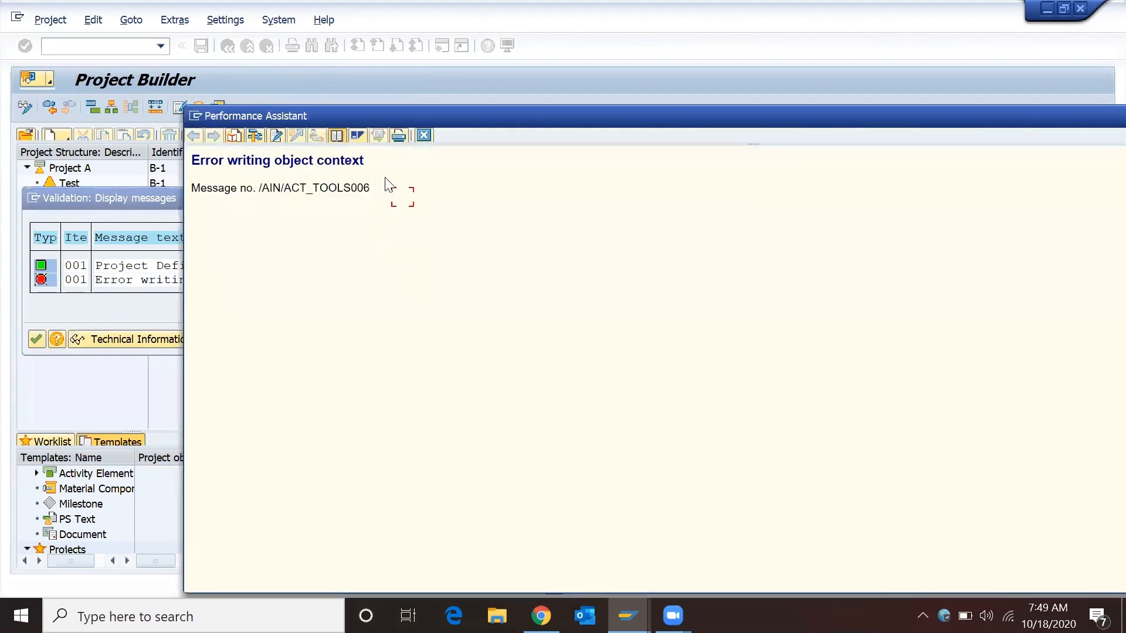
pyautogui.click(424, 136)
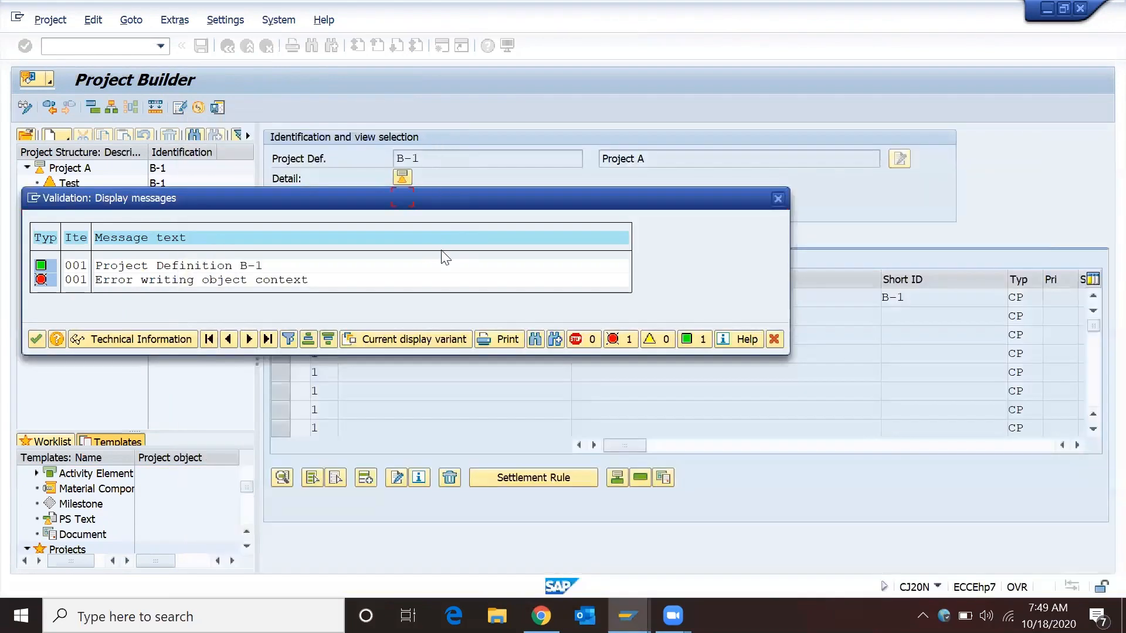
# Compare the message and prerequisite of validation Z00001 Step 001 with the validation messages for project B-1 in Project Builder.
pyautogui.moveTo(628, 616)
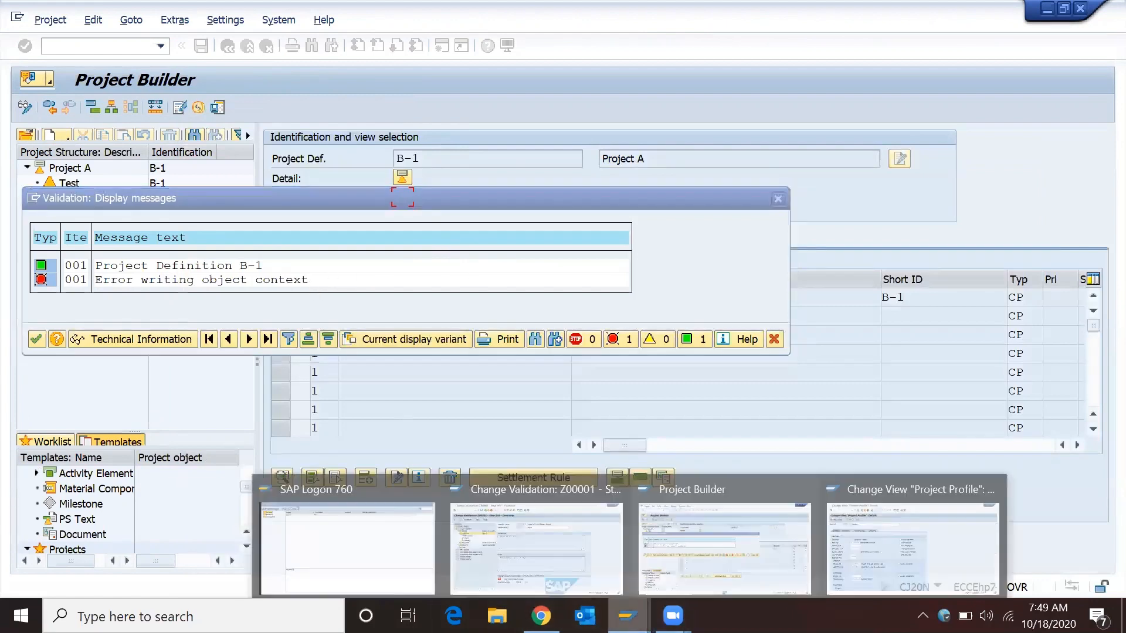
pyautogui.click(524, 537)
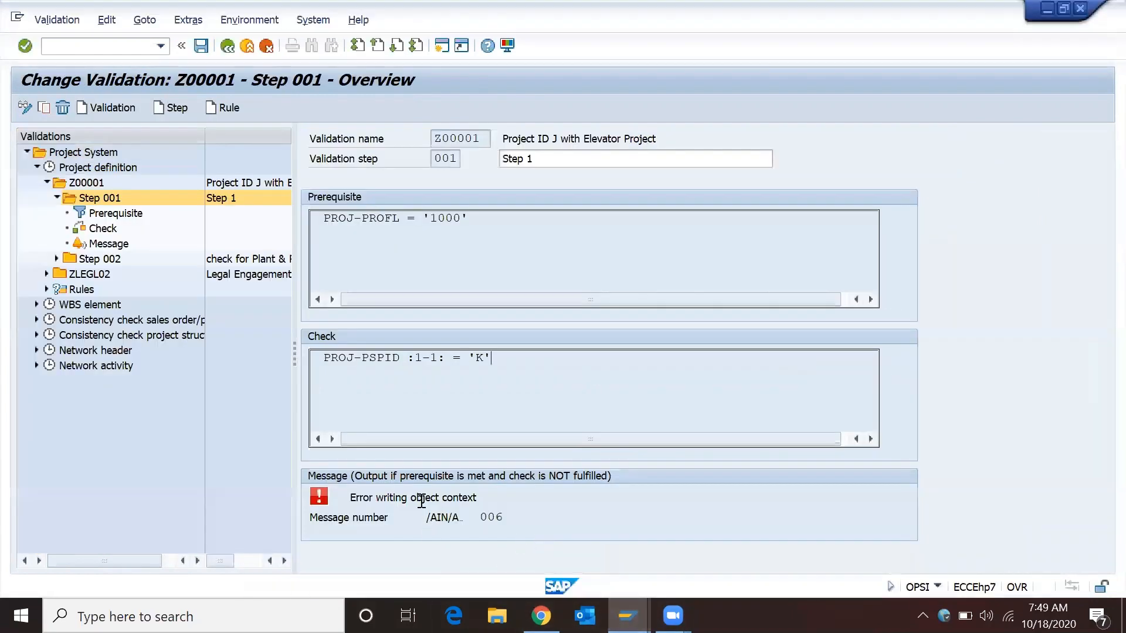
pyautogui.moveTo(351, 498); pyautogui.dragTo(463, 513)
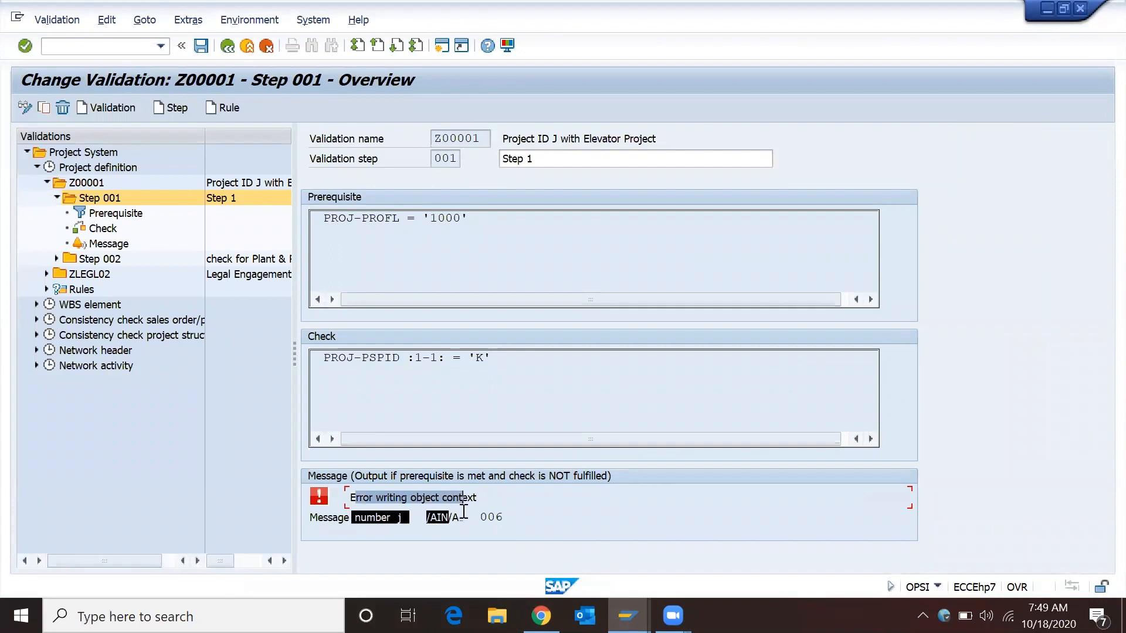
pyautogui.click(515, 497)
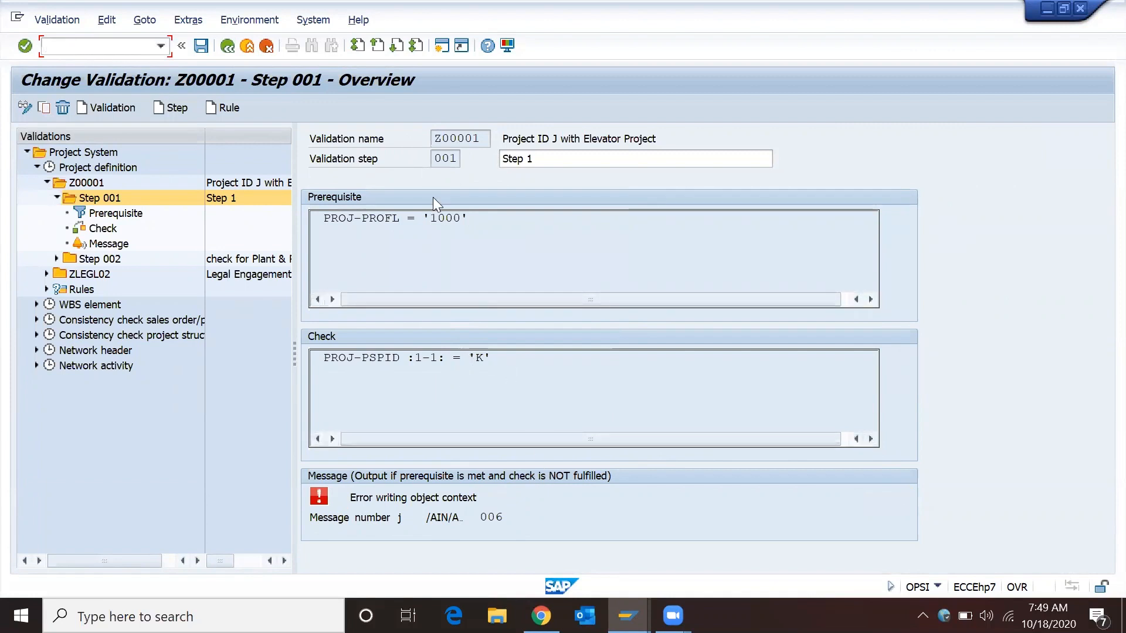
pyautogui.moveTo(480, 218); pyautogui.dragTo(315, 217)
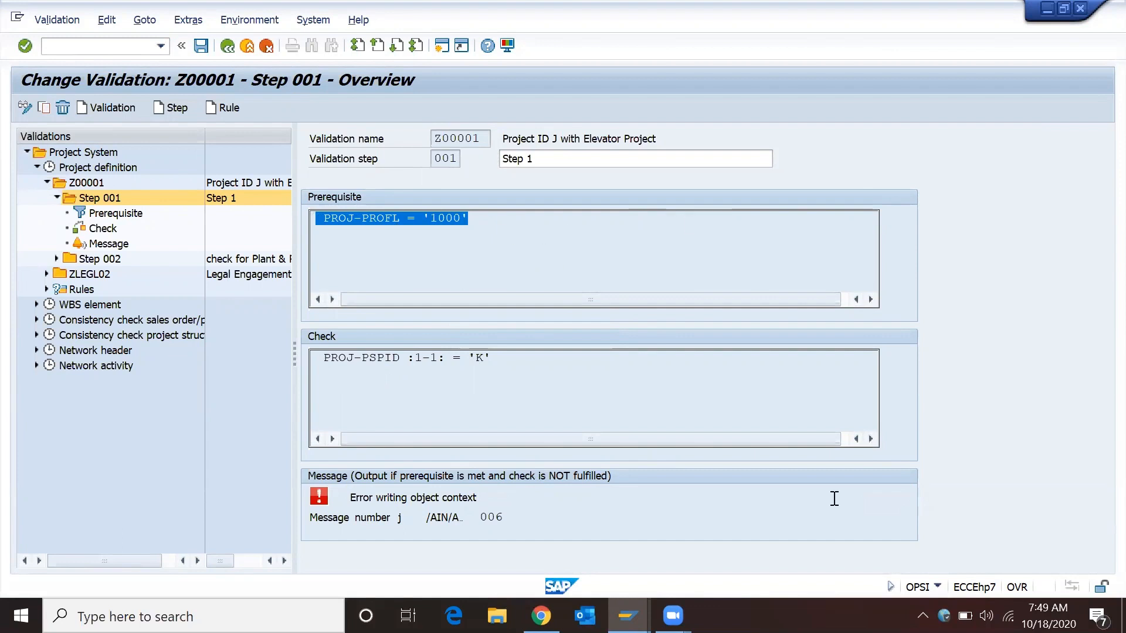
pyautogui.click(525, 264)
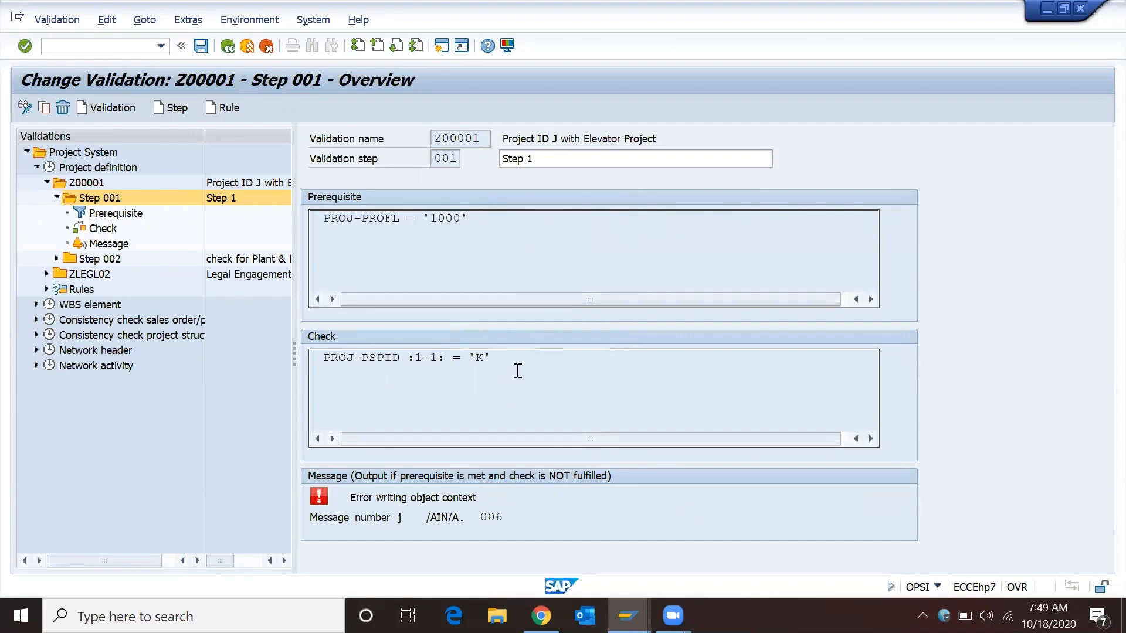
pyautogui.click(628, 616)
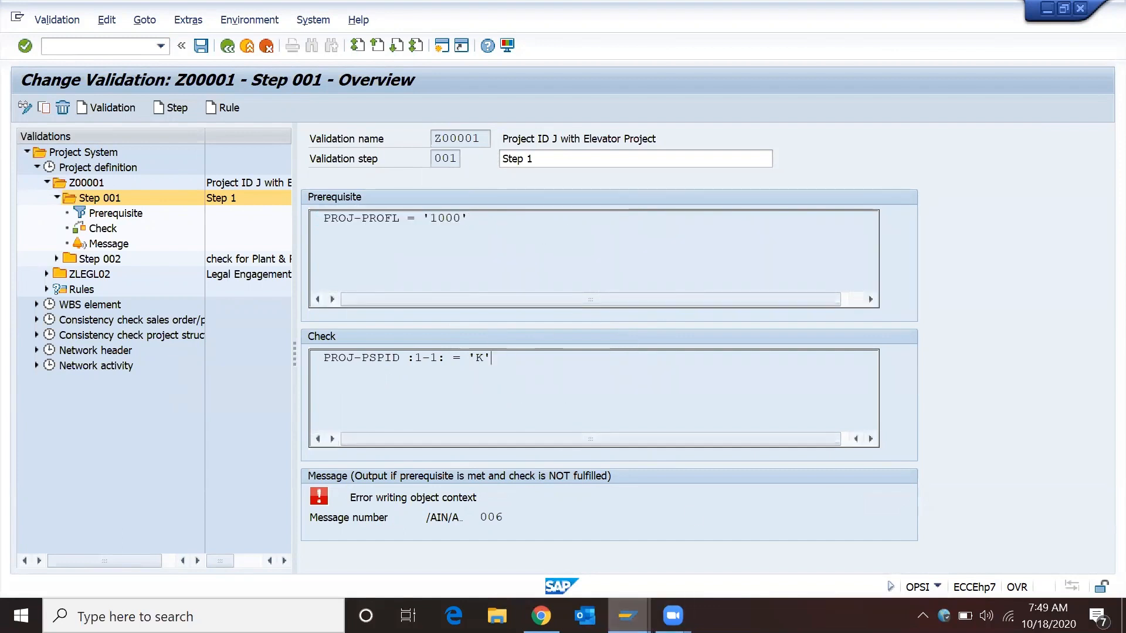
pyautogui.click(697, 538)
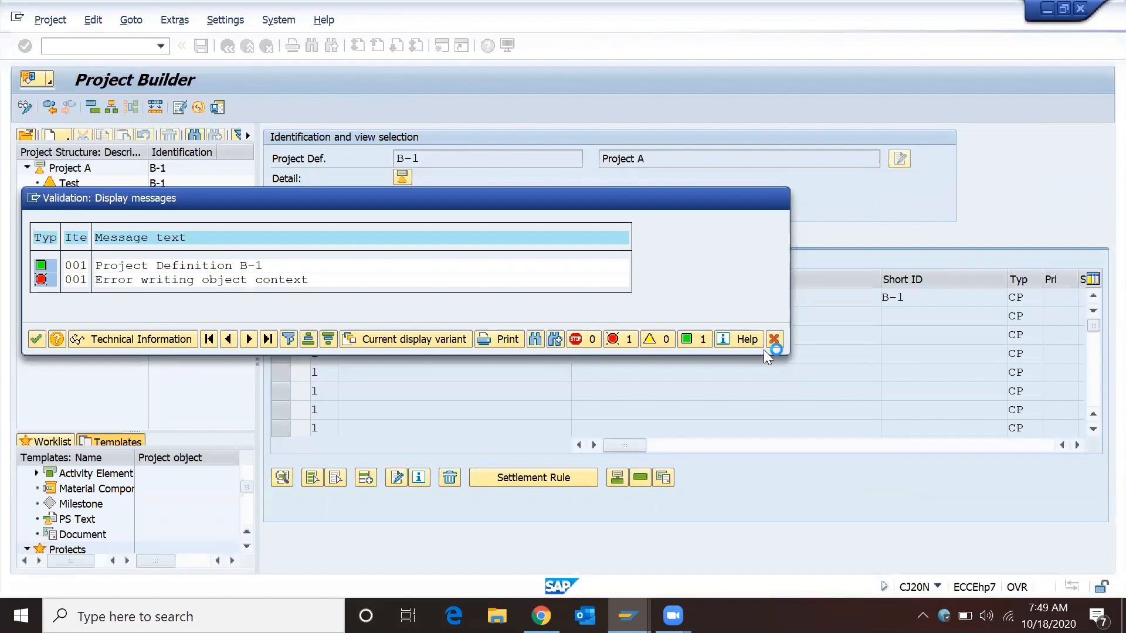
# Return to the validation session and create validation Z000002 under Project definition with the description "Validatio for 1005".
pyautogui.moveTo(628, 616)
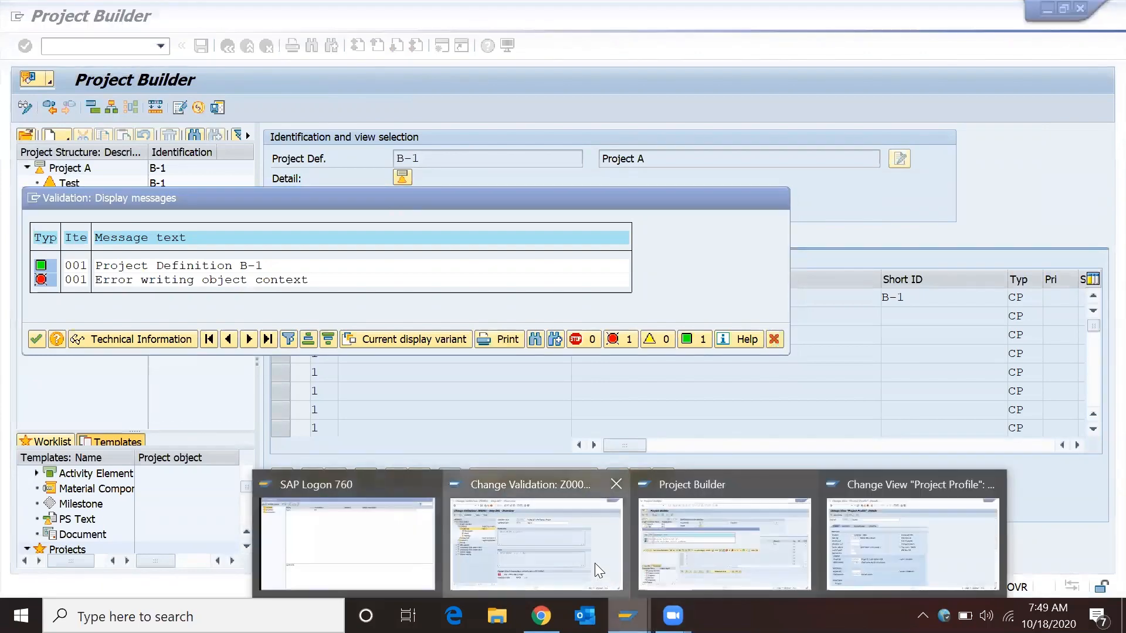
pyautogui.click(515, 534)
pyautogui.click(47, 183)
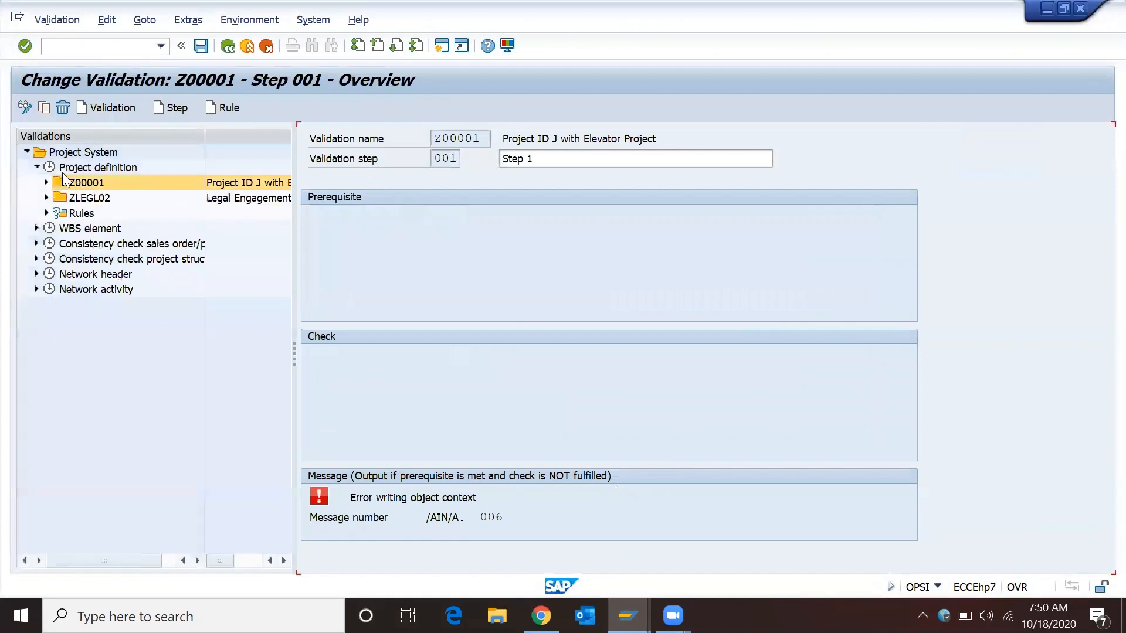
pyautogui.click(63, 170)
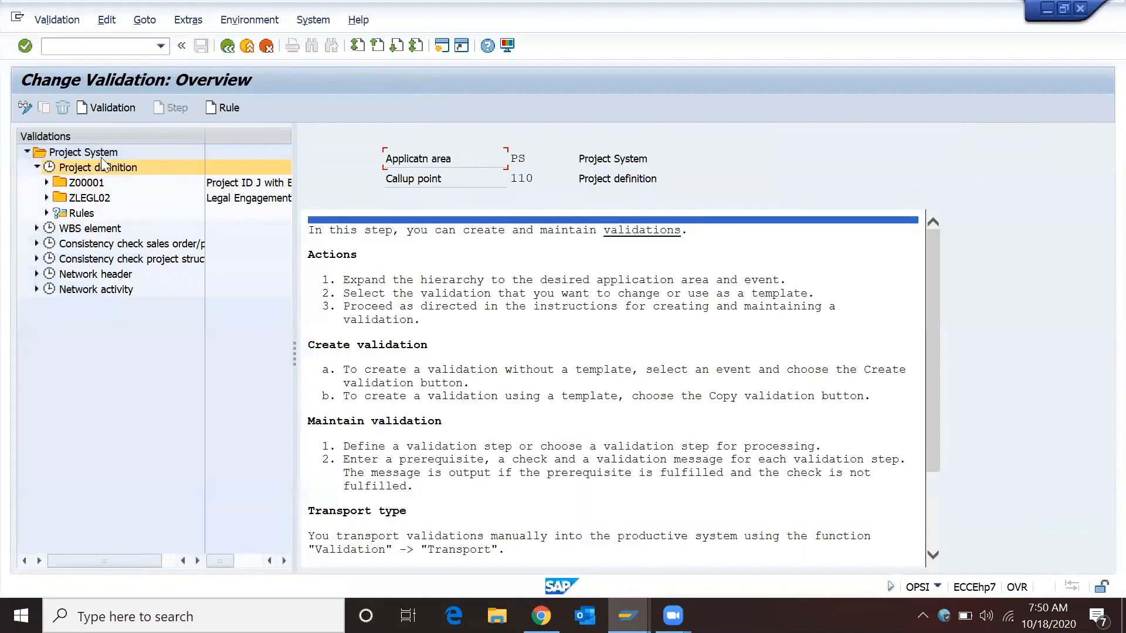
pyautogui.click(108, 106)
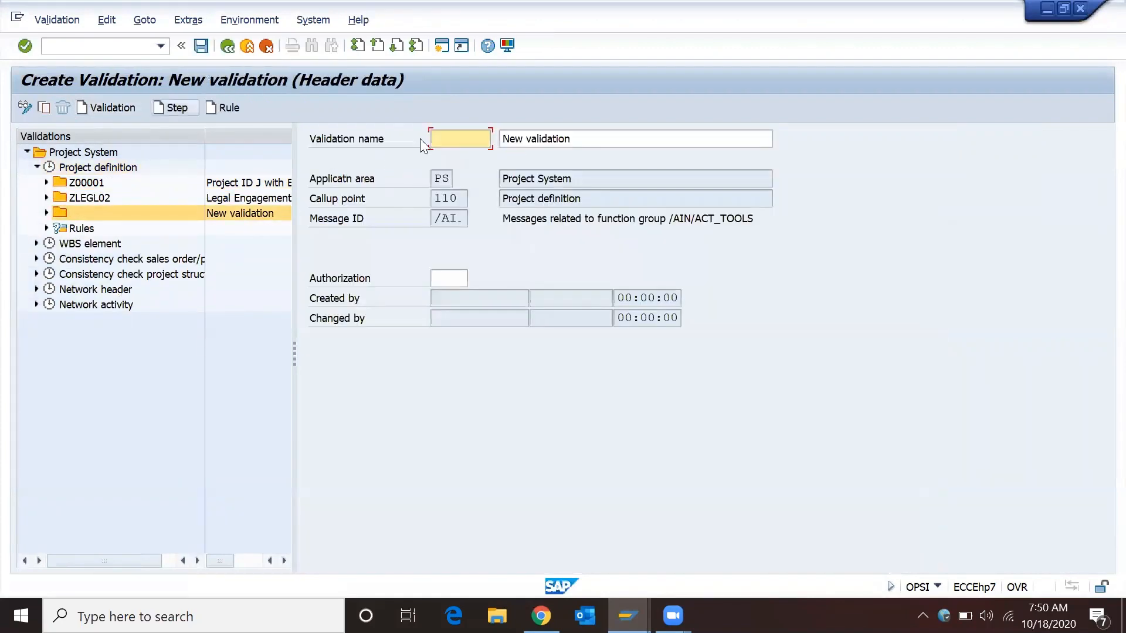
pyautogui.write('Z000002')
pyautogui.press('Tab')
pyautogui.write('Val')
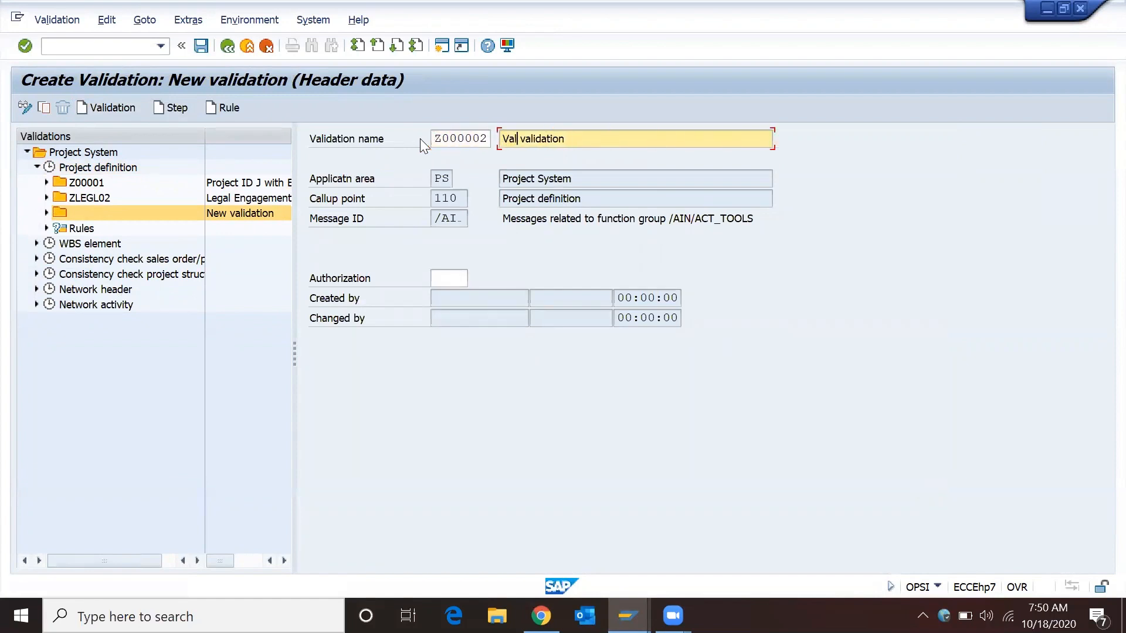
pyautogui.write('idatio for 1000')
pyautogui.press('BackSpace')
pyautogui.write('5')
pyautogui.hotkey('ctrl', 's')
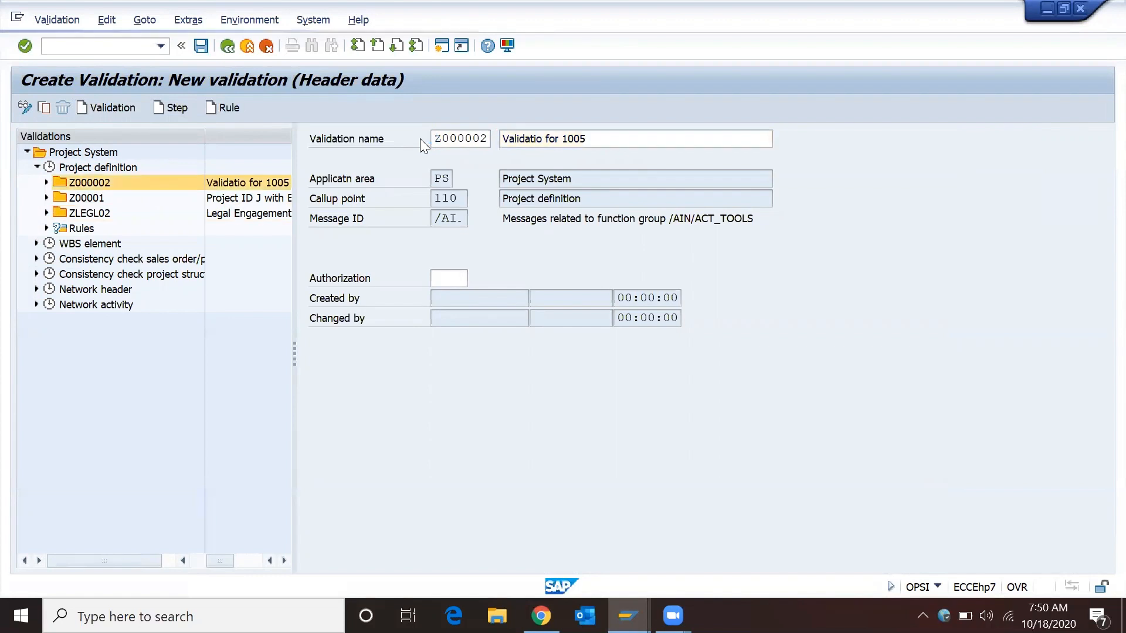
# Add Step 001 to validation Z000002 with the description "Validation for Project ID".
pyautogui.click(45, 183)
pyautogui.click(169, 107)
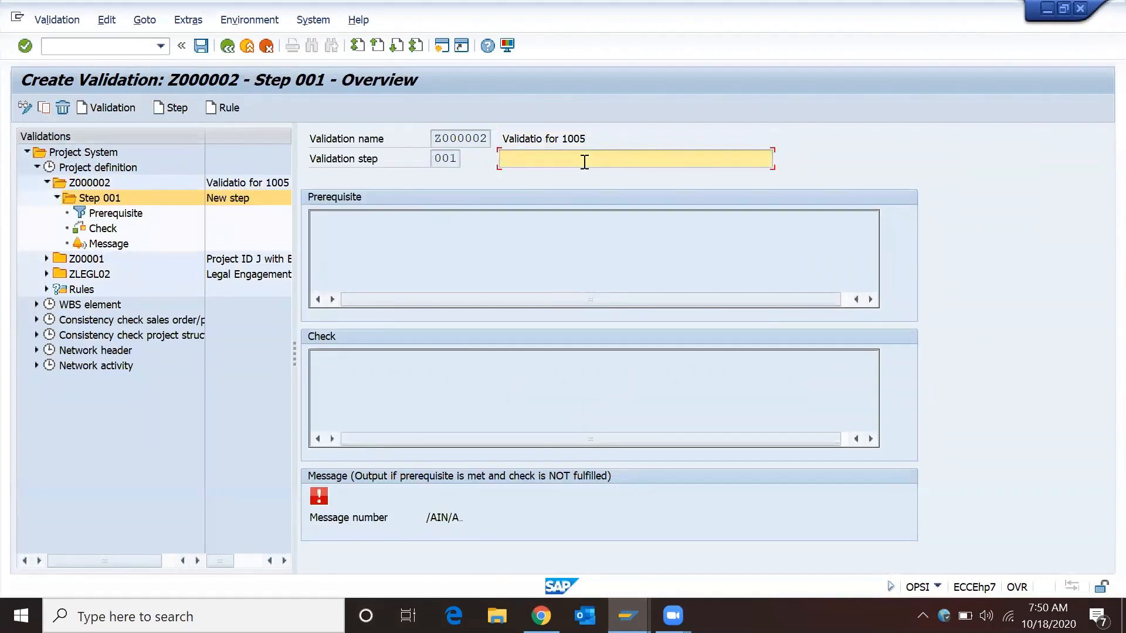
pyautogui.write('C')
pyautogui.press('BackSpace')
pyautogui.write('B')
pyautogui.press('BackSpace')
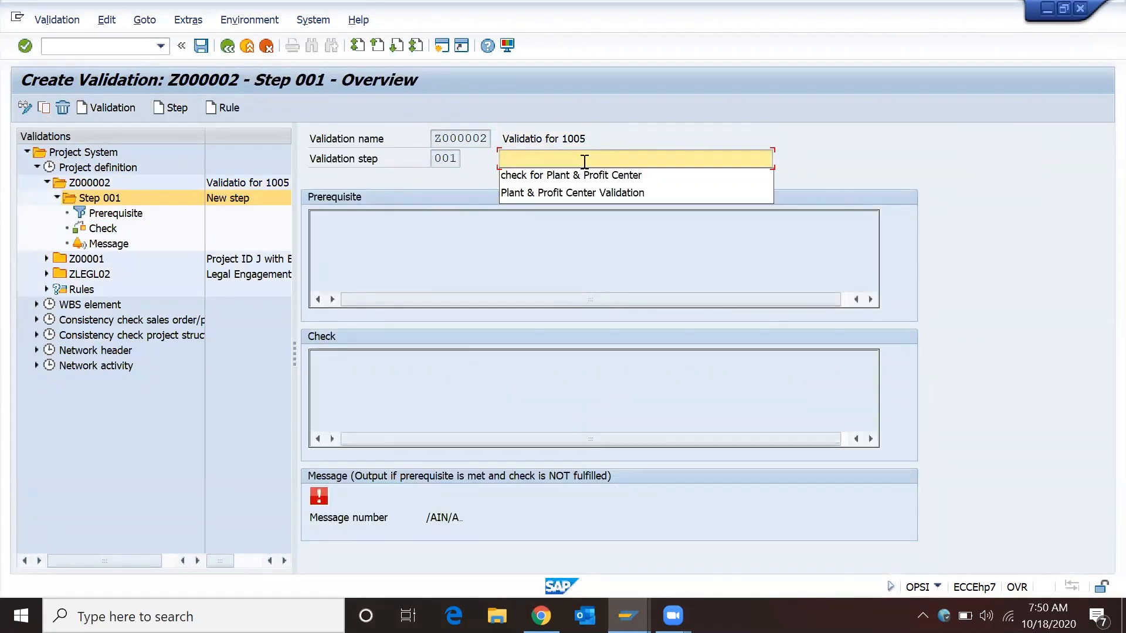
pyautogui.write('Validat')
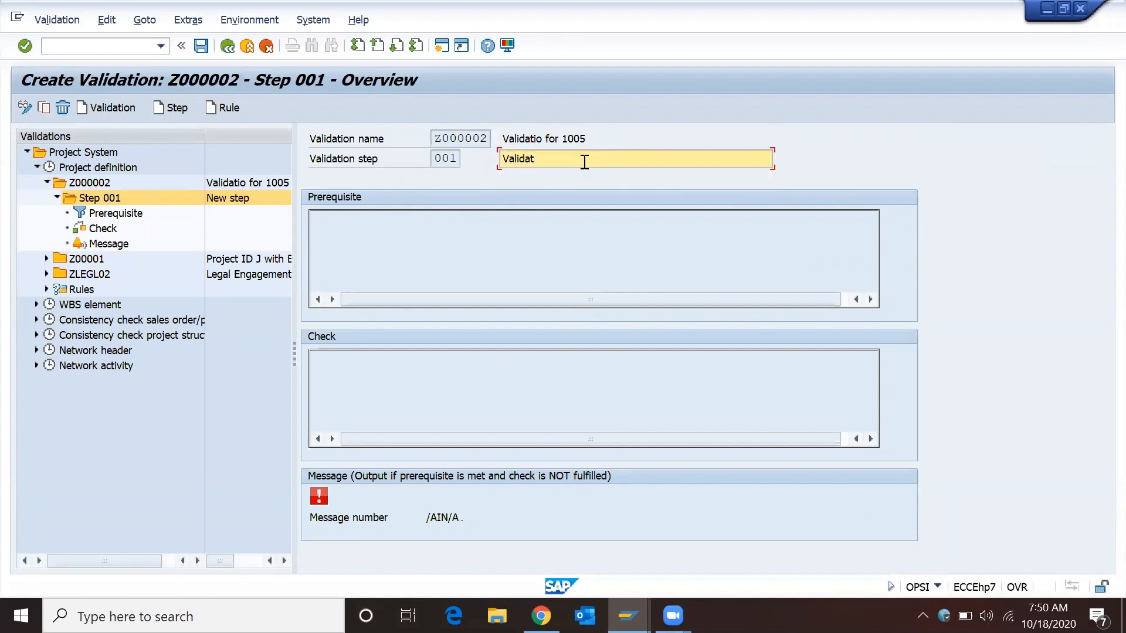
pyautogui.write('ion for Project ID')
# Open the prerequisite of Z000002 Step 001 and list the Project definition fields with their technical names.
pyautogui.doubleClick(102, 214)
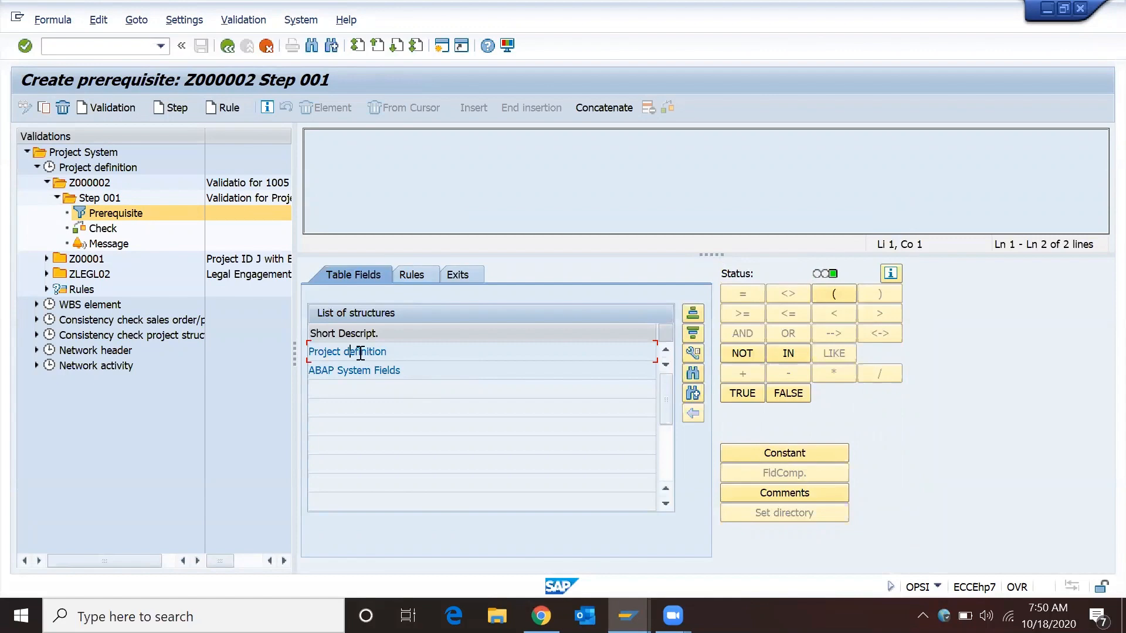
pyautogui.doubleClick(357, 353)
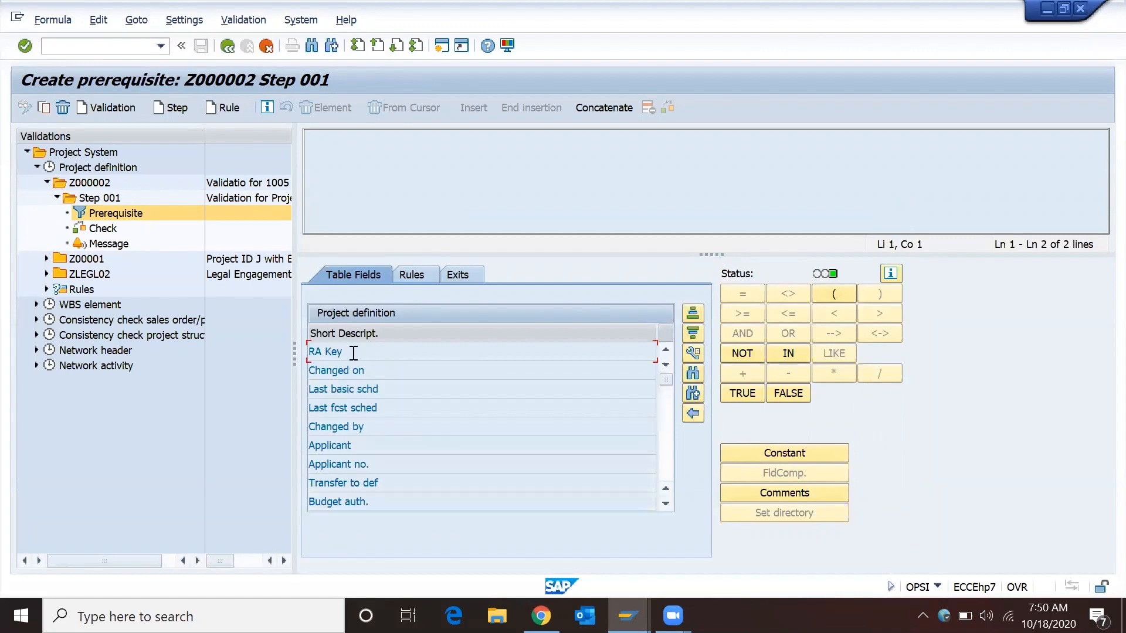
pyautogui.click(697, 352)
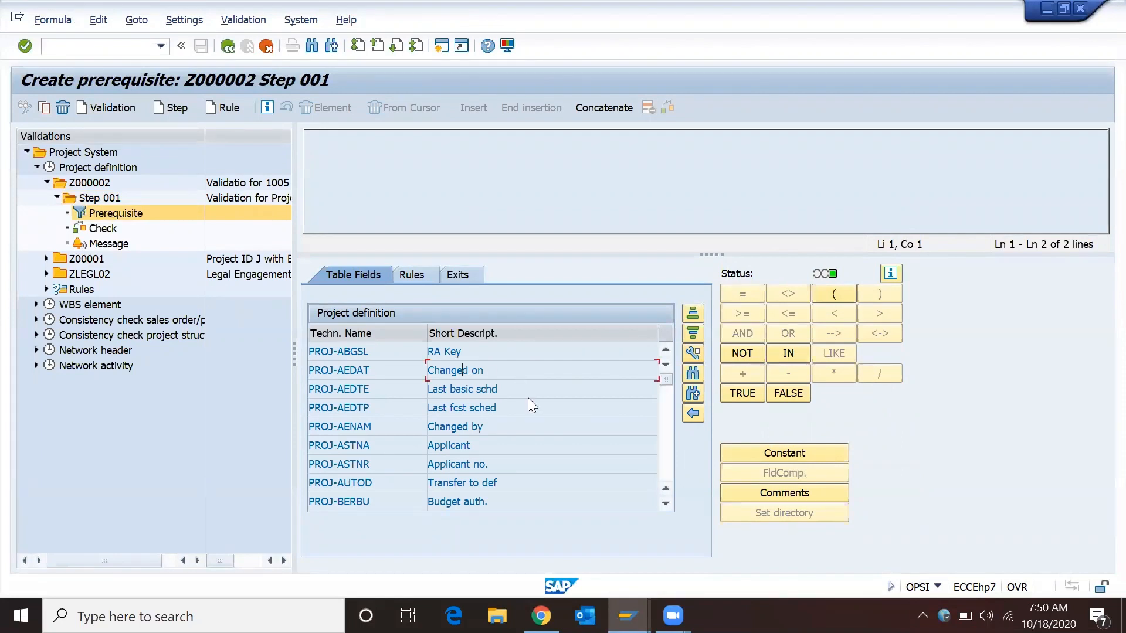
pyautogui.scroll(-3, 528, 397)
pyautogui.scroll(-3, 528, 399)
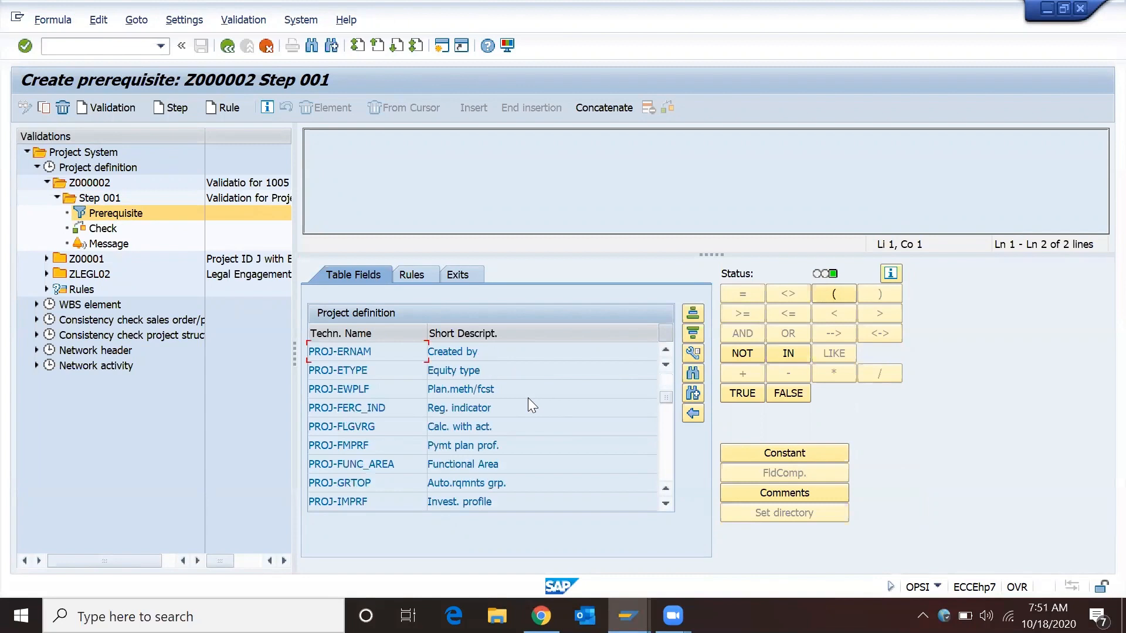
pyautogui.scroll(-3, 528, 398)
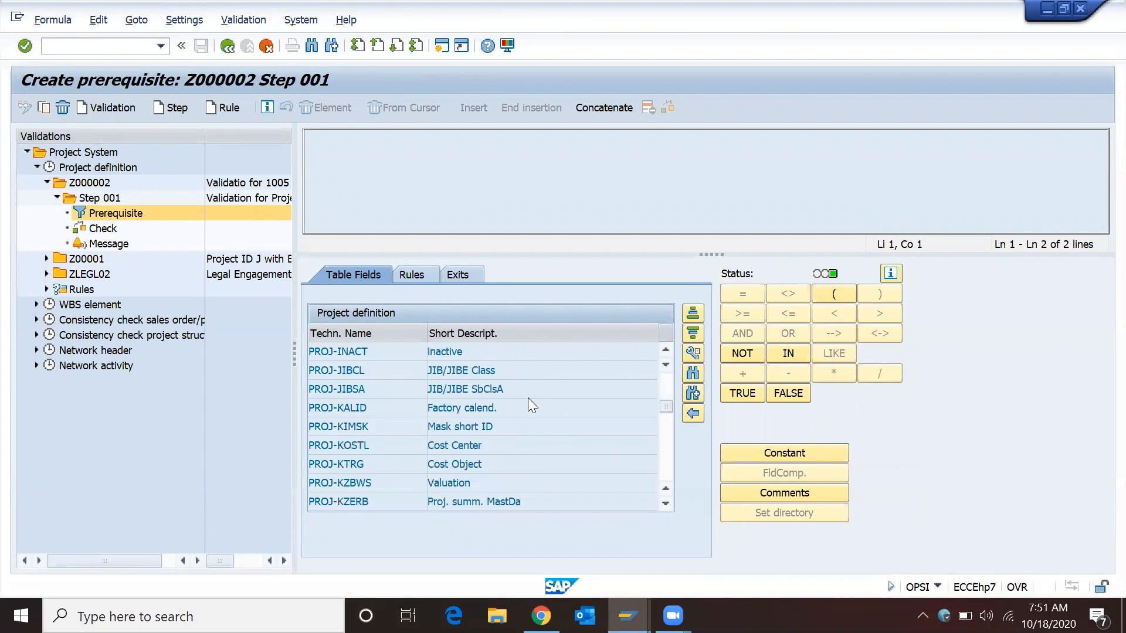
pyautogui.scroll(-3, 532, 405)
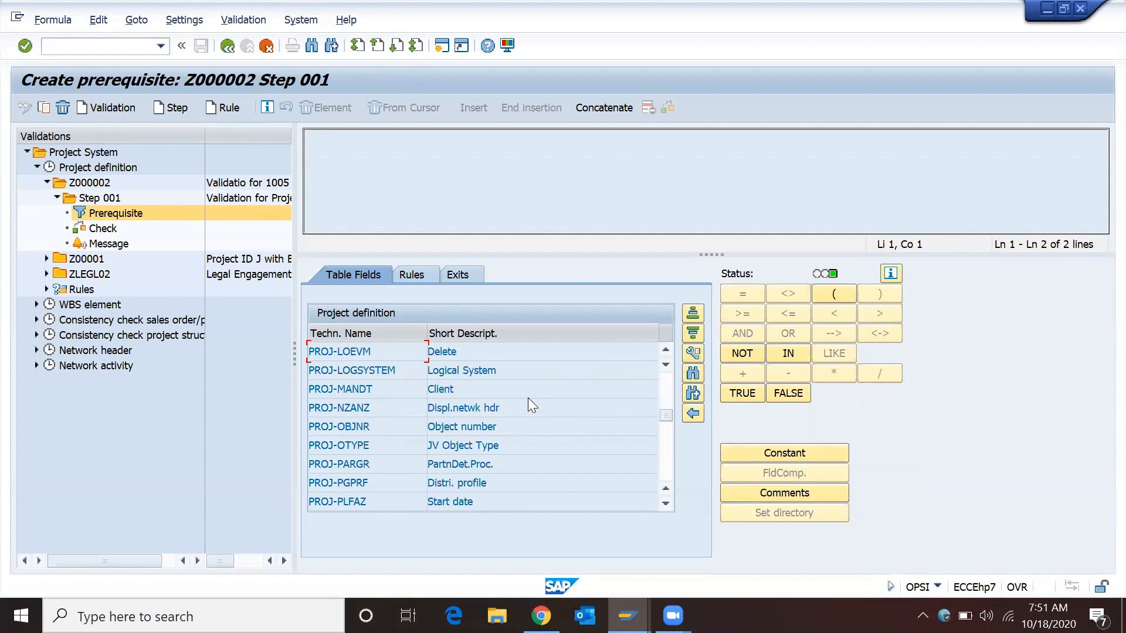
pyautogui.scroll(-3, 529, 398)
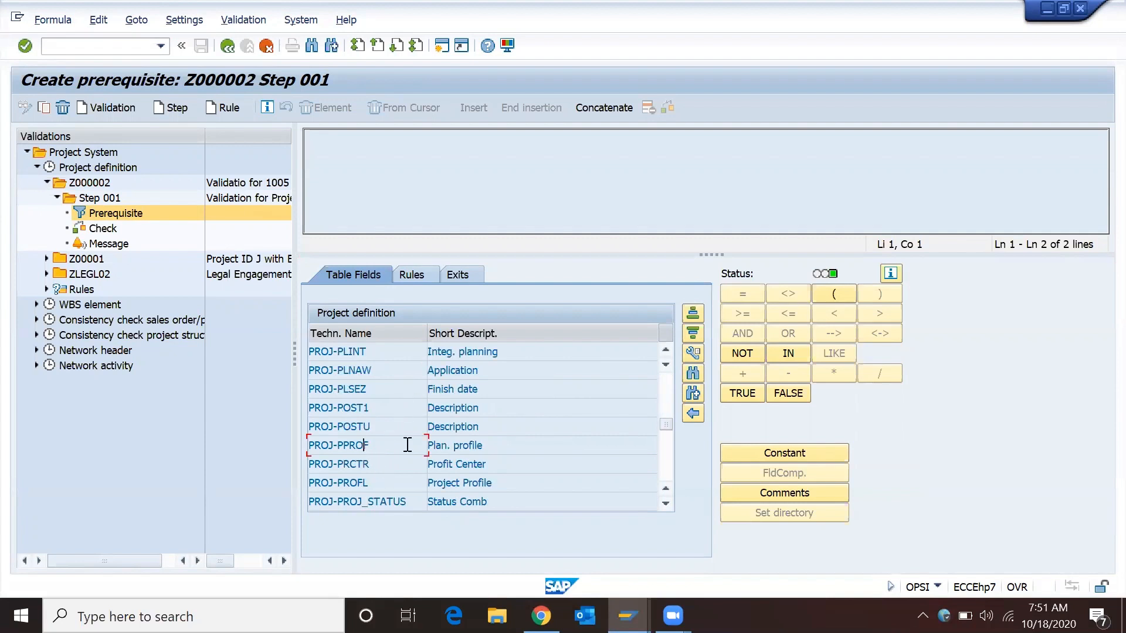
pyautogui.click(339, 445)
pyautogui.doubleClick(338, 445)
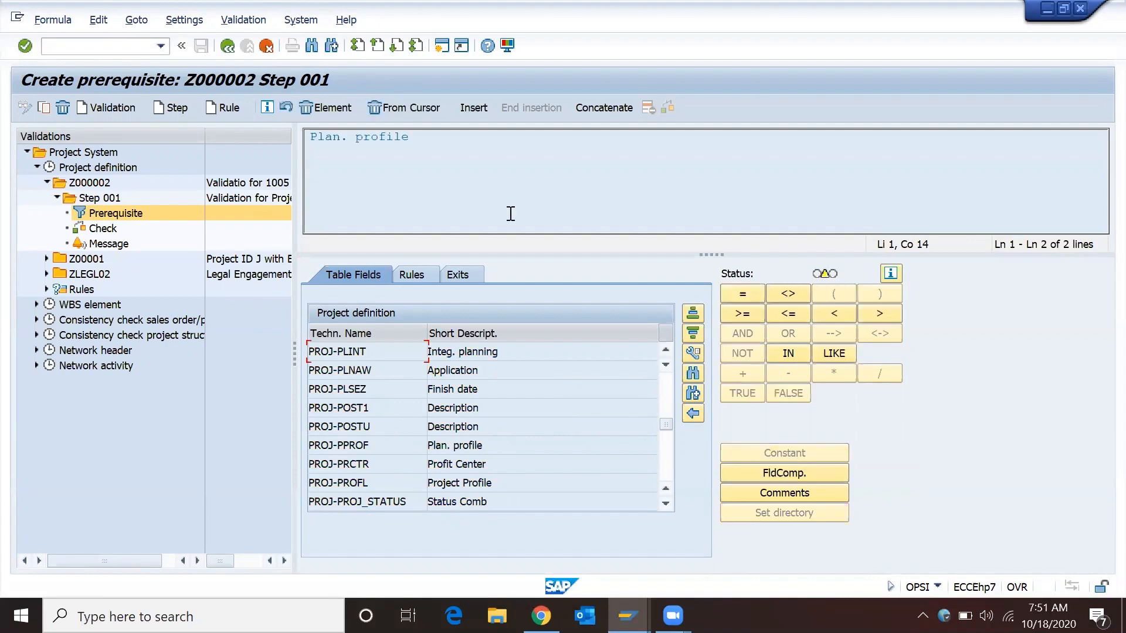
pyautogui.click(424, 134)
pyautogui.click(321, 105)
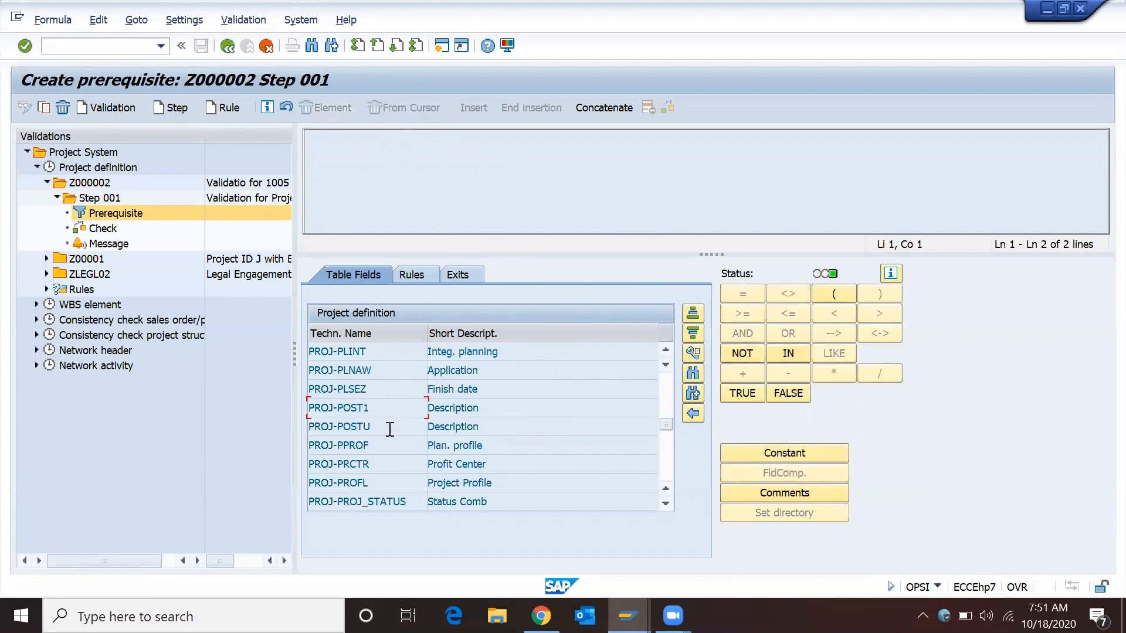
# Build the prerequisite Project Profile = '1005' from the PROJ-PROFL field and check the formula's status.
pyautogui.click(384, 484)
pyautogui.moveTo(311, 484); pyautogui.dragTo(382, 483)
pyautogui.click(370, 485)
pyautogui.doubleClick(367, 483)
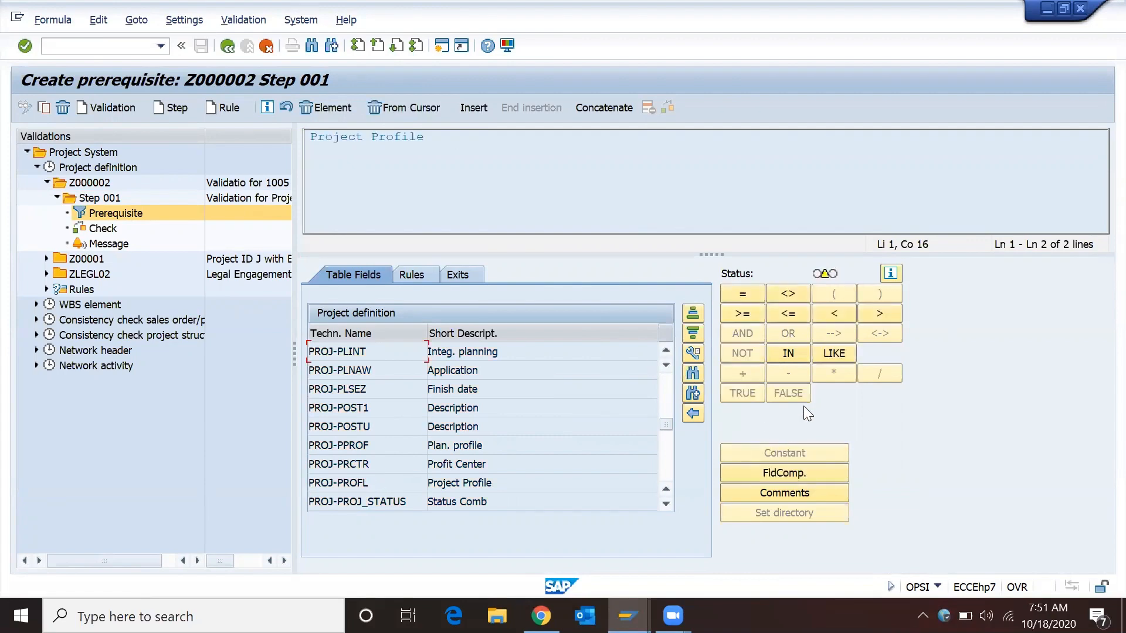
pyautogui.click(748, 294)
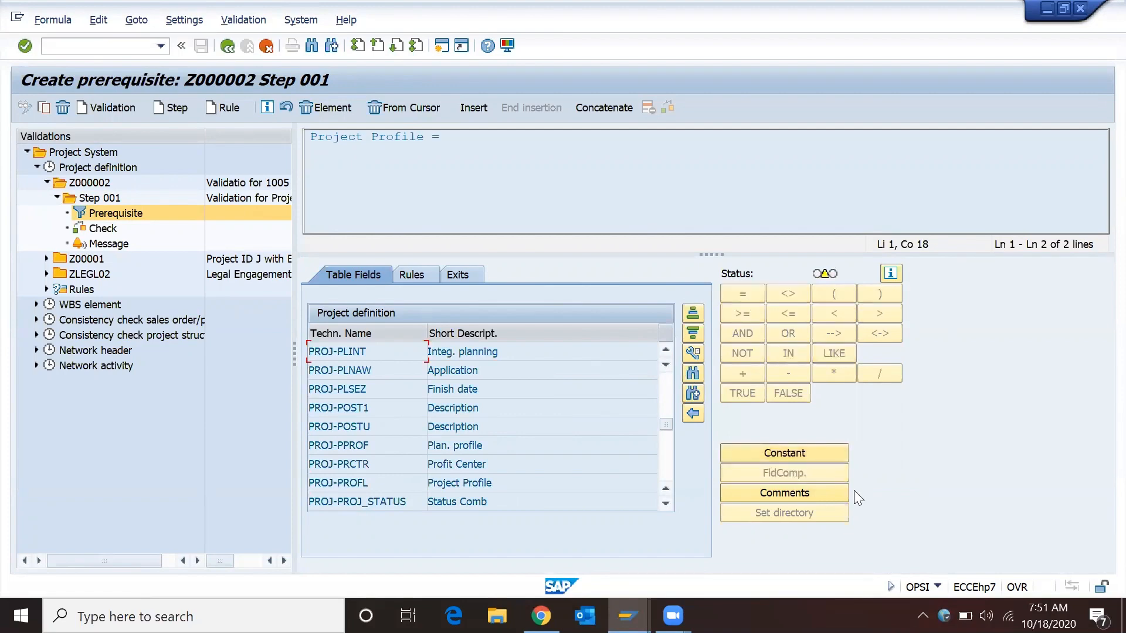
pyautogui.click(793, 453)
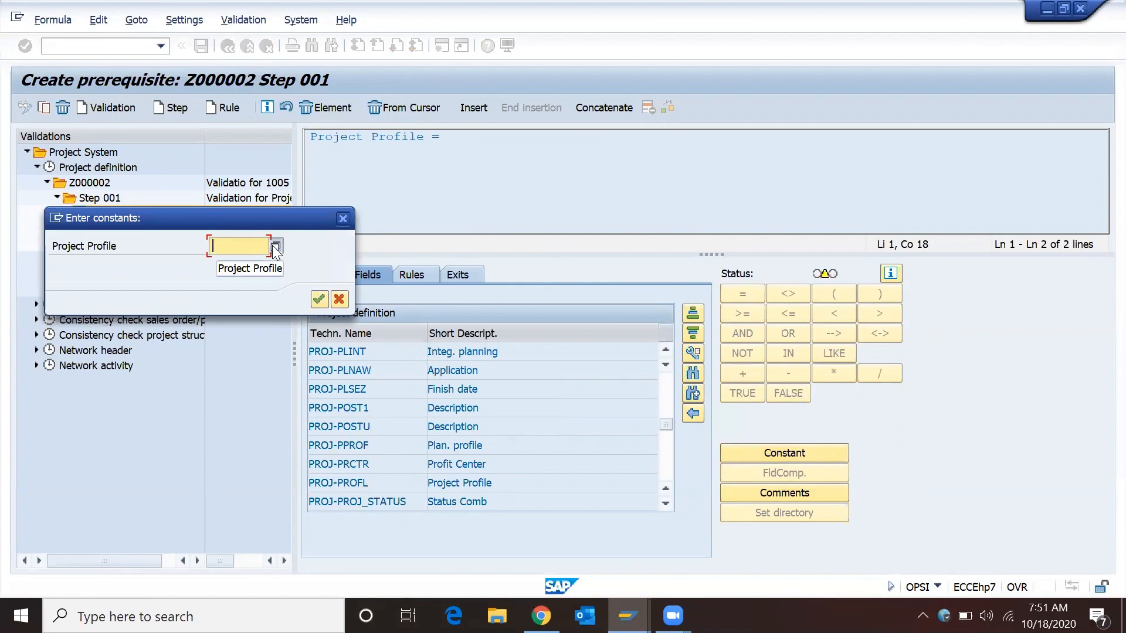
pyautogui.click(275, 247)
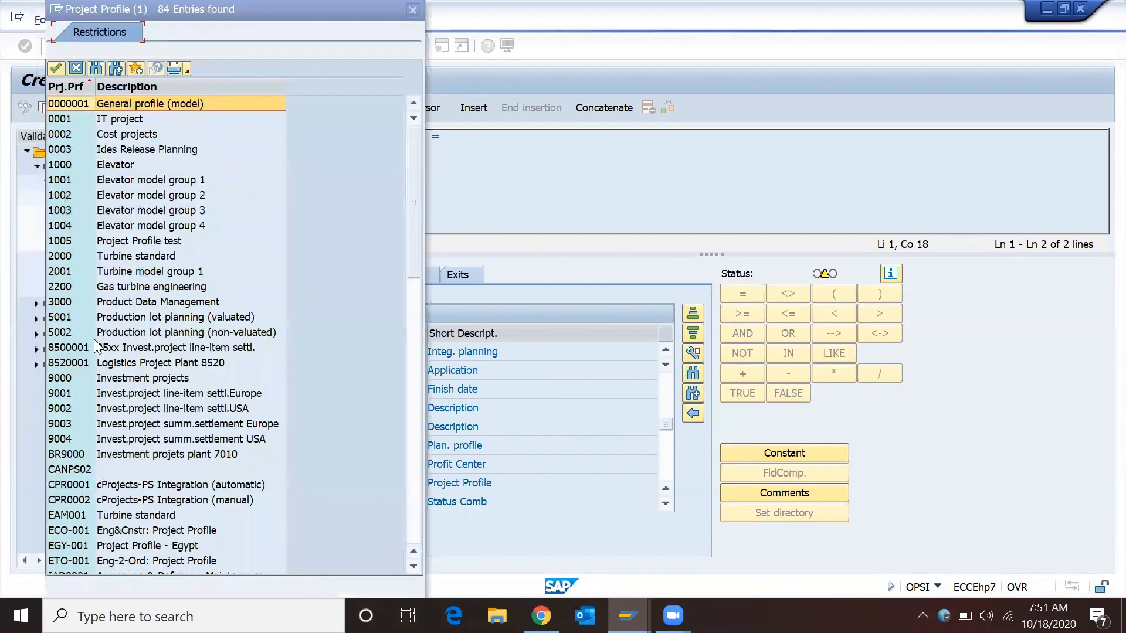
pyautogui.doubleClick(69, 240)
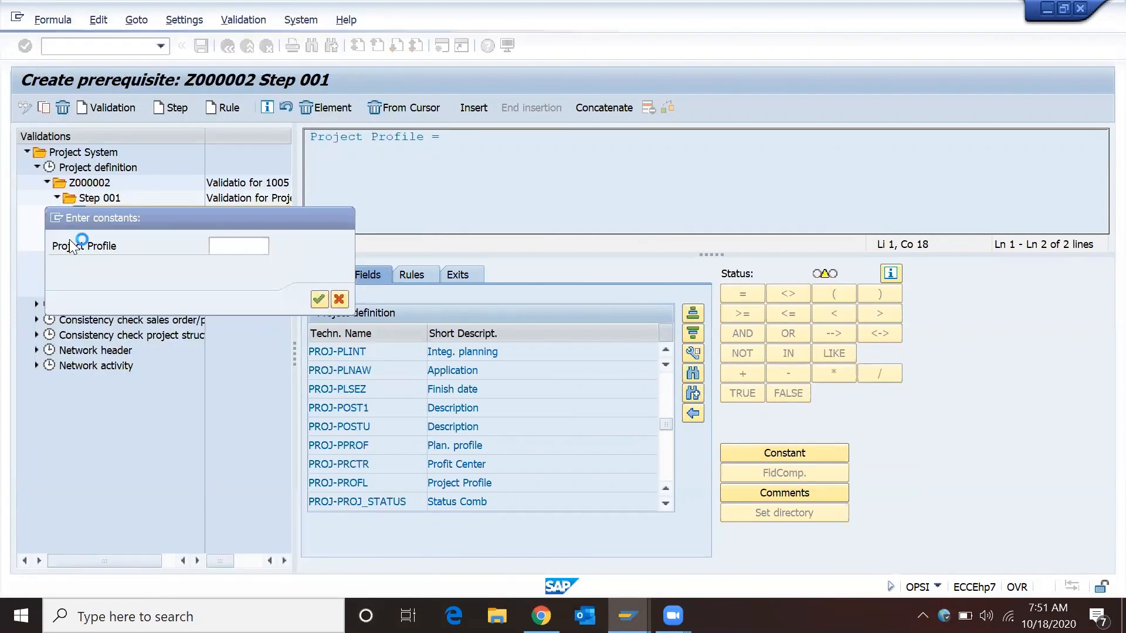
pyautogui.click(318, 302)
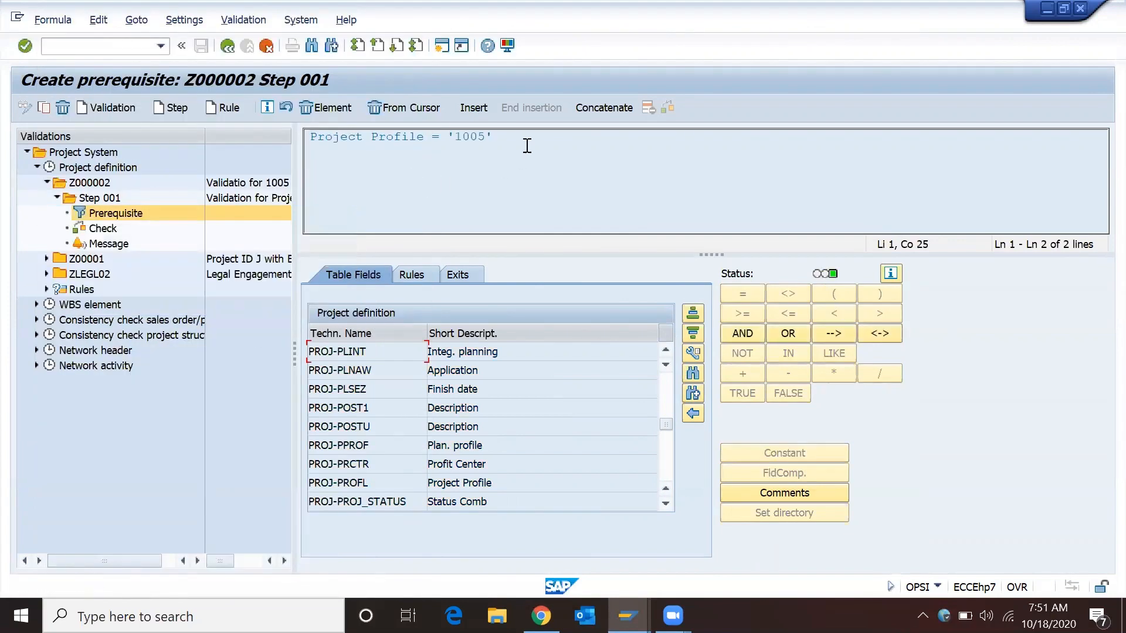
pyautogui.moveTo(524, 142); pyautogui.dragTo(317, 138)
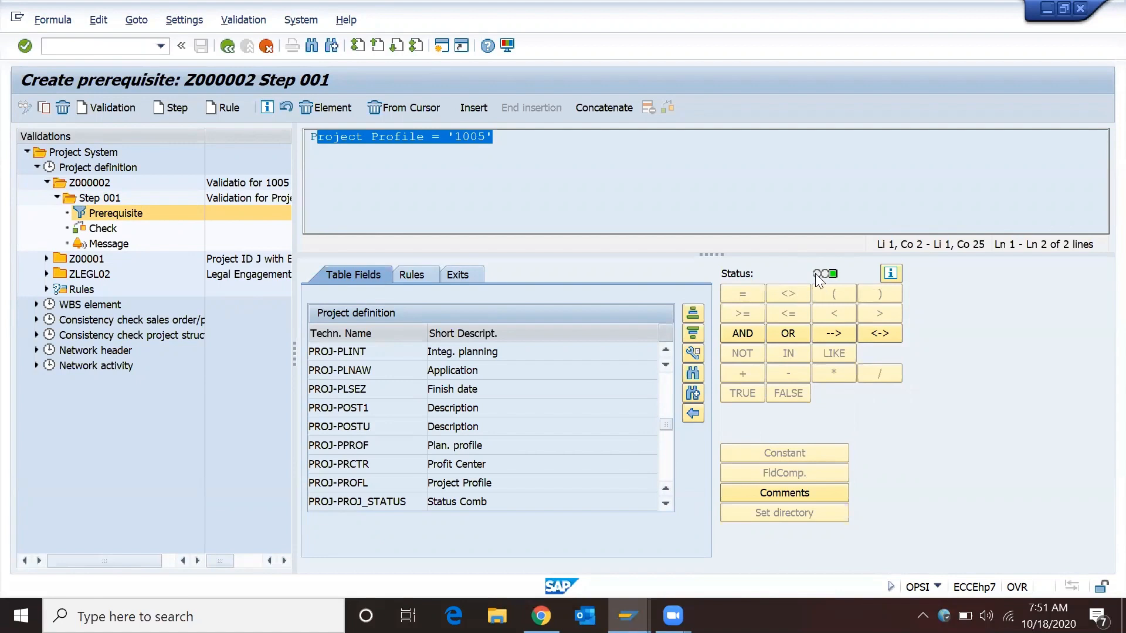
pyautogui.moveTo(816, 275)
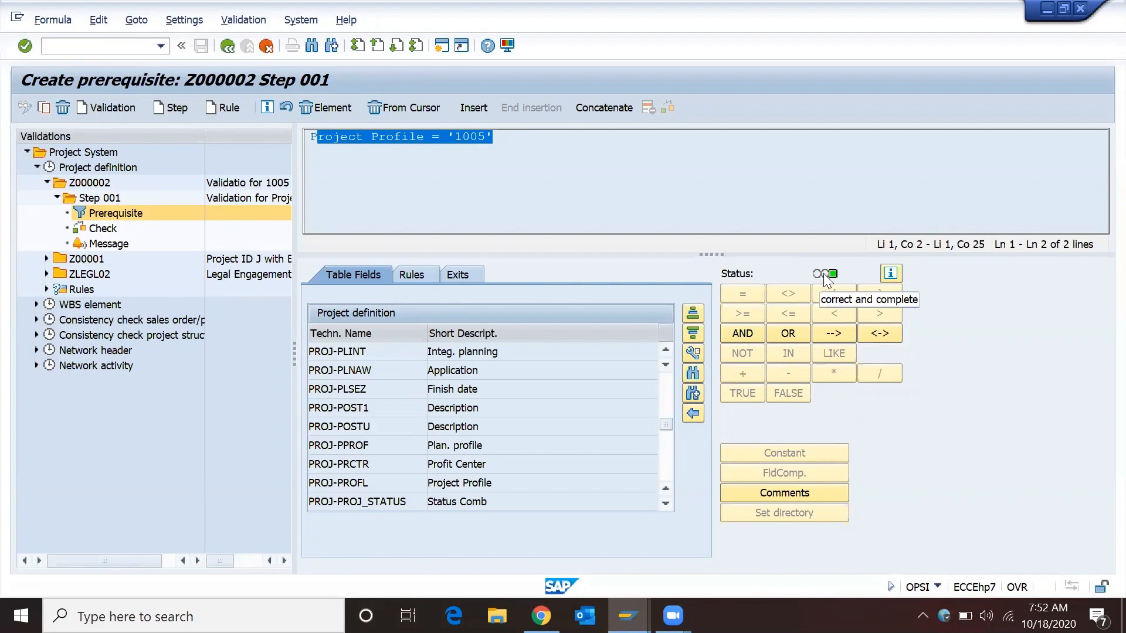
# Open the check of Step 001, list the Project definition fields and search them for POSID.
pyautogui.click(92, 228)
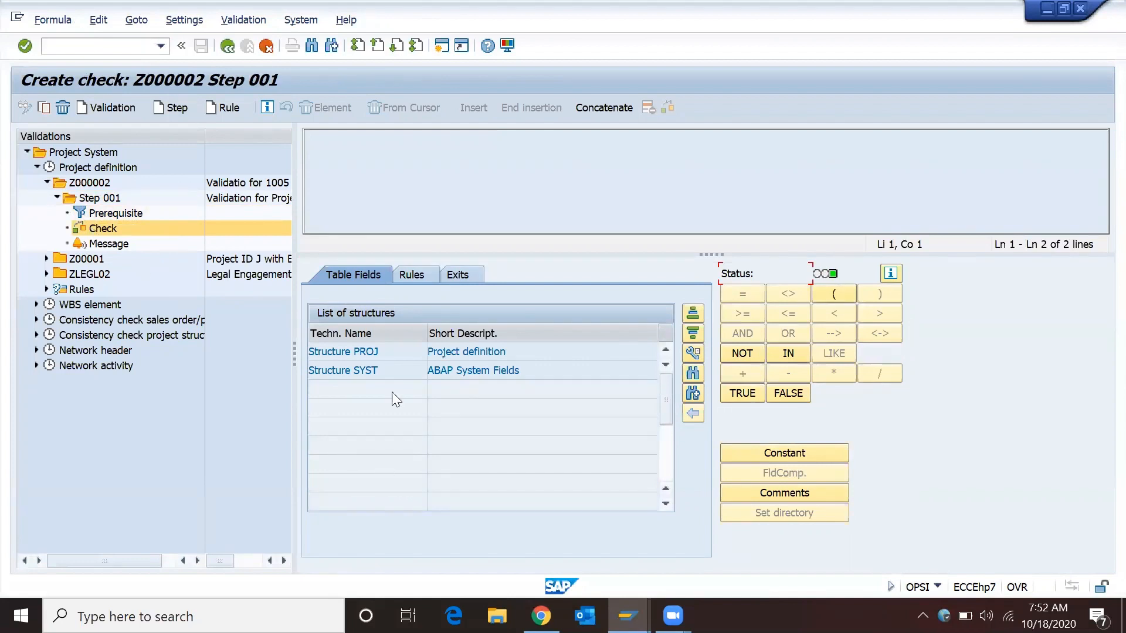
pyautogui.doubleClick(366, 351)
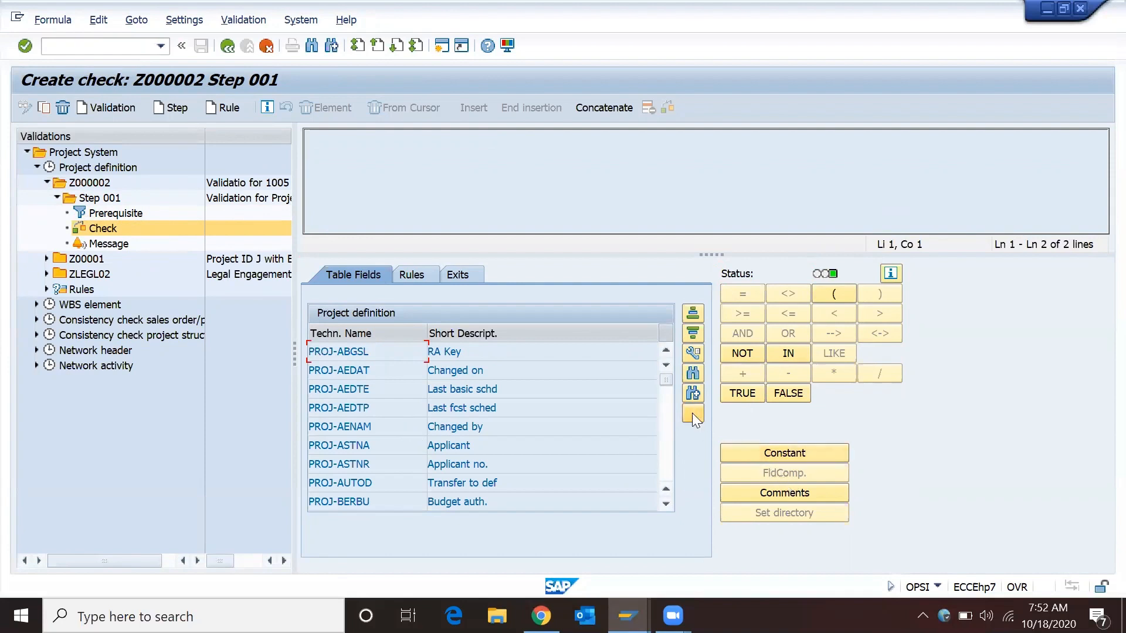
pyautogui.click(692, 376)
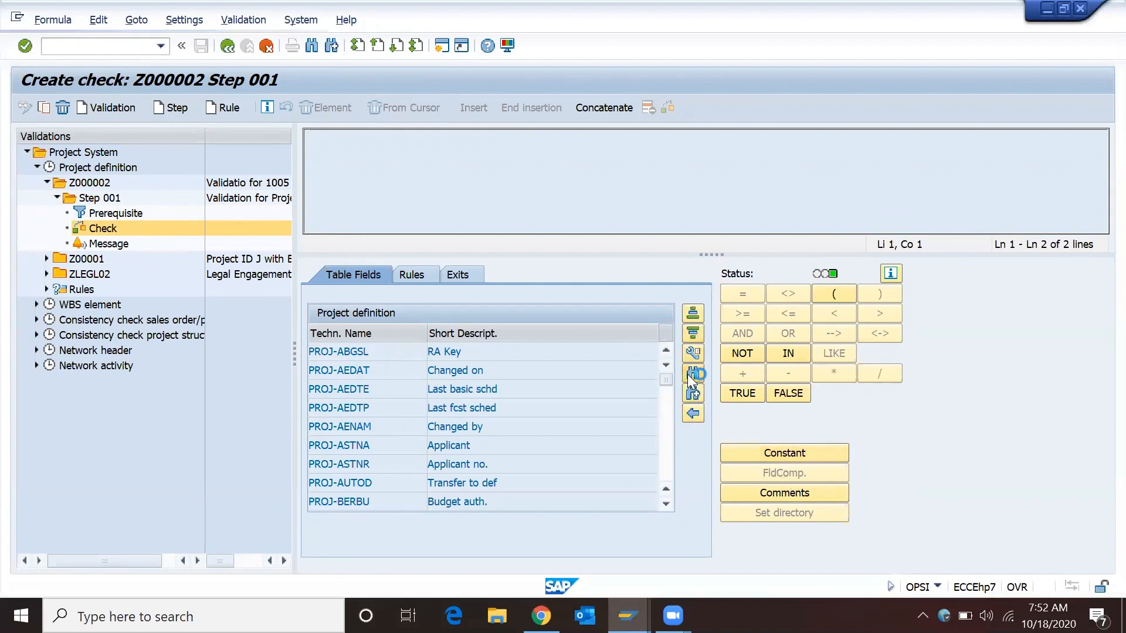
pyautogui.write('POSID')
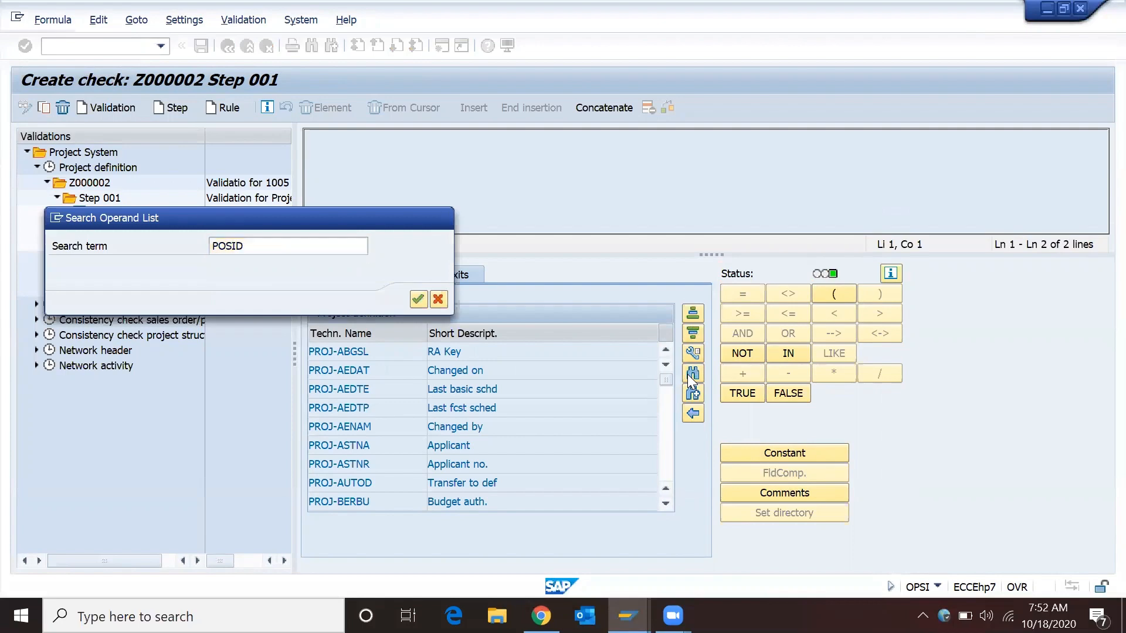
pyautogui.press('Return')
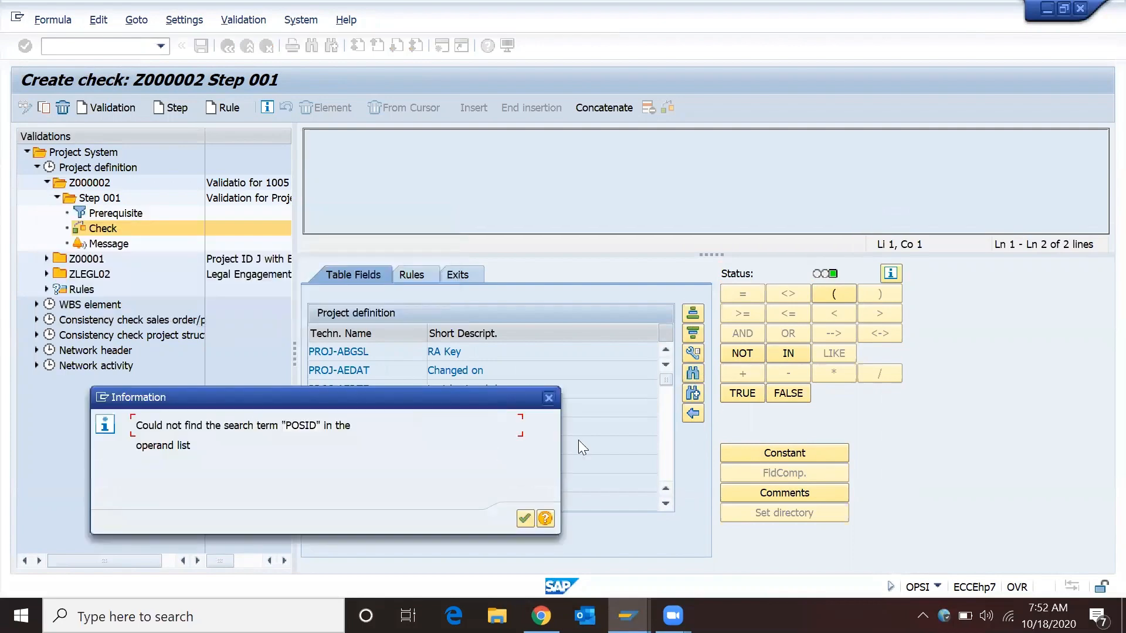
pyautogui.click(525, 519)
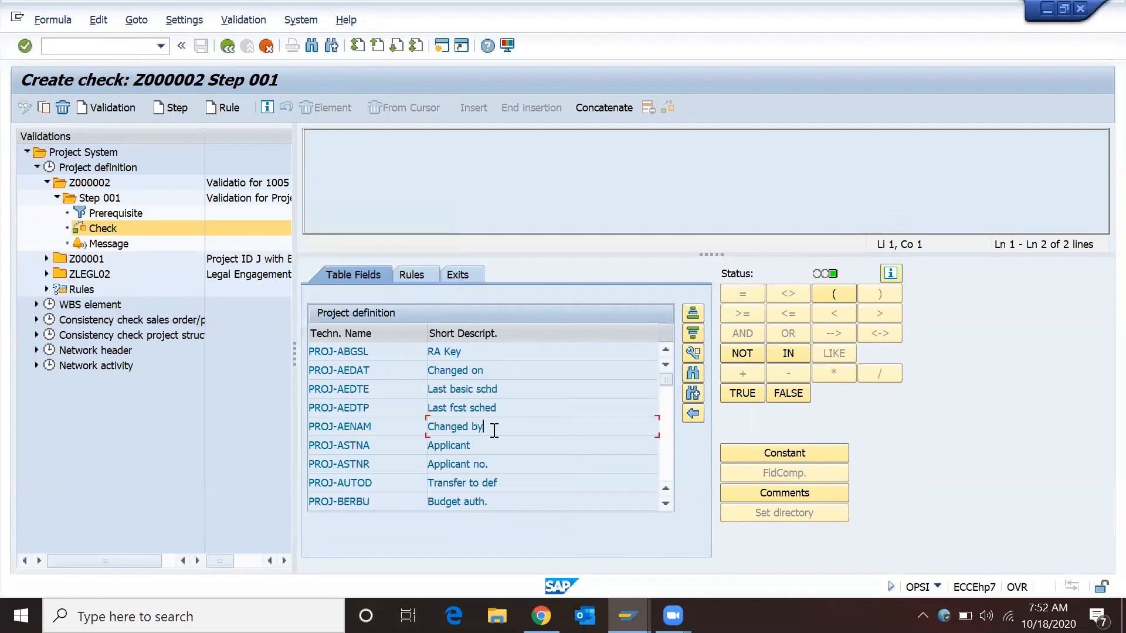
# Insert the Project Def. field (PROJ-PSPID) from the Project definition fields into the check of Step 001.
pyautogui.scroll(-15, 493, 430)
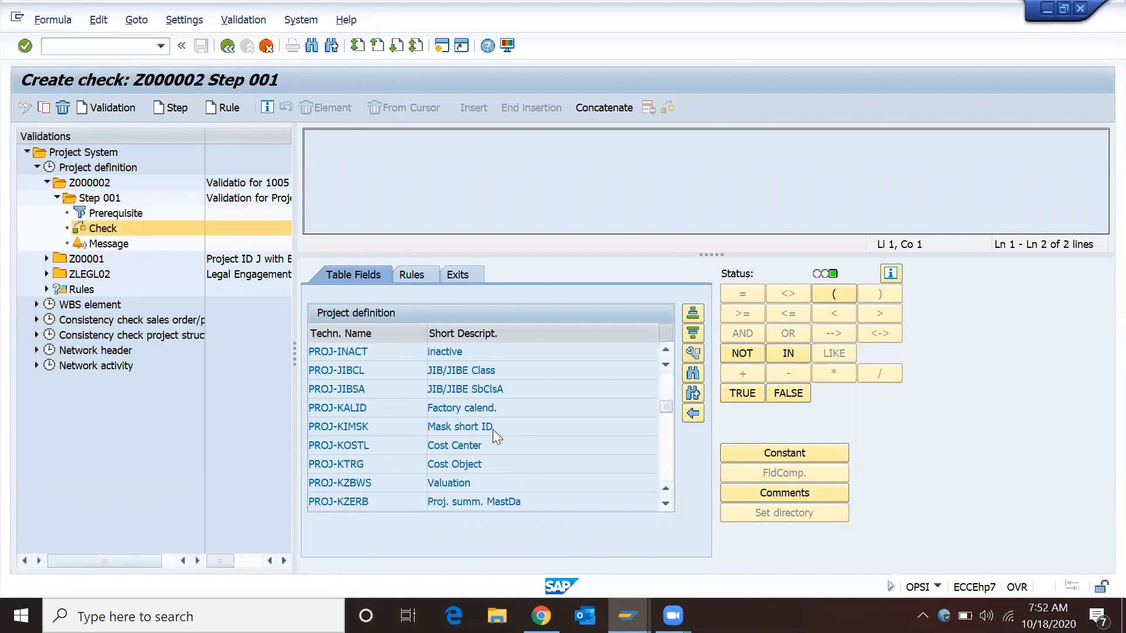
pyautogui.scroll(-10, 493, 429)
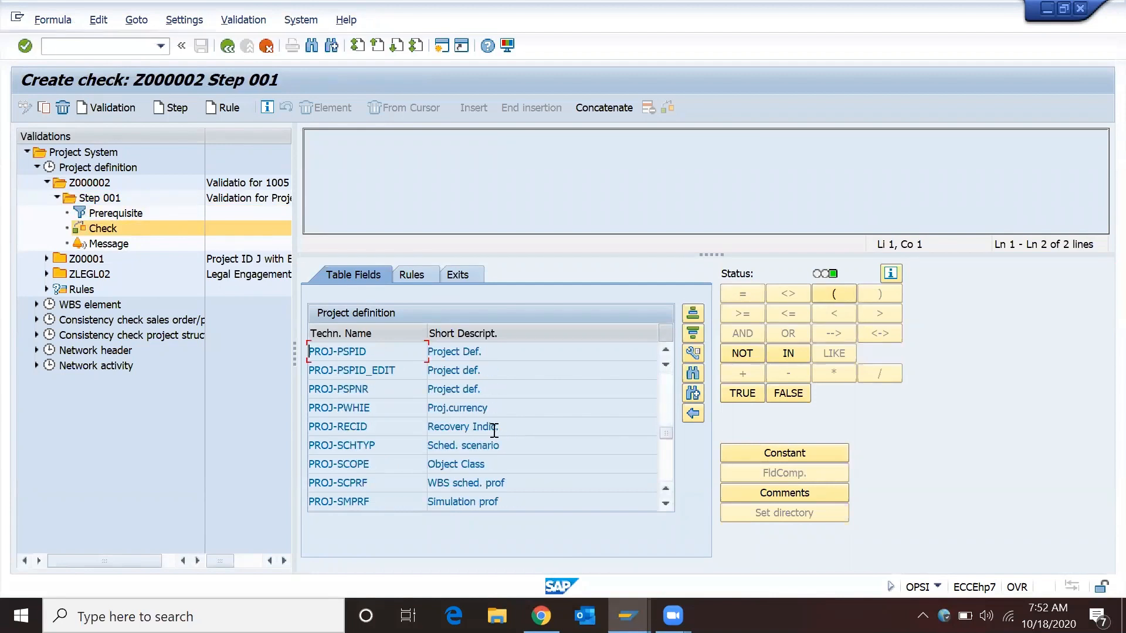
pyautogui.scroll(-3, 494, 431)
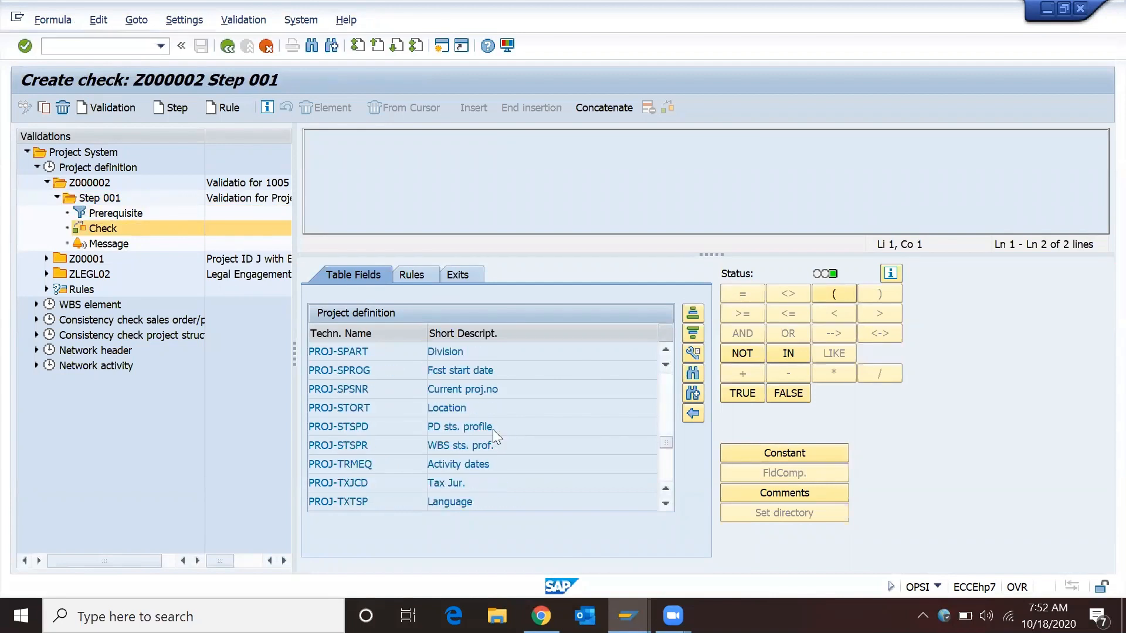
pyautogui.scroll(3, 494, 431)
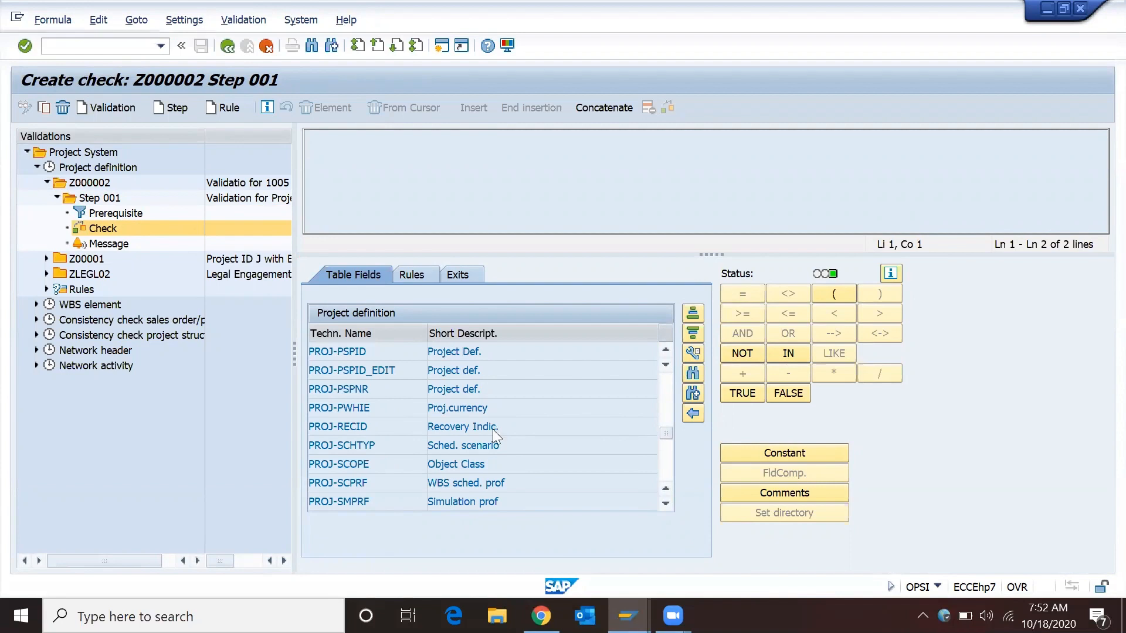
pyautogui.scroll(3, 494, 431)
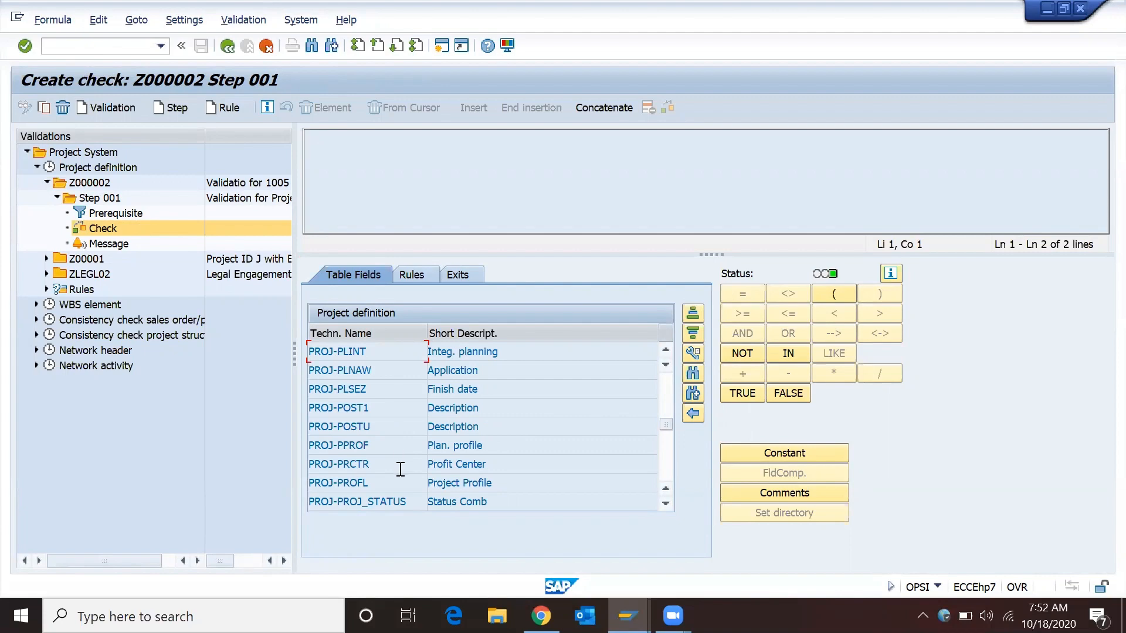
pyautogui.scroll(-3, 399, 468)
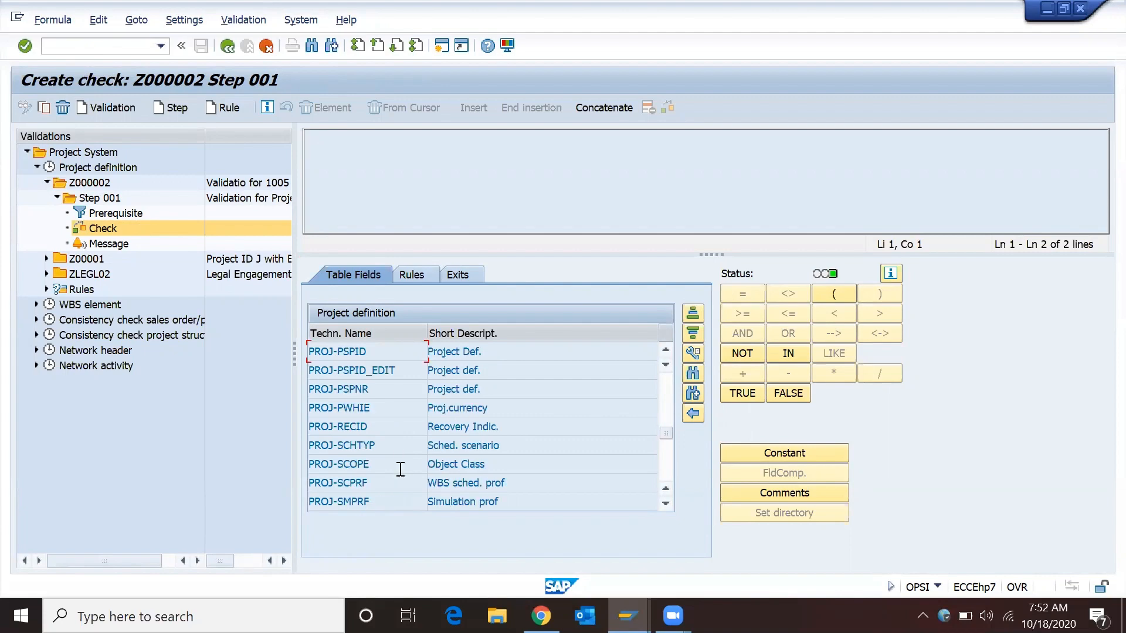
pyautogui.doubleClick(339, 351)
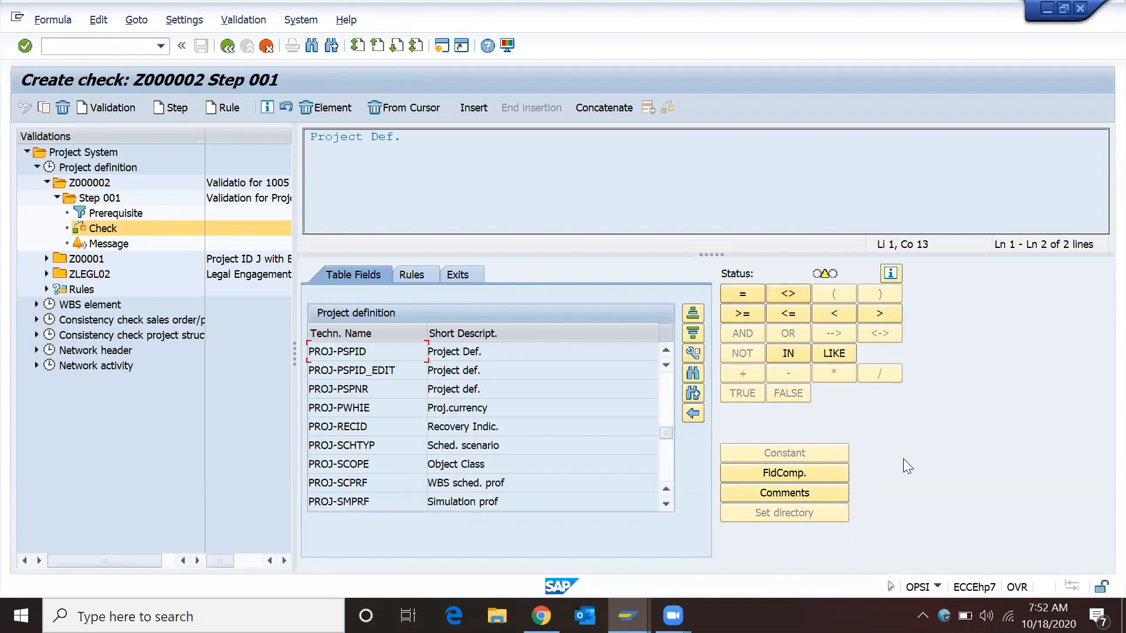
# Limit Project Def. in the check to the field range from 1 to 1 and compare it as equal to the constant 'A'.
pyautogui.click(819, 473)
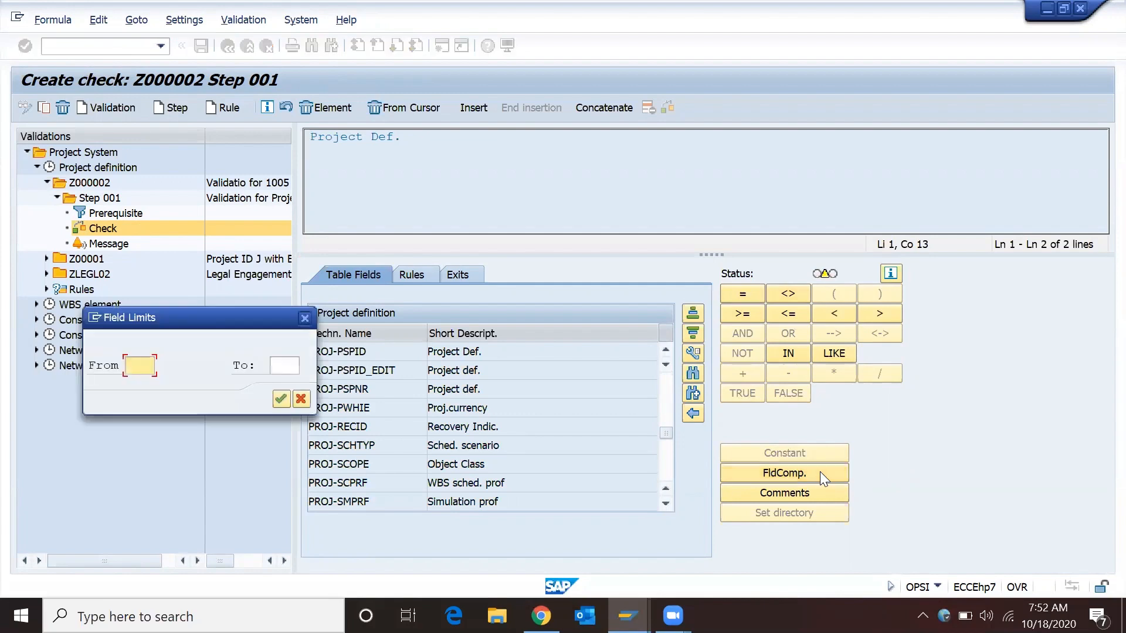
pyautogui.press('Tab')
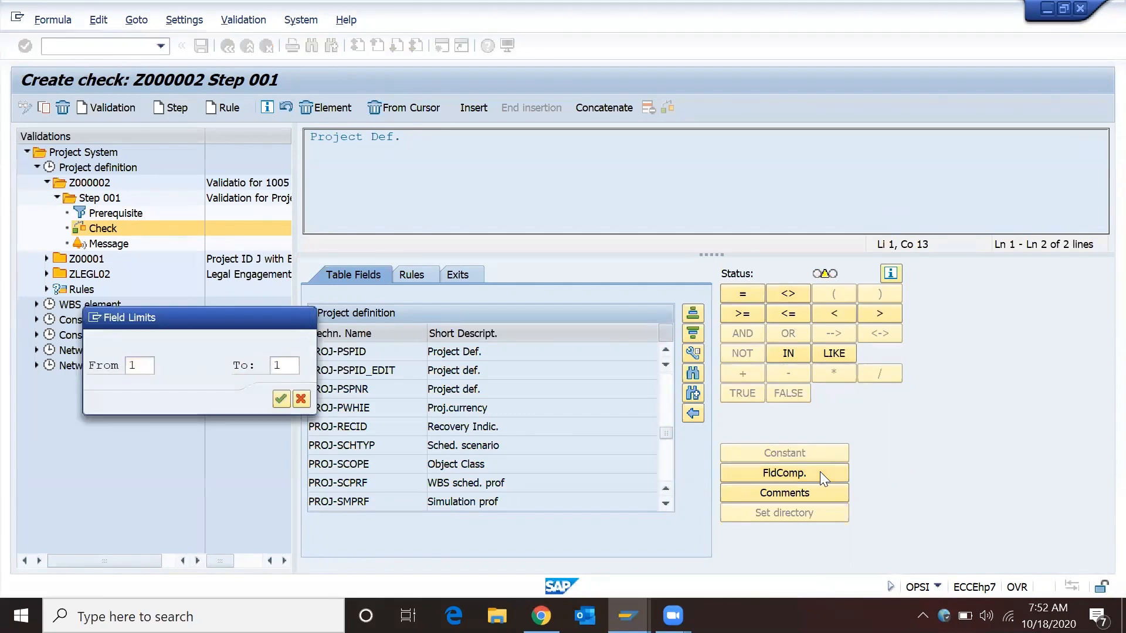
pyautogui.press('Return')
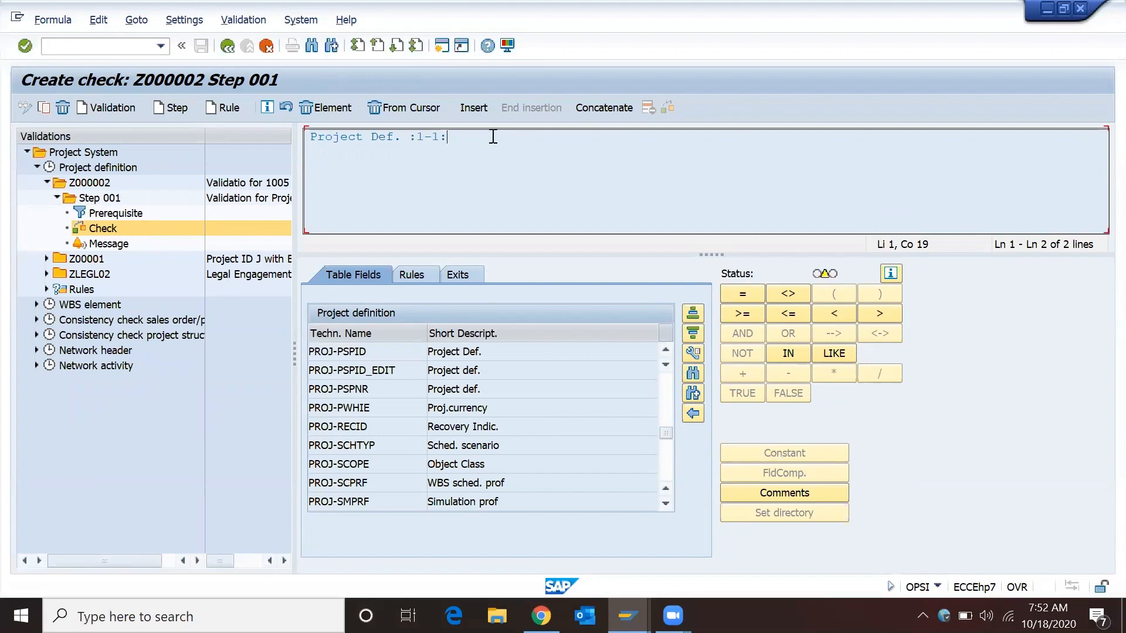
pyautogui.click(744, 293)
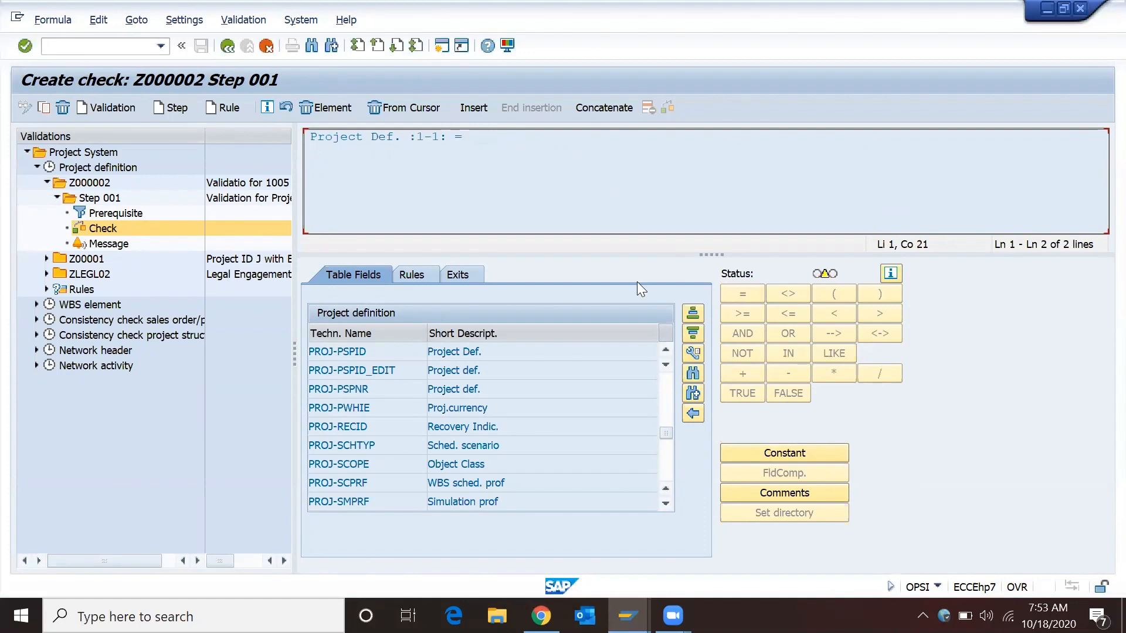
pyautogui.click(799, 454)
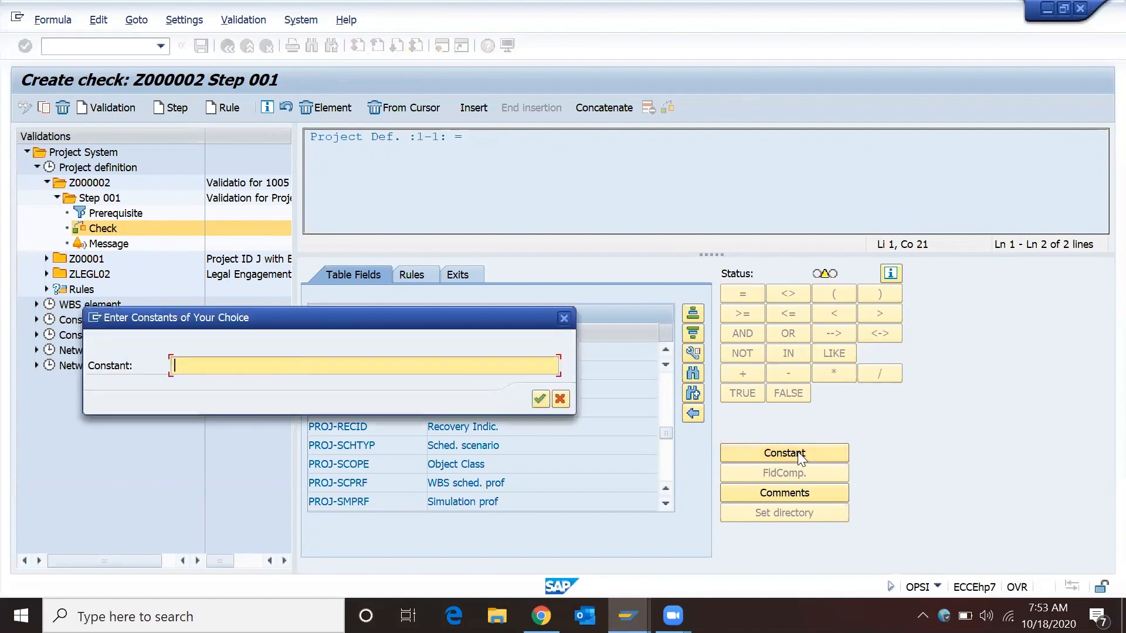
pyautogui.press('Return')
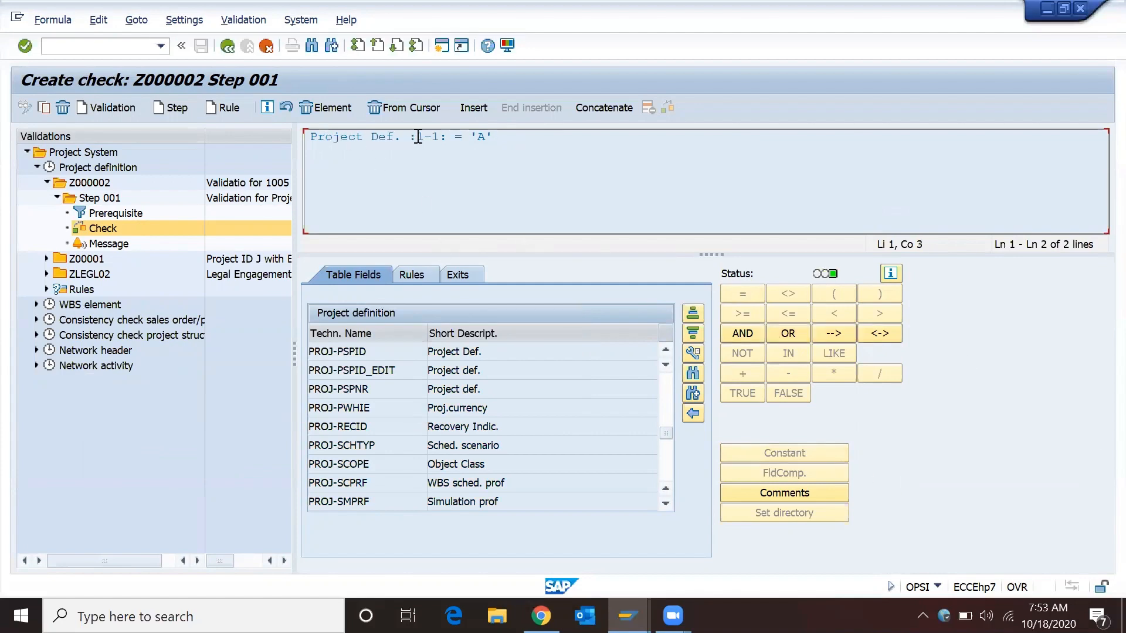
pyautogui.click(486, 137)
# Review the prerequisite of Step 001, and open the messages of class /AIN/ACT_TOOLS from the step's message settings.
pyautogui.click(112, 214)
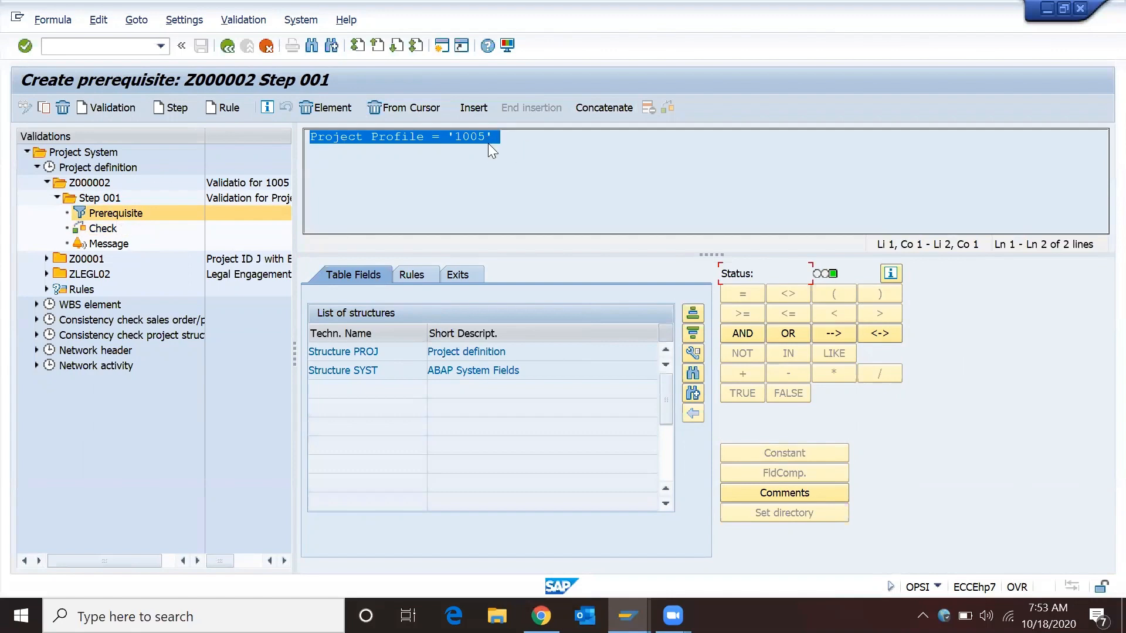
pyautogui.click(124, 244)
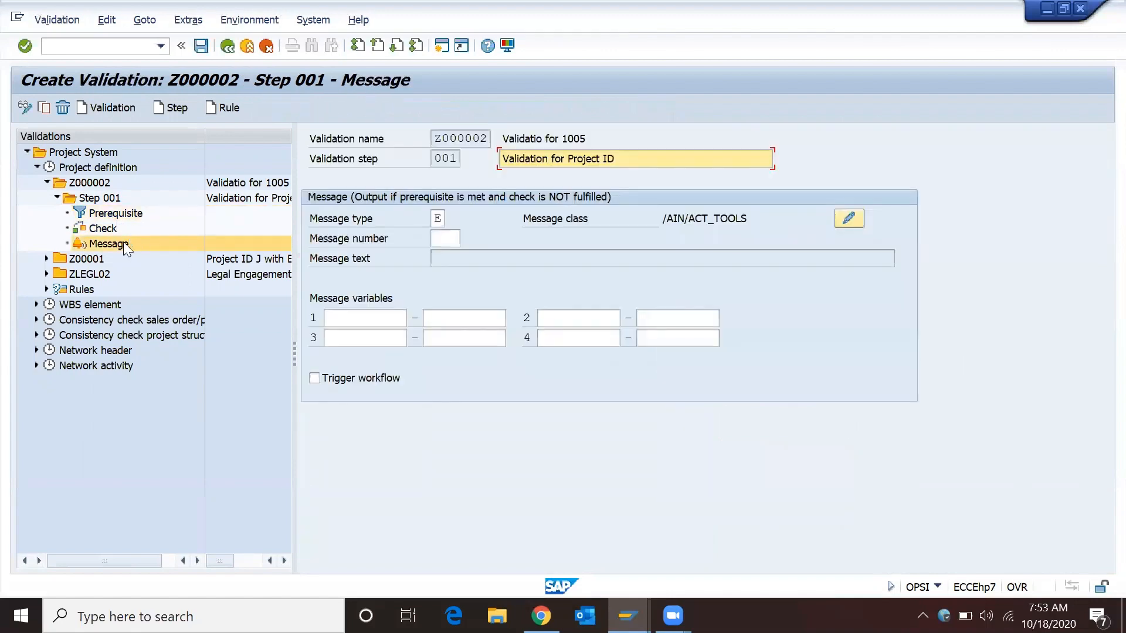
pyautogui.click(446, 238)
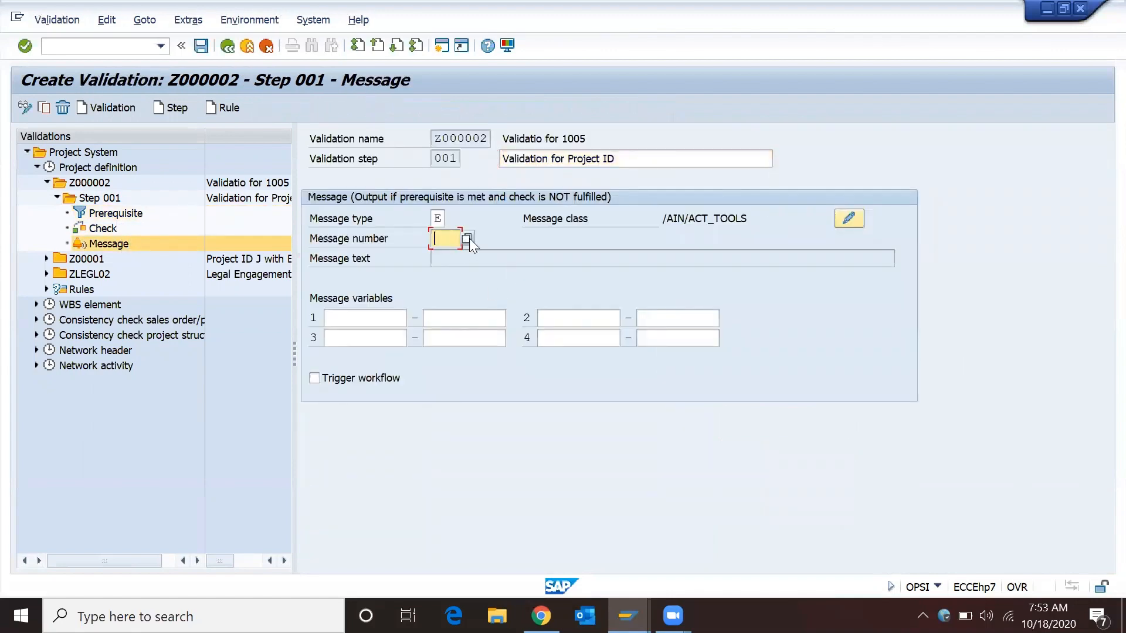
pyautogui.click(848, 219)
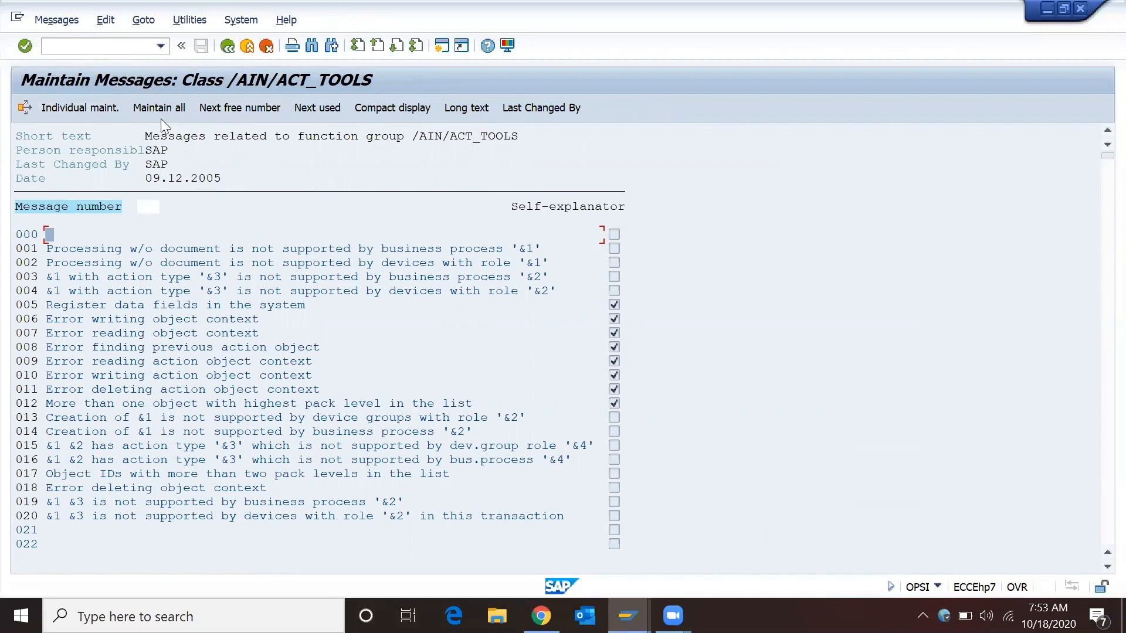
pyautogui.click(72, 20)
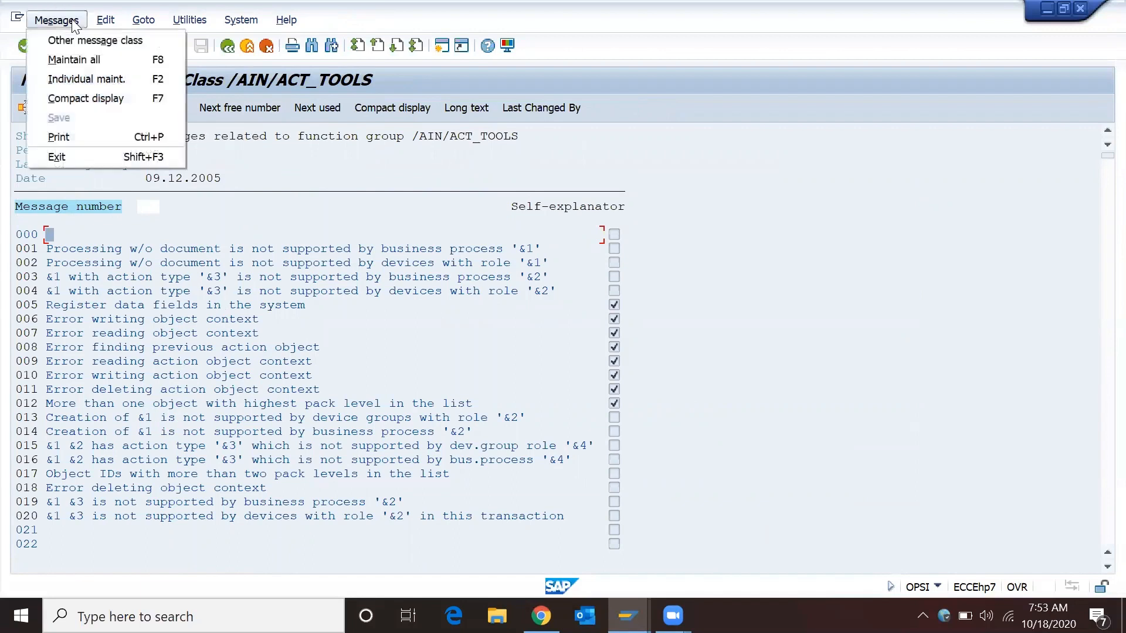
pyautogui.click(785, 252)
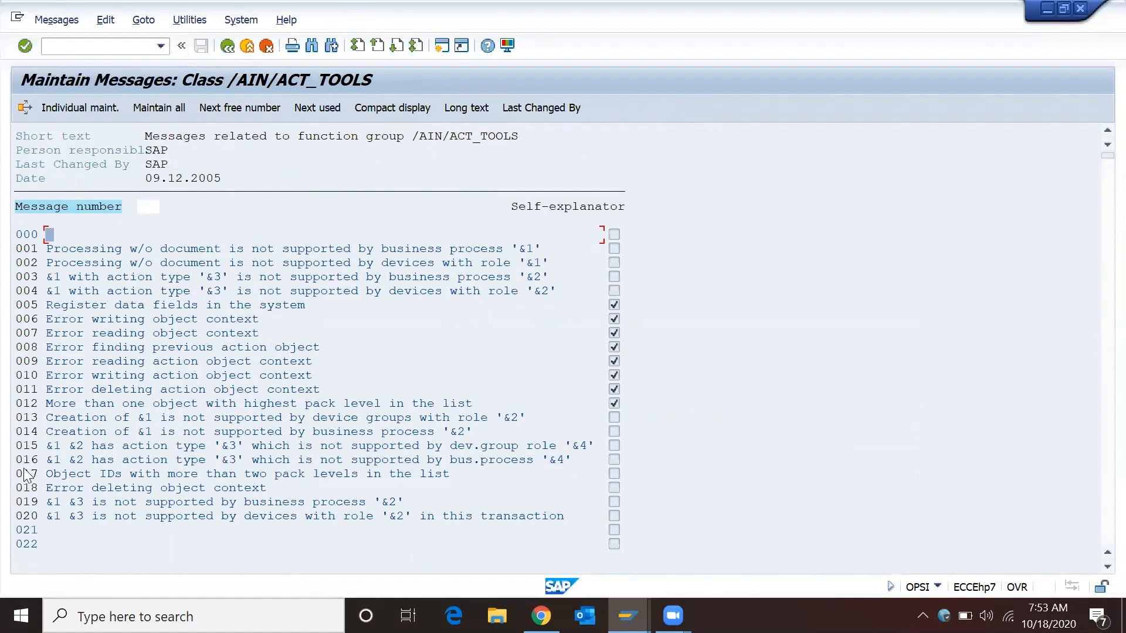
# Copy message number 006 ("Error writing object context") from the message class and enter it as the message number of Step 001.
pyautogui.doubleClick(26, 320)
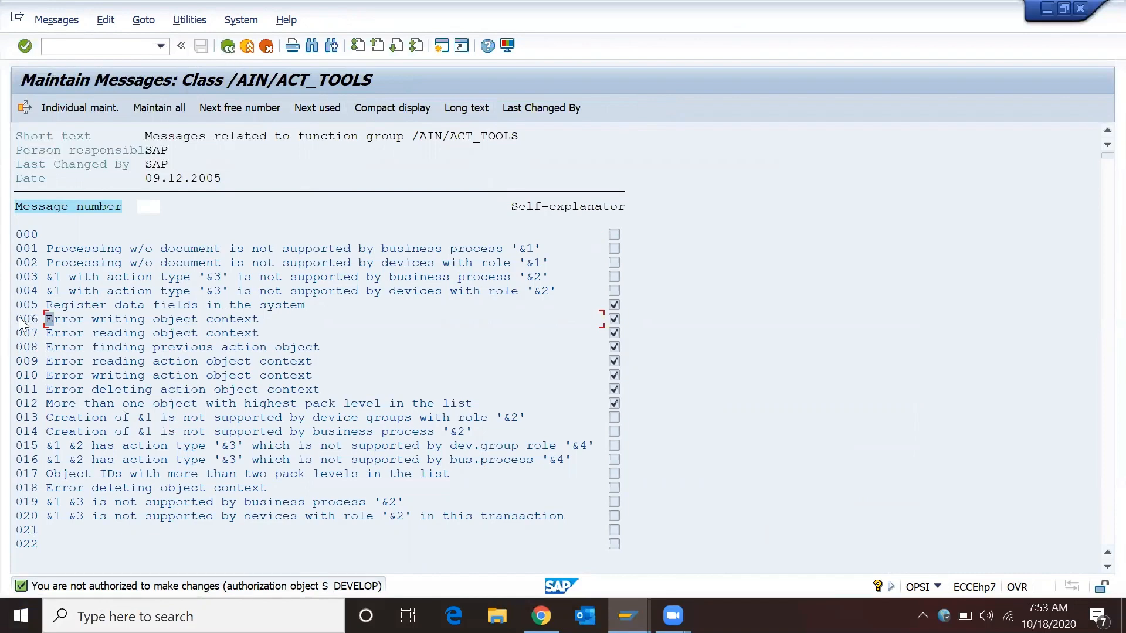
pyautogui.moveTo(15, 320); pyautogui.dragTo(40, 322)
pyautogui.hotkey('ctrl', 'c')
pyautogui.click(228, 44)
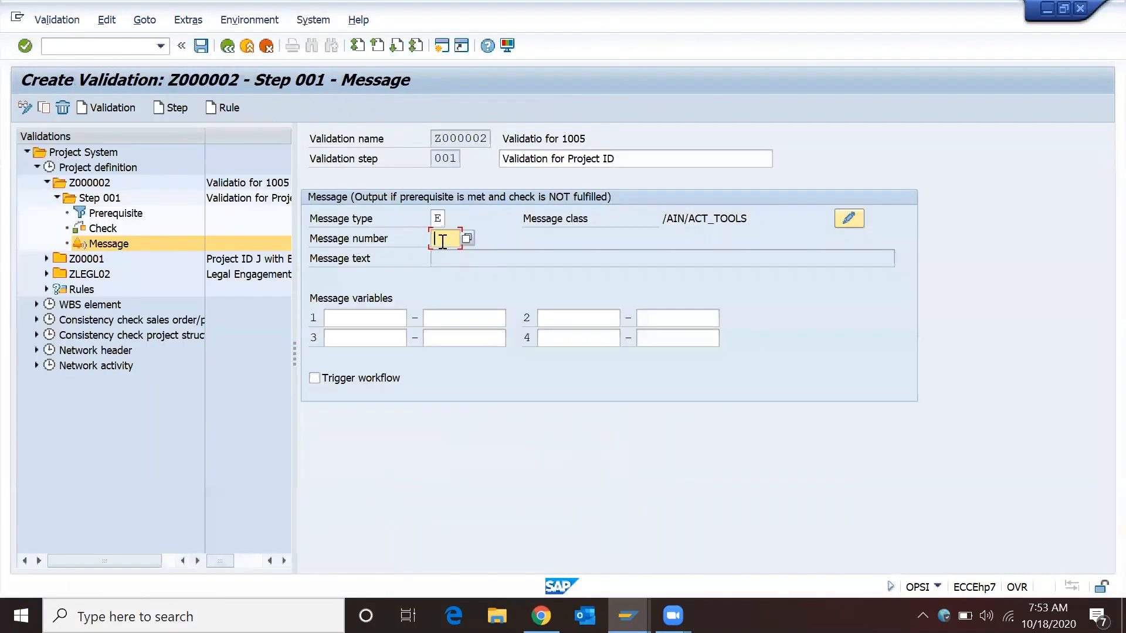
pyautogui.hotkey('ctrl', 'v')
pyautogui.press('Return')
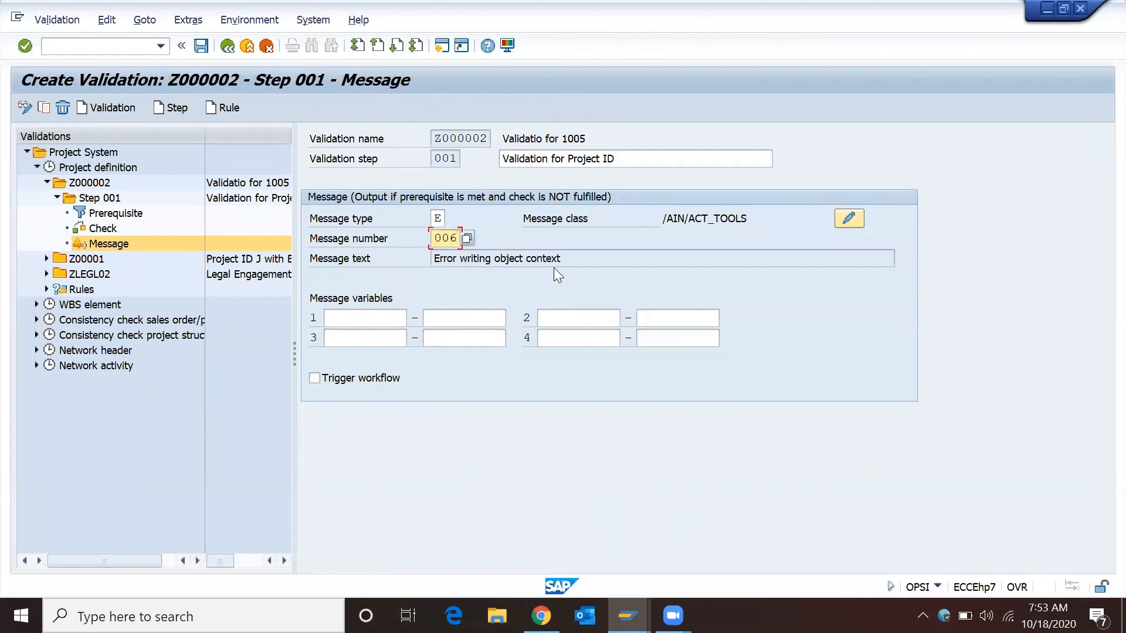
pyautogui.moveTo(589, 260); pyautogui.dragTo(437, 264)
pyautogui.click(437, 264)
# Review the available message types for Step 001, keep type E, and save validation Z000002.
pyautogui.click(438, 219)
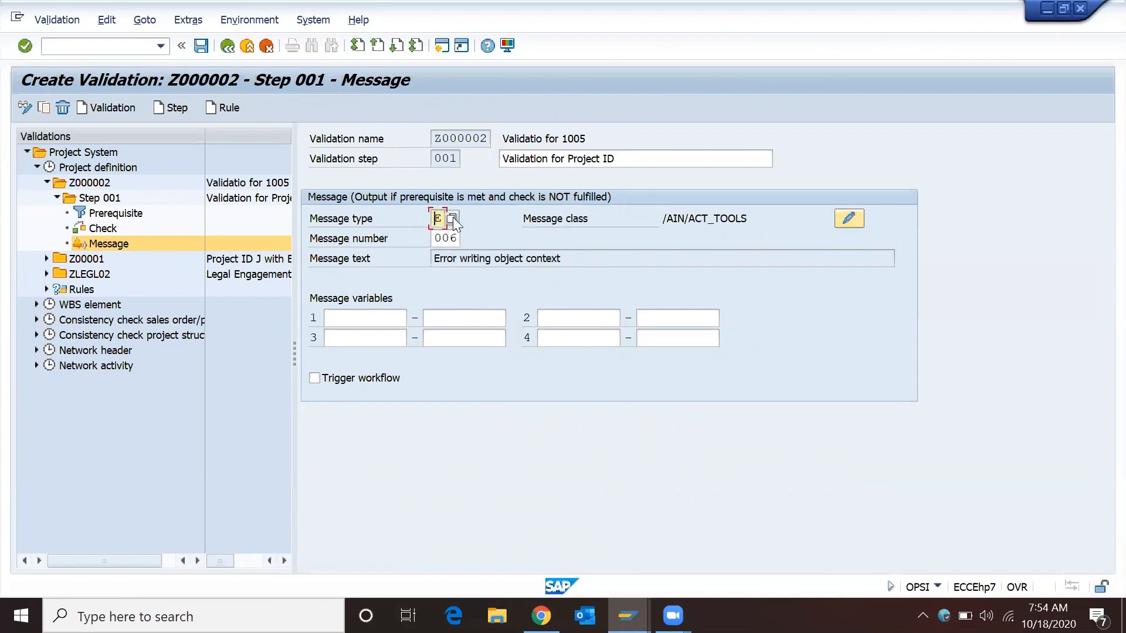
pyautogui.click(453, 219)
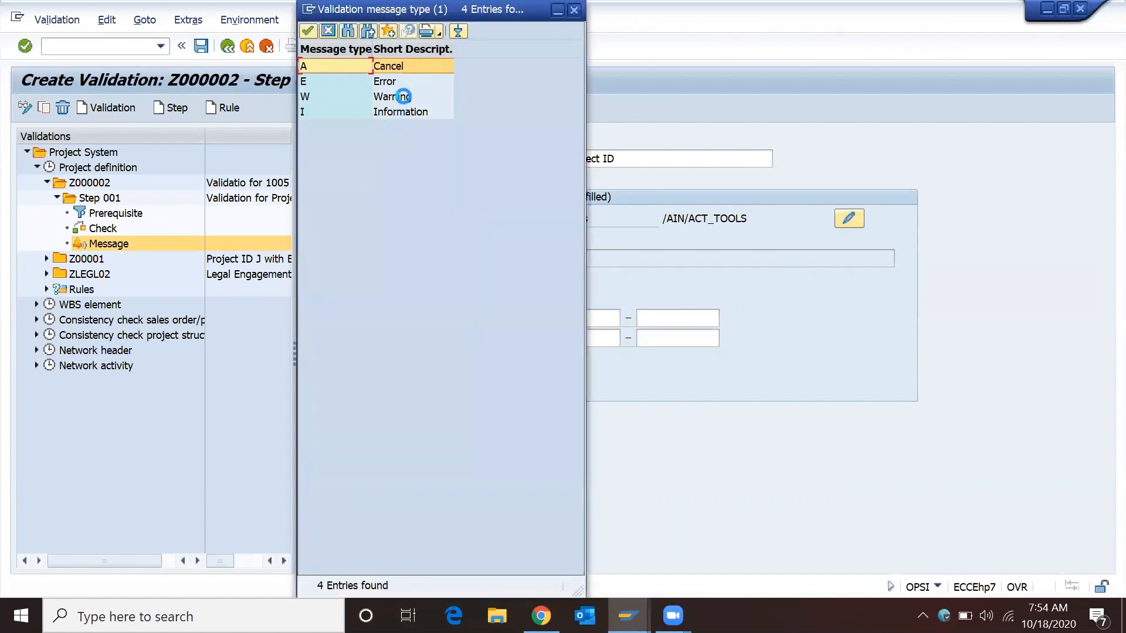
pyautogui.click(399, 84)
pyautogui.click(395, 102)
pyautogui.click(393, 113)
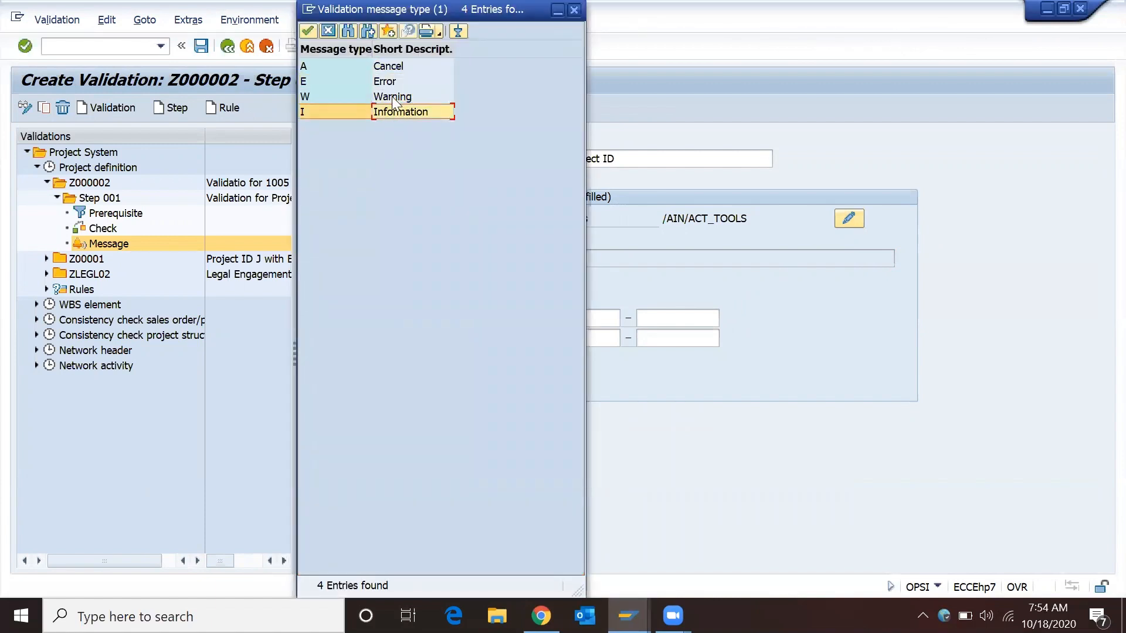
pyautogui.click(392, 68)
pyautogui.press('Escape')
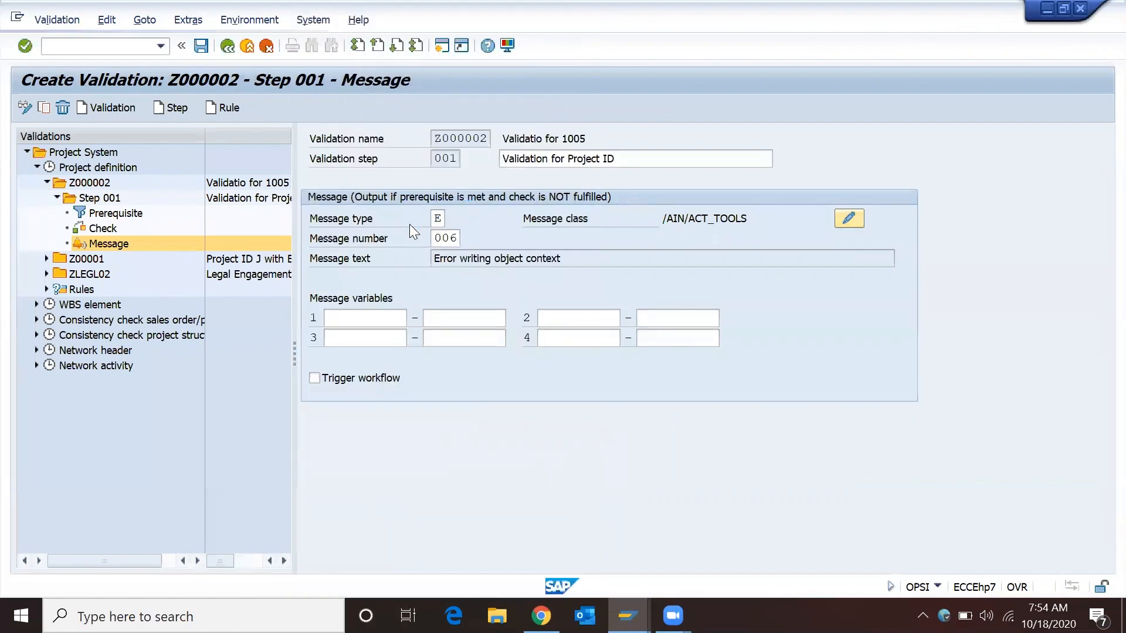
pyautogui.moveTo(435, 219); pyautogui.dragTo(440, 217)
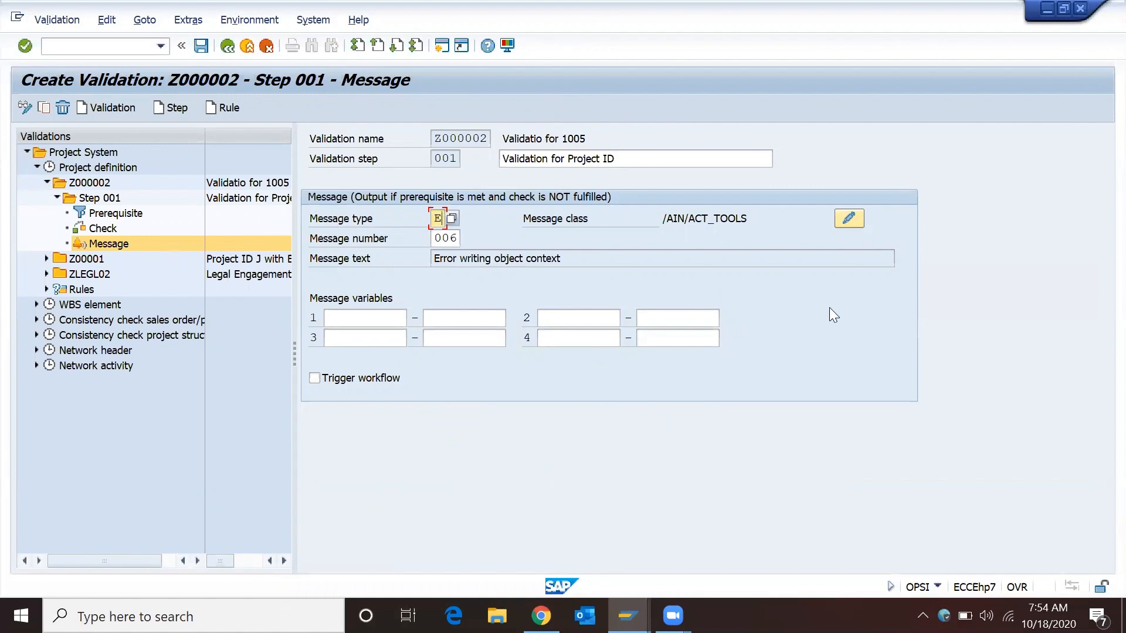
pyautogui.click(202, 46)
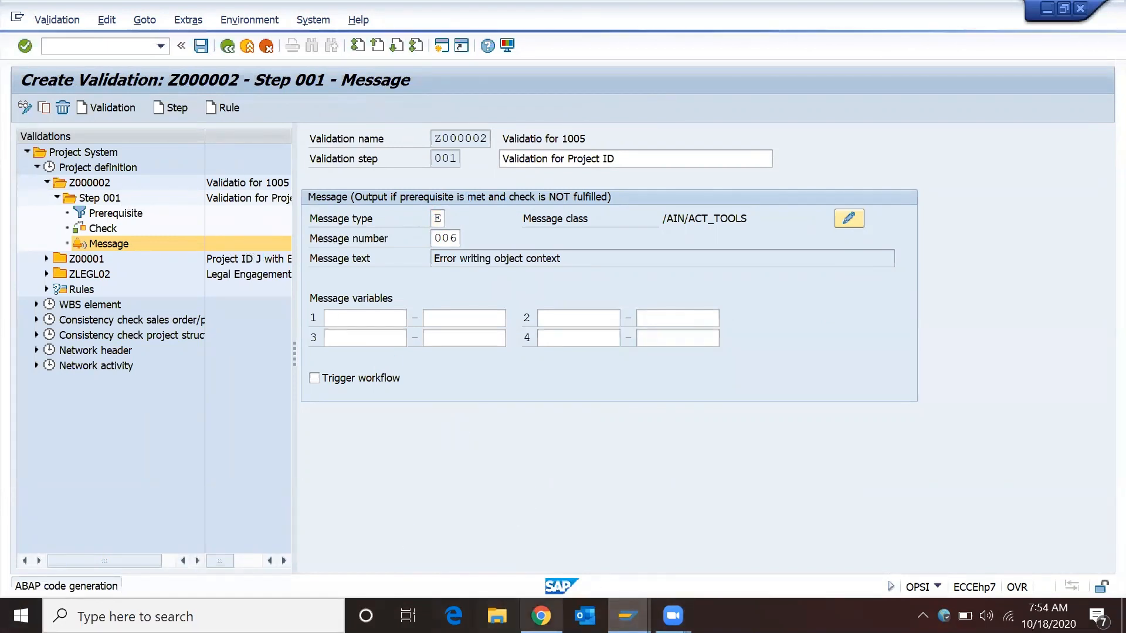
# Switch to the Project Profile details window and go forward to profile 1005.
pyautogui.moveTo(627, 616)
pyautogui.click(909, 528)
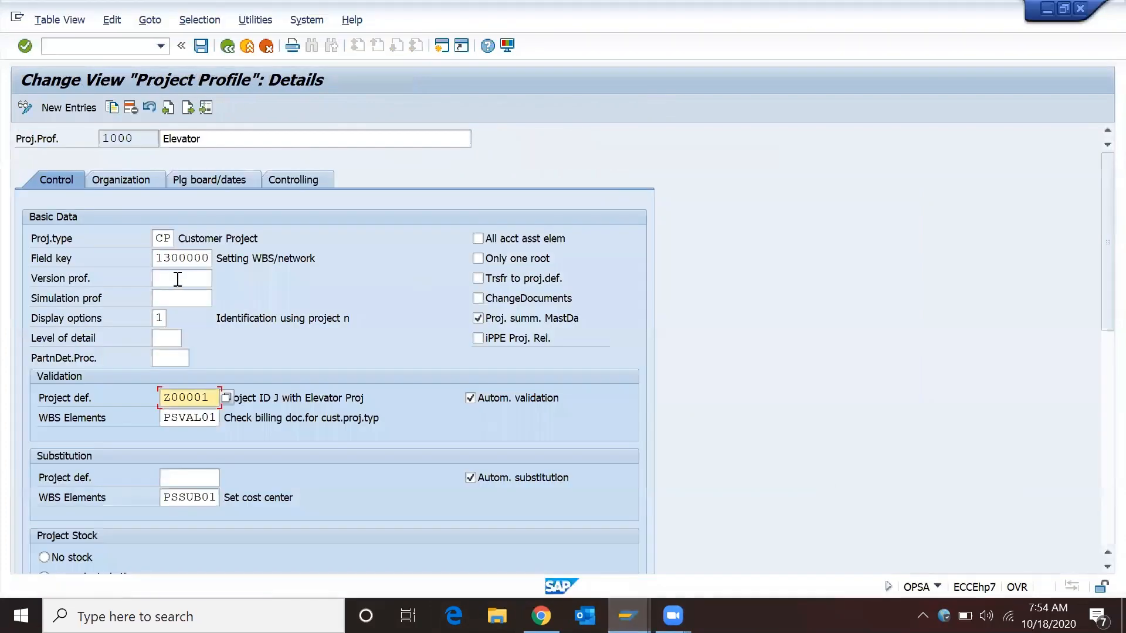
pyautogui.click(187, 107)
pyautogui.click(188, 108)
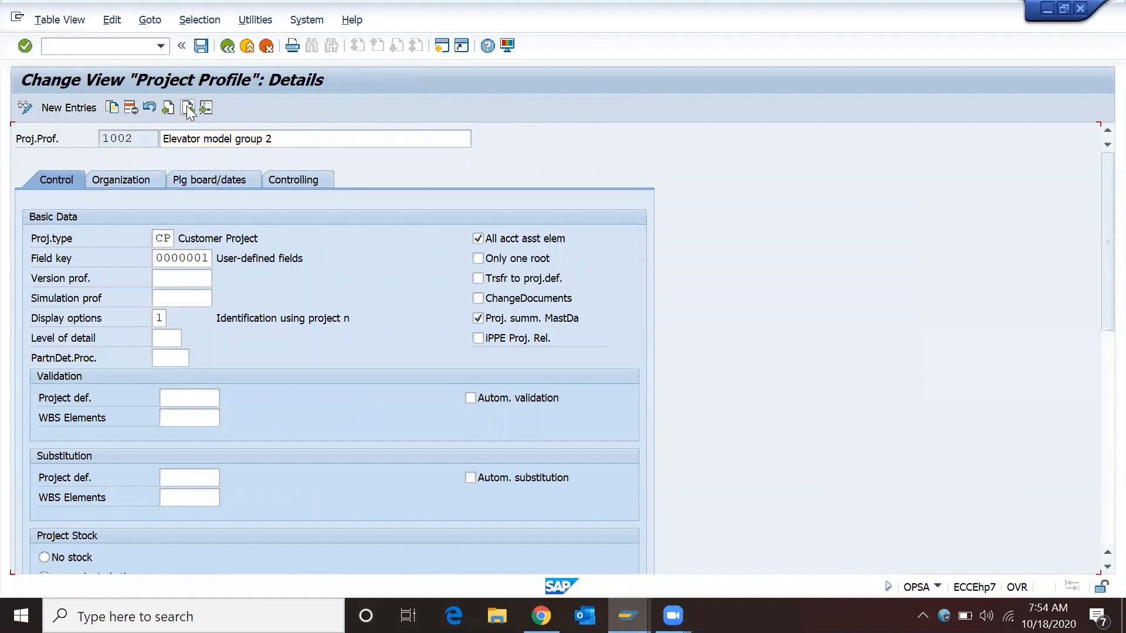
pyautogui.click(188, 107)
pyautogui.click(187, 107)
pyautogui.click(188, 107)
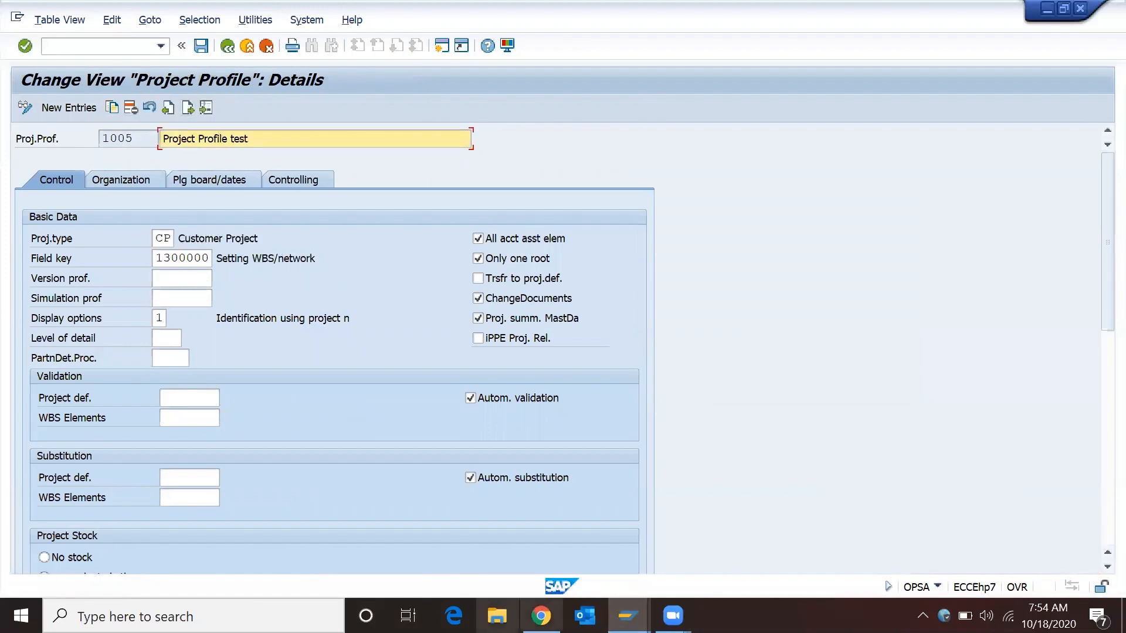
# Check in the validation window whether Z000002 has been saved, and return to the details of project profile 1005.
pyautogui.moveTo(627, 616)
pyautogui.click(561, 527)
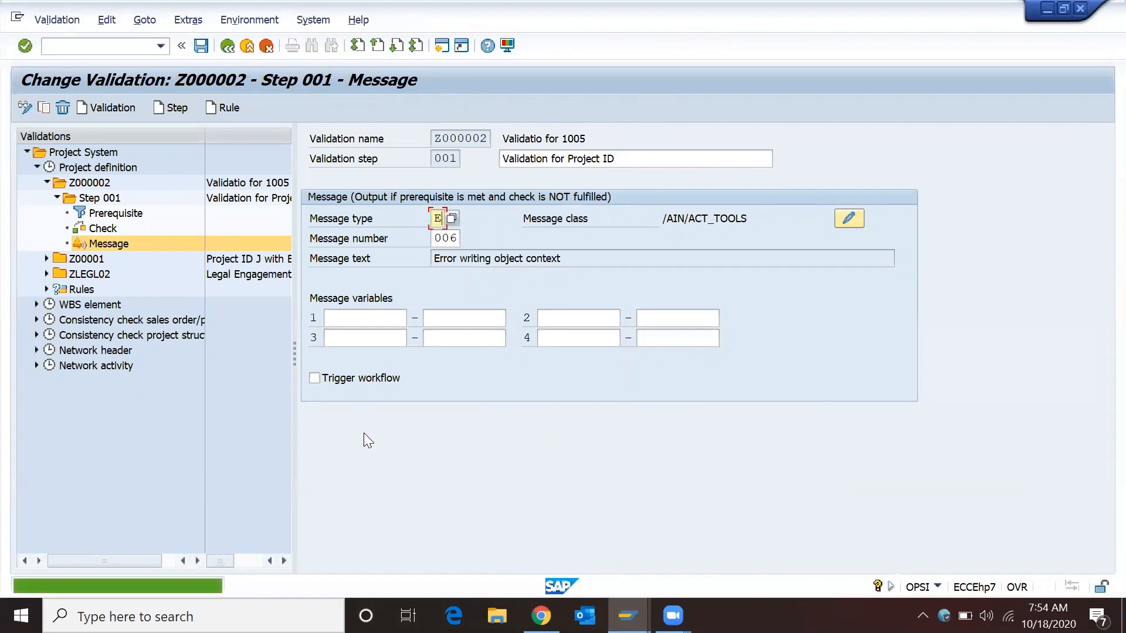
pyautogui.hotkey('alt', 'Tab')
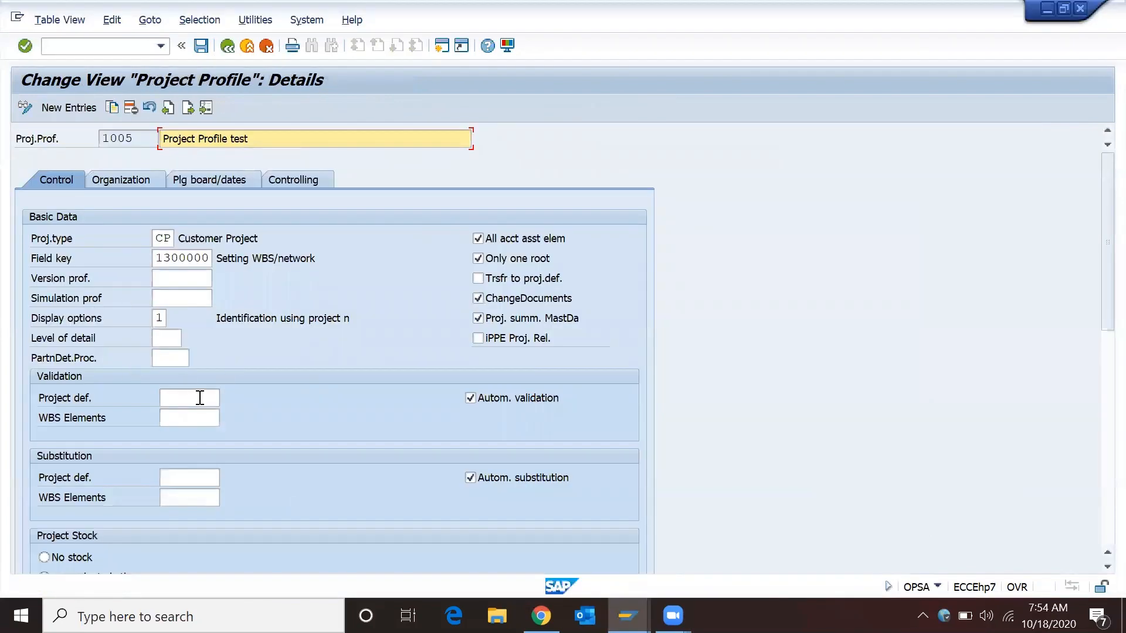
# Assign Z000002 as the project definition validation of project profile 1005.
pyautogui.click(200, 398)
pyautogui.click(223, 396)
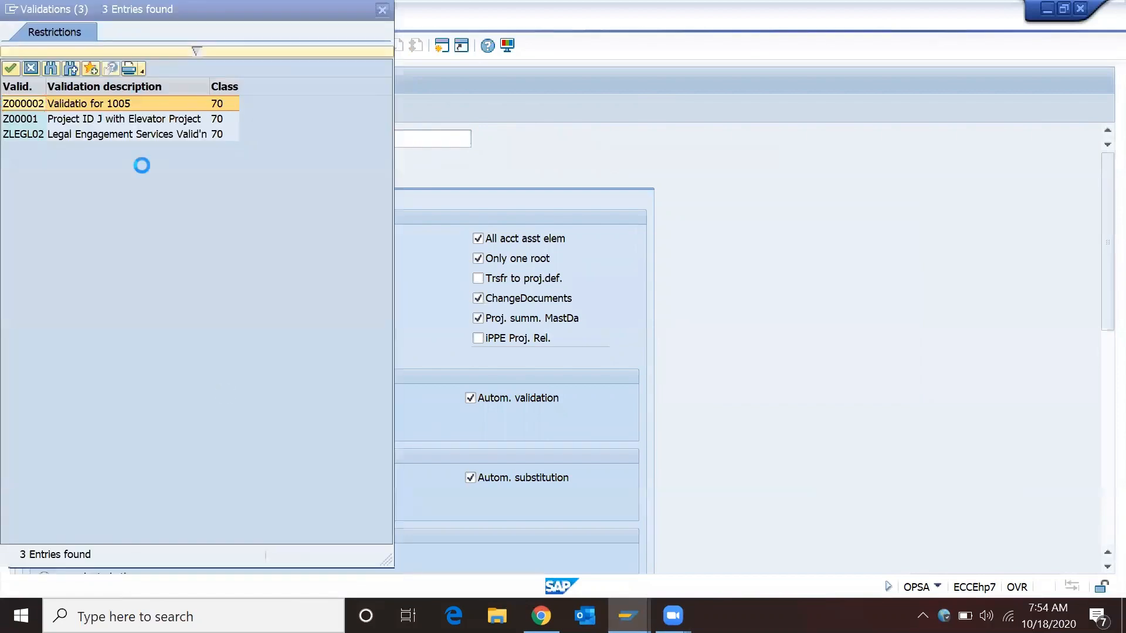
pyautogui.doubleClick(69, 107)
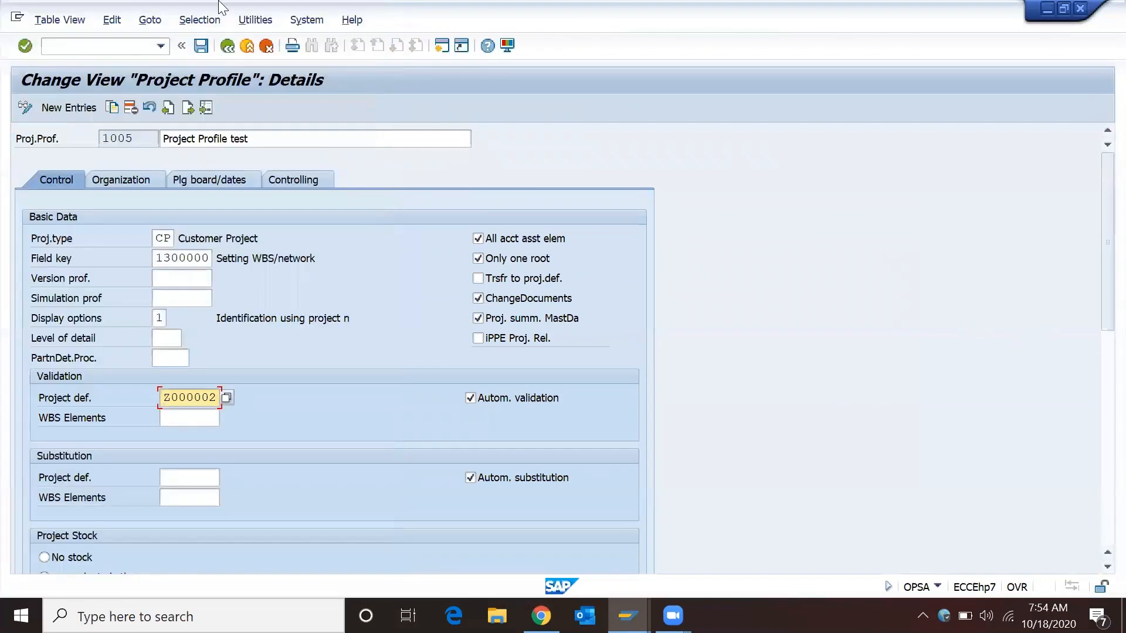
# Save project profile 1005 under customizing request EH7K901018.
pyautogui.click(202, 47)
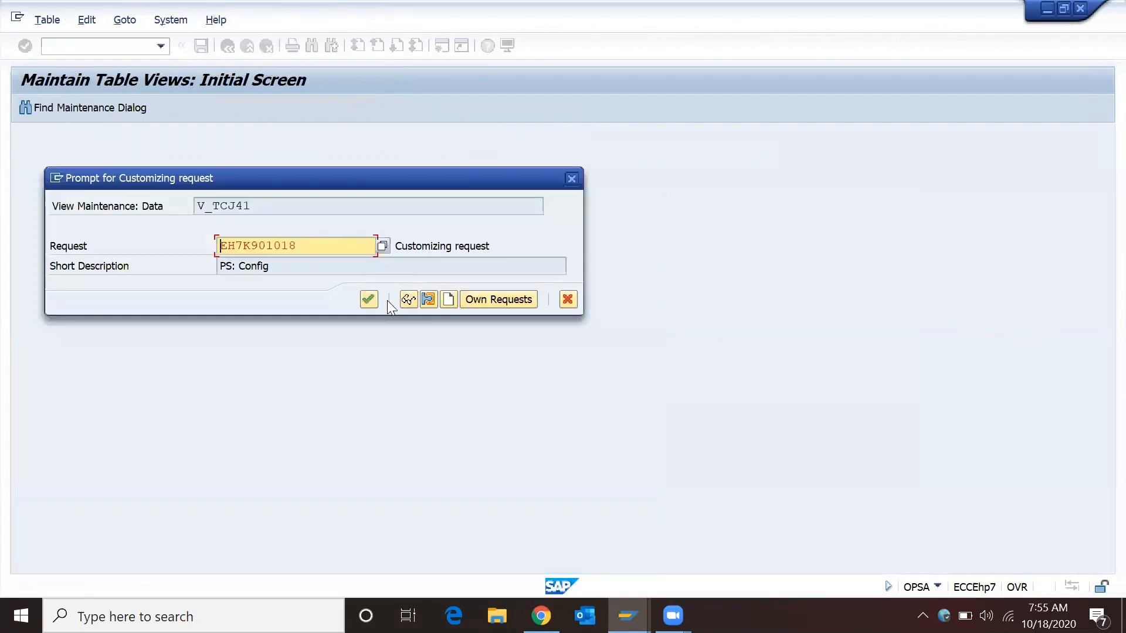
pyautogui.click(369, 300)
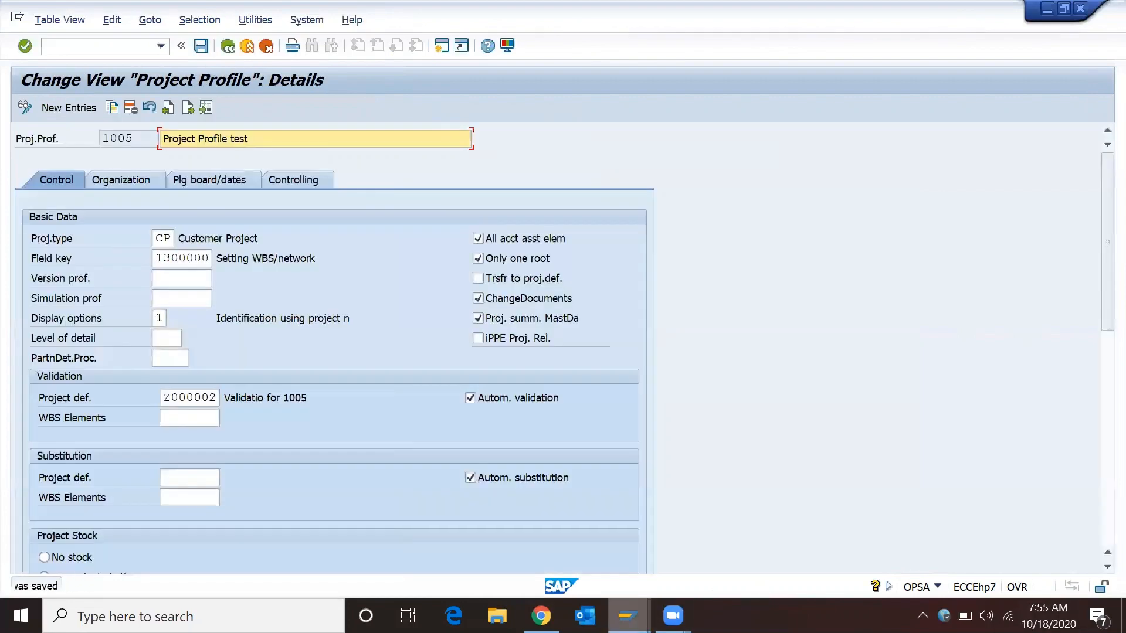
# Switch to the Project Builder window and close the validation message list for project B-1.
pyautogui.moveTo(627, 616)
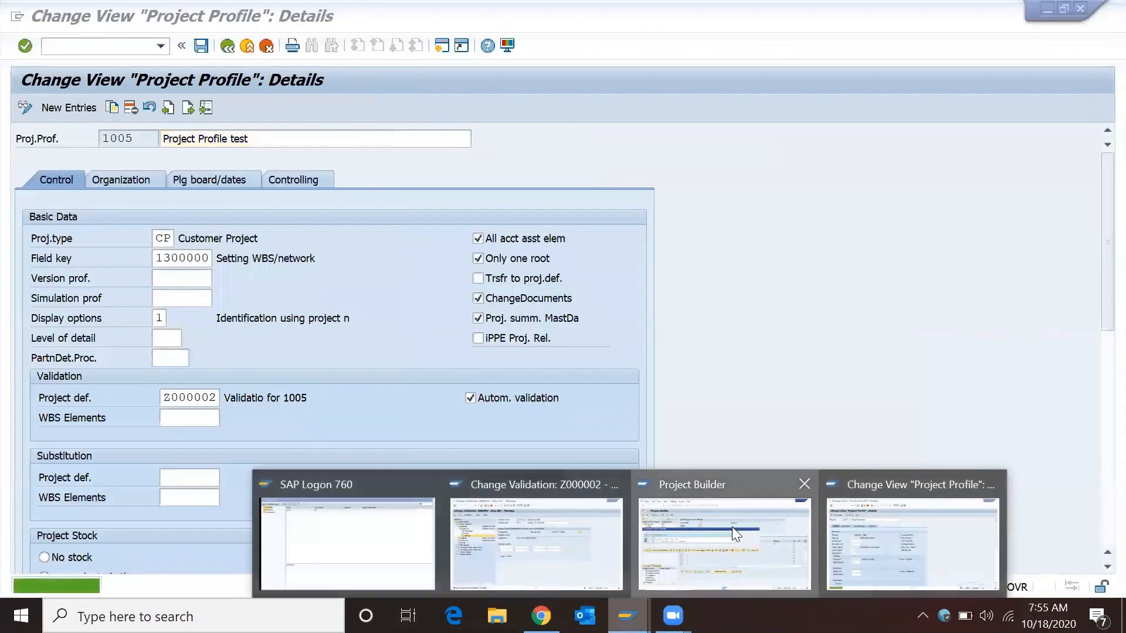
pyautogui.click(732, 527)
pyautogui.click(773, 341)
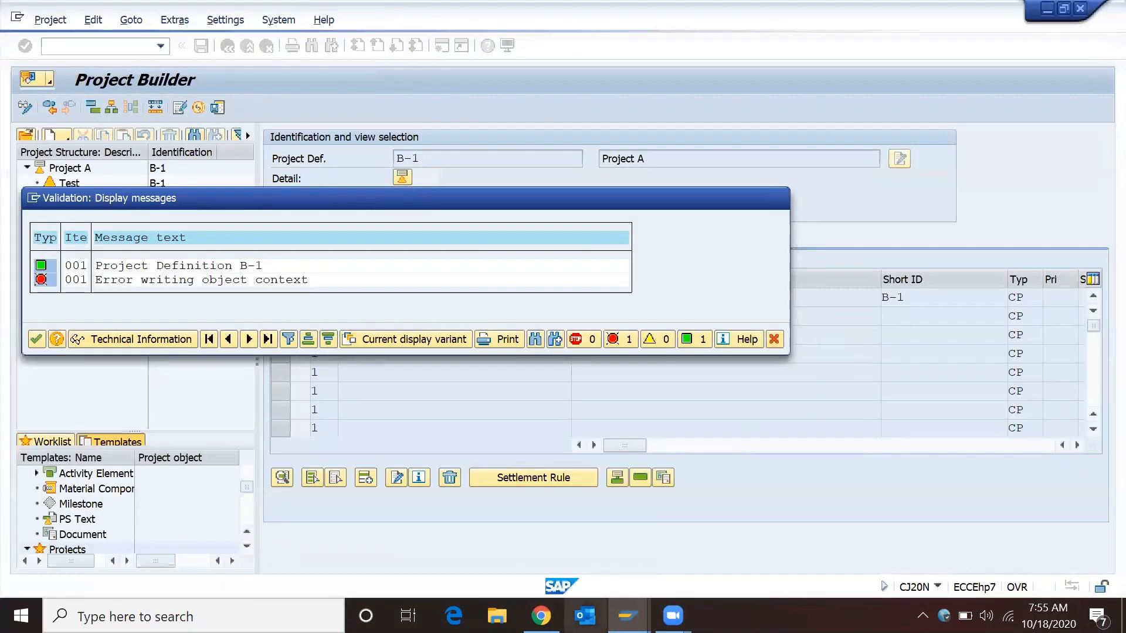
# Switch to the Z000002 validation window and review the prerequisite and check conditions in the Step 001 overview.
pyautogui.moveTo(673, 616)
pyautogui.moveTo(627, 616)
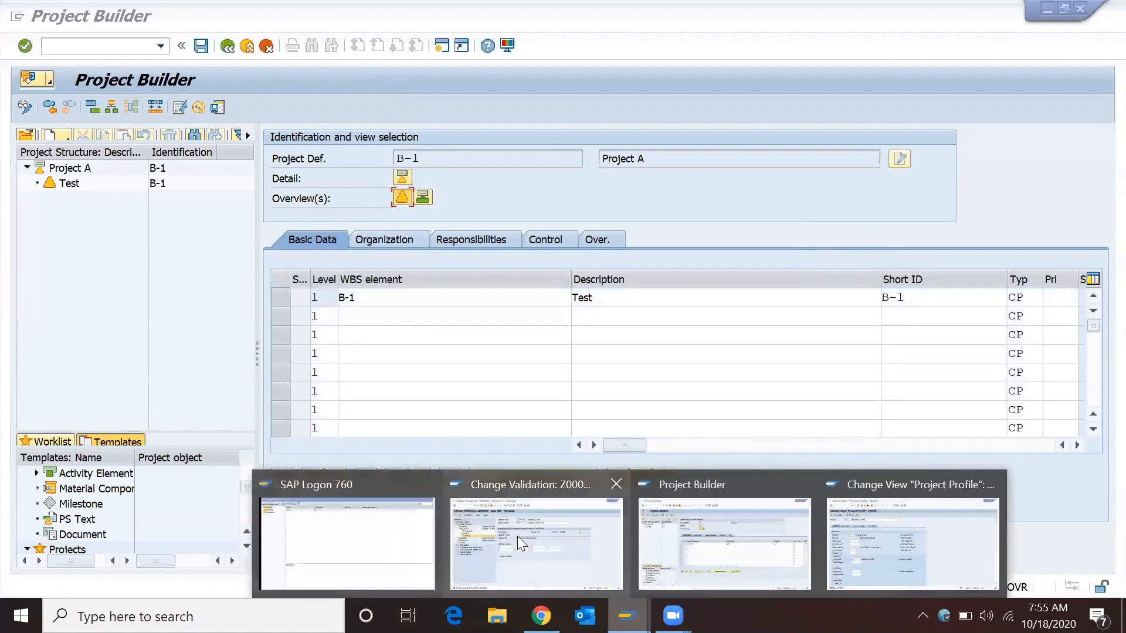
pyautogui.click(517, 536)
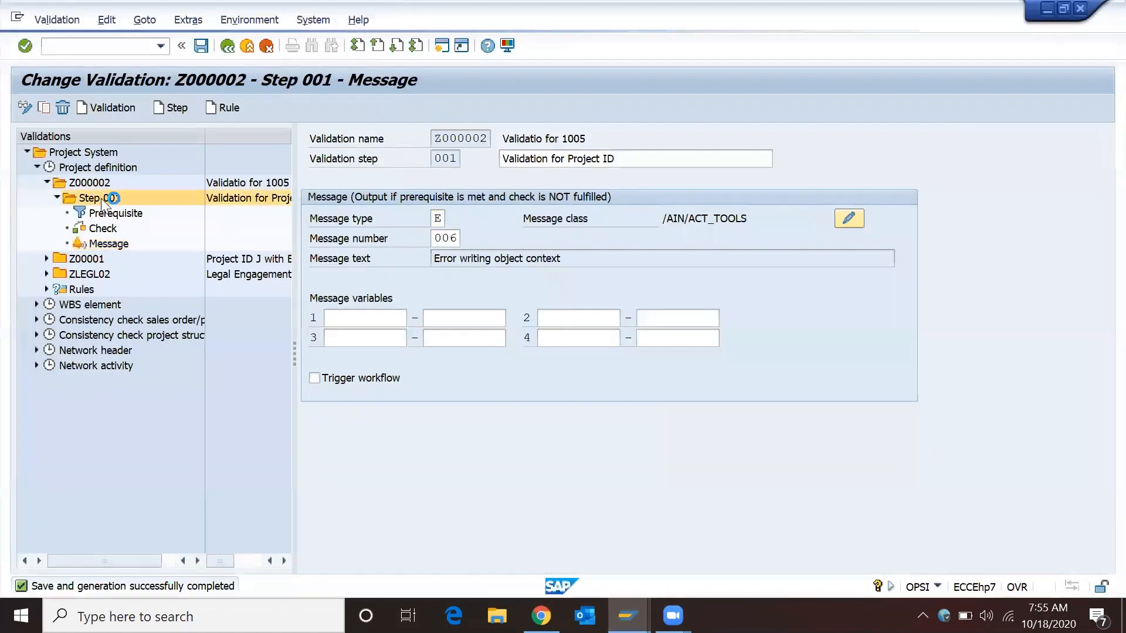
pyautogui.moveTo(470, 223); pyautogui.dragTo(317, 226)
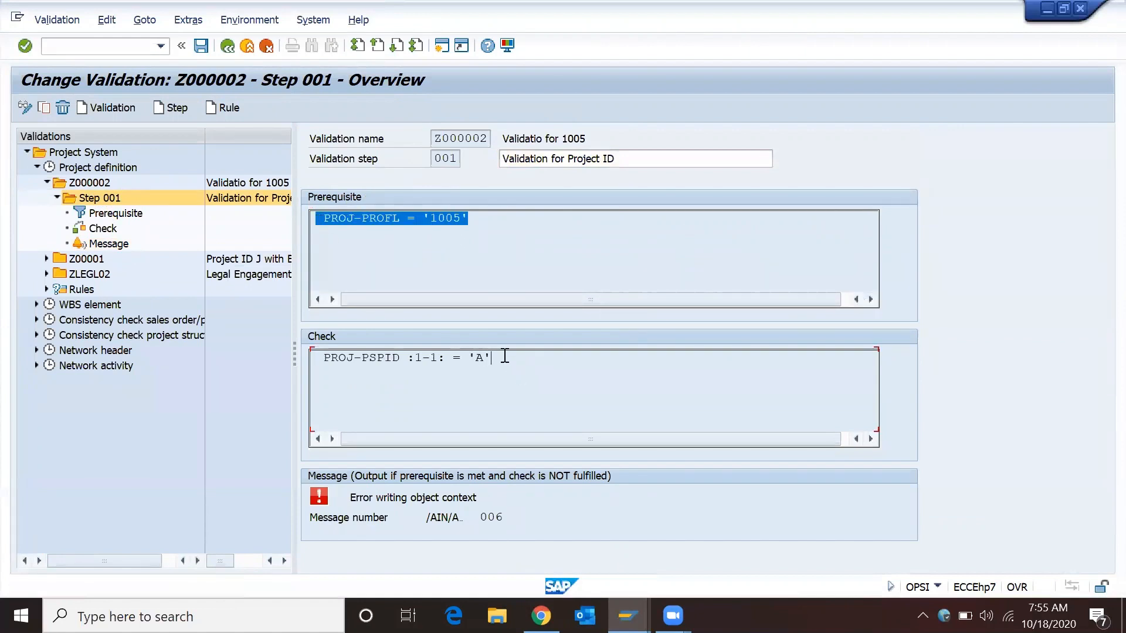
pyautogui.moveTo(503, 356); pyautogui.dragTo(323, 358)
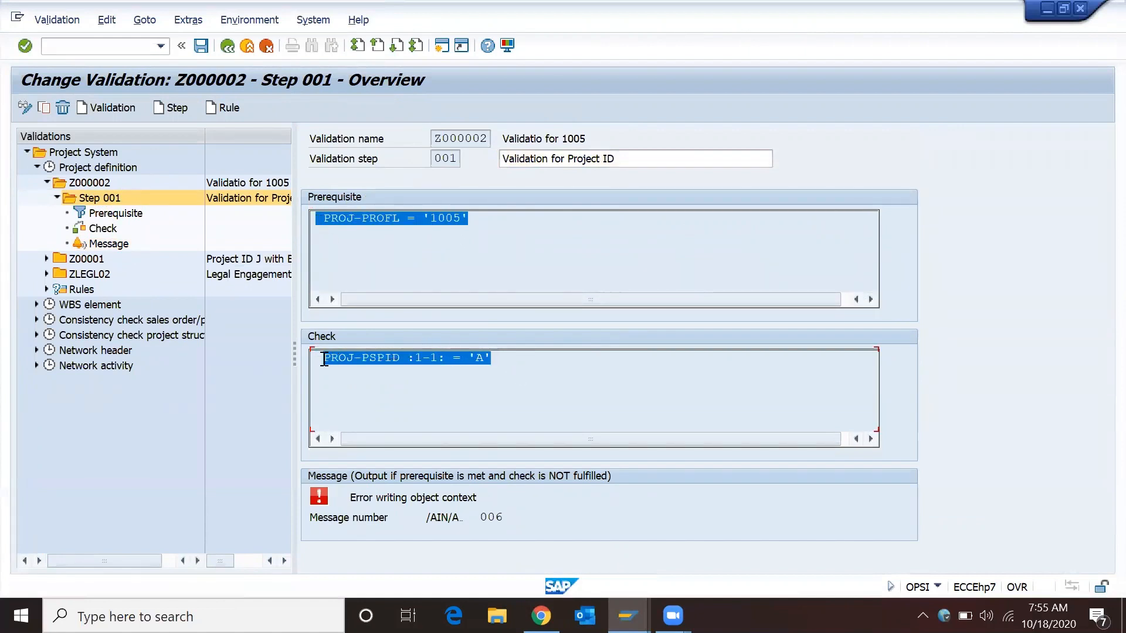
# Return to Project Builder, close project B-1 and start a new project.
pyautogui.moveTo(628, 616)
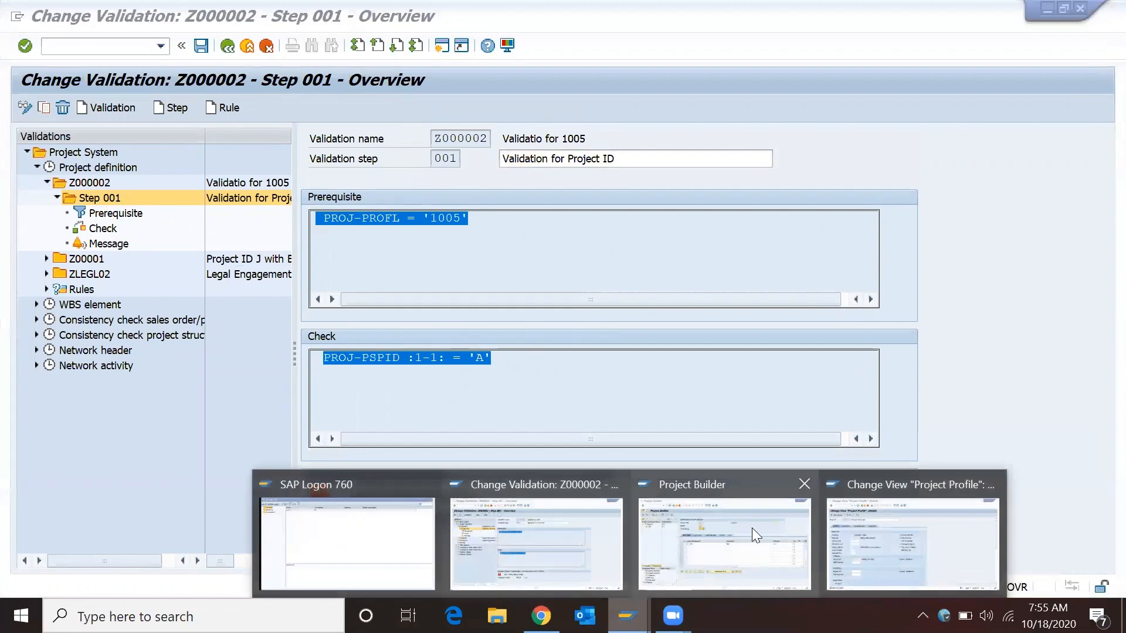
pyautogui.click(752, 527)
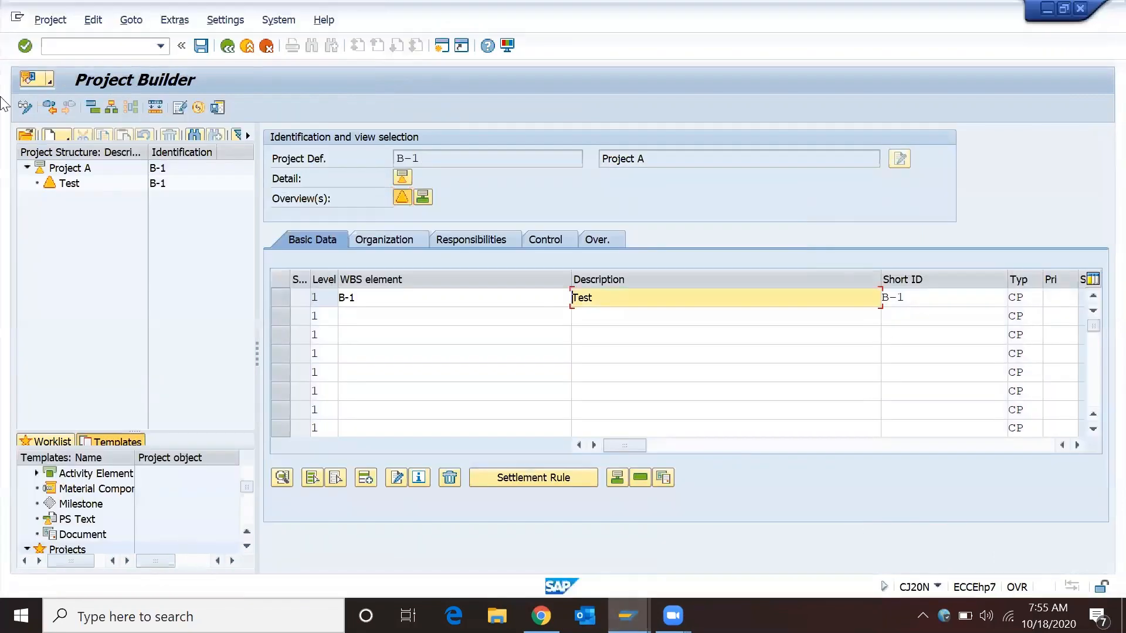
pyautogui.click(53, 137)
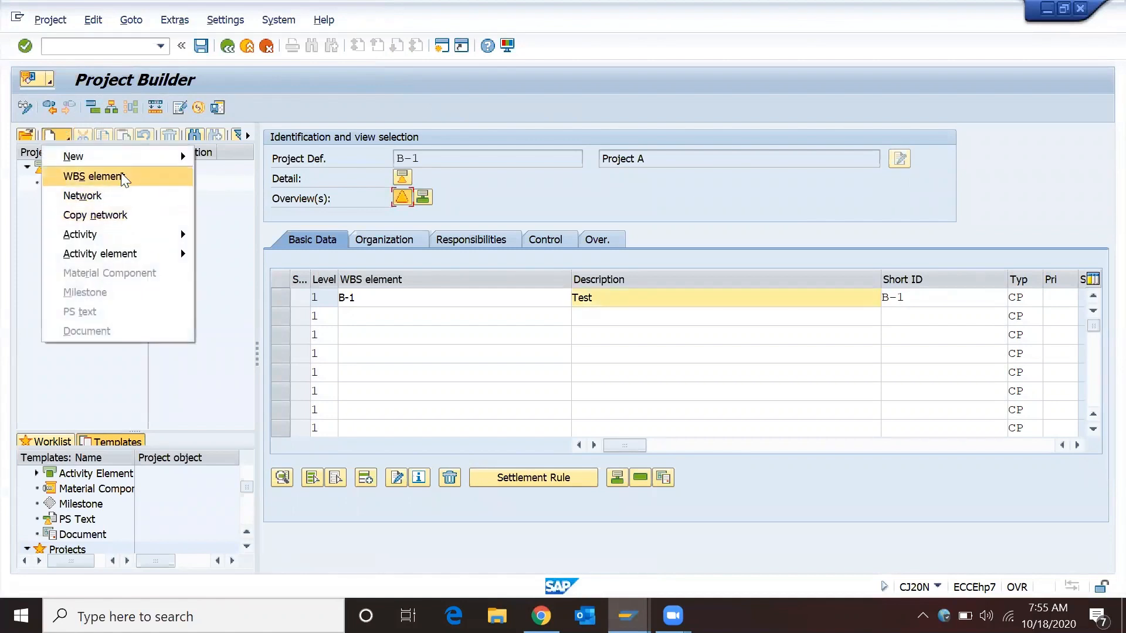
pyautogui.moveTo(112, 157)
pyautogui.click(221, 159)
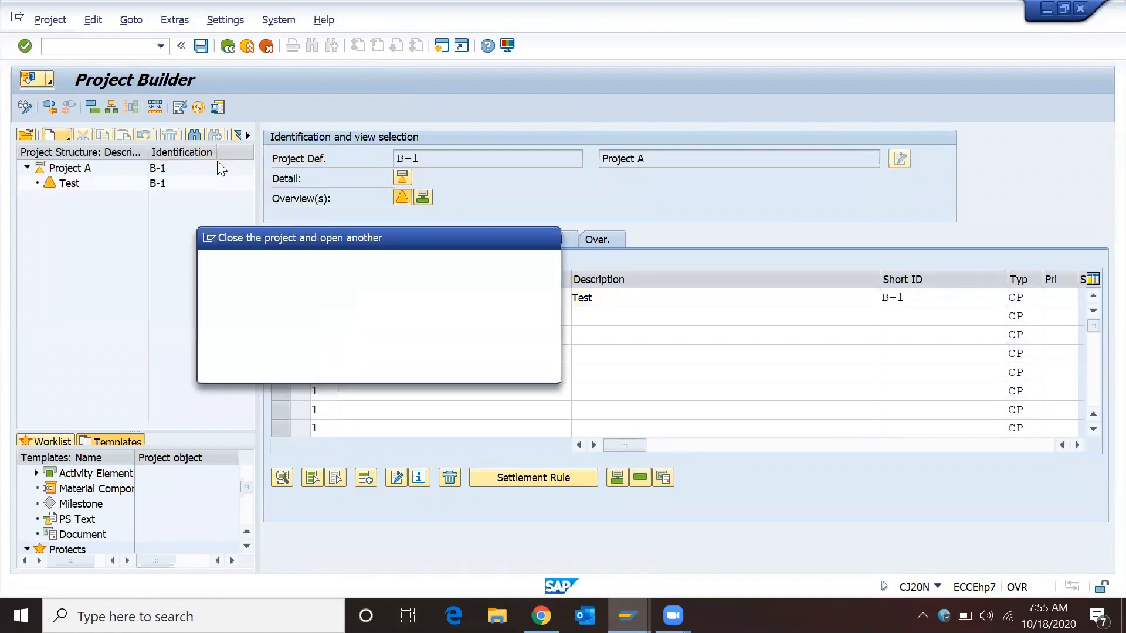
pyautogui.click(371, 366)
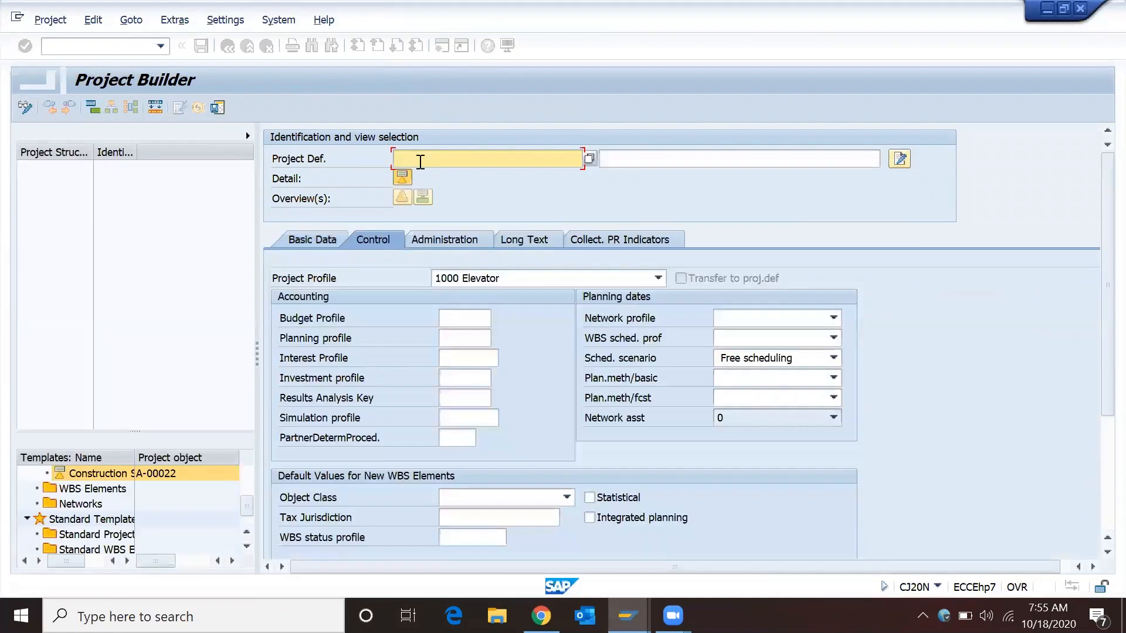
# Enter C/0001 as the project definition and adopt C/0003 from the open number search as its ID.
pyautogui.write('C')
pyautogui.press('Down')
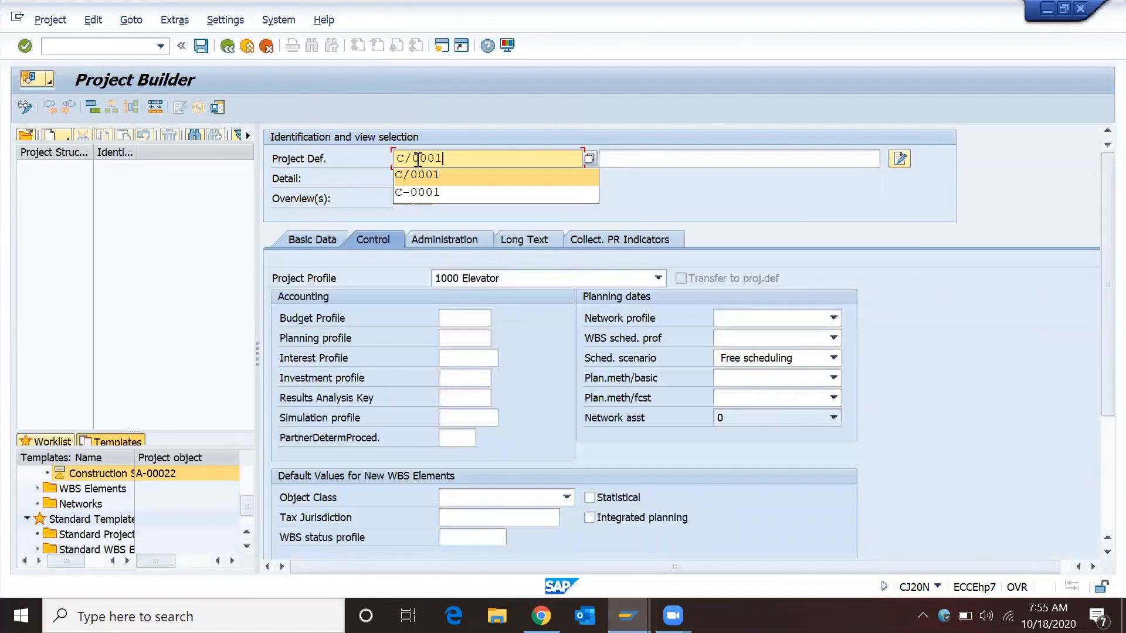
pyautogui.press('Return')
pyautogui.press('F4')
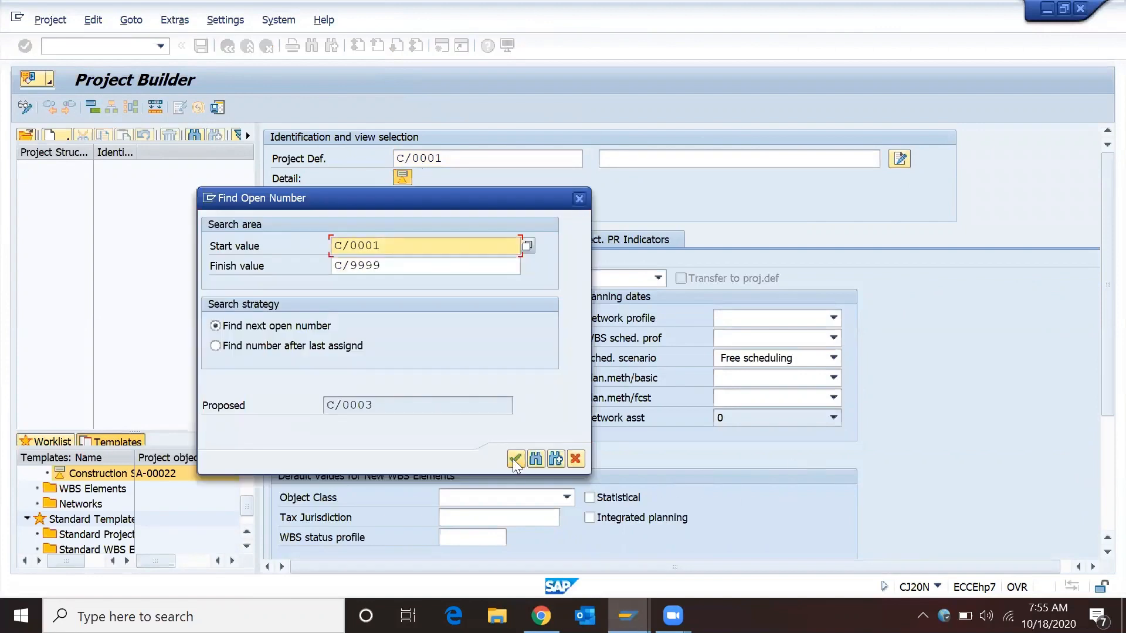
pyautogui.click(515, 459)
# Assign project profile 1005 Project Profile test to the new project and describe it as Project A.
pyautogui.click(524, 278)
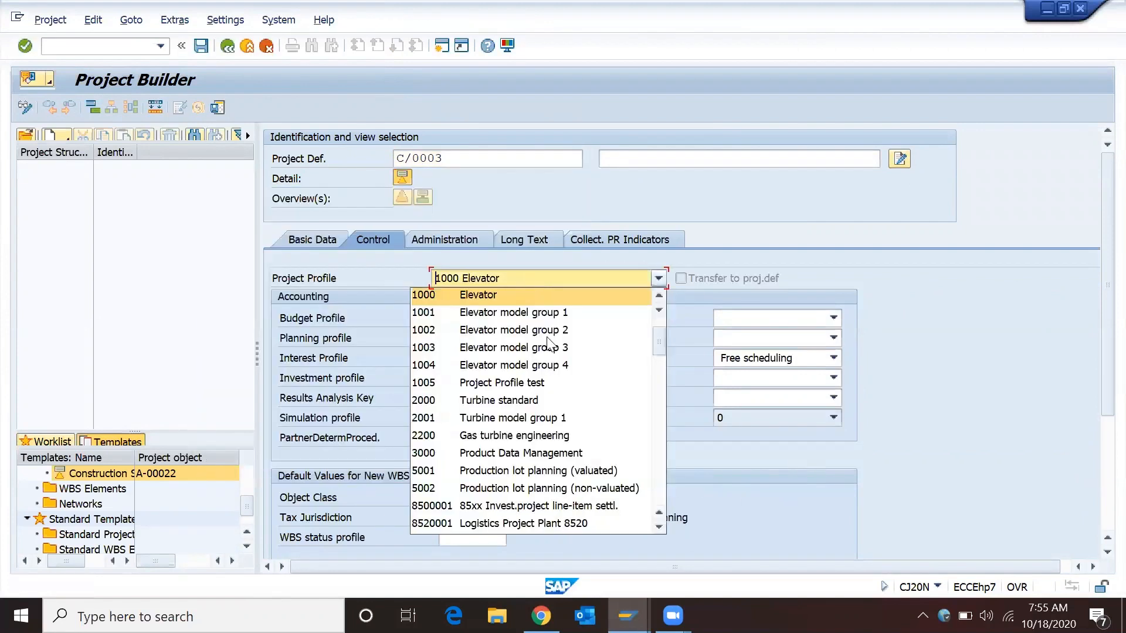
pyautogui.click(482, 383)
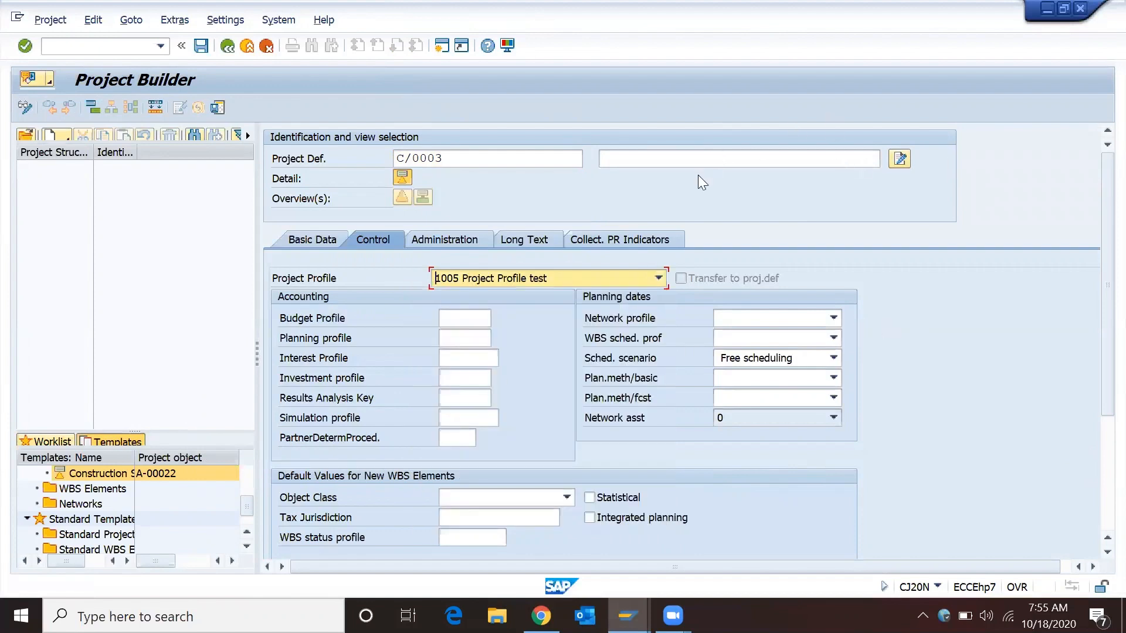
pyautogui.click(693, 156)
pyautogui.write('T')
pyautogui.press('BackSpace')
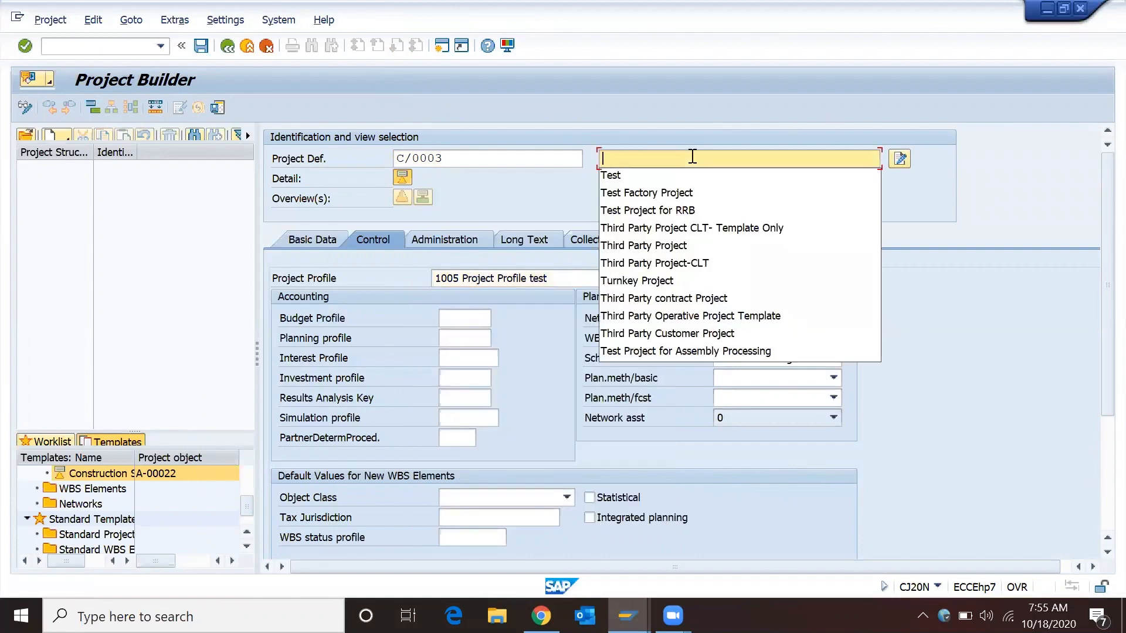
pyautogui.write('P')
pyautogui.press('Down')
pyautogui.press('Return')
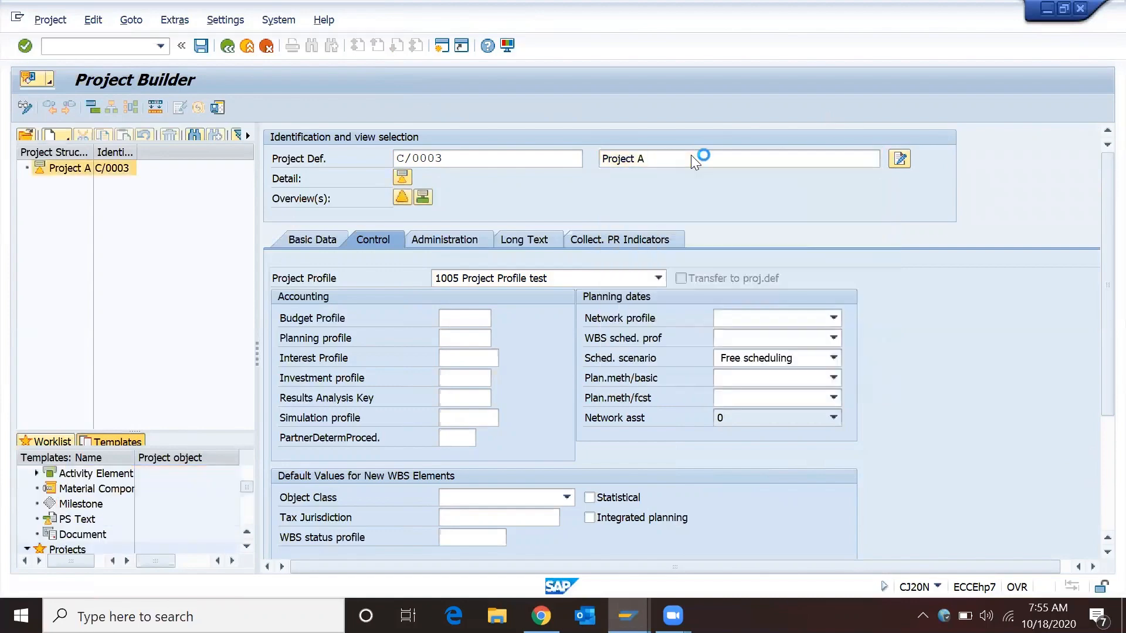
# Add a level 1 WBS element C/0003 in the project's WBS element overview.
pyautogui.click(399, 199)
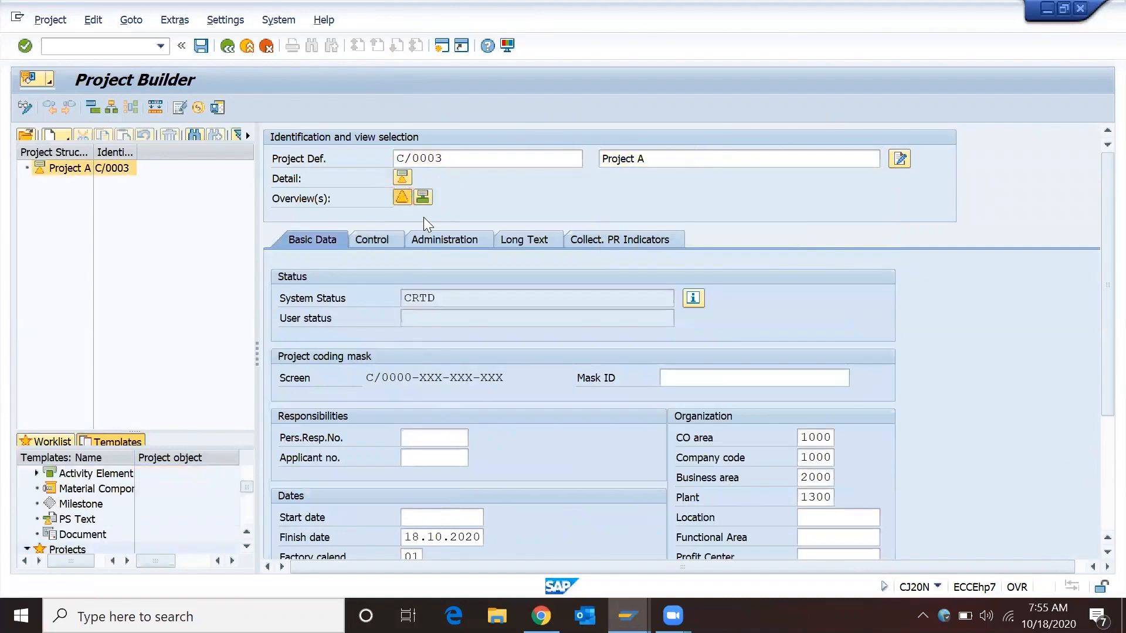
pyautogui.click(418, 301)
pyautogui.write('C')
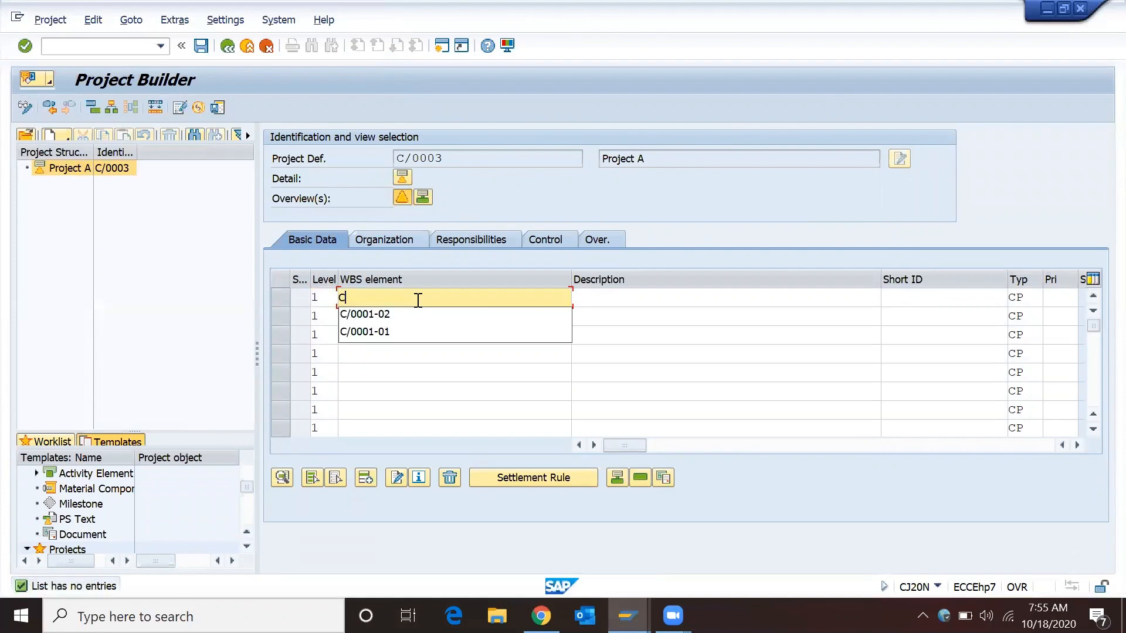
pyautogui.press('Down')
pyautogui.press('Return')
pyautogui.press('BackSpace')
pyautogui.press('BackSpace')
pyautogui.press('BackSpace')
pyautogui.press('BackSpace')
pyautogui.write('3')
pyautogui.press('Return')
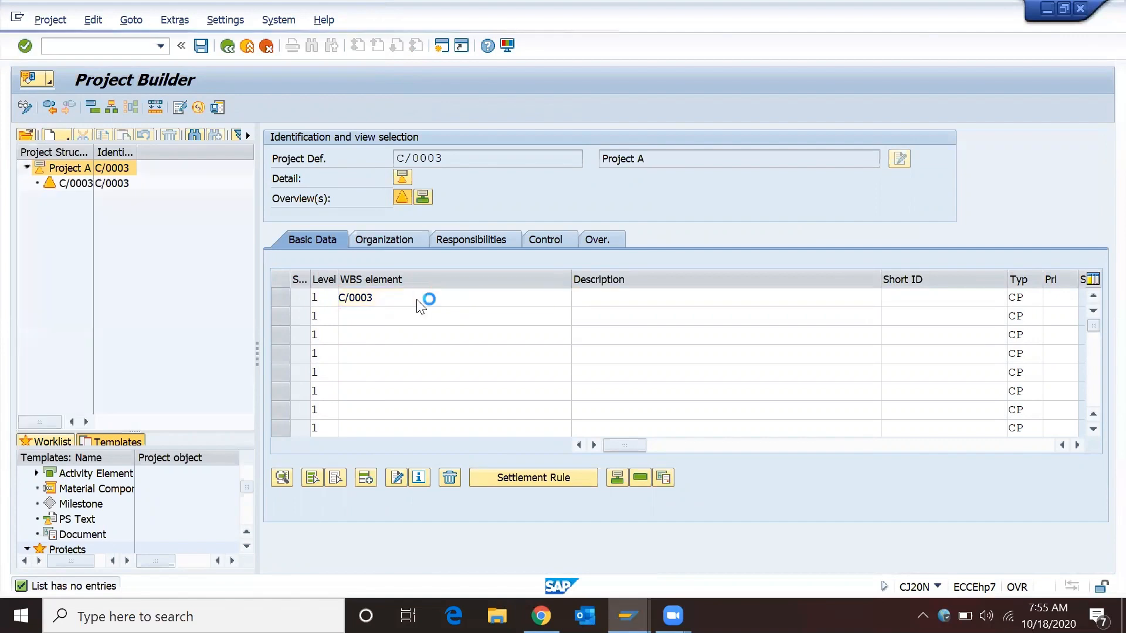
# Trigger the validation of project C/0003 and close its message list.
pyautogui.click(222, 106)
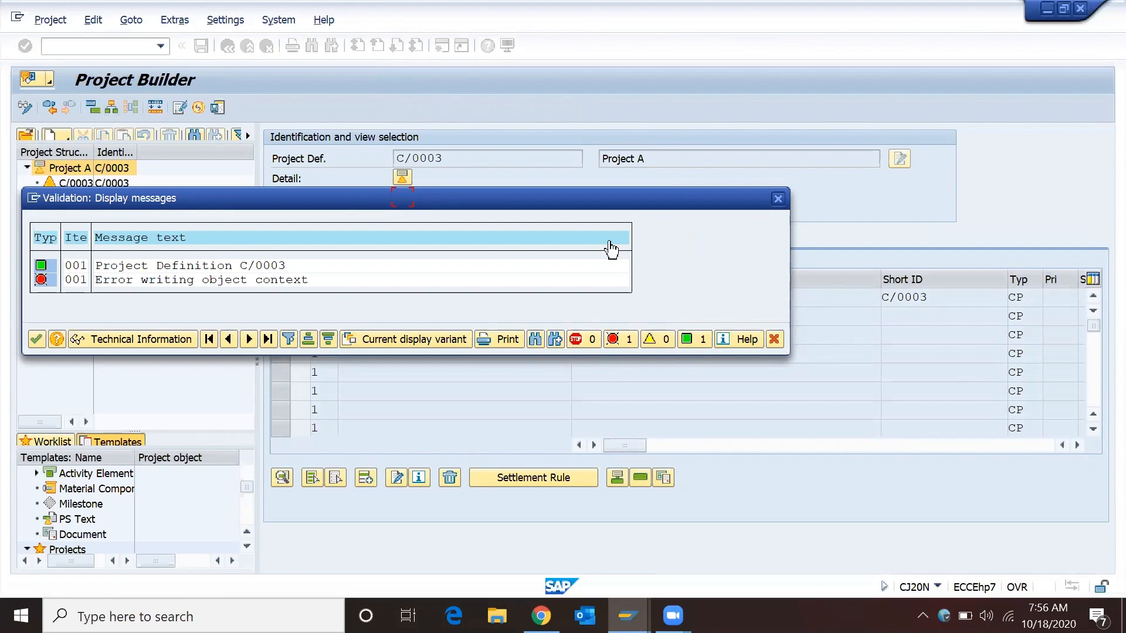
pyautogui.click(774, 339)
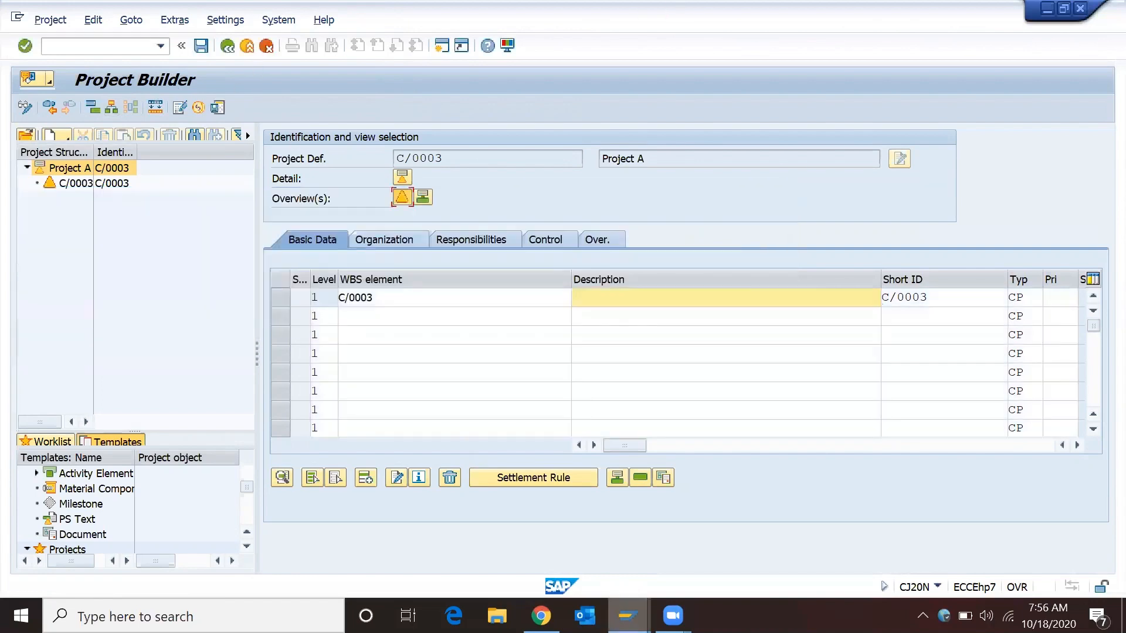
# Switch to the validation window, collapse the Project definition validations and view the WBS element callup point.
pyautogui.moveTo(621, 613)
pyautogui.click(536, 540)
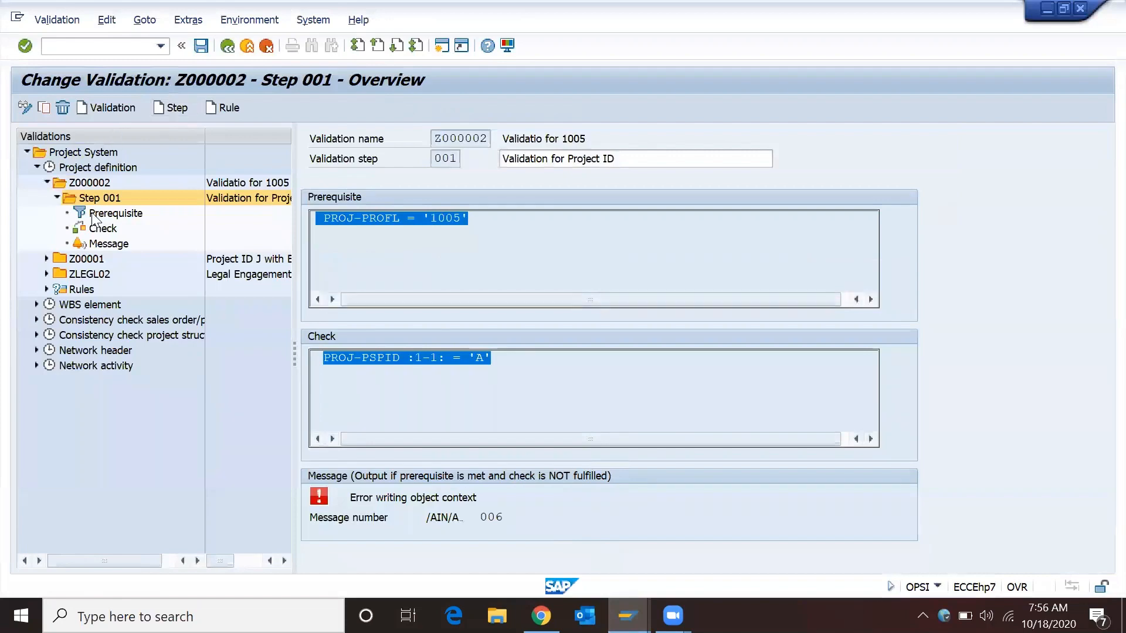
pyautogui.click(58, 198)
pyautogui.click(46, 183)
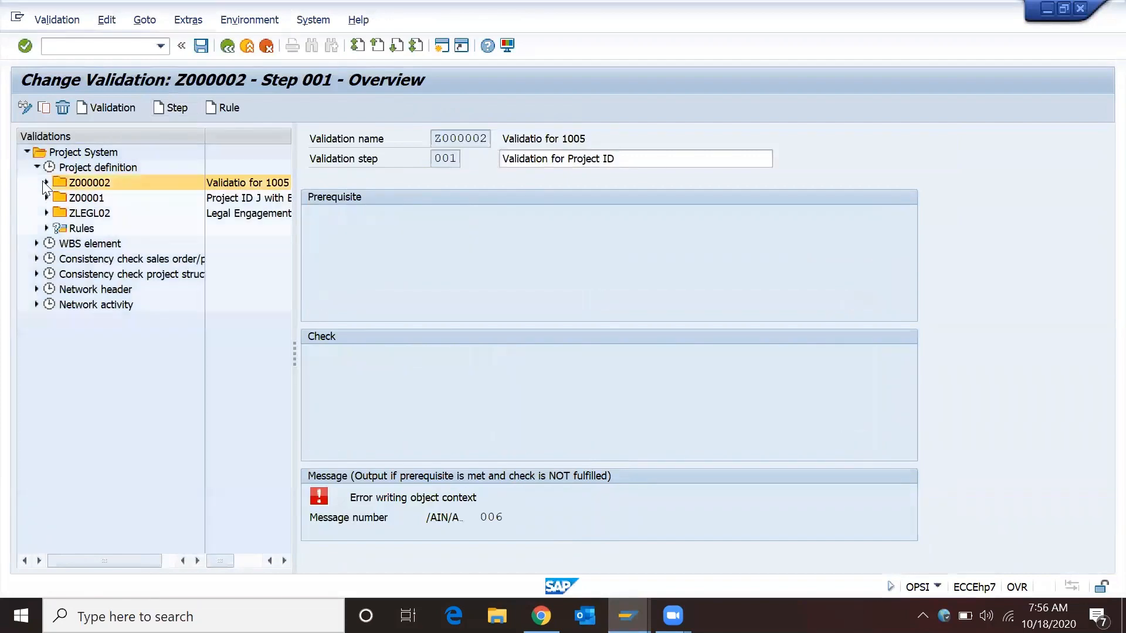
pyautogui.click(37, 167)
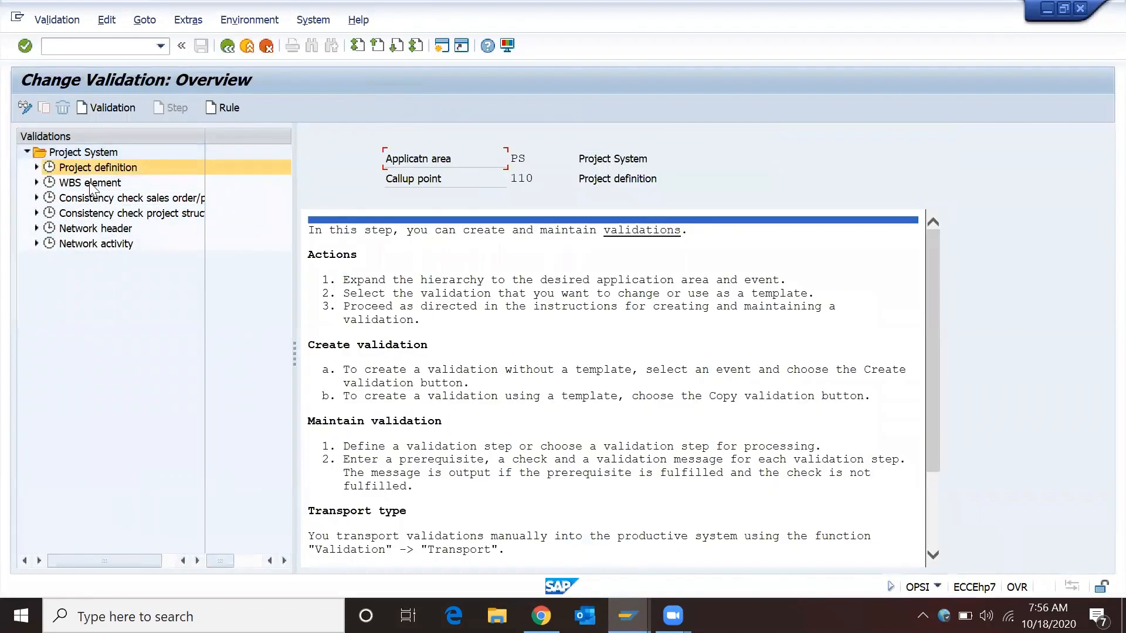
pyautogui.click(89, 181)
# Expand the Project definition validations and open the overview of Step 002 in validation Z00001.
pyautogui.click(37, 167)
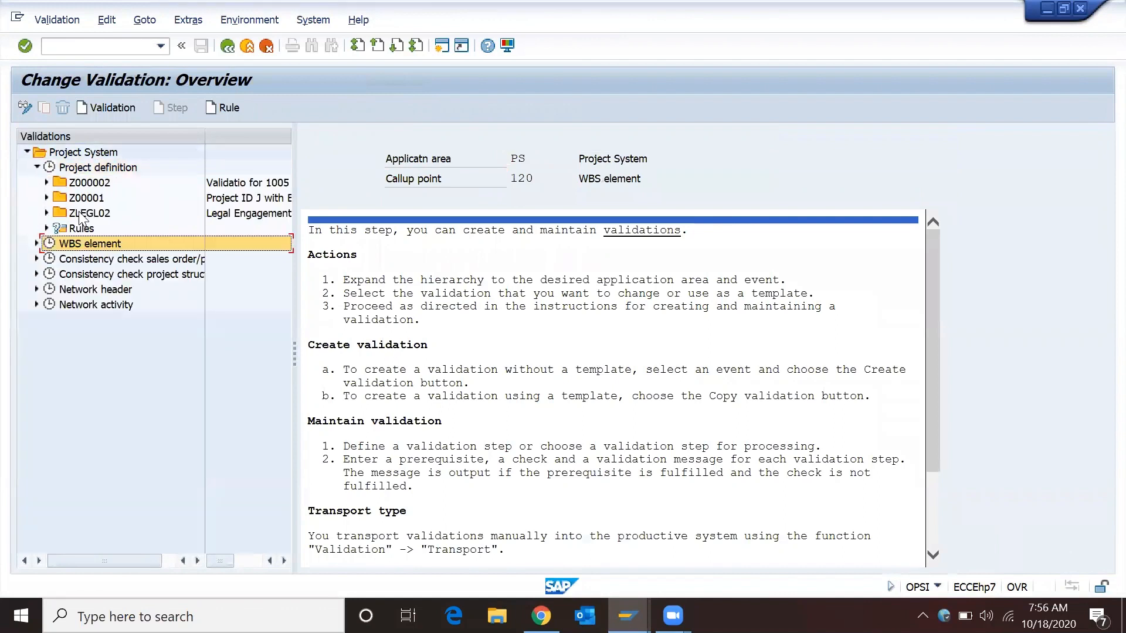
pyautogui.click(47, 198)
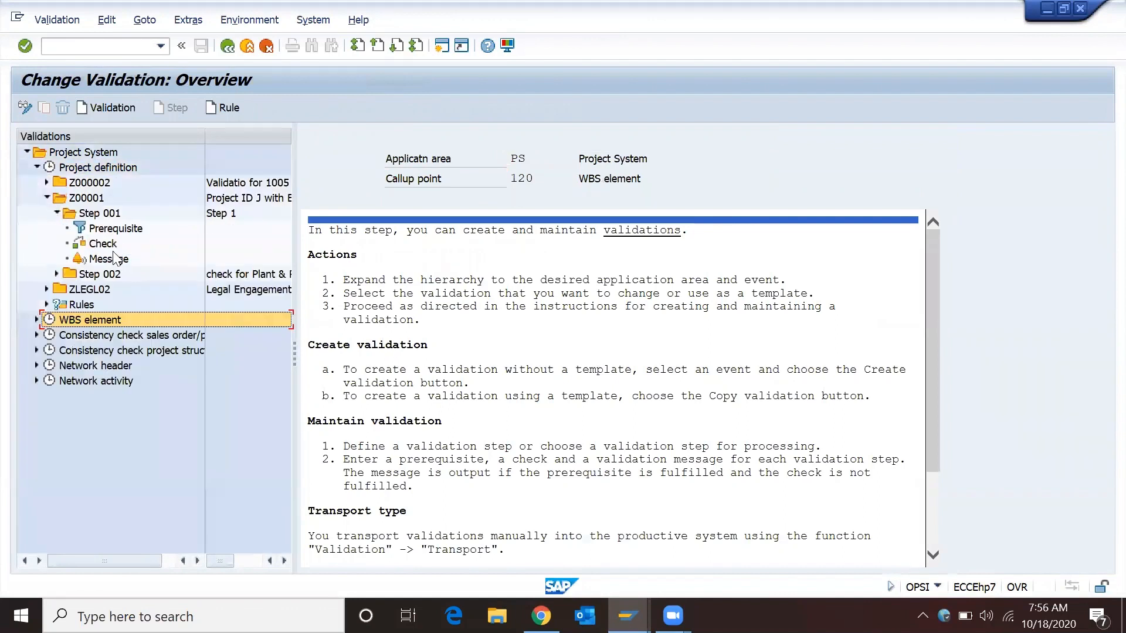
pyautogui.click(57, 213)
pyautogui.doubleClick(91, 228)
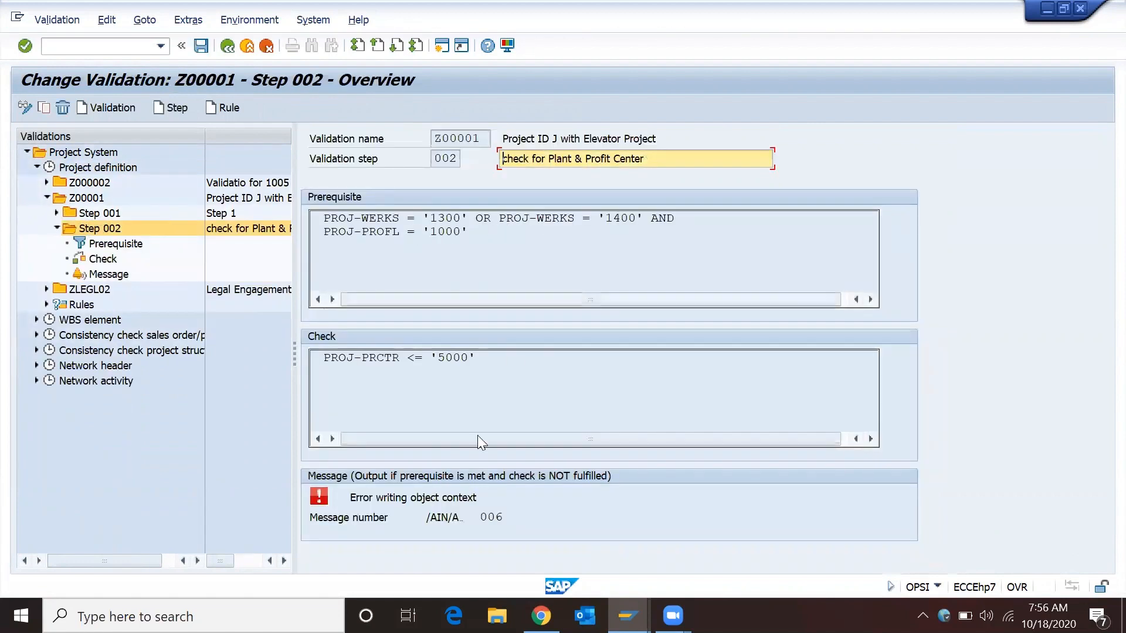
# Examine the plant and project profile prerequisite and the profit center check of Z00001 Step 002.
pyautogui.click(376, 375)
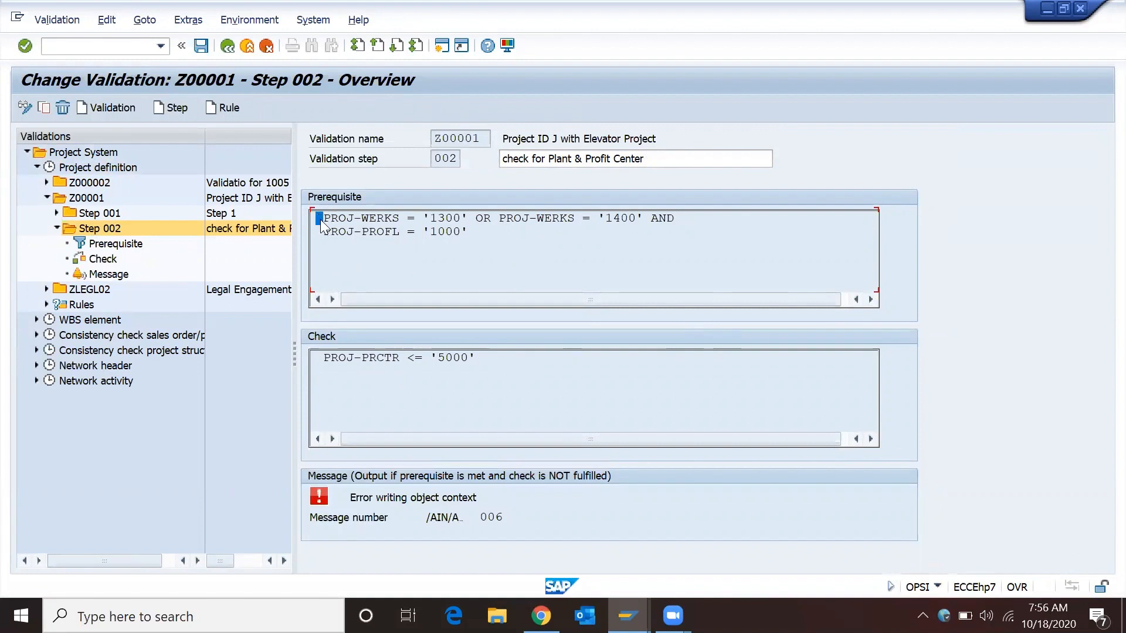
pyautogui.moveTo(484, 235)
pyautogui.mouseDown()
pyautogui.moveTo(326, 234)
pyautogui.moveTo(332, 218)
pyautogui.moveTo(469, 219)
pyautogui.mouseUp()
pyautogui.click(523, 246)
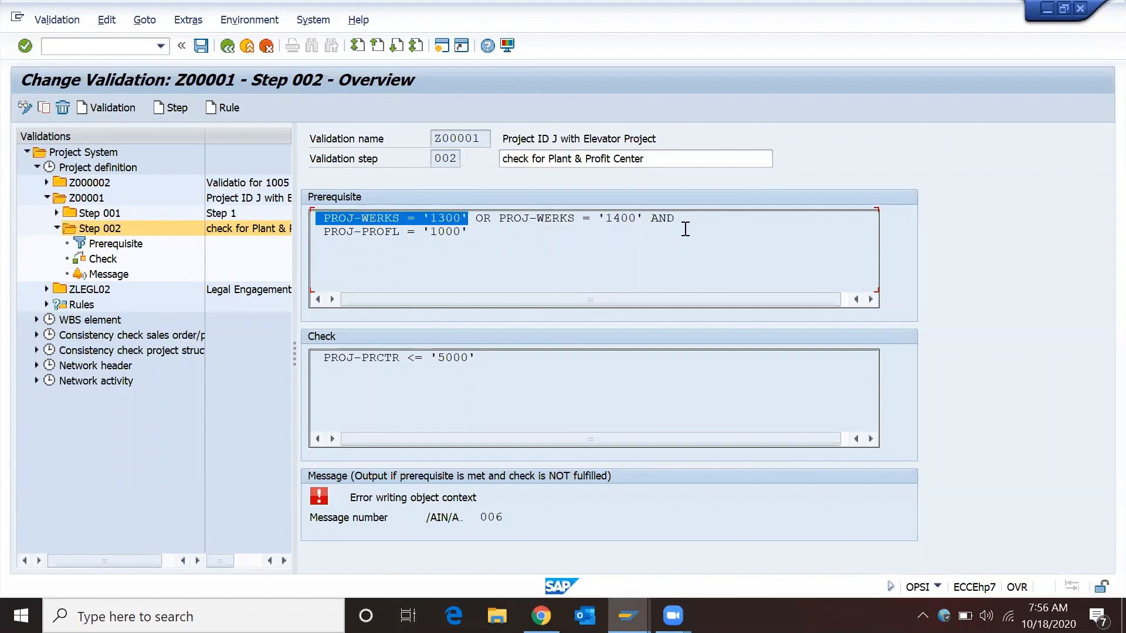
pyautogui.moveTo(680, 222); pyautogui.dragTo(511, 212)
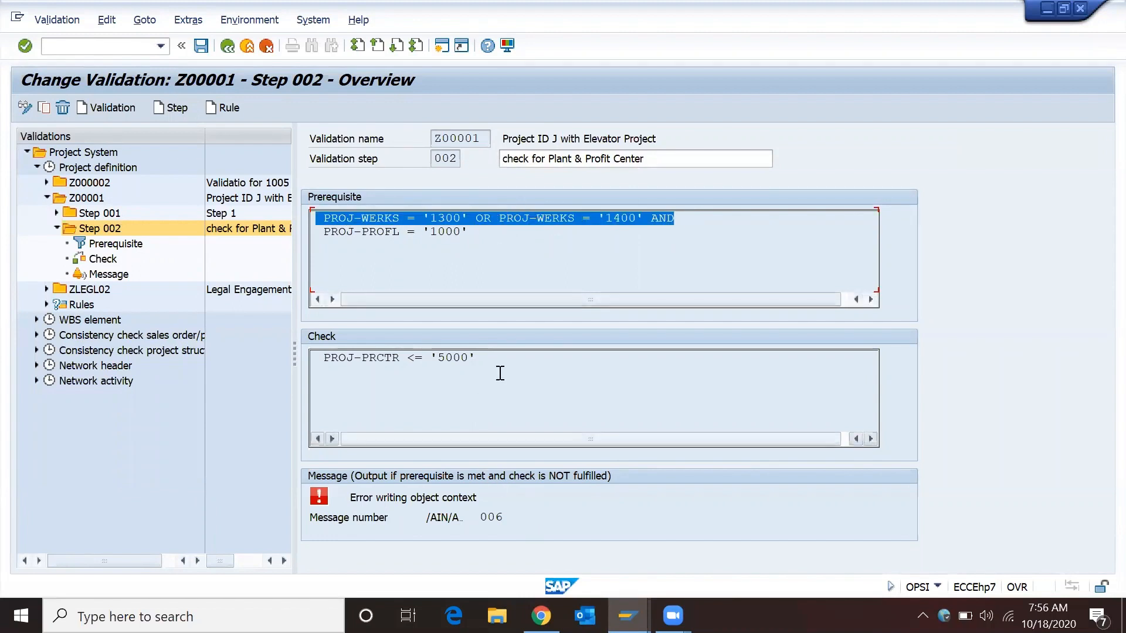
pyautogui.moveTo(499, 359); pyautogui.dragTo(331, 364)
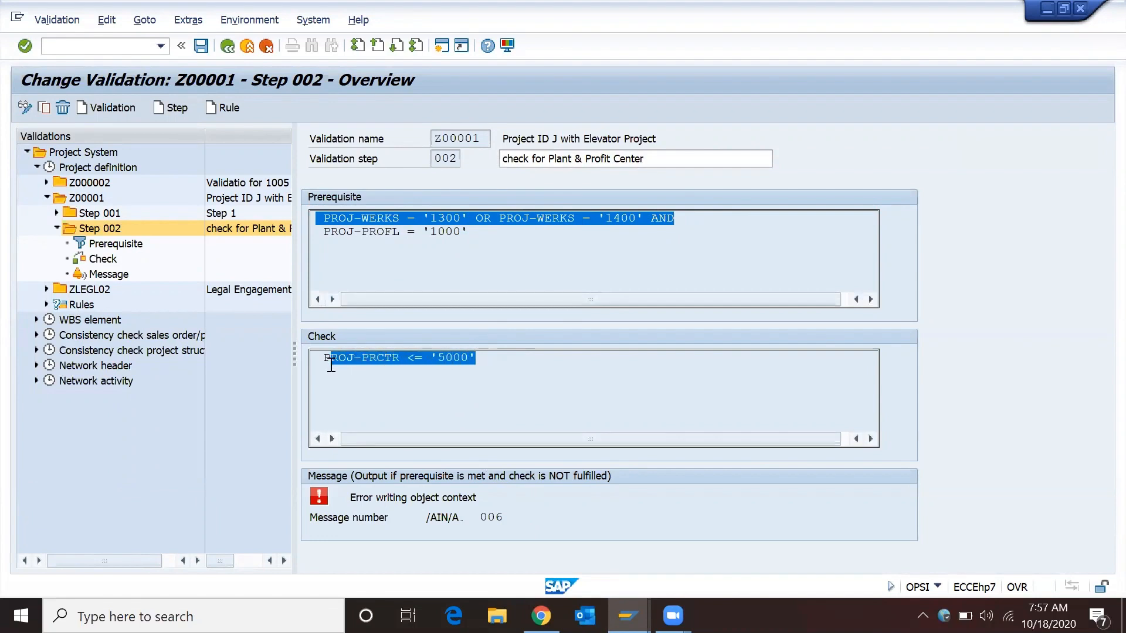
pyautogui.click(604, 238)
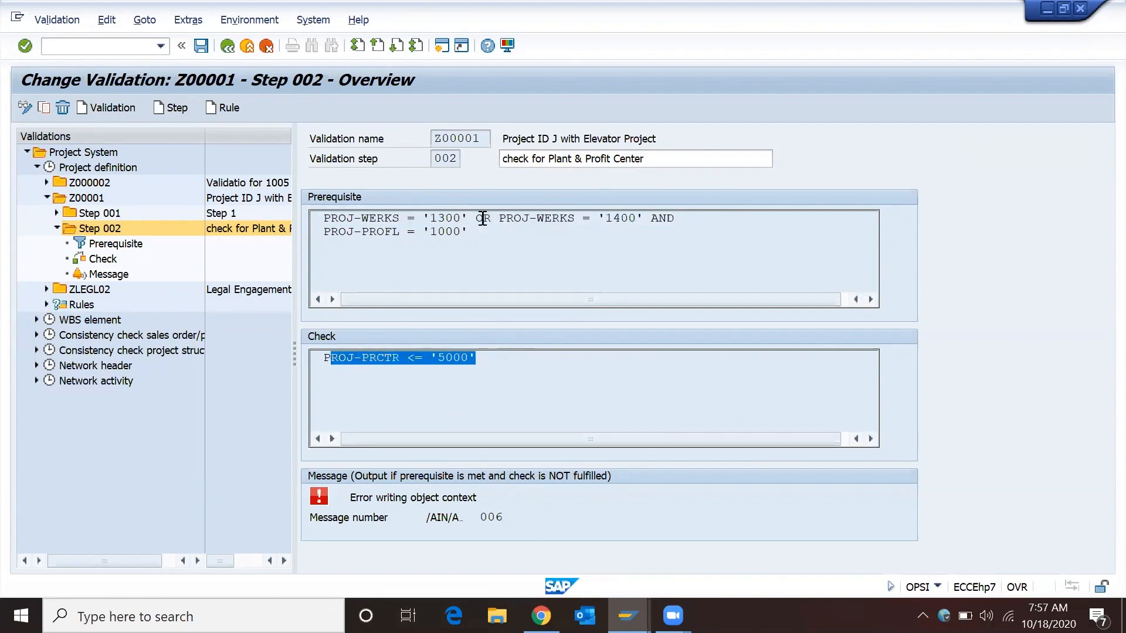
# Study how OR and AND combine the plant and project profile conditions in the prerequisite of Z00001 Step 002.
pyautogui.doubleClick(478, 219)
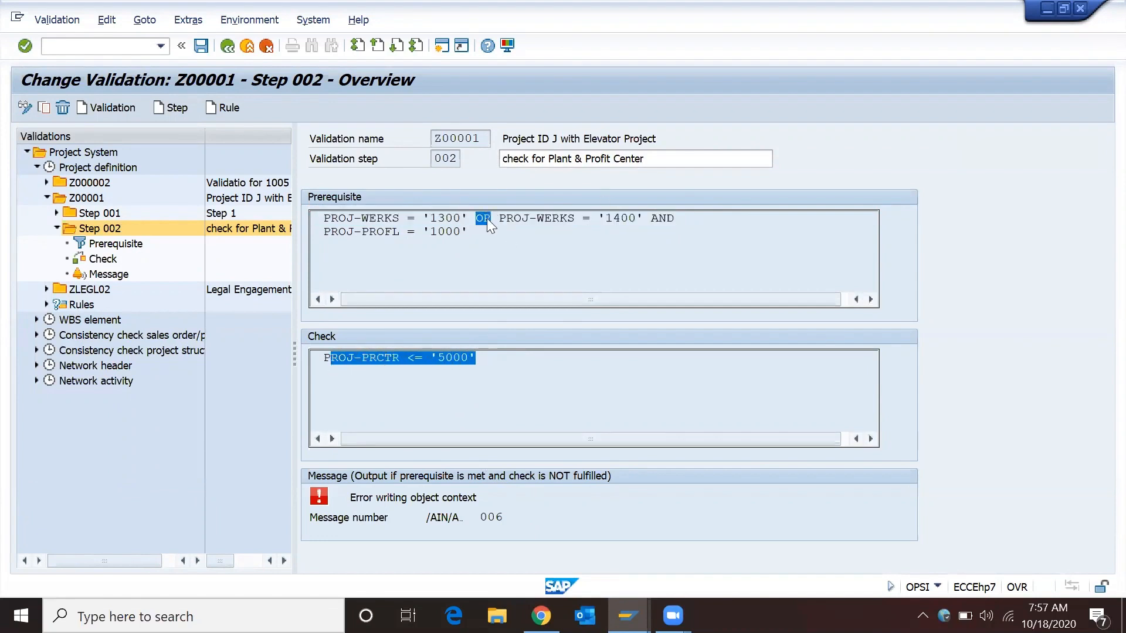
pyautogui.click(465, 219)
pyautogui.moveTo(318, 237); pyautogui.dragTo(474, 240)
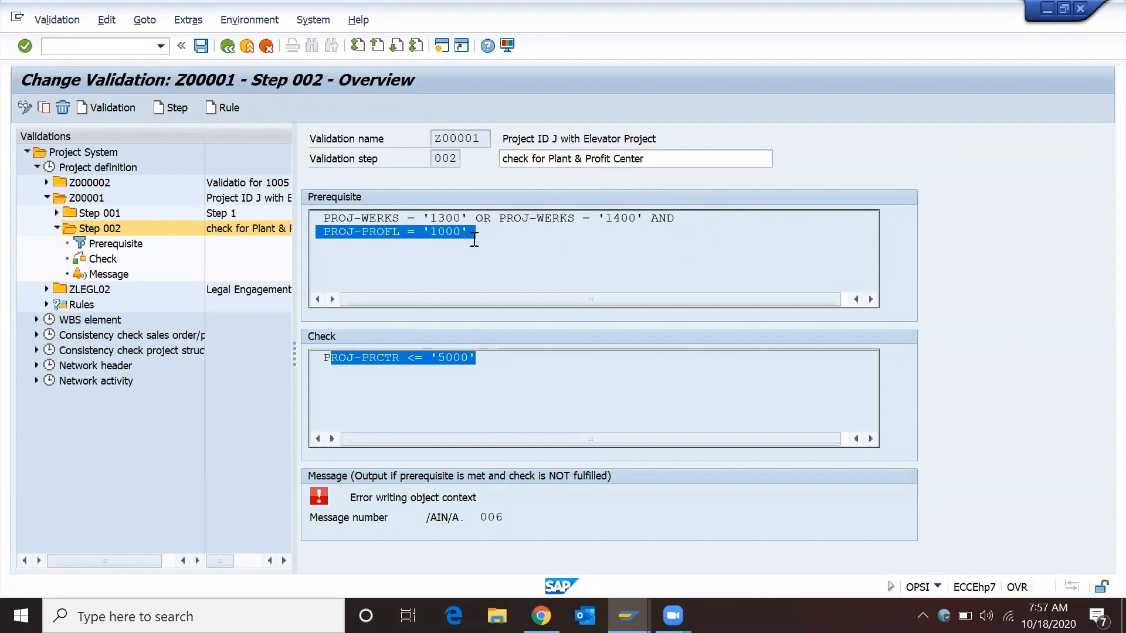
pyautogui.moveTo(324, 218); pyautogui.dragTo(483, 220)
pyautogui.moveTo(675, 221); pyautogui.dragTo(350, 223)
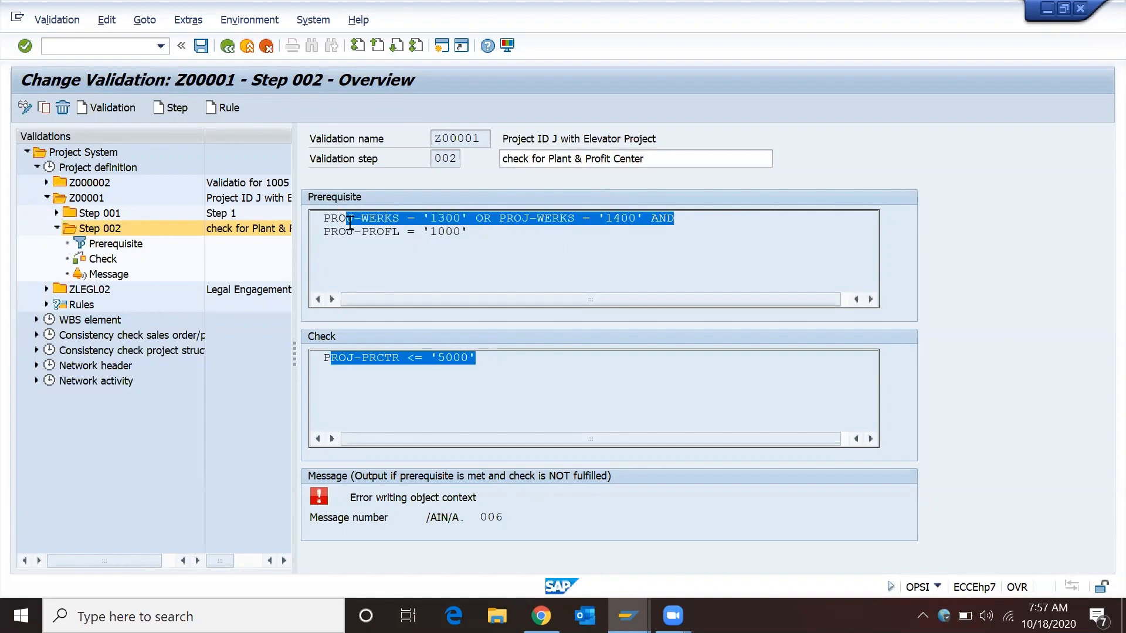
# Review the profit center check of Step 002 together with the error message assigned to it.
pyautogui.moveTo(496, 364); pyautogui.dragTo(327, 358)
pyautogui.click(480, 375)
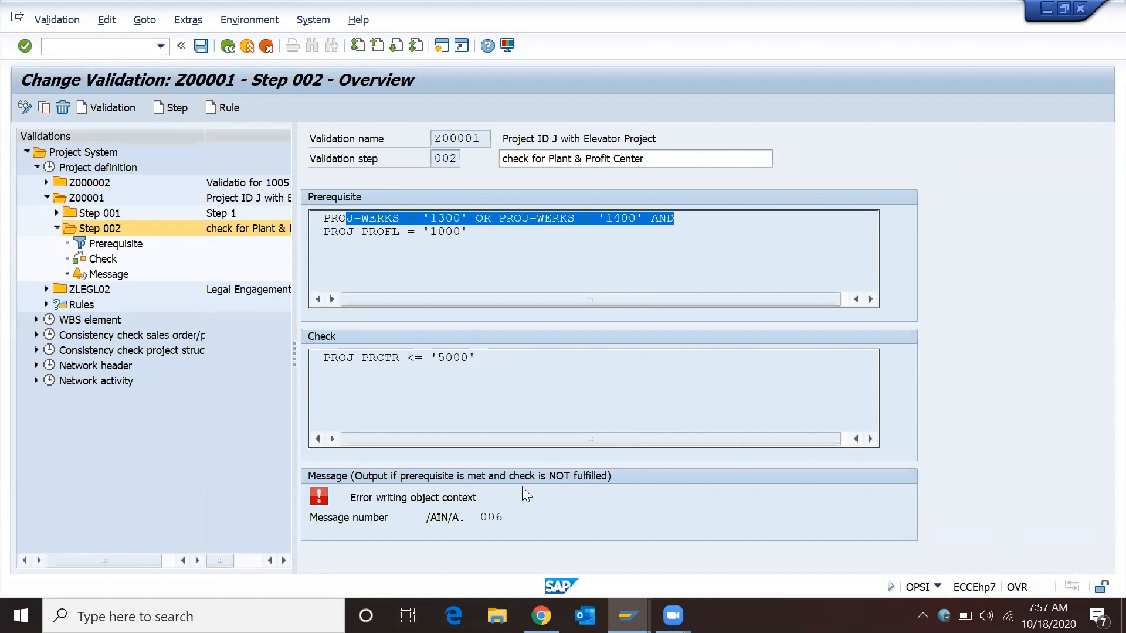
pyautogui.click(438, 249)
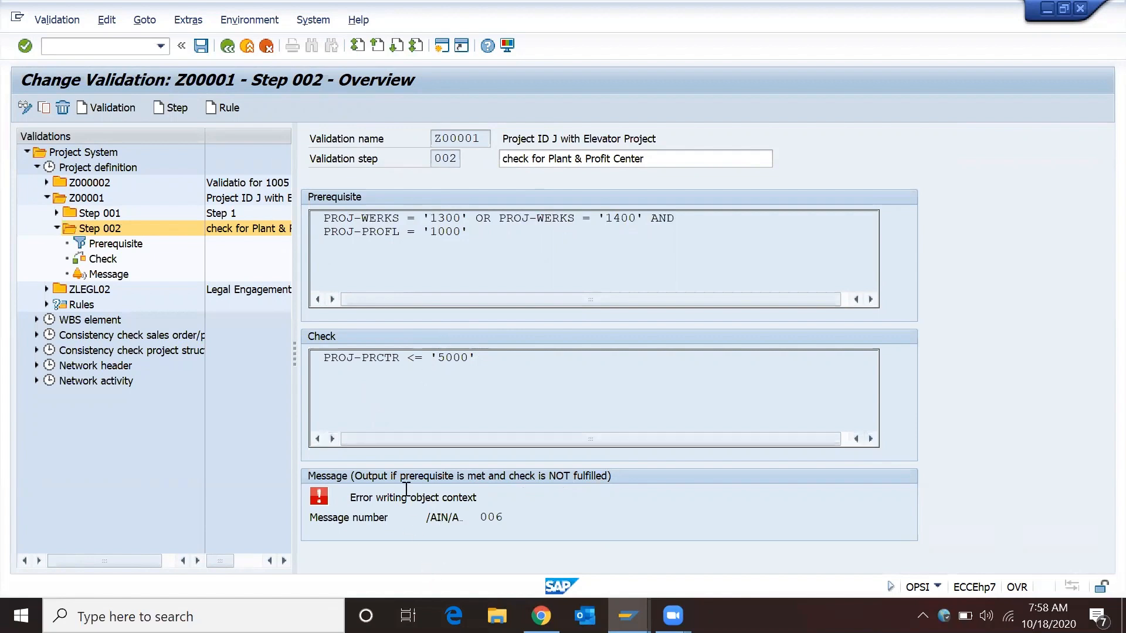
pyautogui.moveTo(487, 499); pyautogui.dragTo(339, 482)
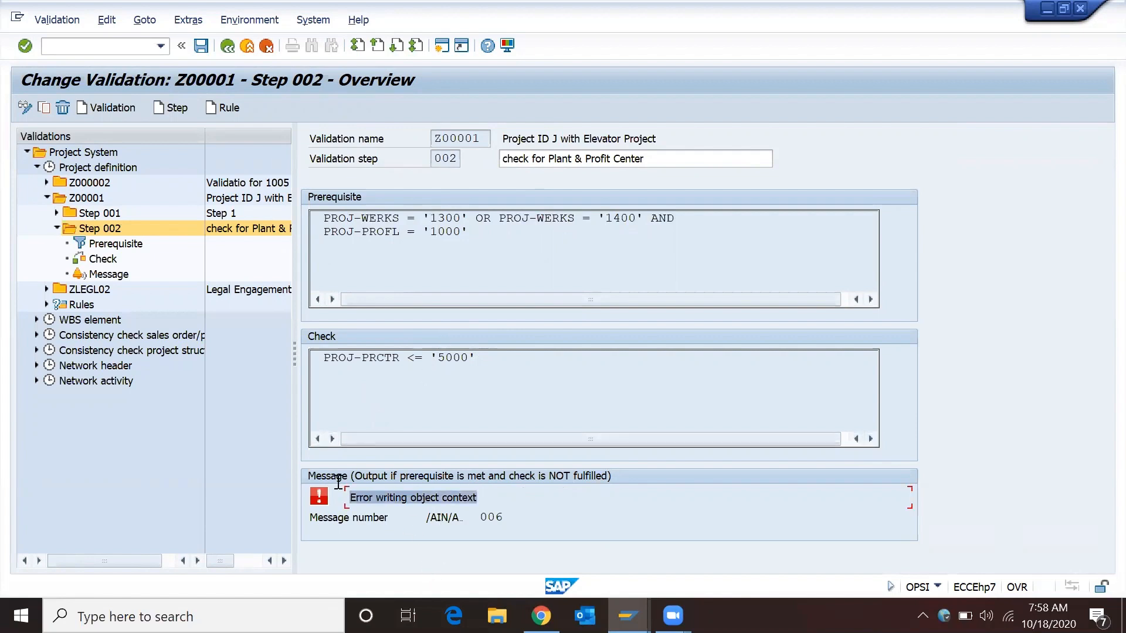
pyautogui.click(339, 482)
pyautogui.click(535, 365)
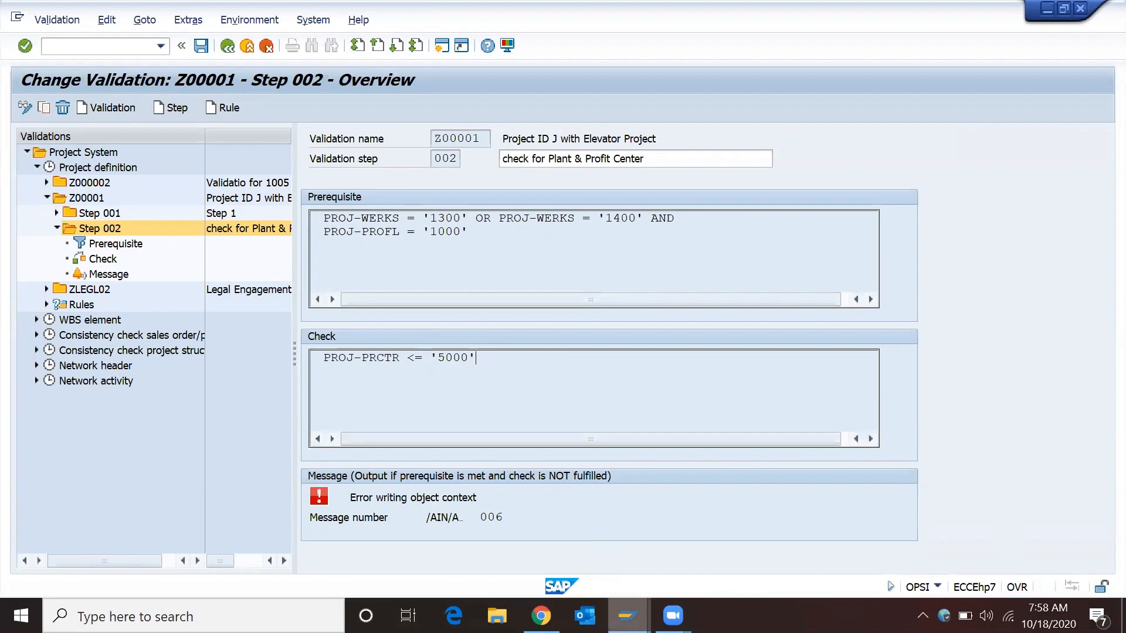
pyautogui.click(628, 616)
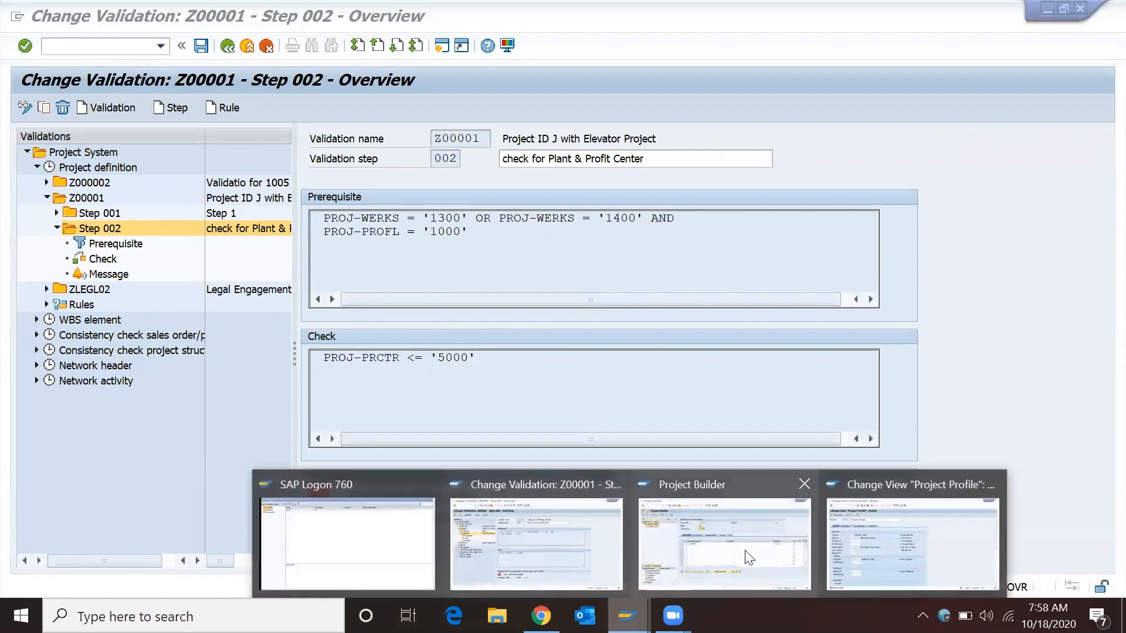
pyautogui.click(722, 556)
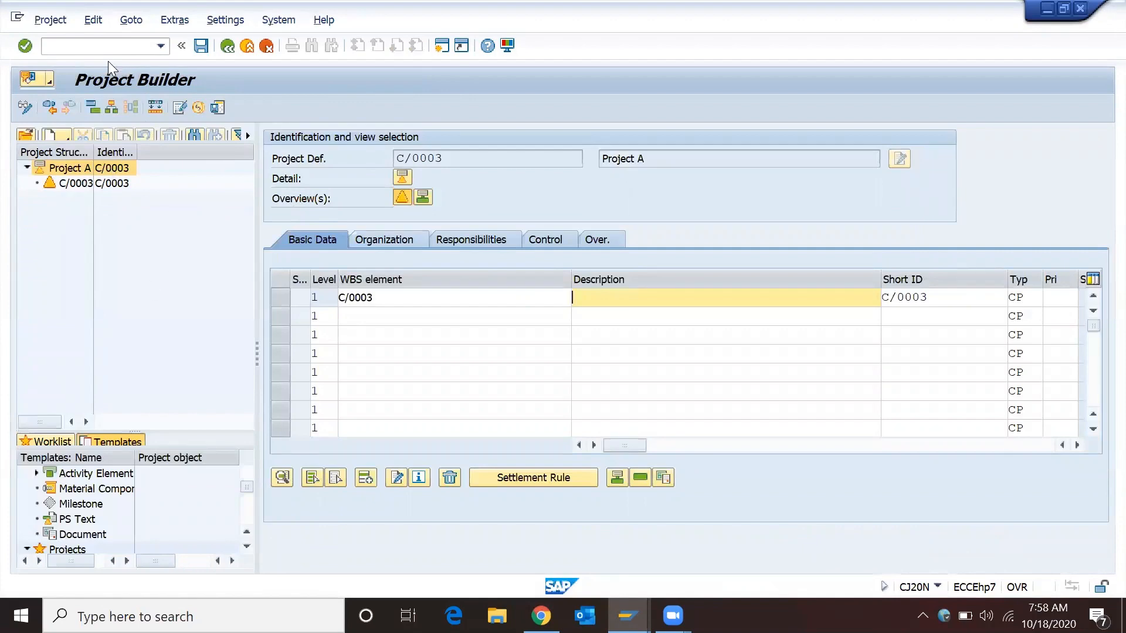
pyautogui.click(96, 47)
pyautogui.hotkey('alt', 'Tab')
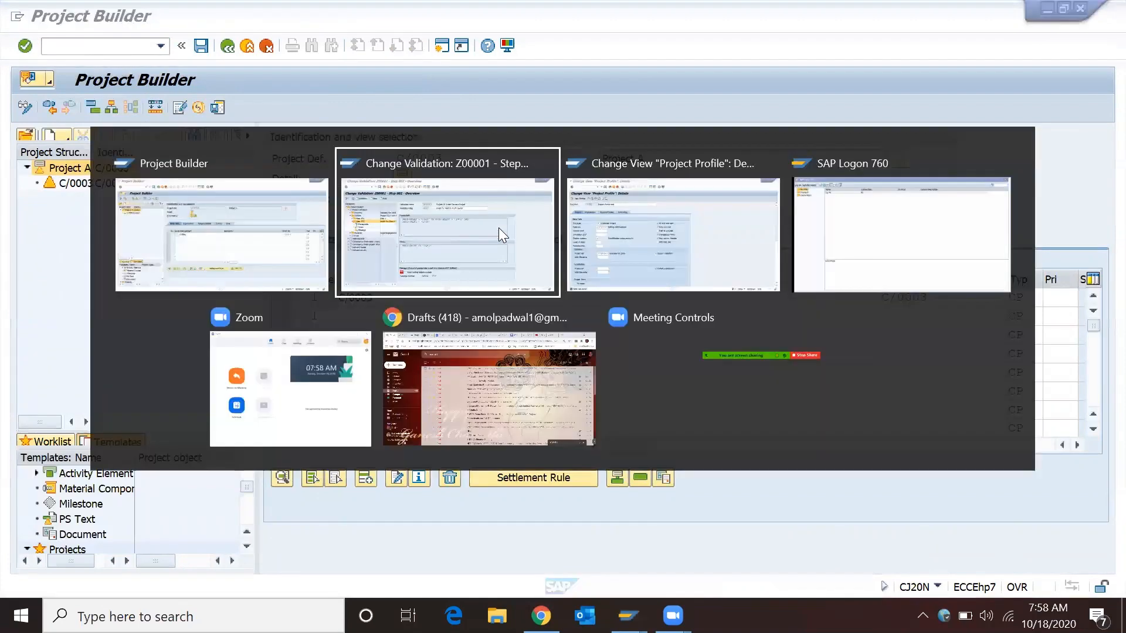
pyautogui.hotkey('alt', 'Tab')
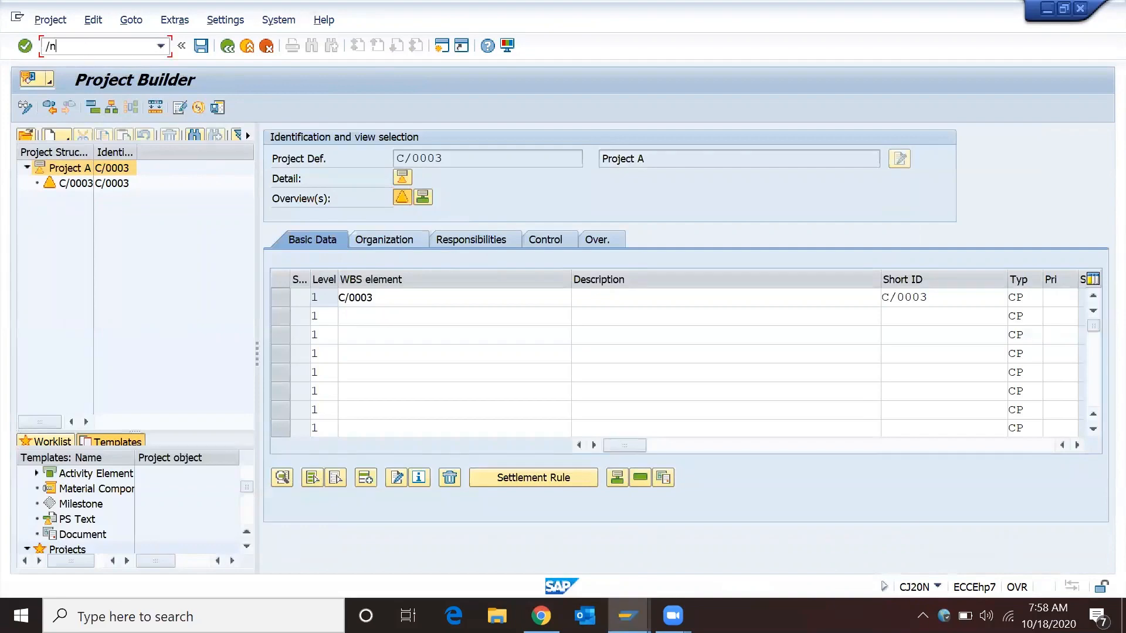
pyautogui.hotkey('alt', 'Tab')
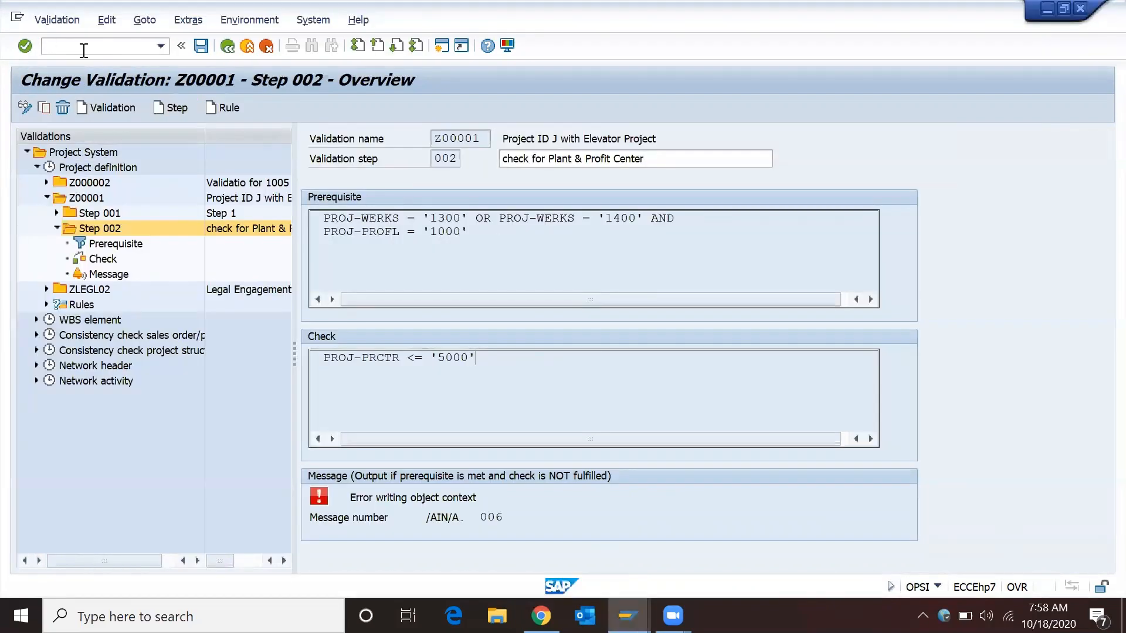
# Switch to the Project Profile window, go back to profile 1000 and inspect its project definition validation.
pyautogui.hotkey('alt', 'Tab')
pyautogui.hotkey('alt', 'Tab')
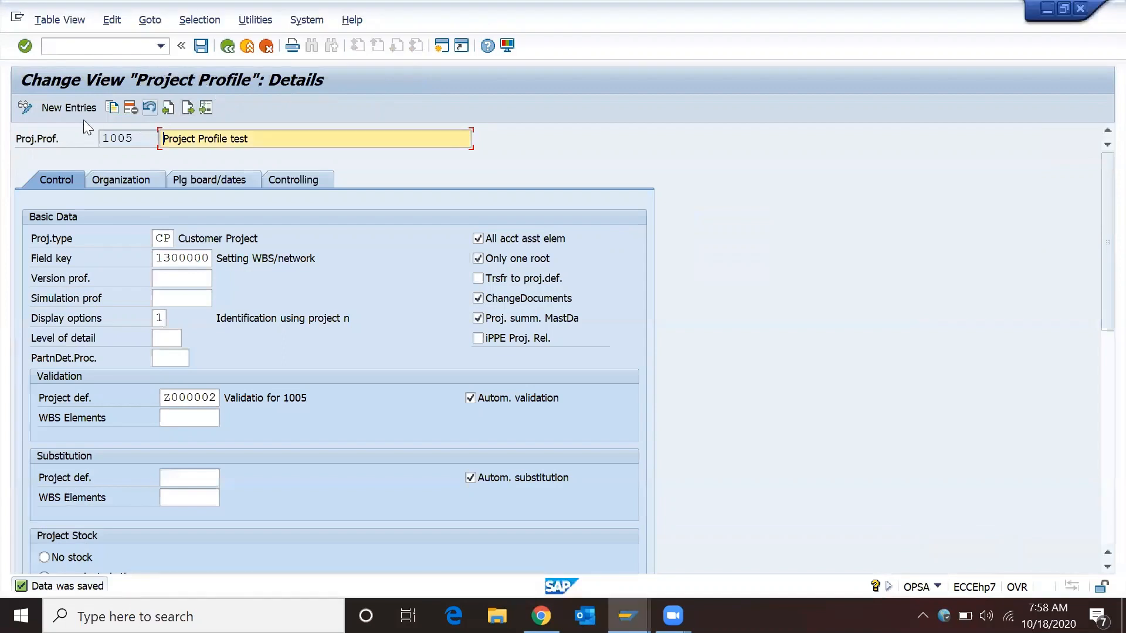
pyautogui.click(169, 107)
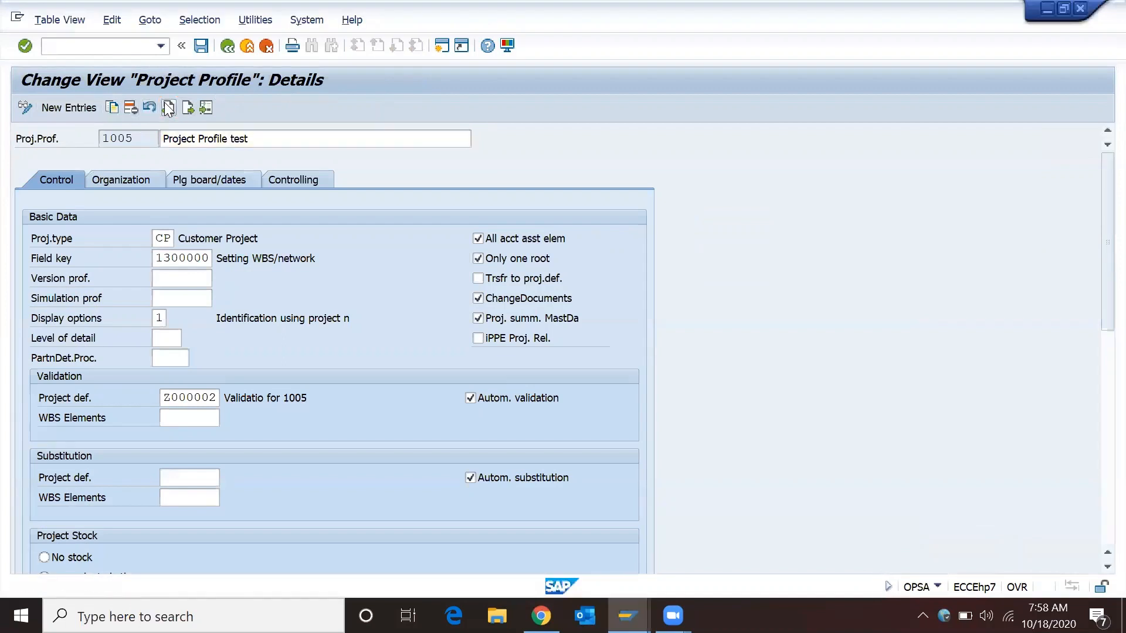
pyautogui.click(168, 108)
pyautogui.click(168, 108)
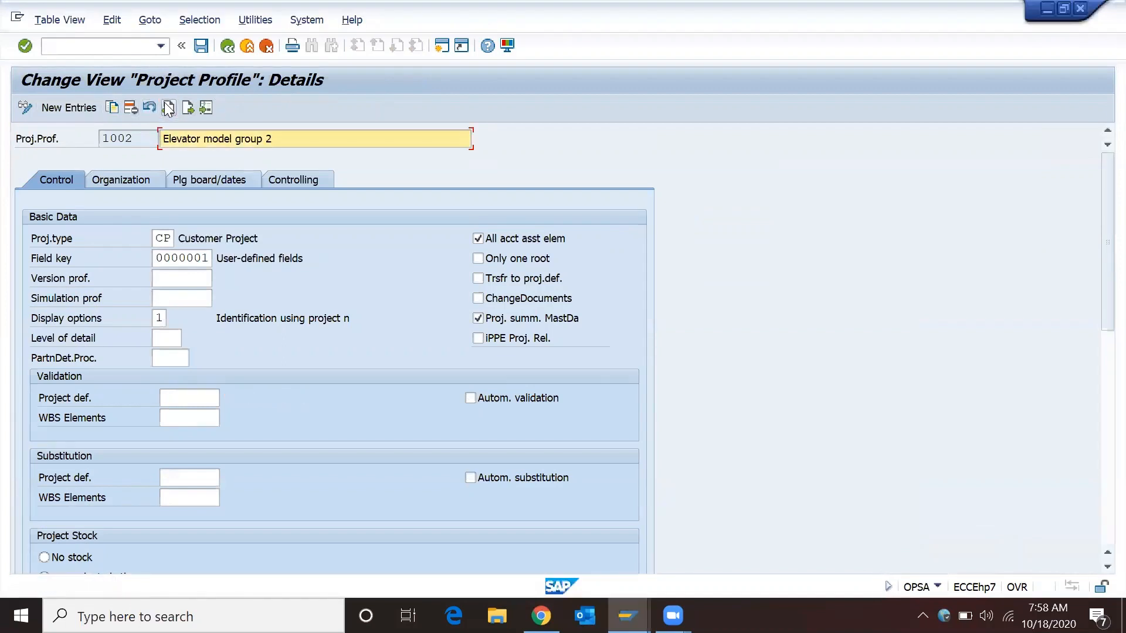
pyautogui.click(168, 107)
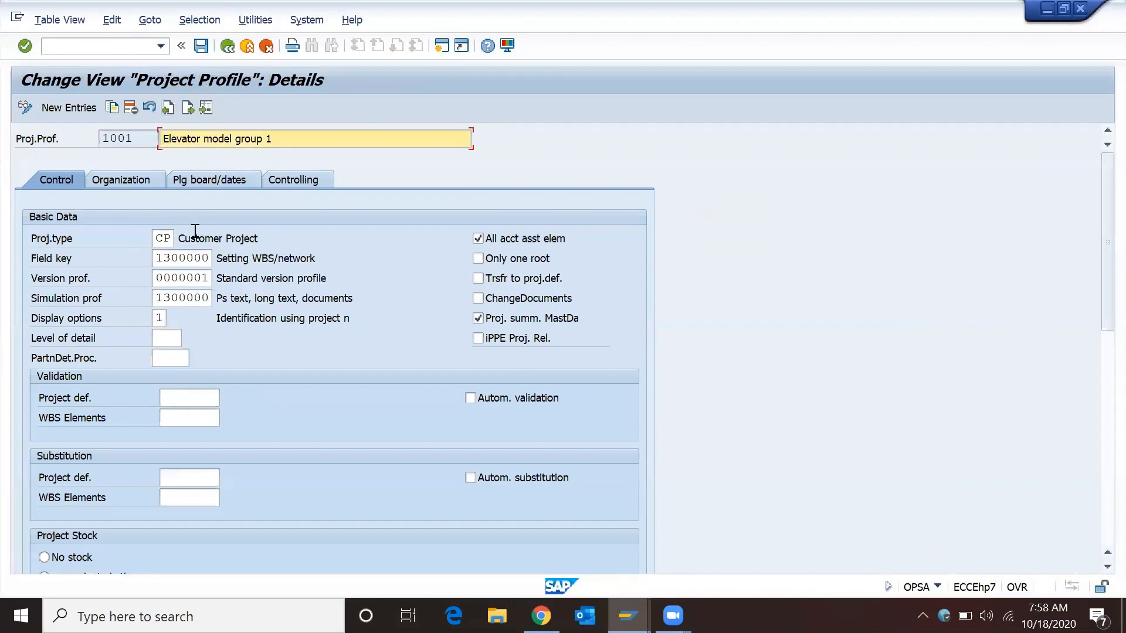
pyautogui.click(168, 108)
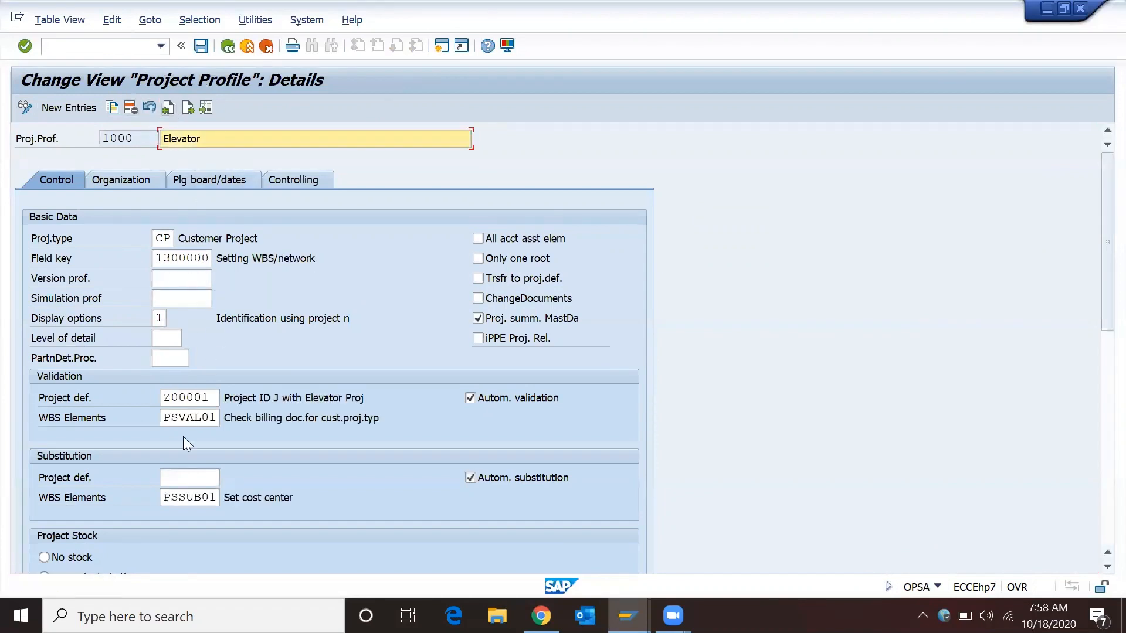
pyautogui.moveTo(212, 397); pyautogui.dragTo(162, 397)
# Return to the validation window, open the overview of Step 001 in Z00001 and examine its project ID check.
pyautogui.moveTo(627, 615)
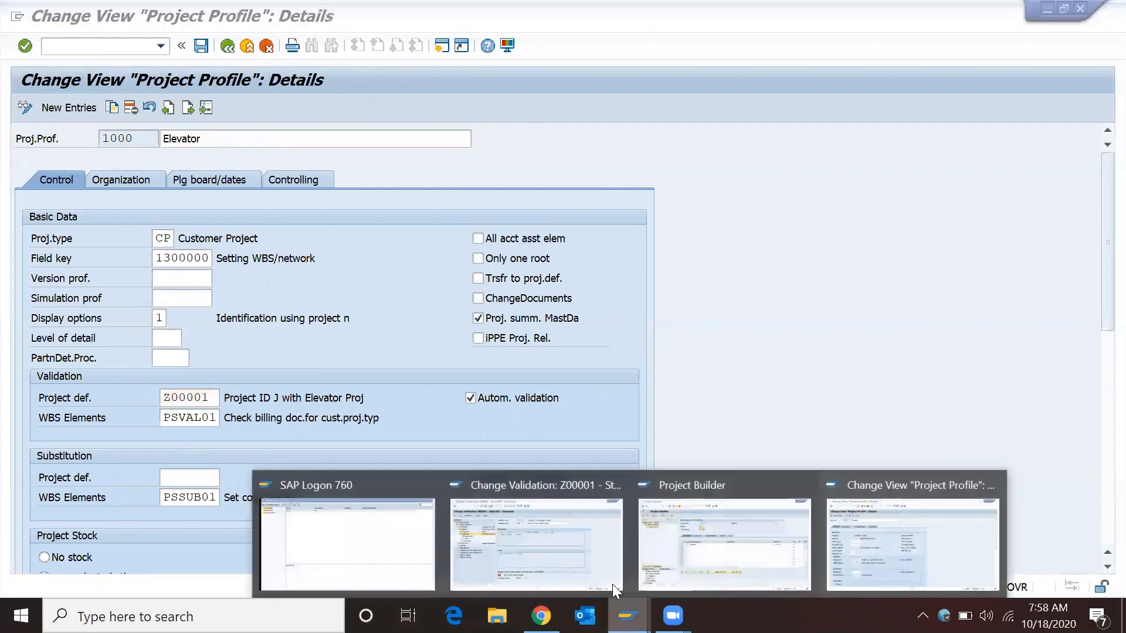
pyautogui.click(587, 551)
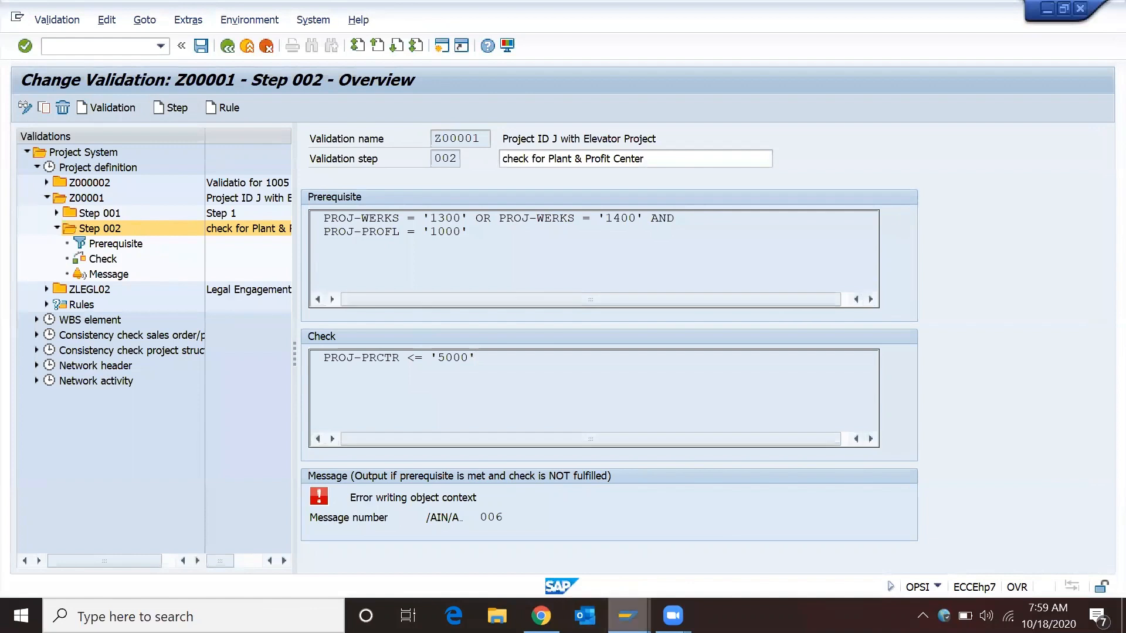
pyautogui.click(628, 616)
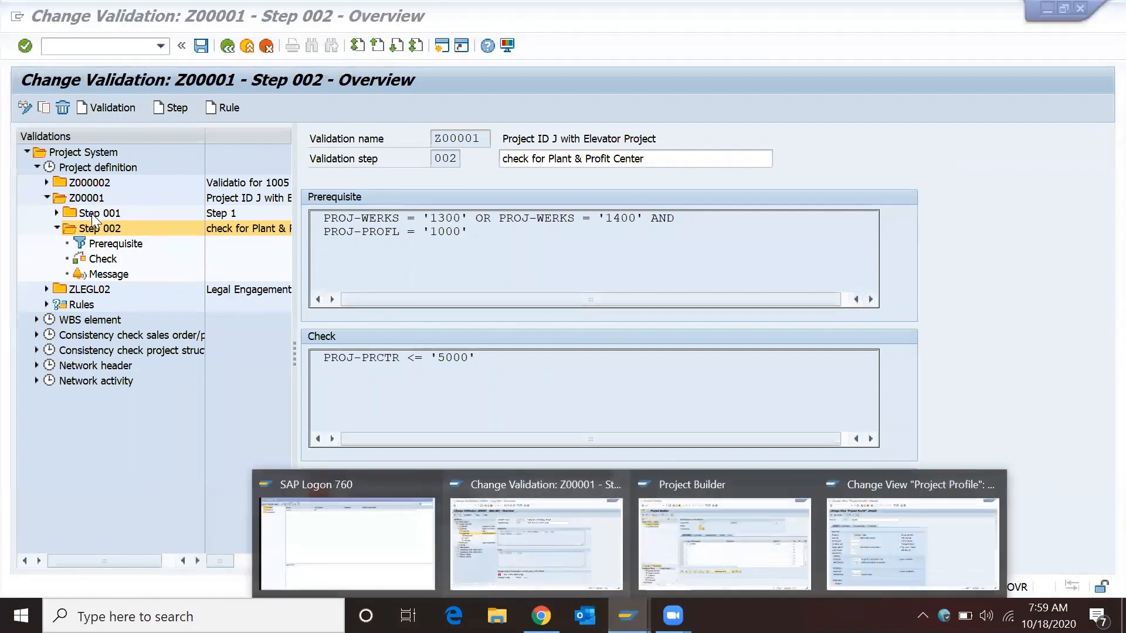
pyautogui.doubleClick(91, 214)
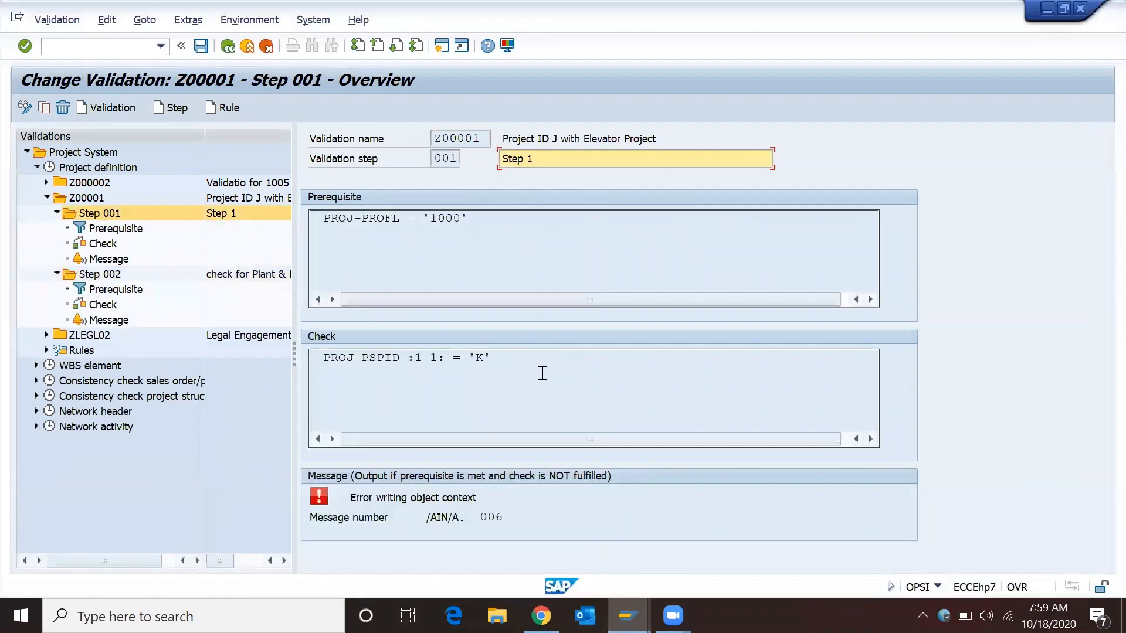
pyautogui.moveTo(497, 357); pyautogui.dragTo(305, 359)
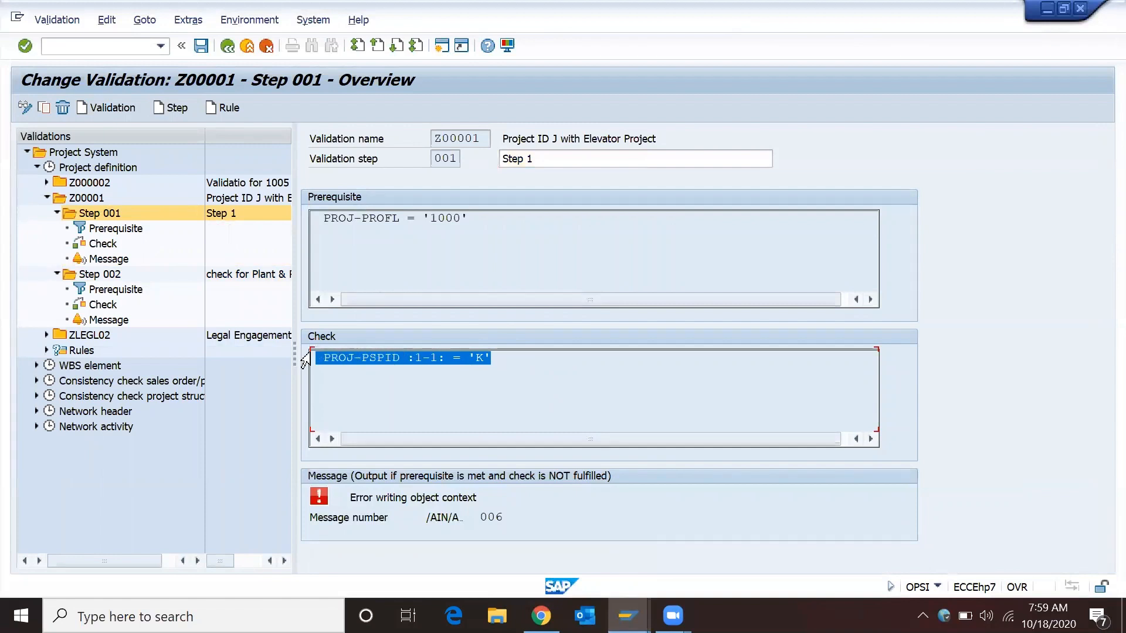
pyautogui.click(477, 215)
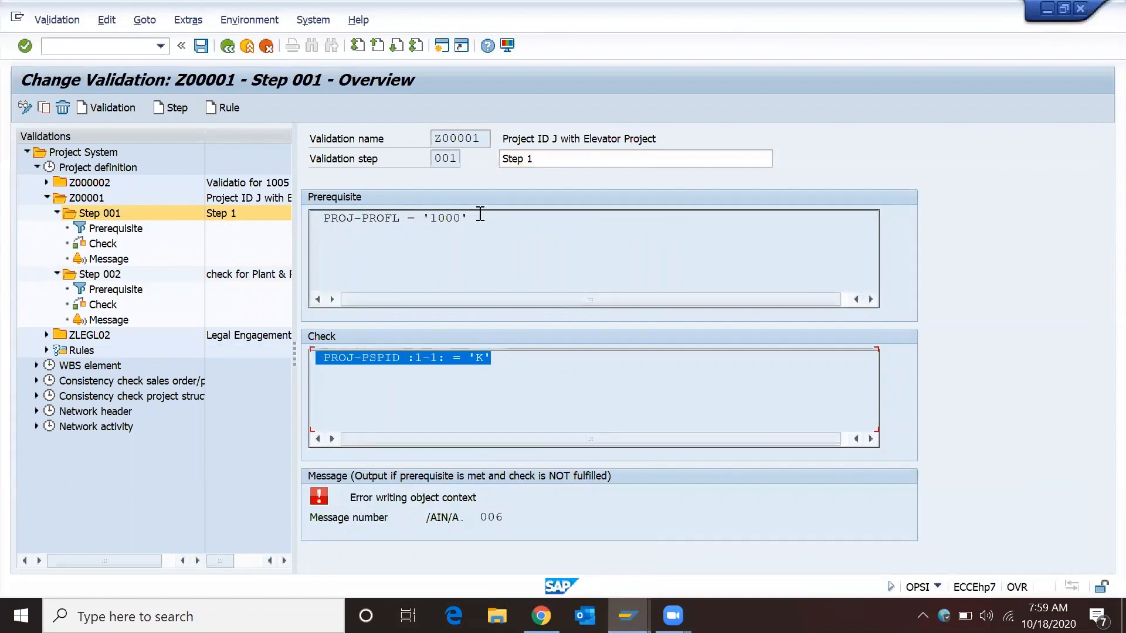
# Reopen the overview of Step 002 in Z00001 and view its profit center check.
pyautogui.doubleClick(141, 276)
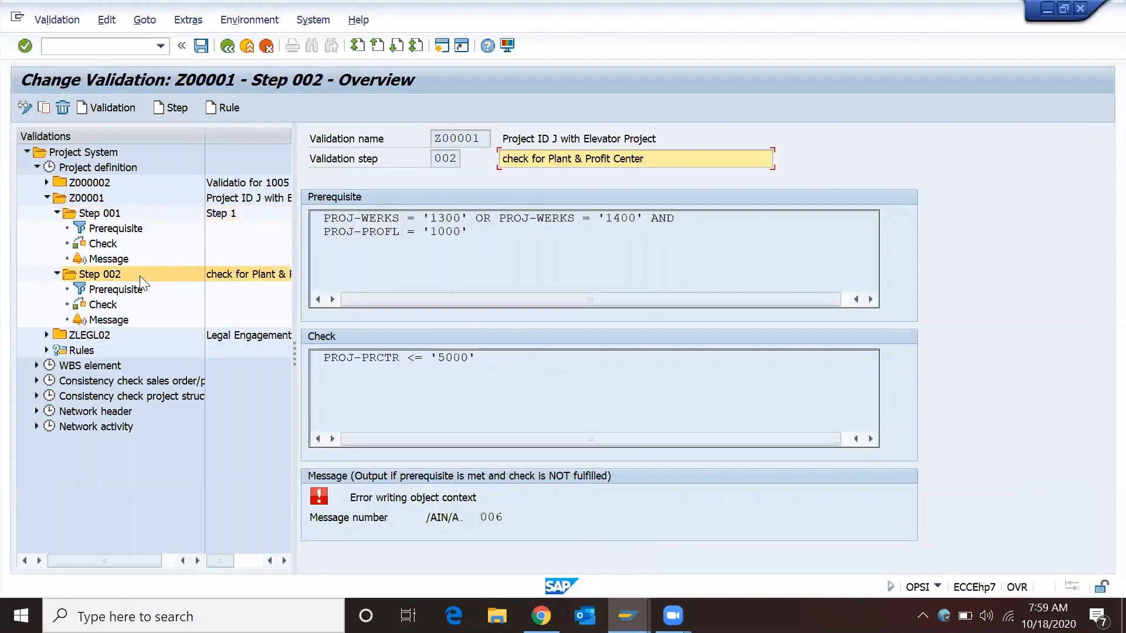
pyautogui.click(228, 281)
pyautogui.click(485, 365)
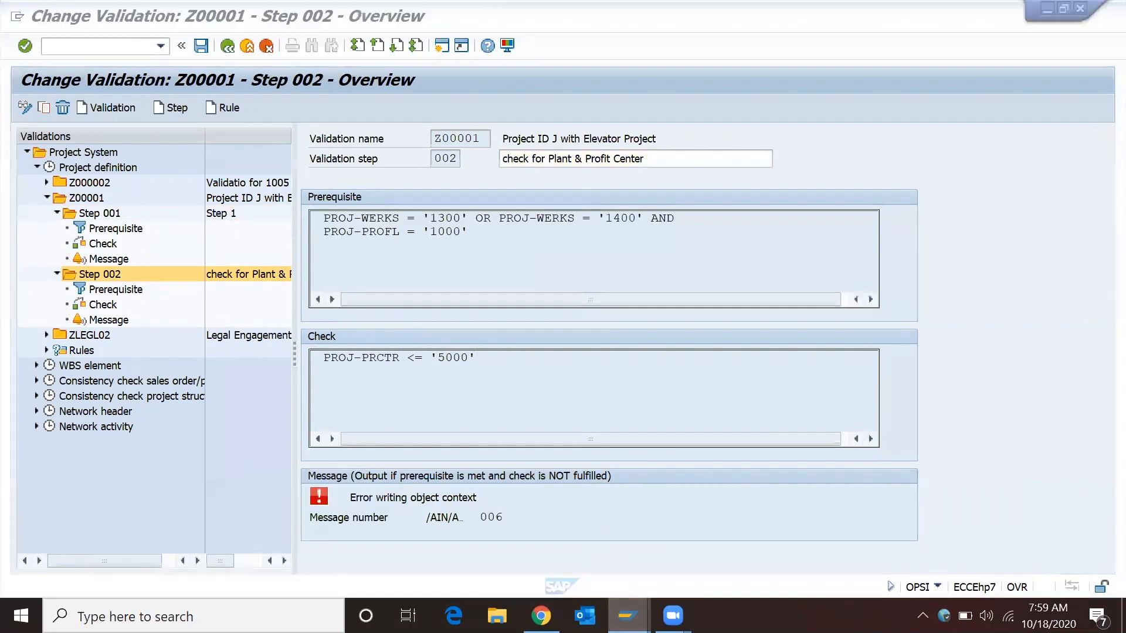
# Switch to the Project Builder window and replace it with transaction SE16N using /nse16n.
pyautogui.moveTo(629, 616)
pyautogui.click(726, 551)
pyautogui.click(101, 45)
pyautogui.write('/n')
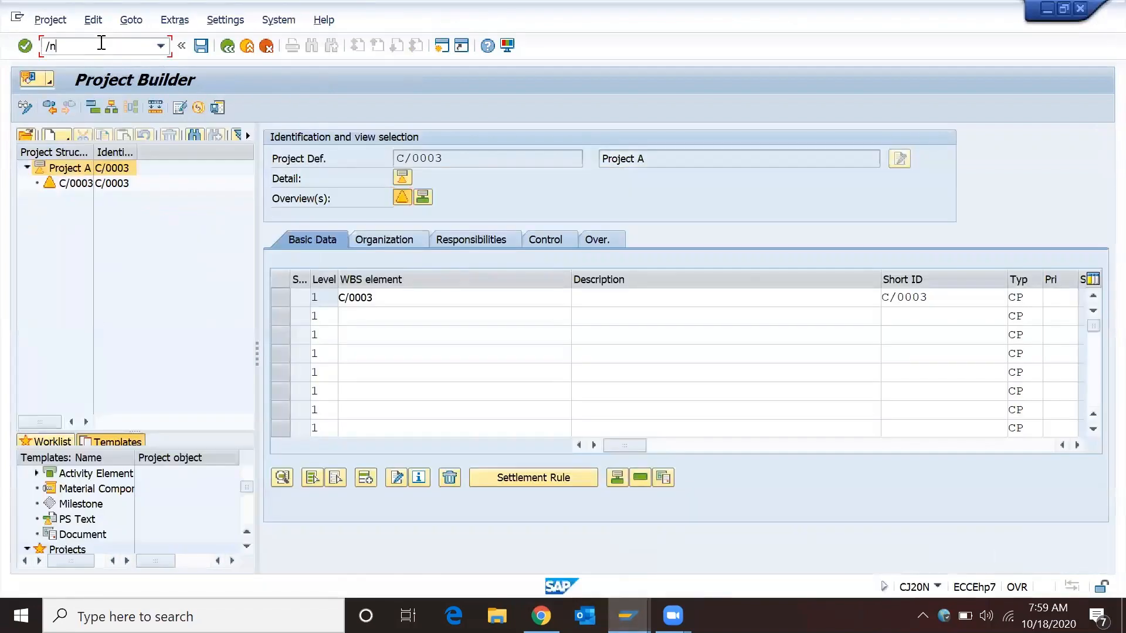
pyautogui.write('se16n')
pyautogui.press('Return')
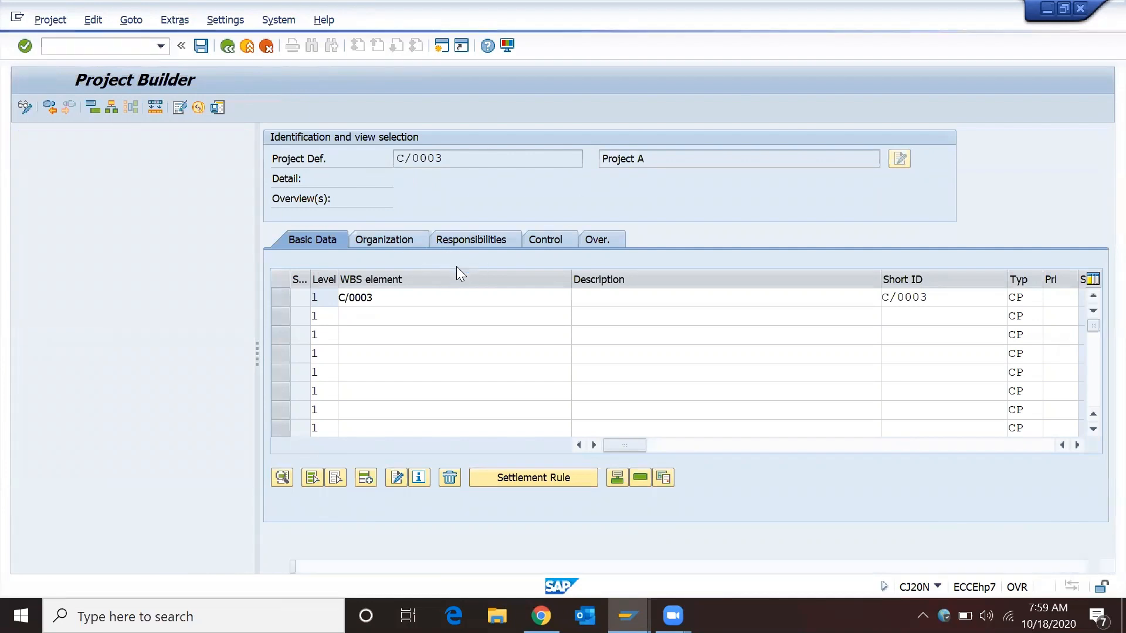
# Load the selection fields of table PROJ in the General Table Display.
pyautogui.write('prok')
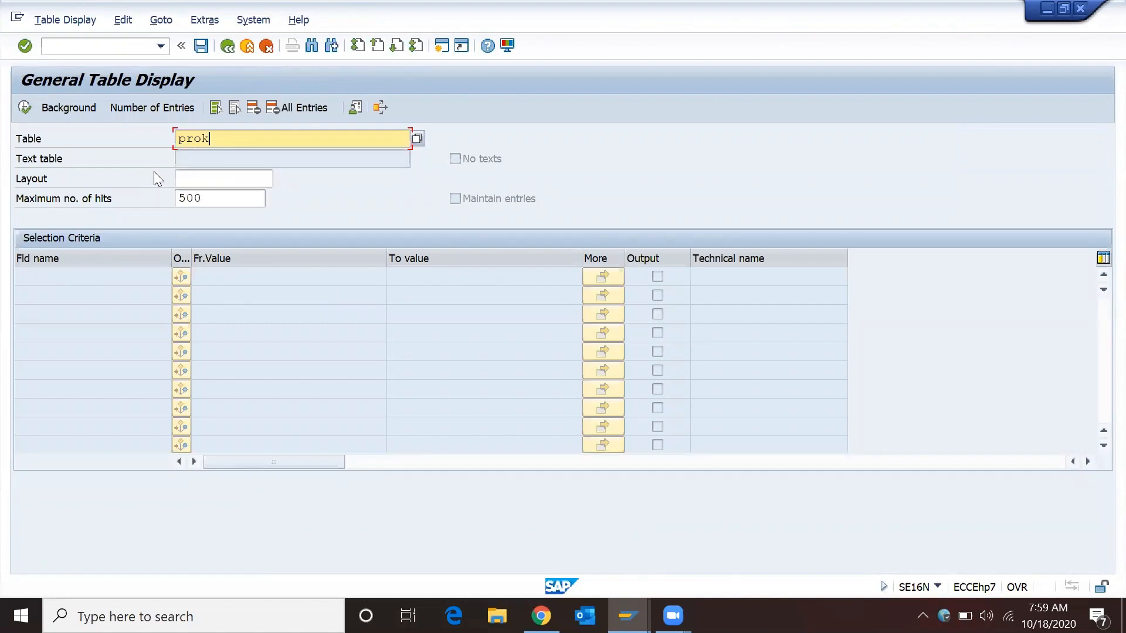
pyautogui.press('BackSpace')
pyautogui.write('j')
pyautogui.press('BackSpace')
pyautogui.write('j')
pyautogui.press('Return')
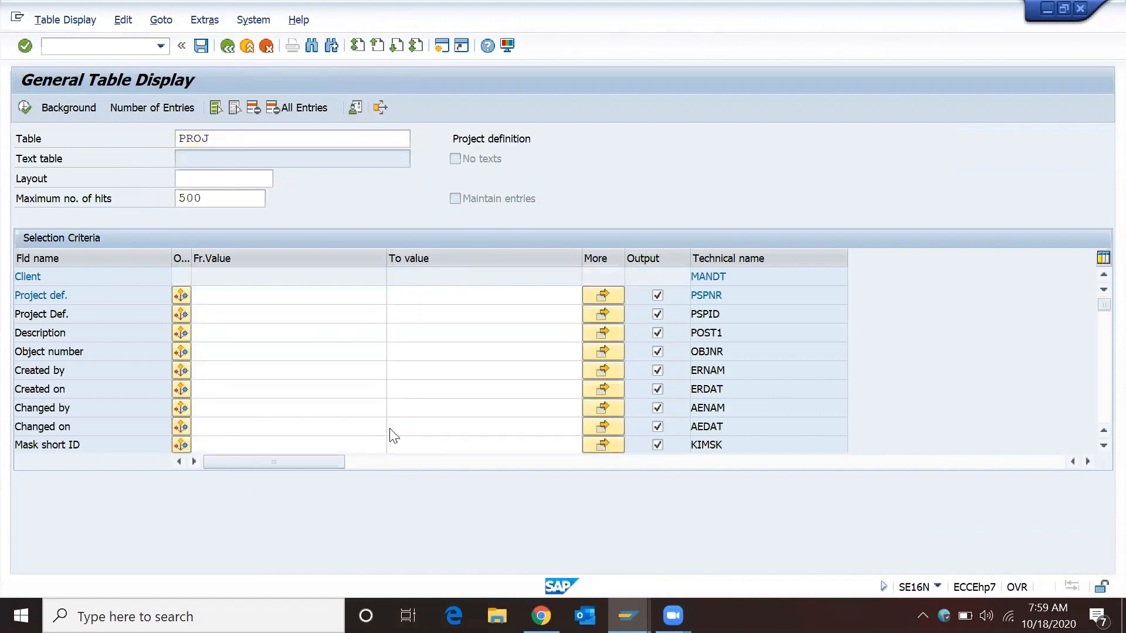
# Search the selection criteria for the field PROFL.
pyautogui.hotkey('ctrl', 'f')
pyautogui.write('pro')
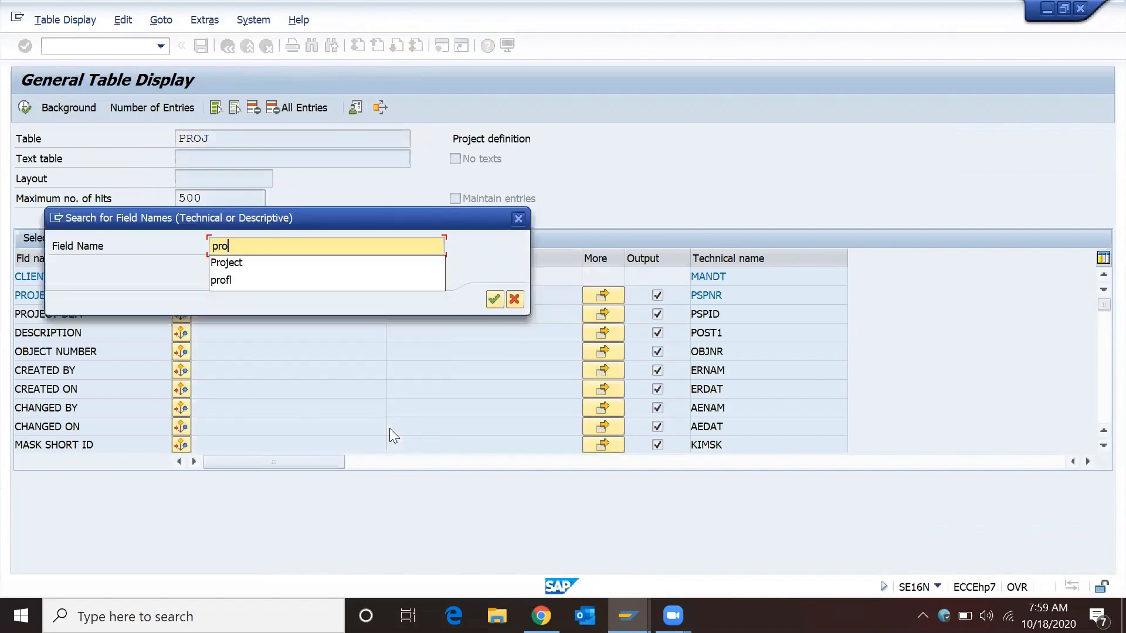
pyautogui.write('fl')
pyautogui.press('Return')
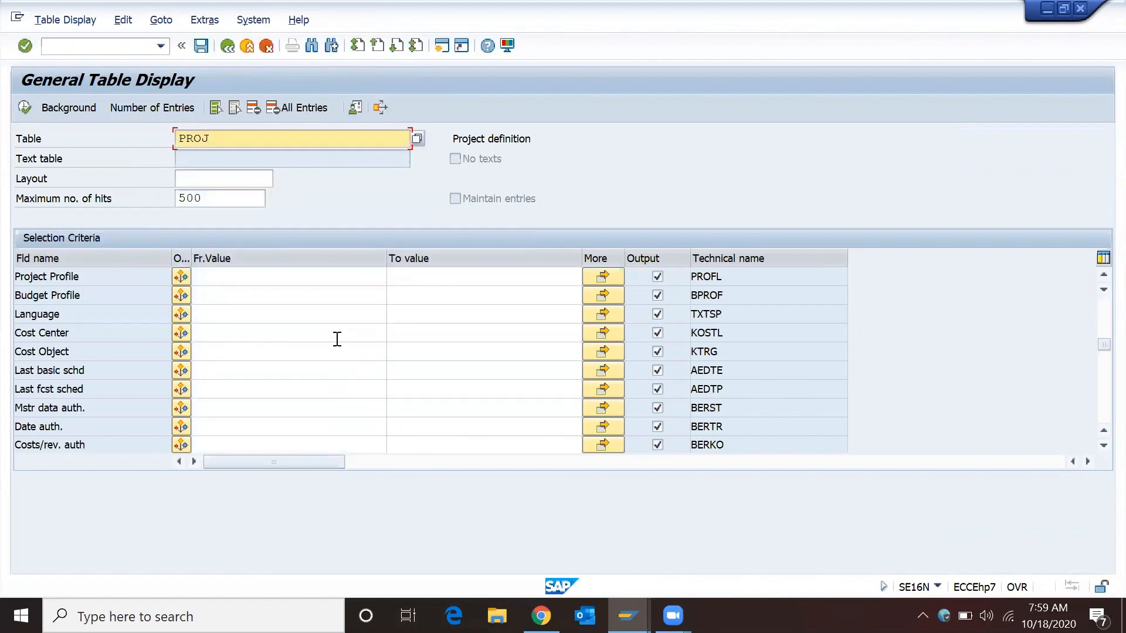
# Restrict Project Profile to 1000 and run the selection on table PROJ.
pyautogui.click(247, 282)
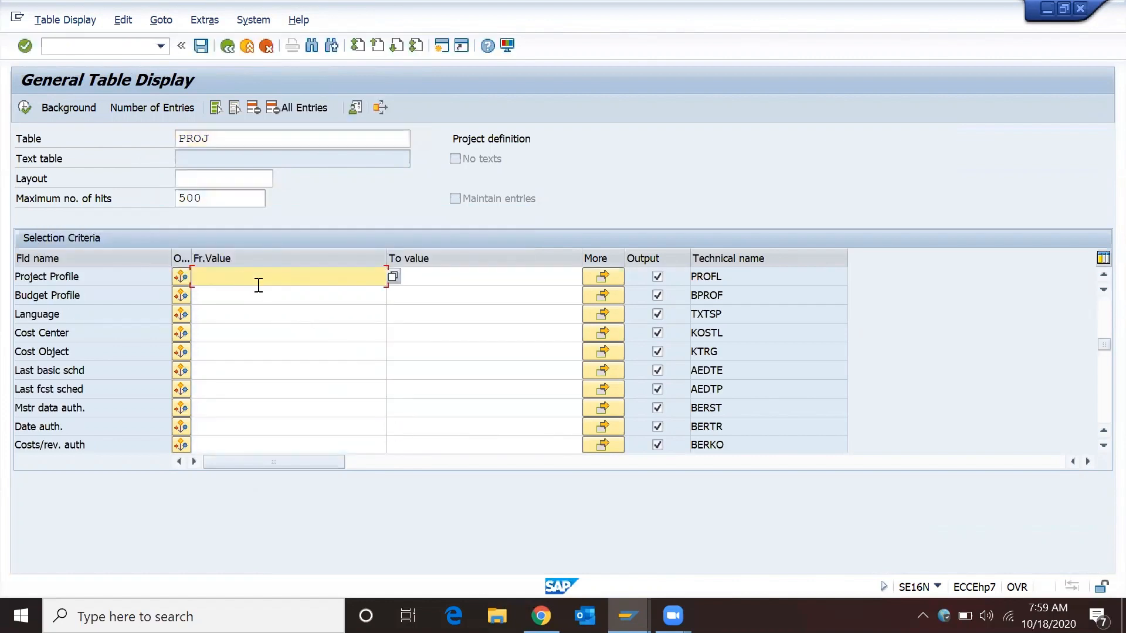
pyautogui.write('1000')
pyautogui.press('Return')
pyautogui.click(475, 202)
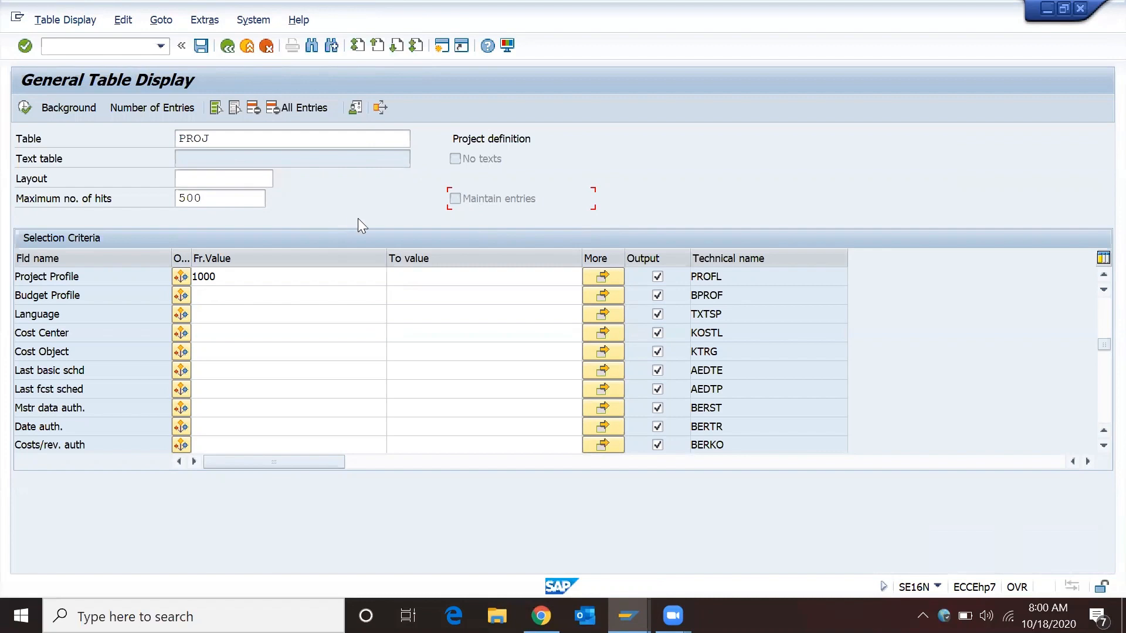
pyautogui.click(24, 107)
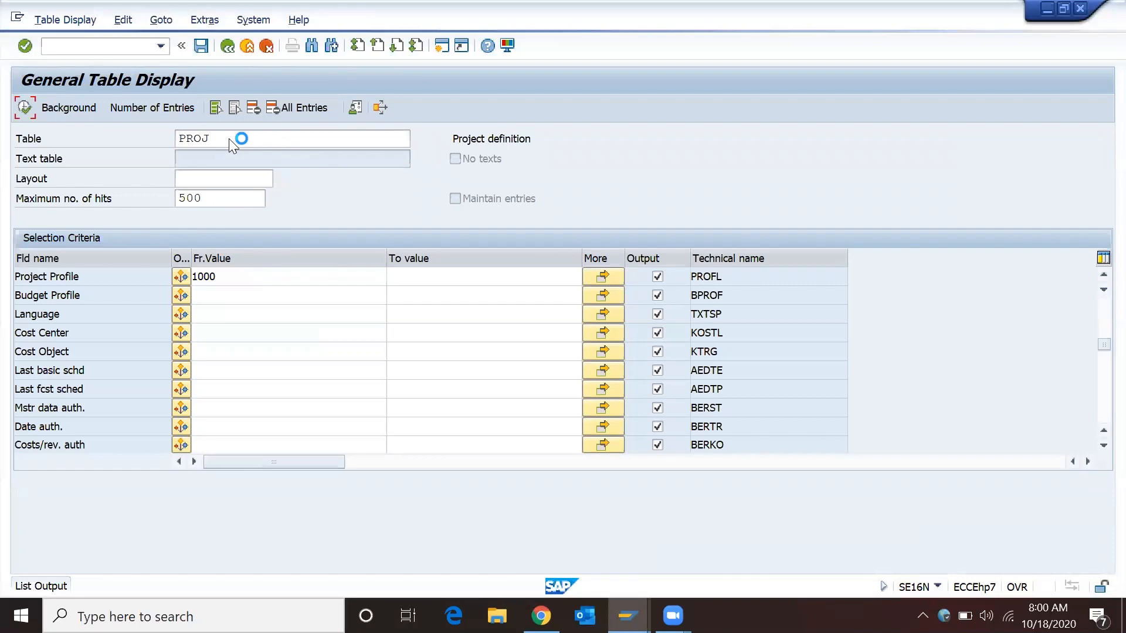
pyautogui.hotkey('alt', 'Tab')
pyautogui.hotkey('alt', 'Tab')
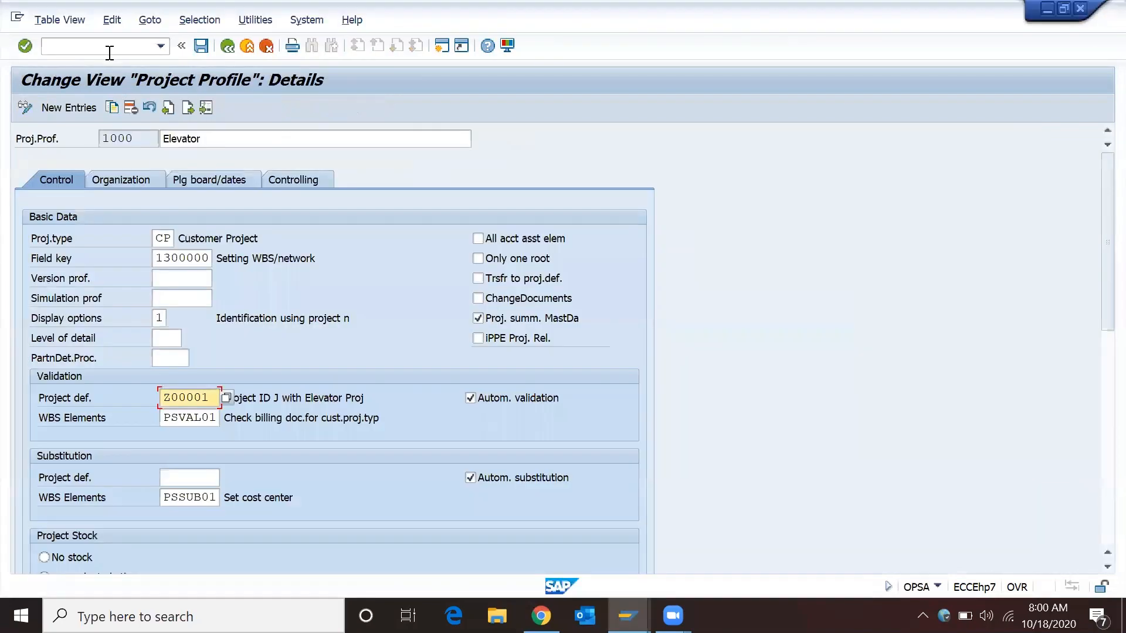
pyautogui.click(107, 48)
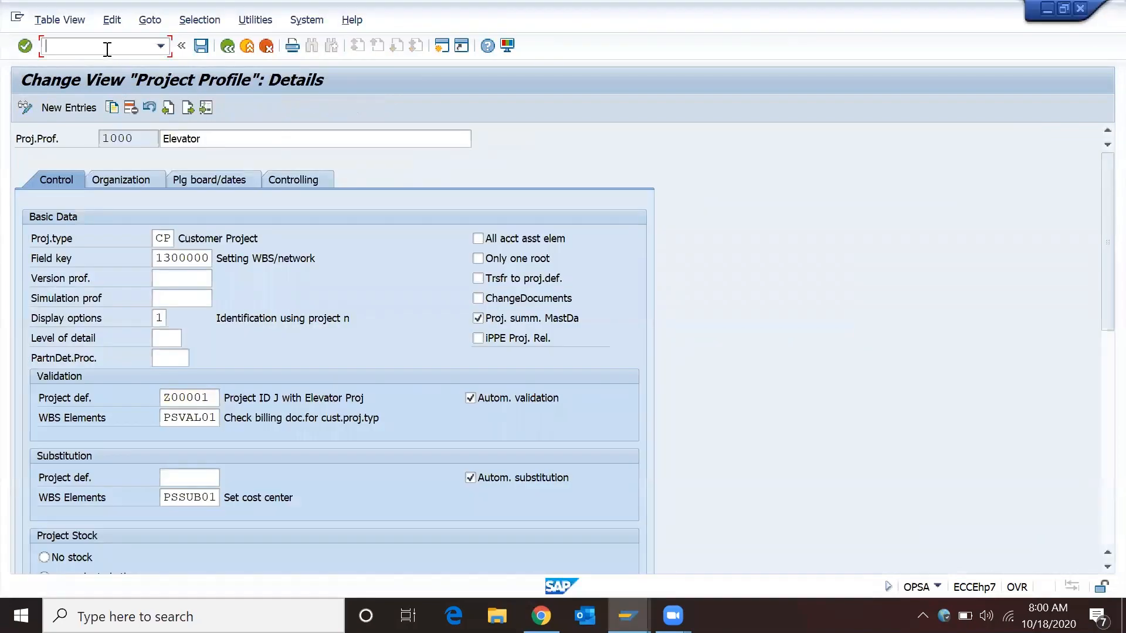
pyautogui.write('/n')
pyautogui.press('BackSpace')
pyautogui.press('BackSpace')
pyautogui.press('BackSpace')
pyautogui.press('BackSpace')
pyautogui.press('BackSpace')
pyautogui.press('BackSpace')
pyautogui.press('BackSpace')
# Return to the PROJ entries list and look at project definition K.00004.
pyautogui.hotkey('alt', 'Tab')
pyautogui.click(114, 376)
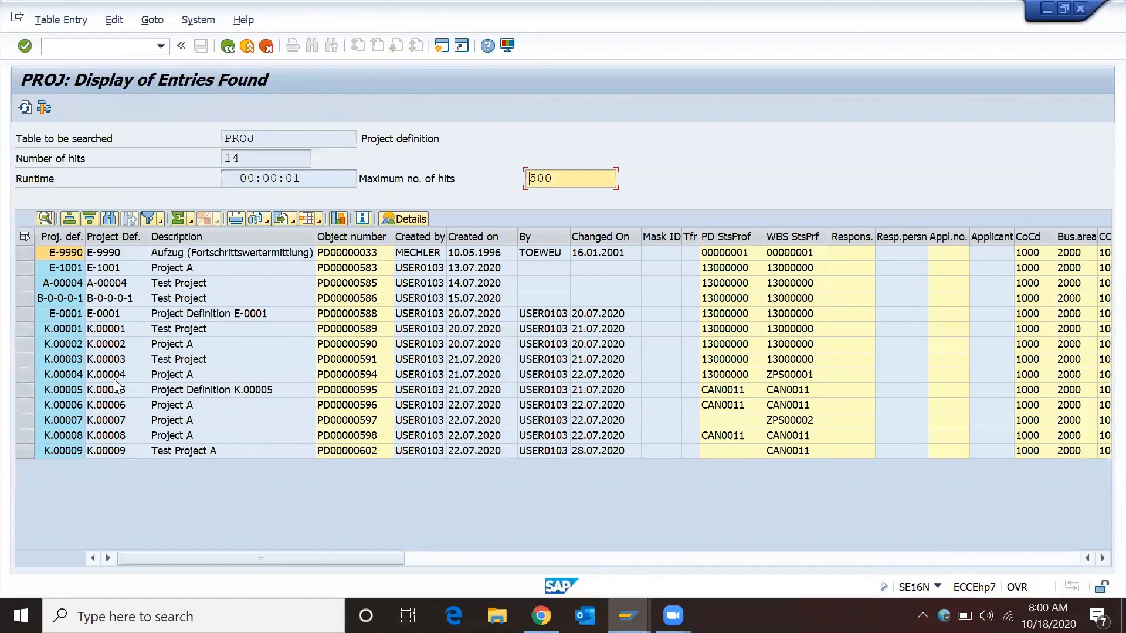
# Pick out project K.00001 in the PROJ entries, open it in Project Builder and expand its full project structure.
pyautogui.click(25, 329)
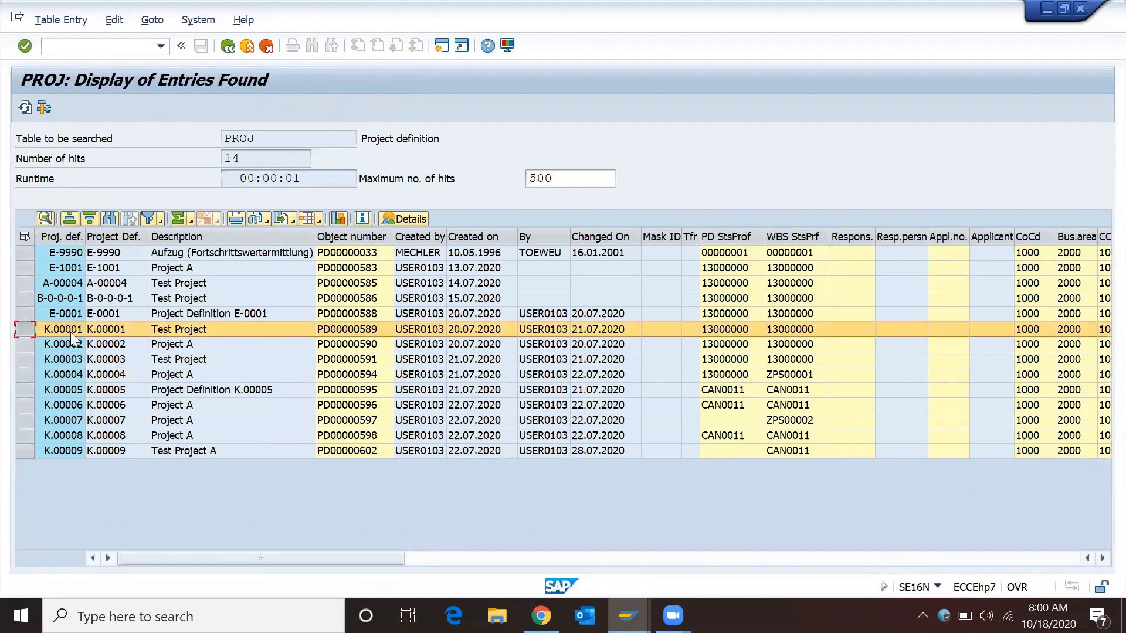
pyautogui.click(65, 331)
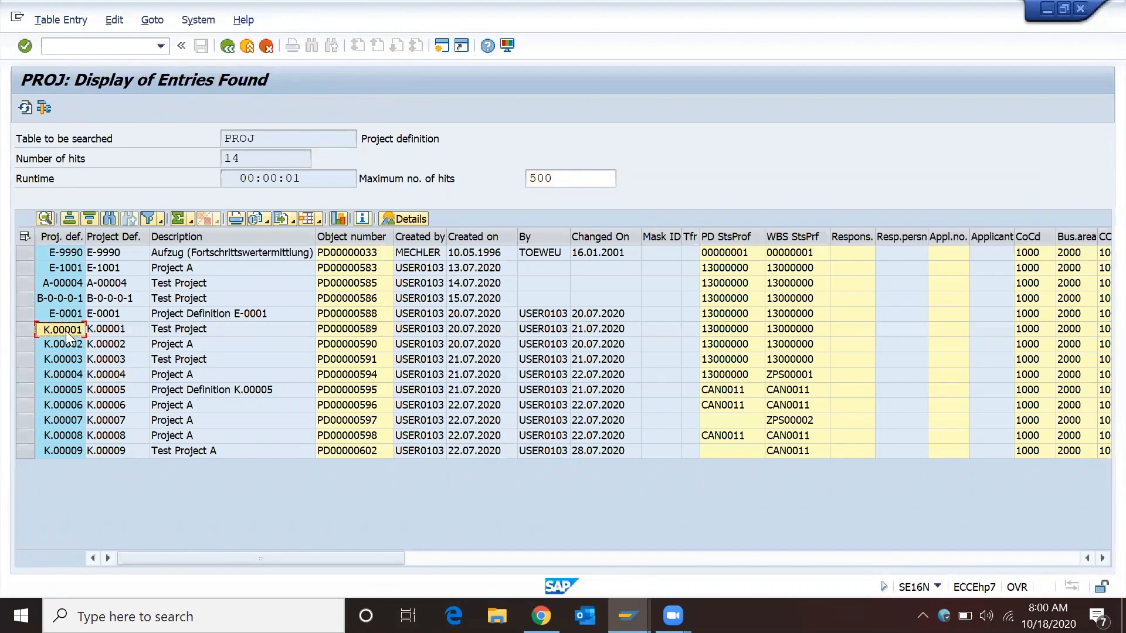
pyautogui.hotkey('alt', 'Tab')
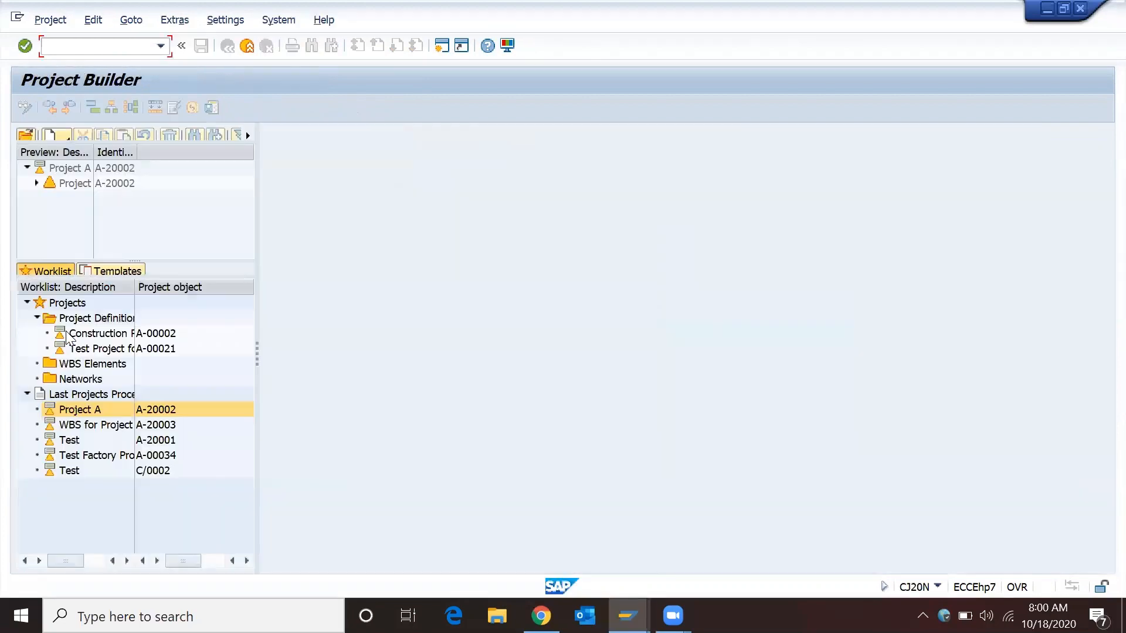
pyautogui.click(24, 137)
pyautogui.write('K.00001')
pyautogui.press('Return')
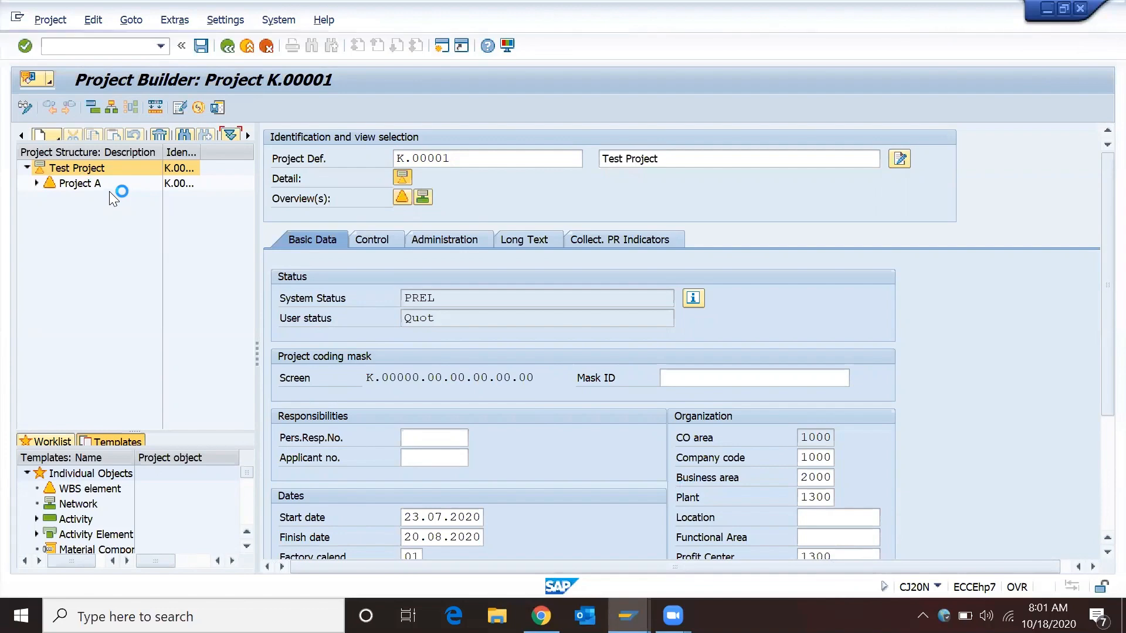
pyautogui.click(230, 132)
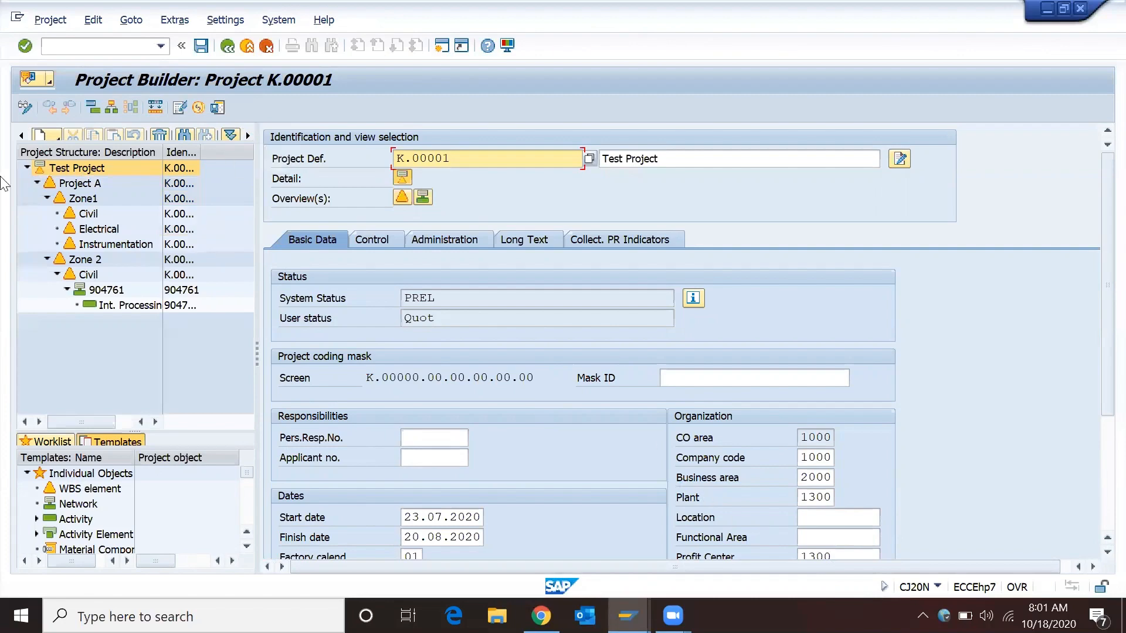
# Open the value search for the project definition's profit center and search for profit centers matching 5*.
pyautogui.click(854, 555)
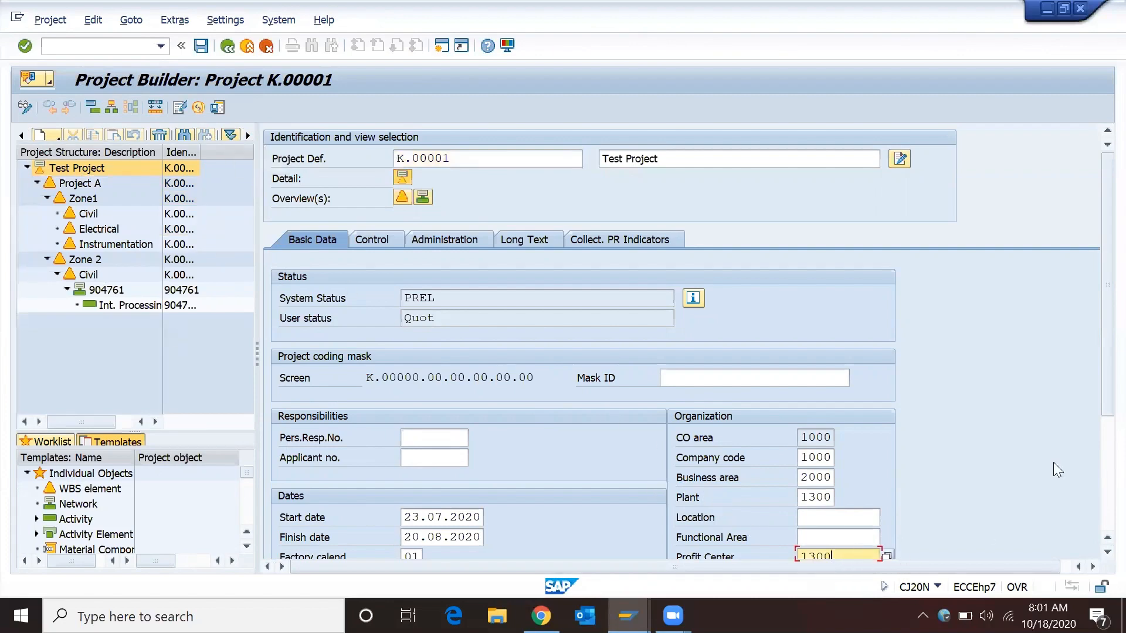
pyautogui.scroll(-2, 1098, 388)
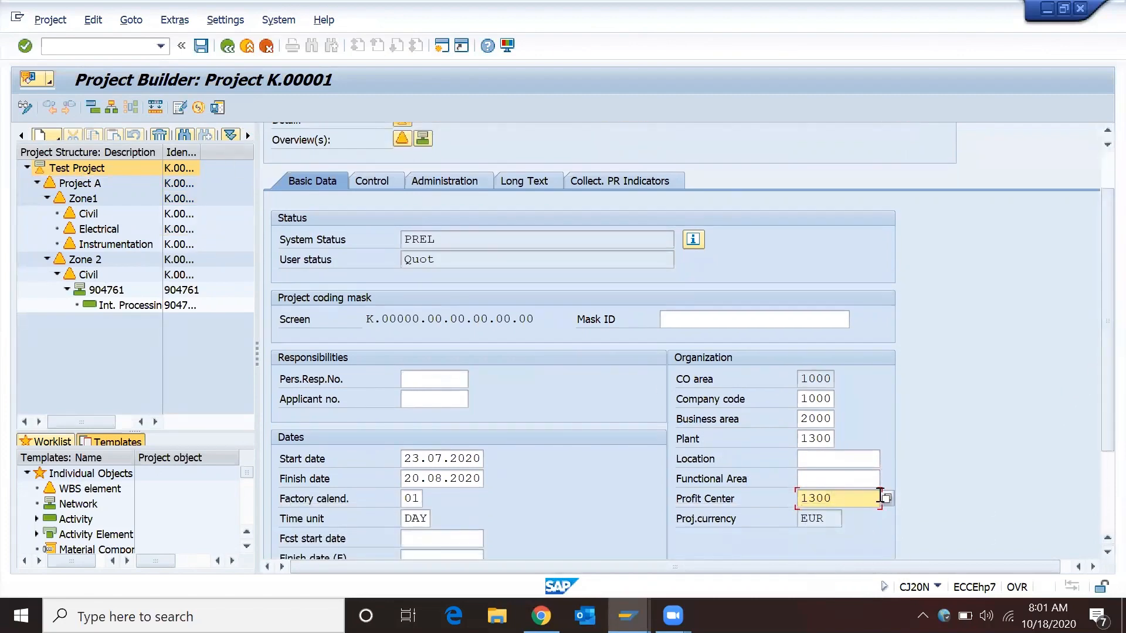
pyautogui.click(886, 498)
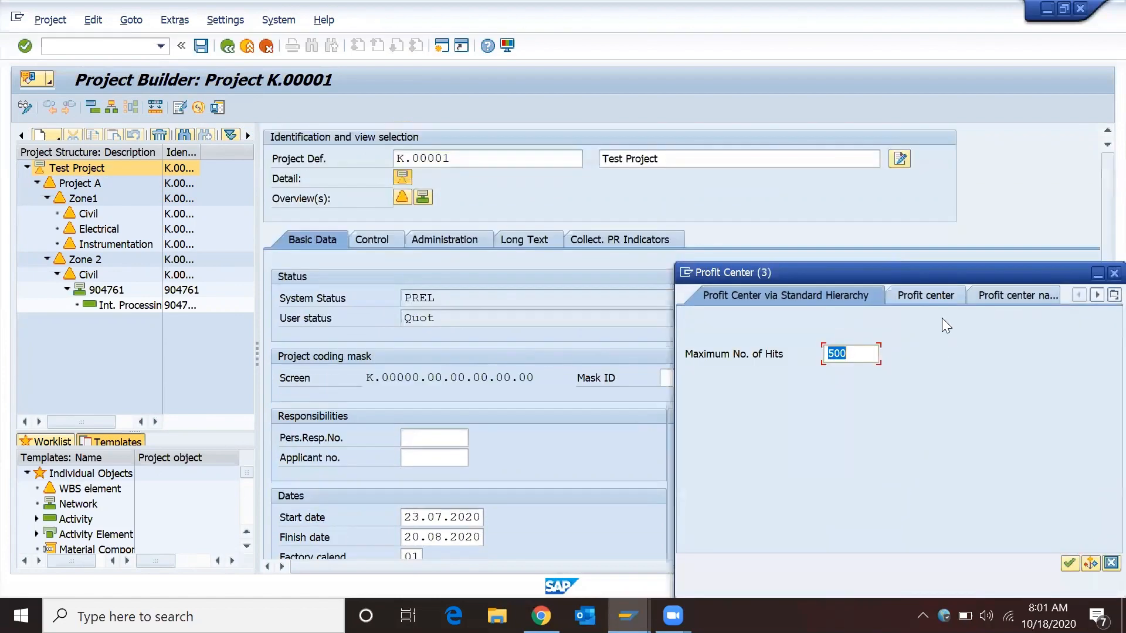
pyautogui.click(937, 296)
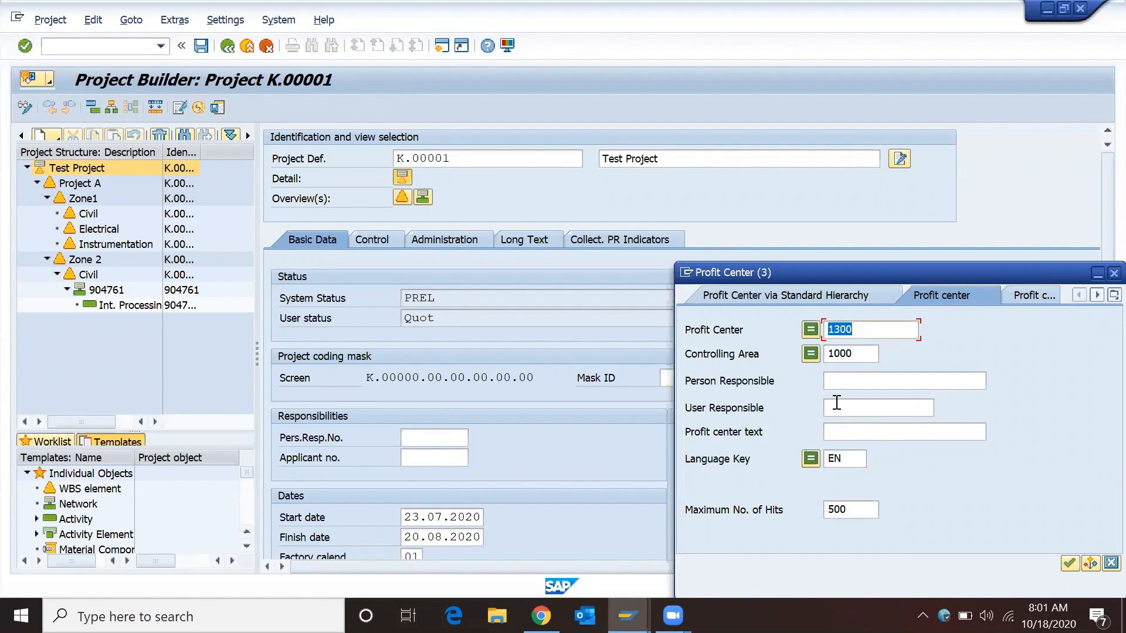
pyautogui.click(878, 327)
pyautogui.press('BackSpace')
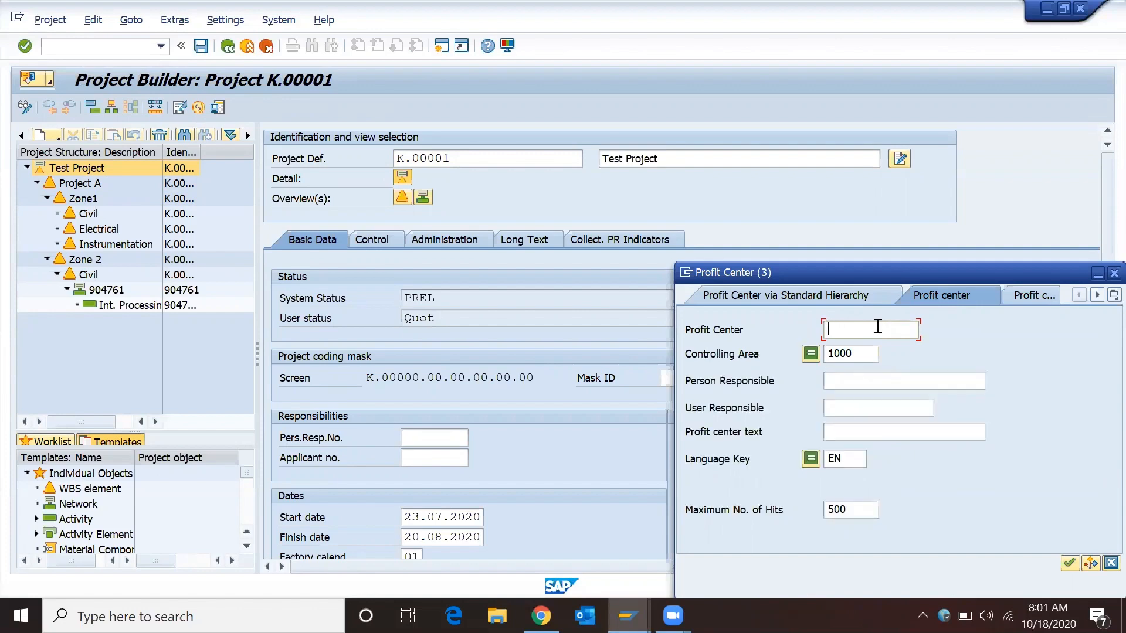
pyautogui.write('5*')
pyautogui.press('Return')
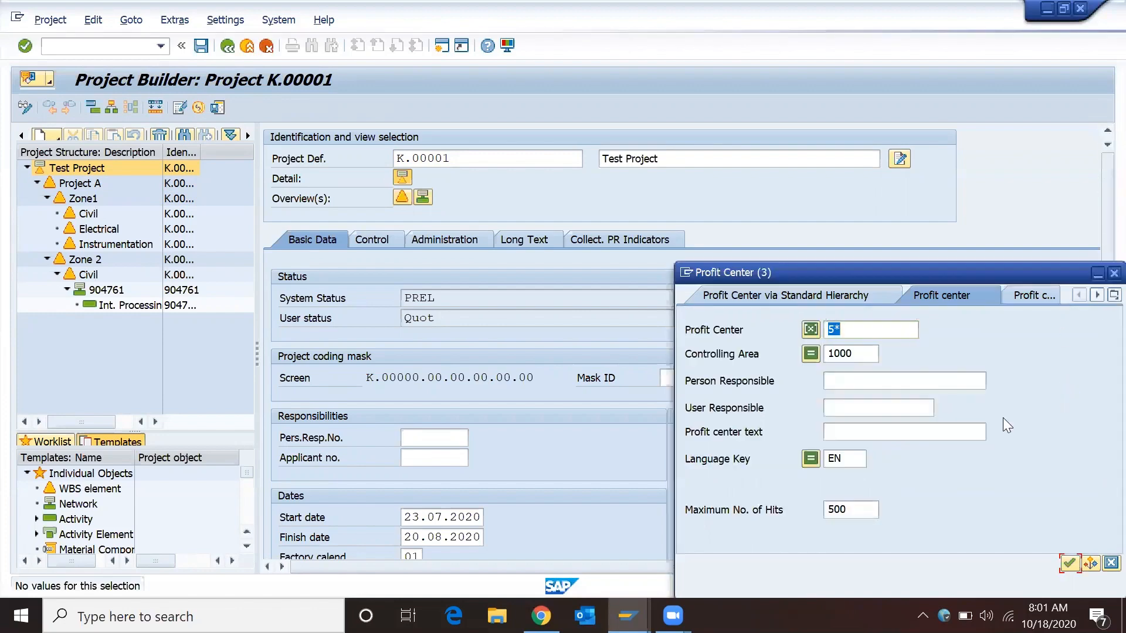
# Clear the maximum number of hits and the profit center filter, and list the profit centers of controlling area 1000.
pyautogui.doubleClick(862, 514)
pyautogui.press('Delete')
pyautogui.press('Return')
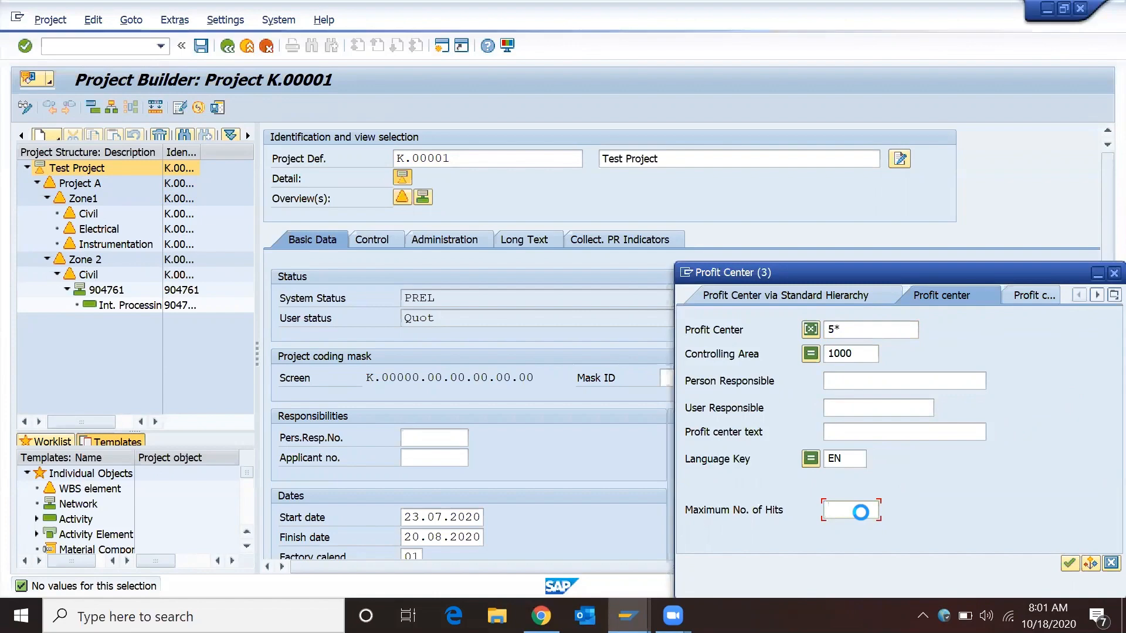
pyautogui.doubleClick(837, 329)
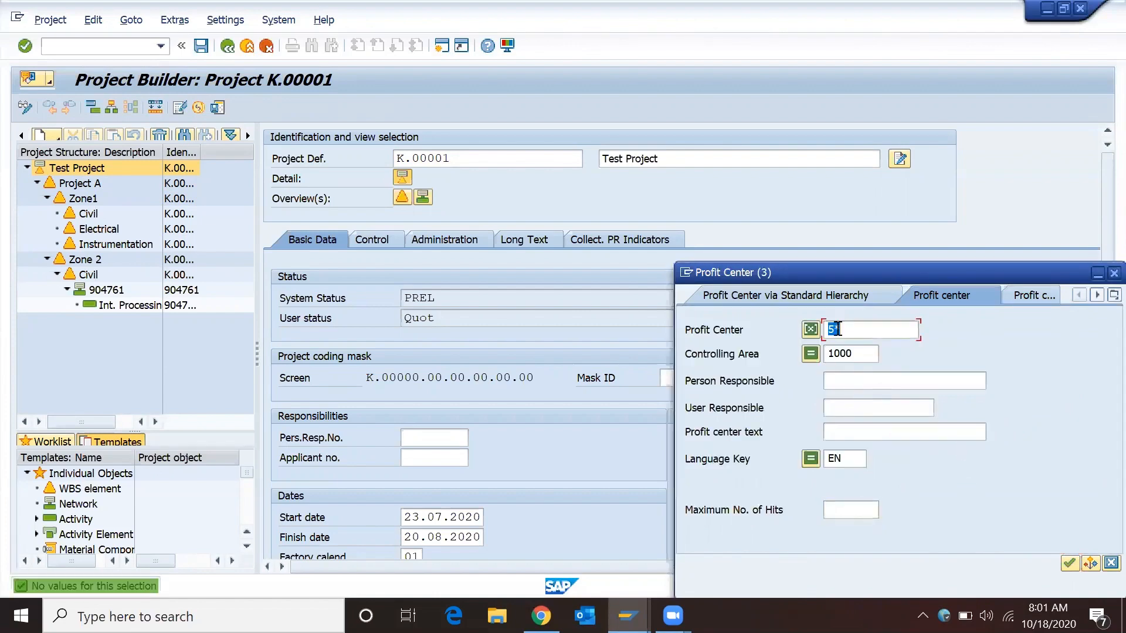
pyautogui.press('Delete')
pyautogui.press('Return')
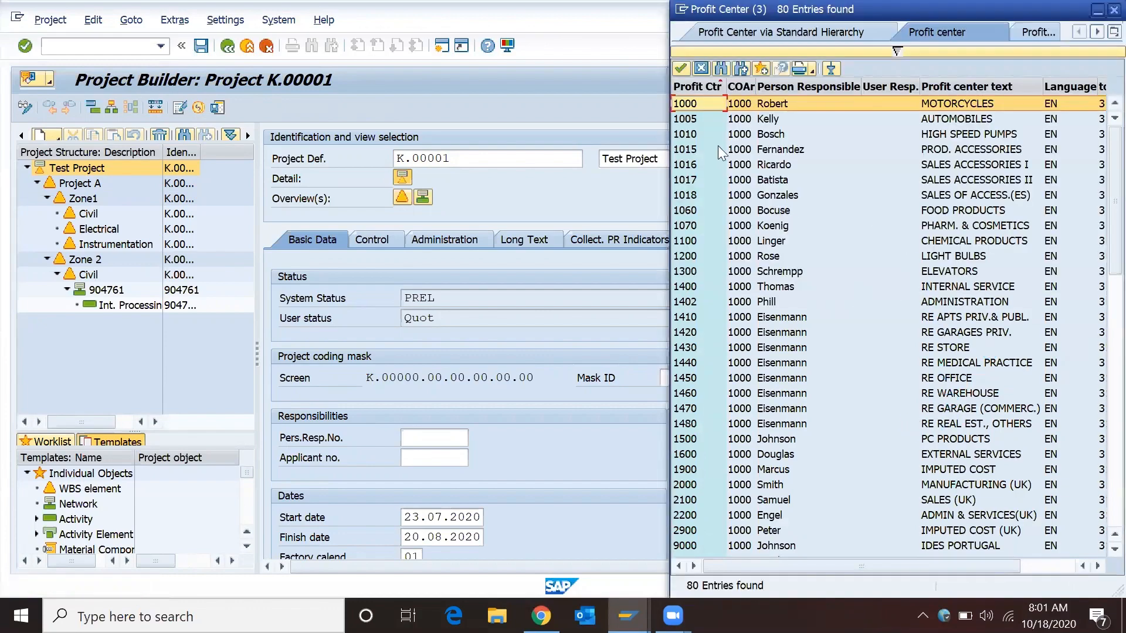
# Browse the profit center list and assign profit center T-2003 to the project definition.
pyautogui.scroll(-3, 749, 354)
pyautogui.scroll(-6, 750, 352)
pyautogui.scroll(-2, 765, 380)
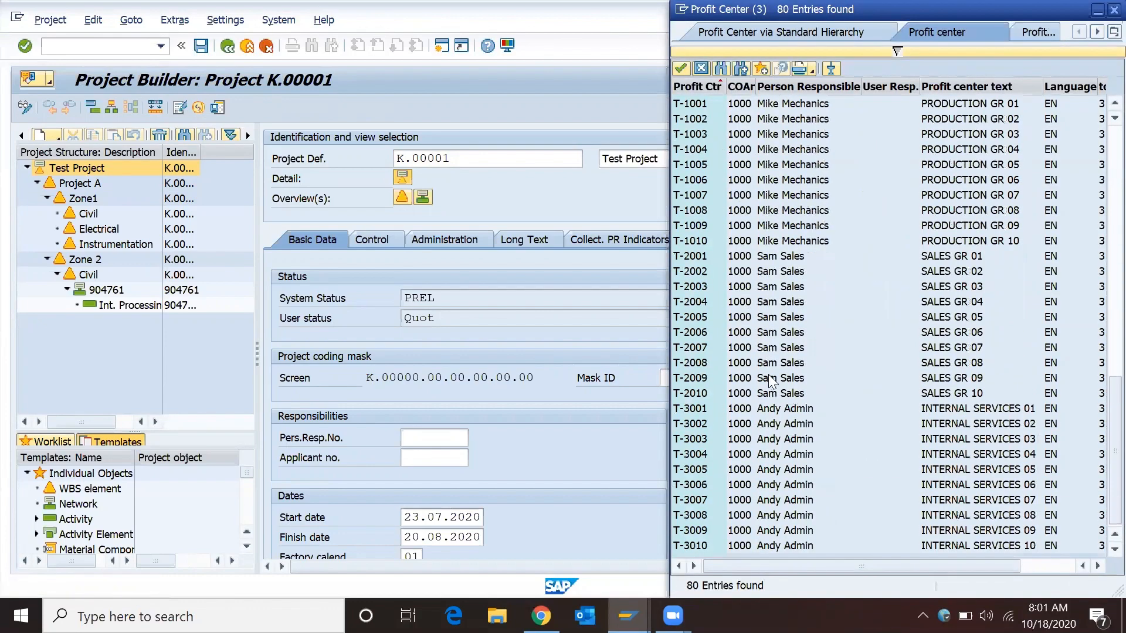
pyautogui.scroll(10, 782, 372)
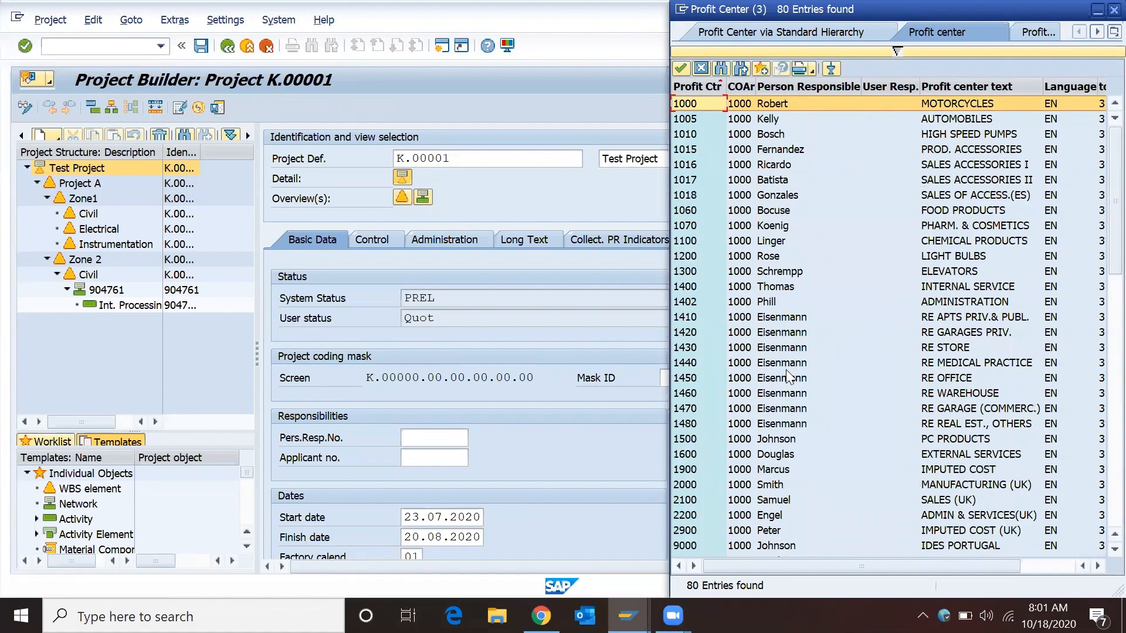
pyautogui.scroll(-15, 786, 369)
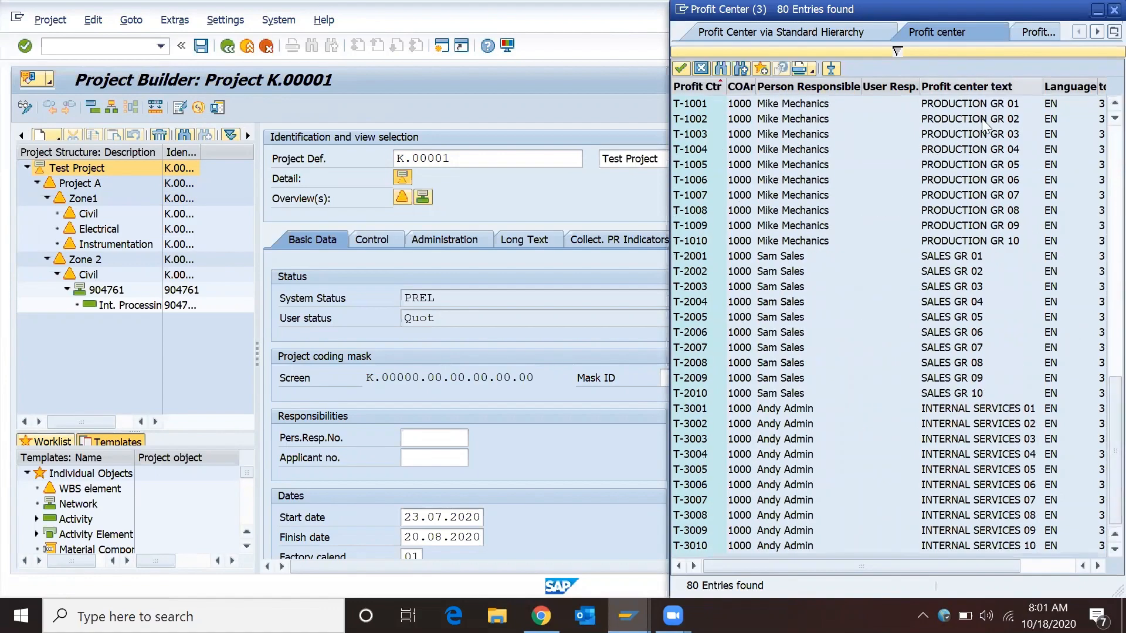
pyautogui.click(977, 52)
pyautogui.click(865, 96)
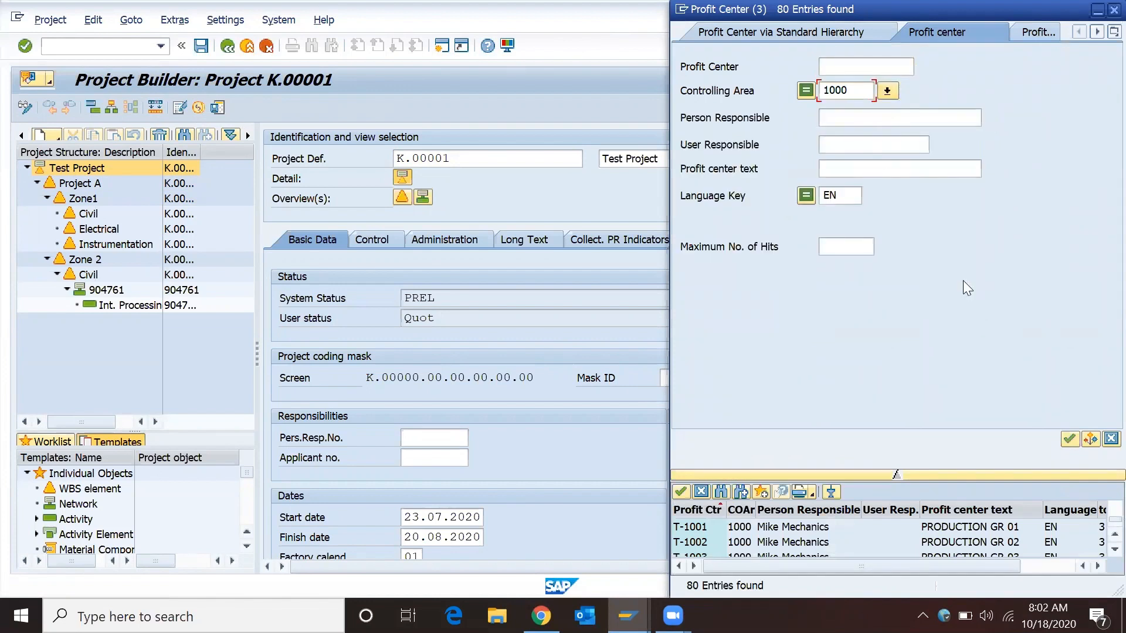
pyautogui.click(1098, 439)
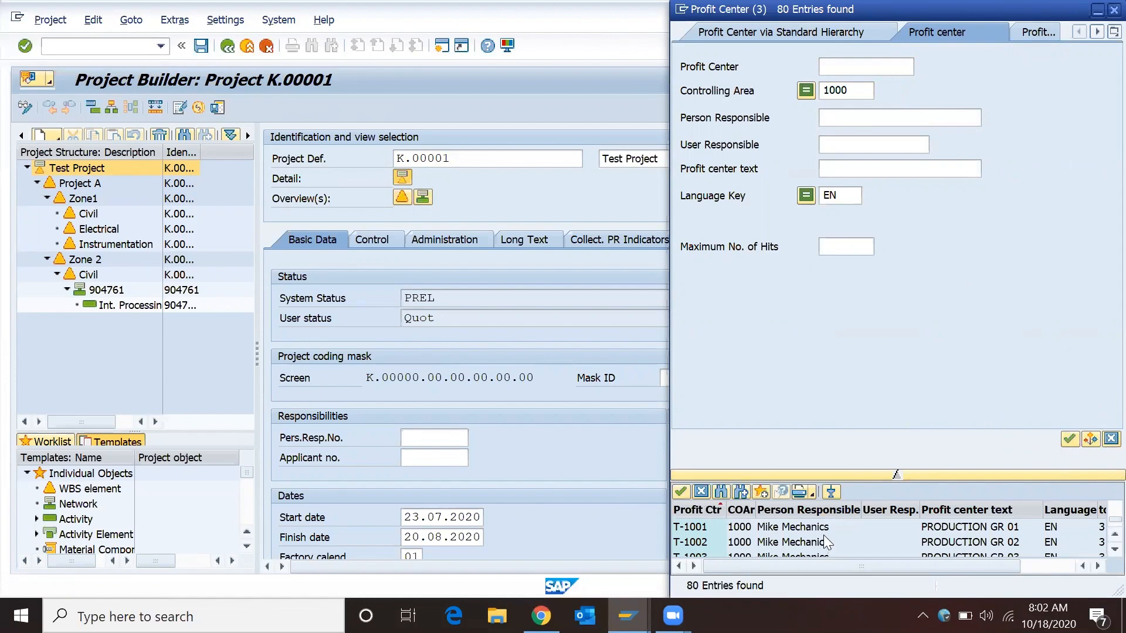
pyautogui.scroll(-4, 823, 535)
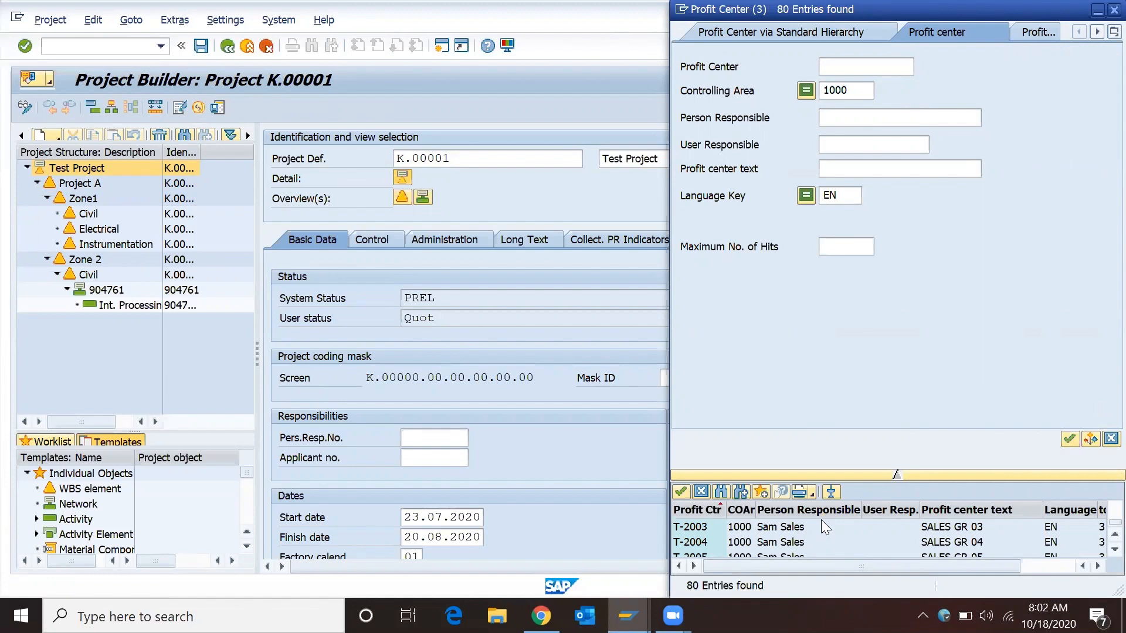
pyautogui.doubleClick(744, 528)
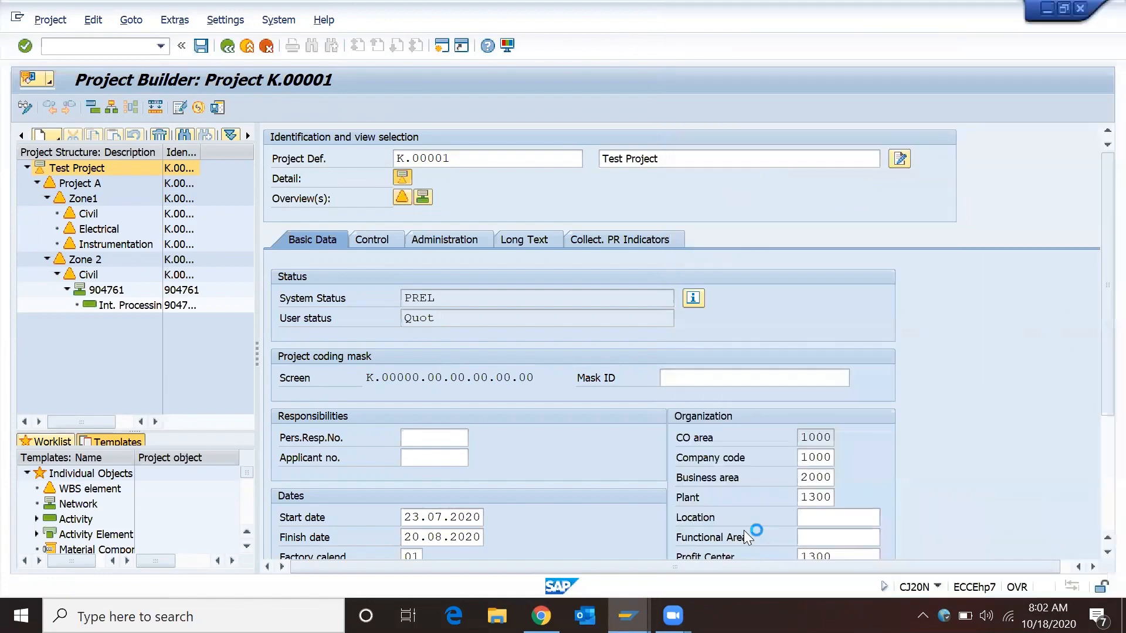
pyautogui.press('Return')
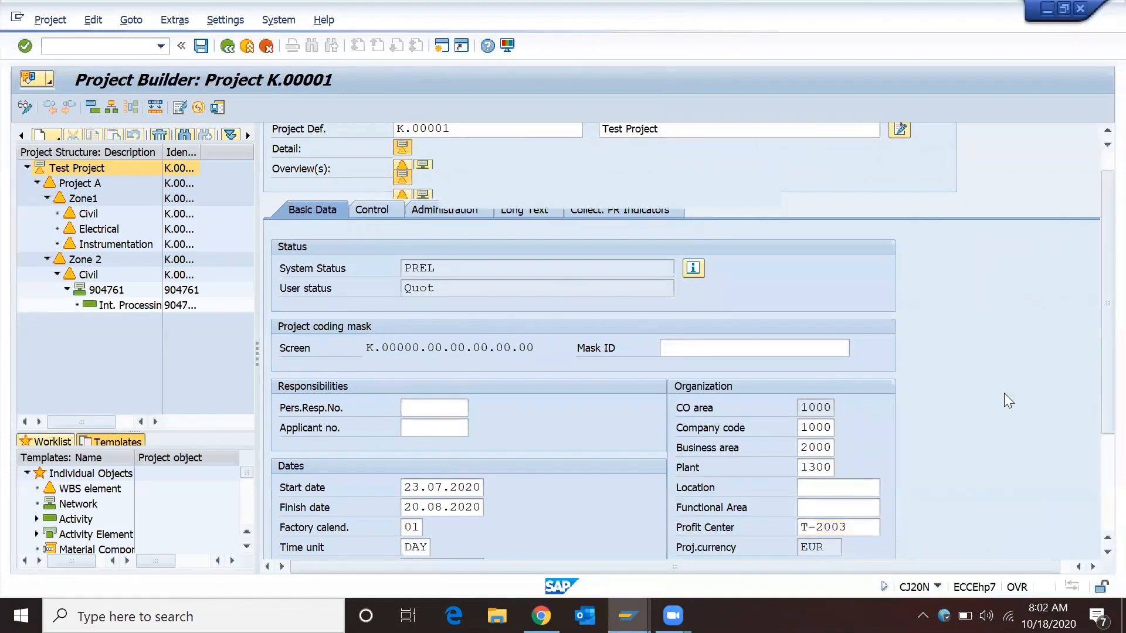
# Run the validation on project K.00001 and close the validation messages.
pyautogui.click(593, 317)
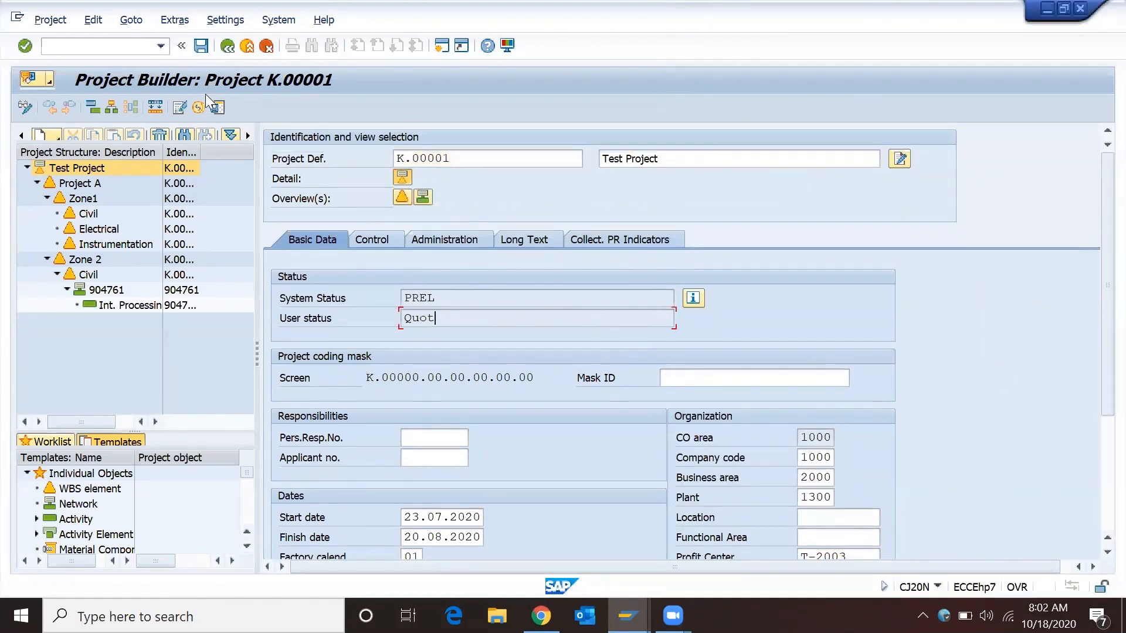
pyautogui.click(218, 109)
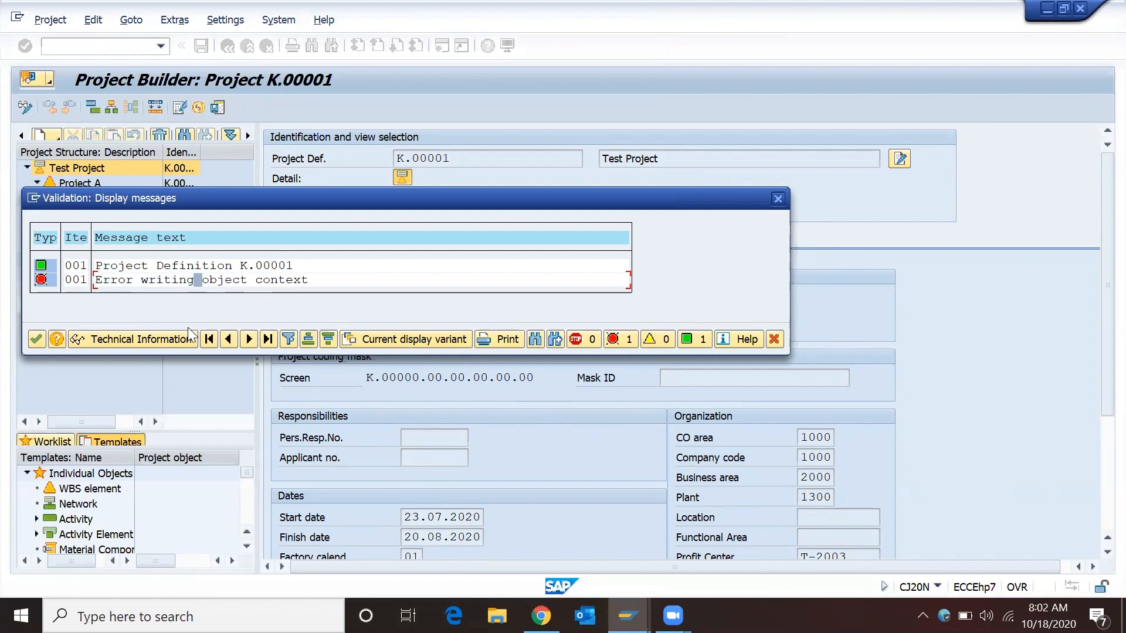
pyautogui.click(774, 339)
# Compare the prerequisite and check of validation Z00001 step 002 with the project's data in Project Builder.
pyautogui.moveTo(628, 616)
pyautogui.click(531, 534)
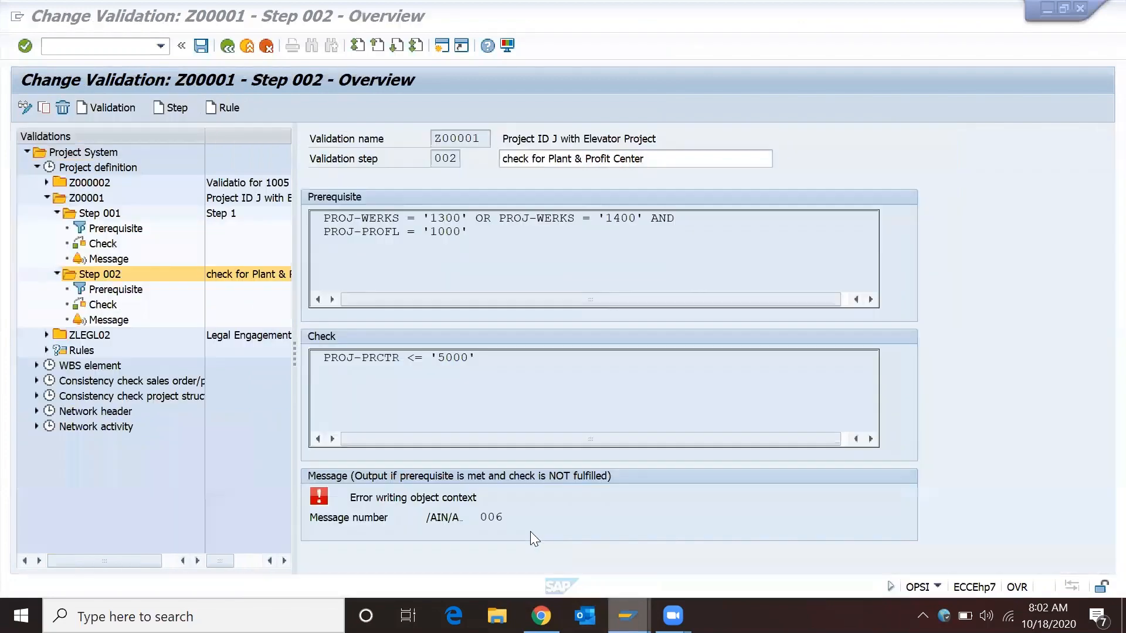
pyautogui.click(503, 233)
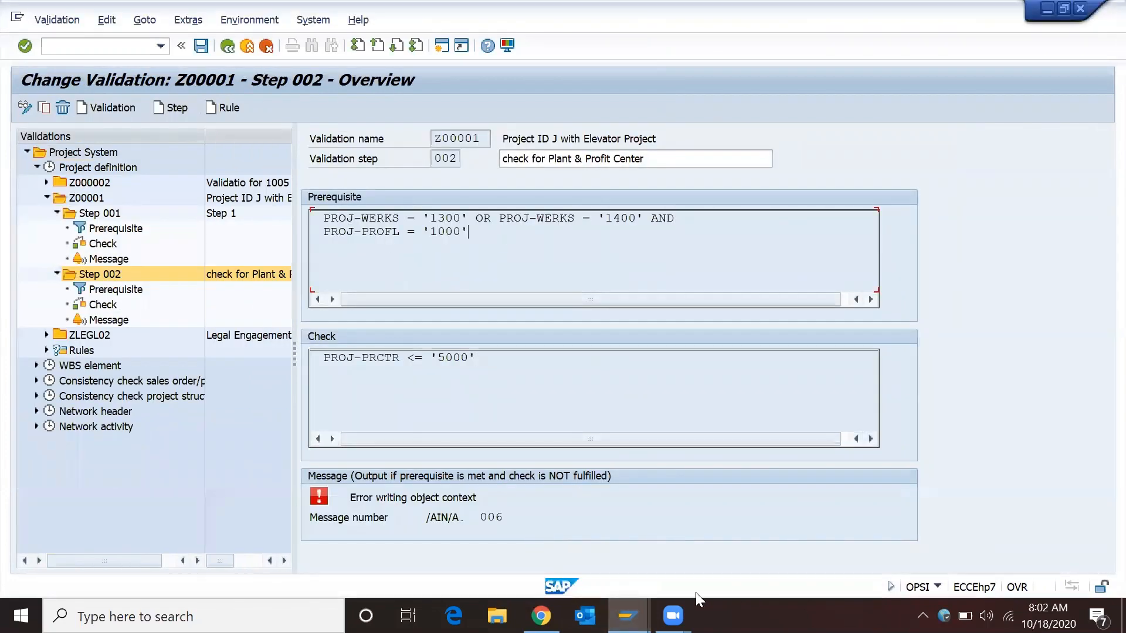
pyautogui.moveTo(629, 615)
pyautogui.click(897, 533)
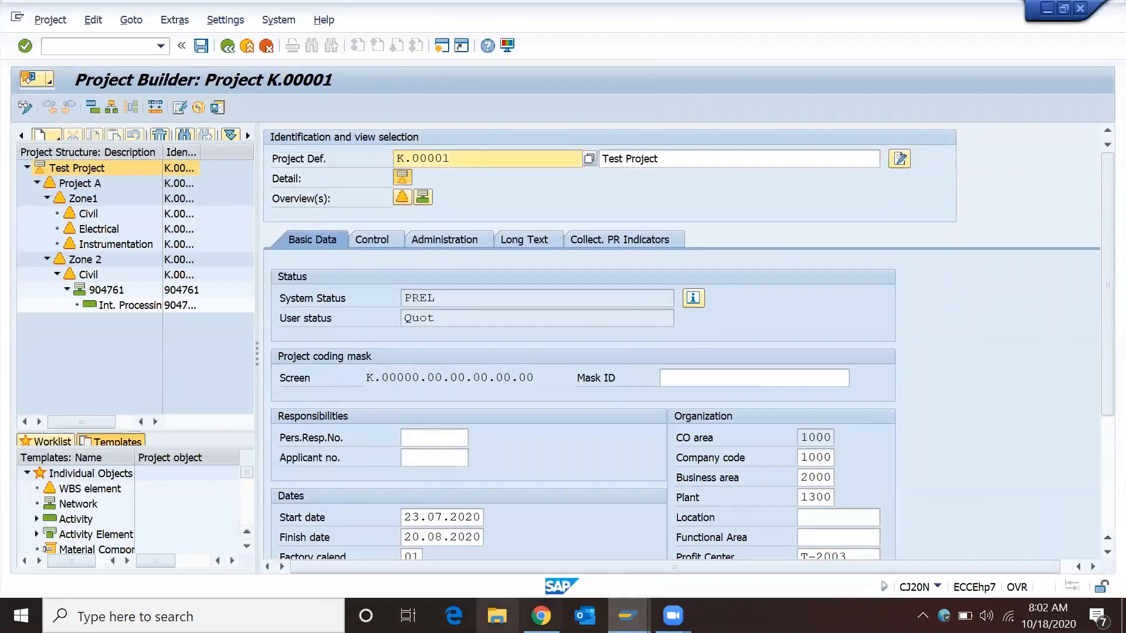
pyautogui.click(531, 549)
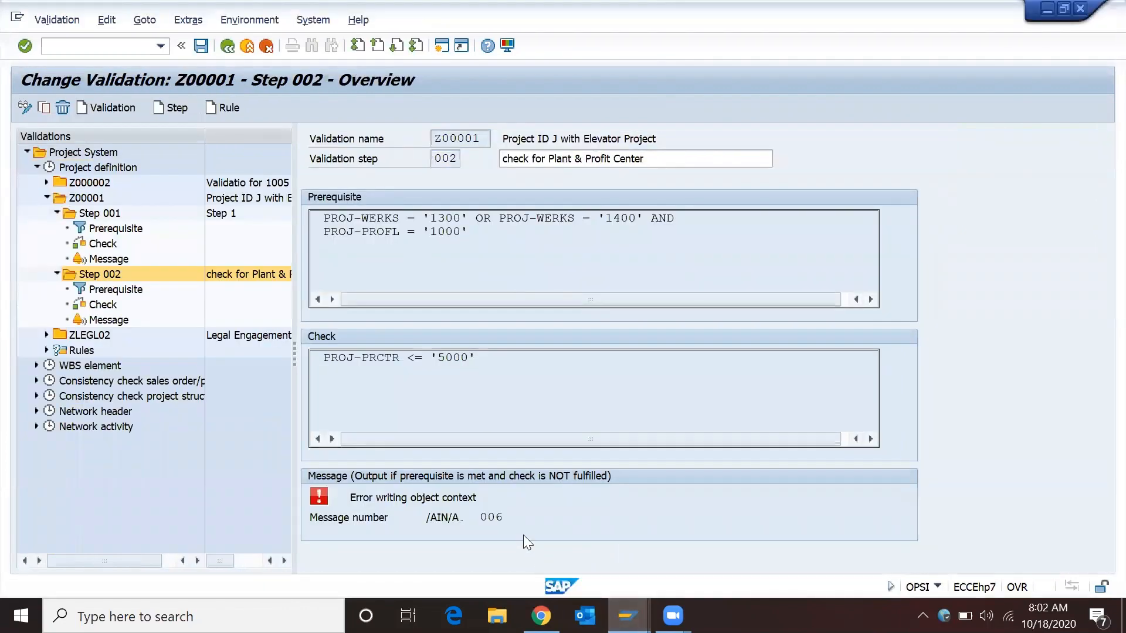
# Collapse the project definition validations, then expand and select the WBS element node.
pyautogui.click(46, 198)
pyautogui.click(36, 168)
pyautogui.click(39, 184)
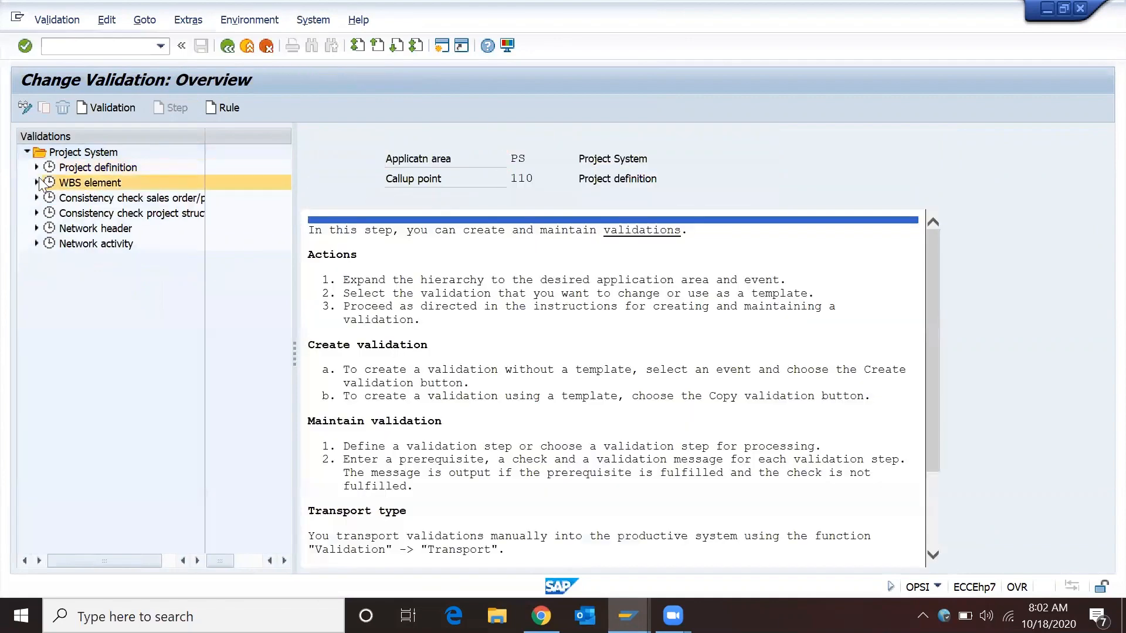
pyautogui.click(36, 182)
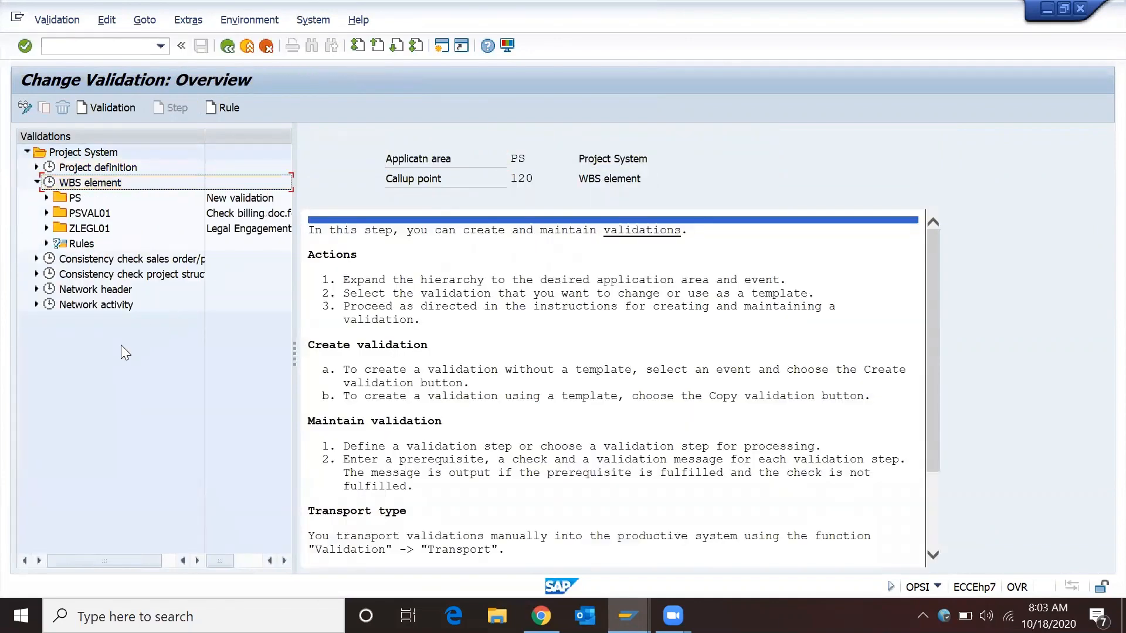
pyautogui.click(60, 183)
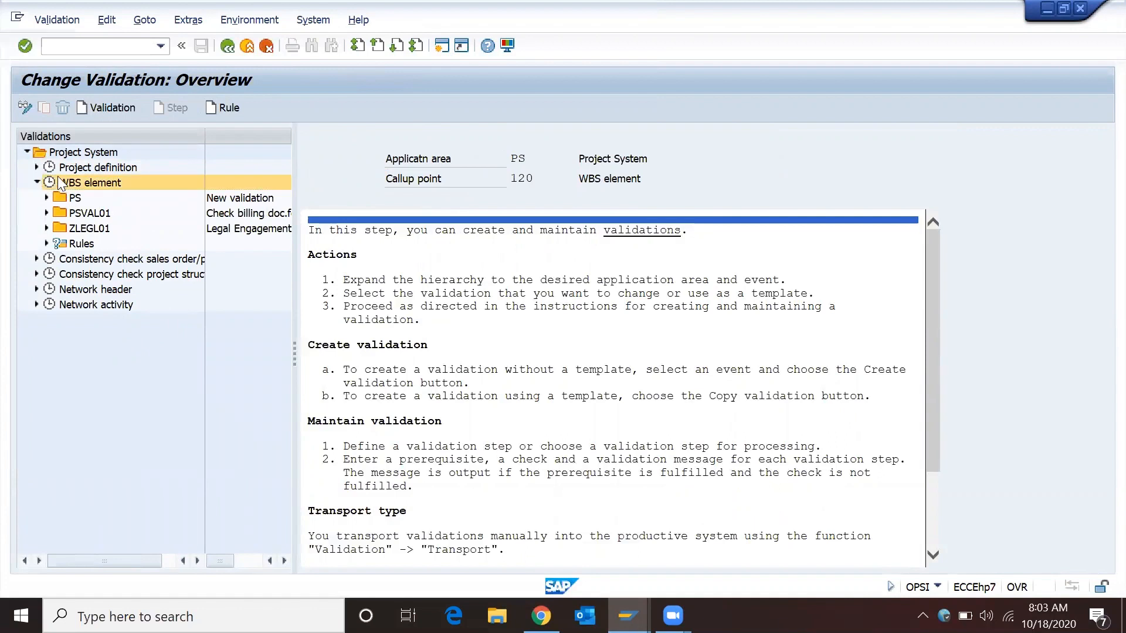
# Start a new validation for the WBS element call-up point and enter ZPS0001 as its name.
pyautogui.click(96, 109)
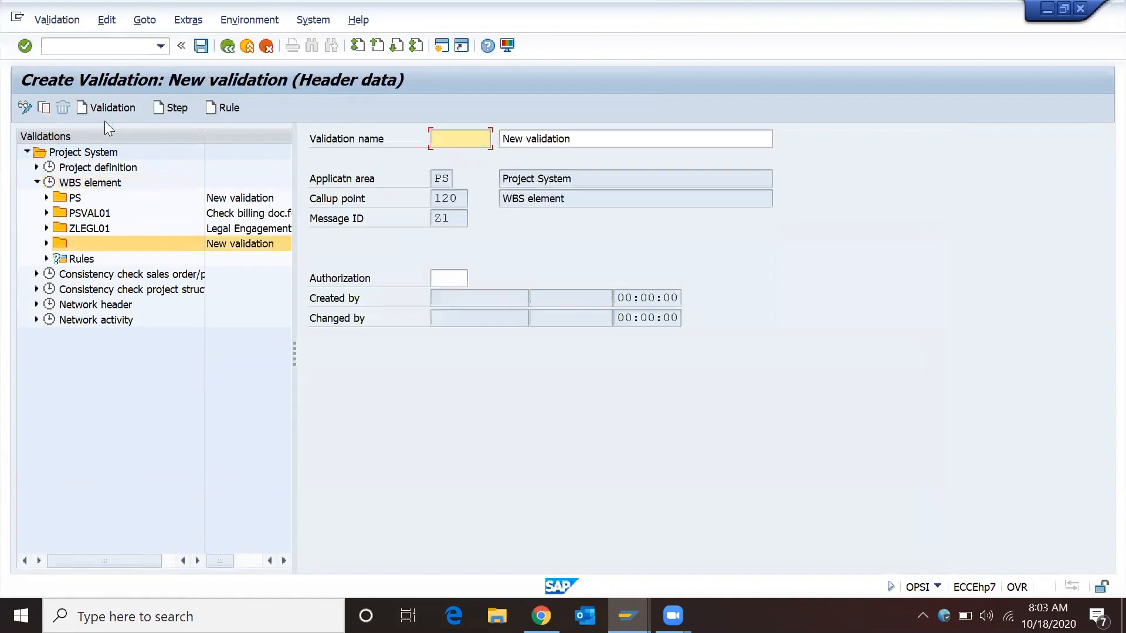
pyautogui.write('Z00000')
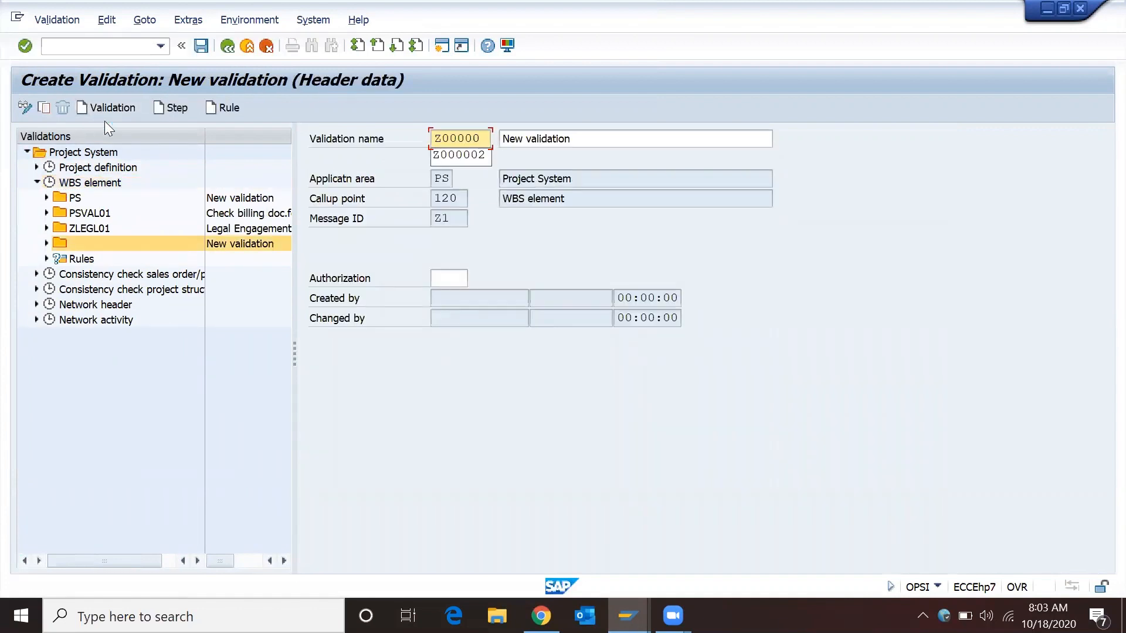
pyautogui.press('Left')
pyautogui.press('Left')
pyautogui.press('Left')
pyautogui.press('Left')
pyautogui.press('Left')
pyautogui.press('Left')
pyautogui.press('Right')
pyautogui.write('PS0001')
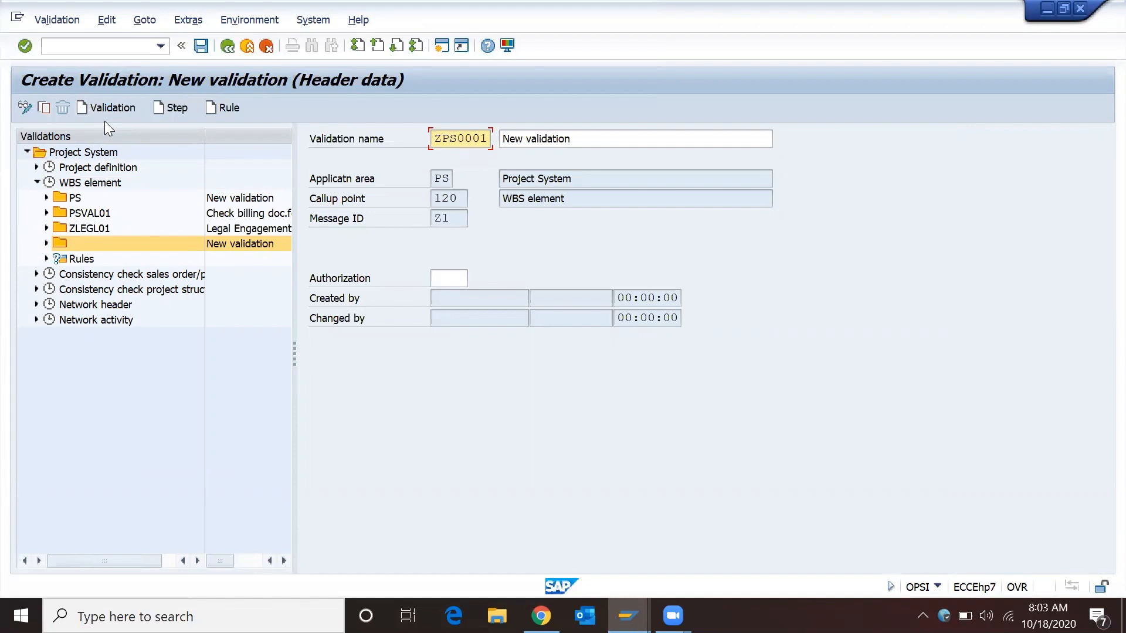
pyautogui.press('Tab')
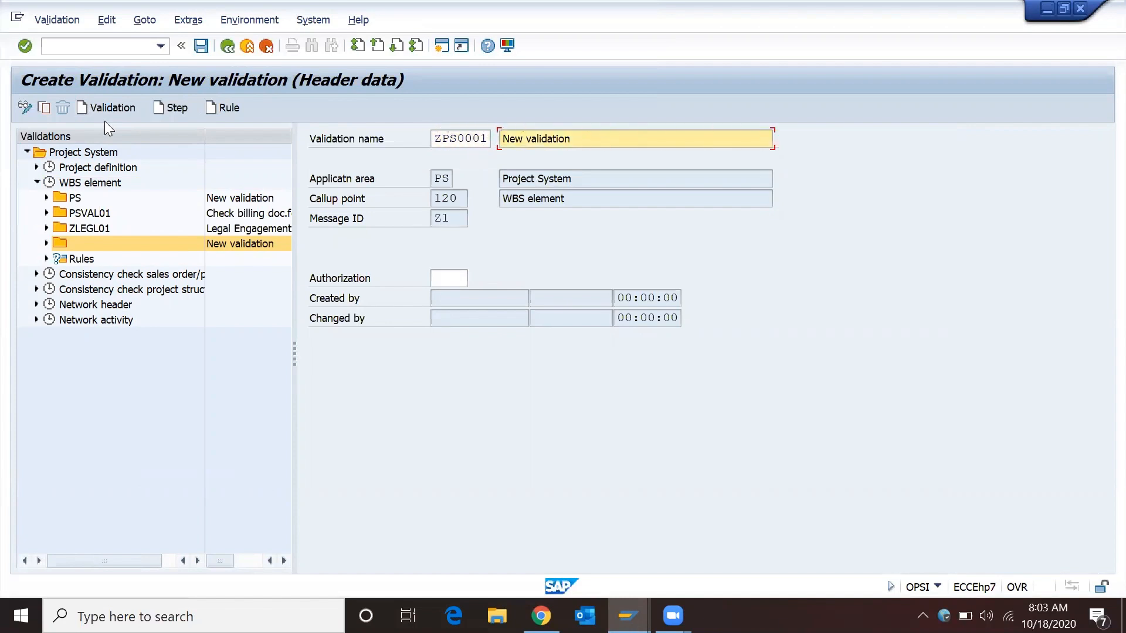
# Describe validation ZPS0001 as "Validation for 1005" and confirm the header data.
pyautogui.write('Validation for 100')
pyautogui.press('BackSpace')
pyautogui.press('BackSpace')
pyautogui.write('=')
pyautogui.press('BackSpace')
pyautogui.press('BackSpace')
pyautogui.write('1005')
pyautogui.press('Return')
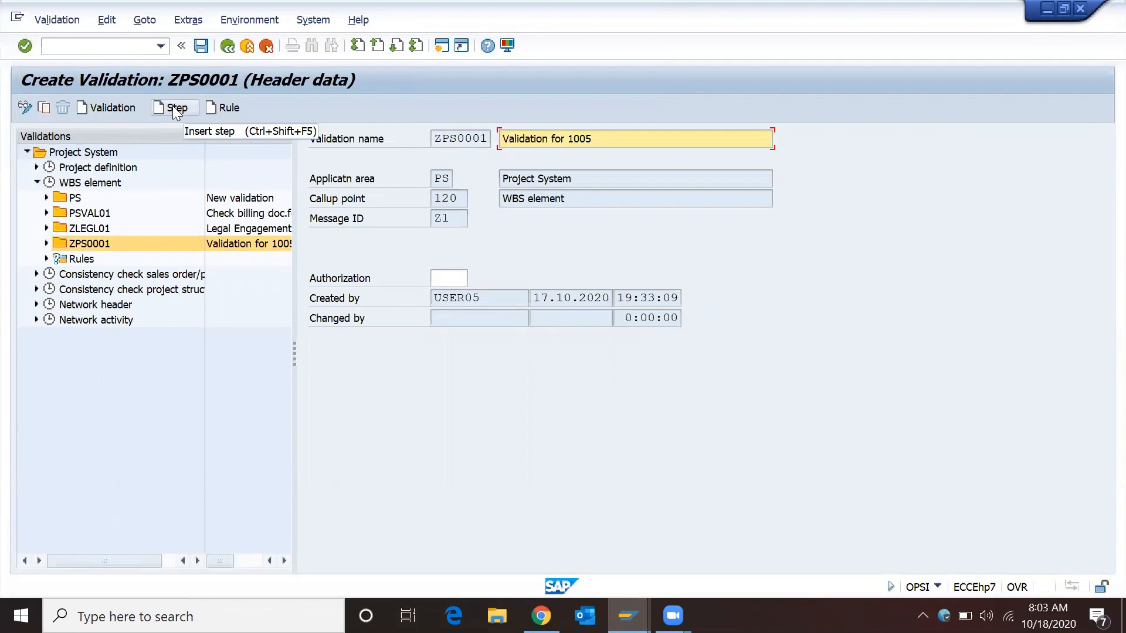
# Review the WBS hierarchy of project K.00001 in Project Builder, then return to validation ZPS0001.
pyautogui.click(638, 598)
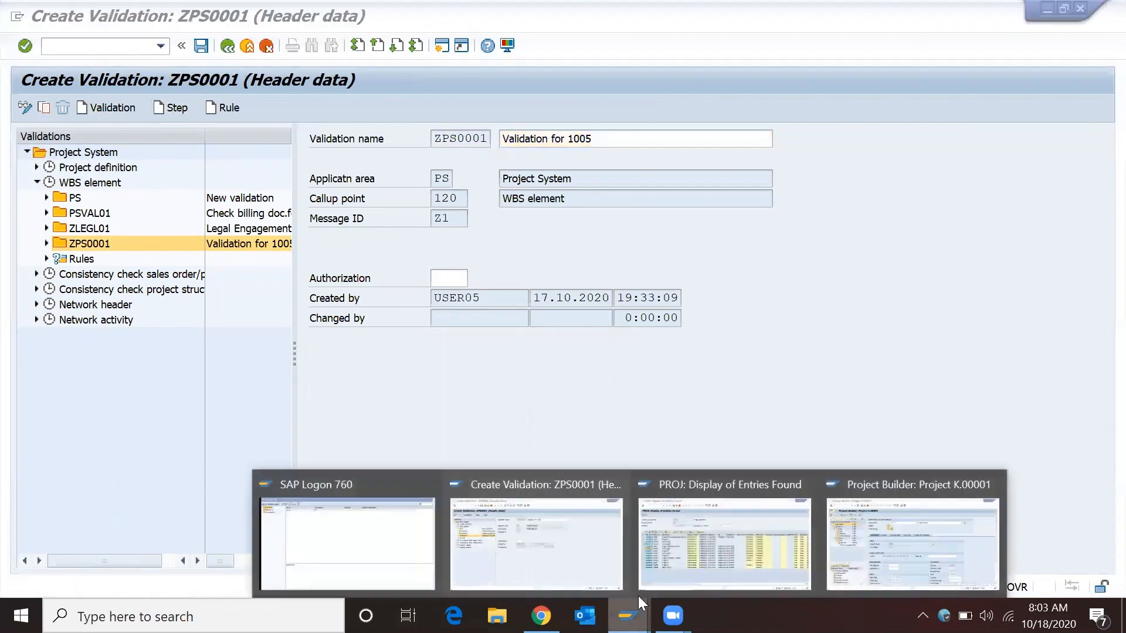
pyautogui.click(873, 538)
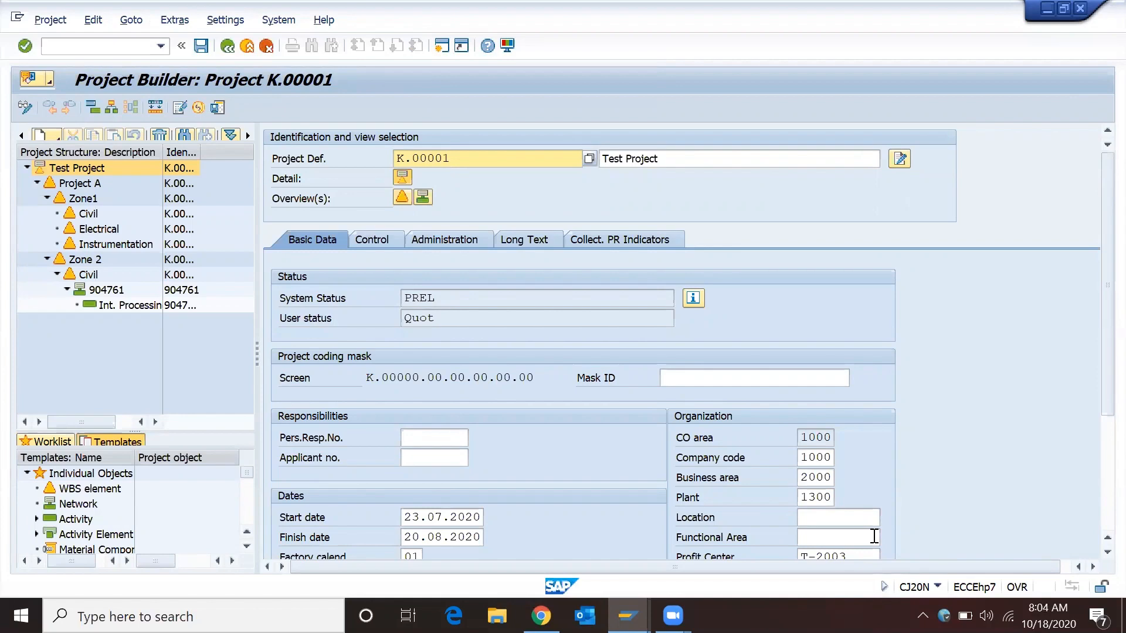
pyautogui.hotkey('alt', 'Tab')
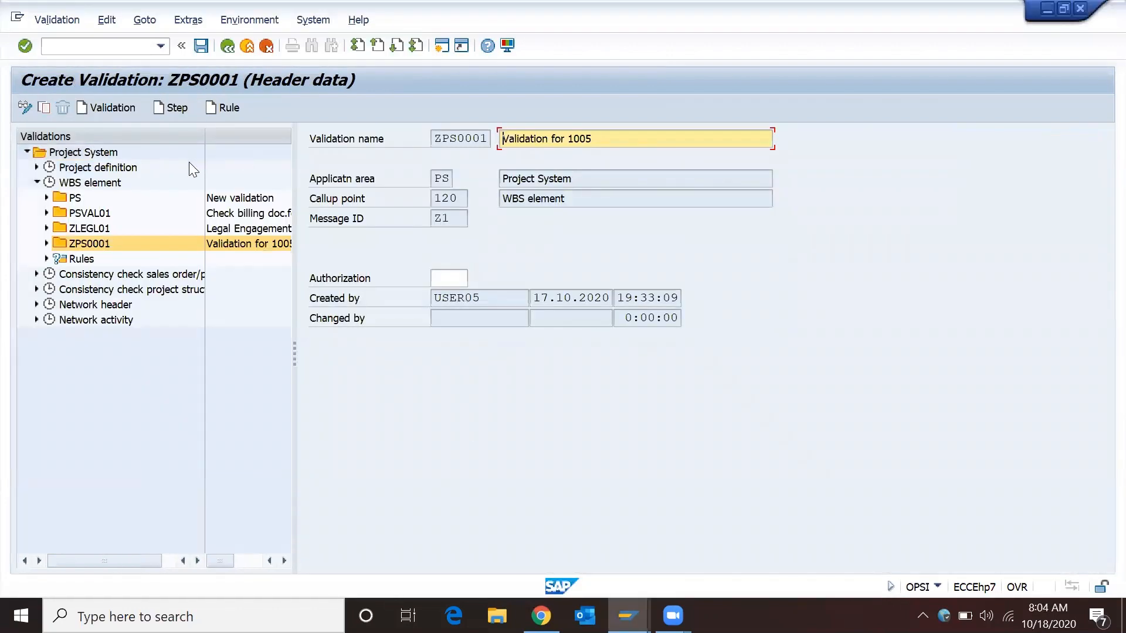
# Add a step to validation ZPS0001 and describe it as "Validation for Levels of WBS".
pyautogui.click(166, 108)
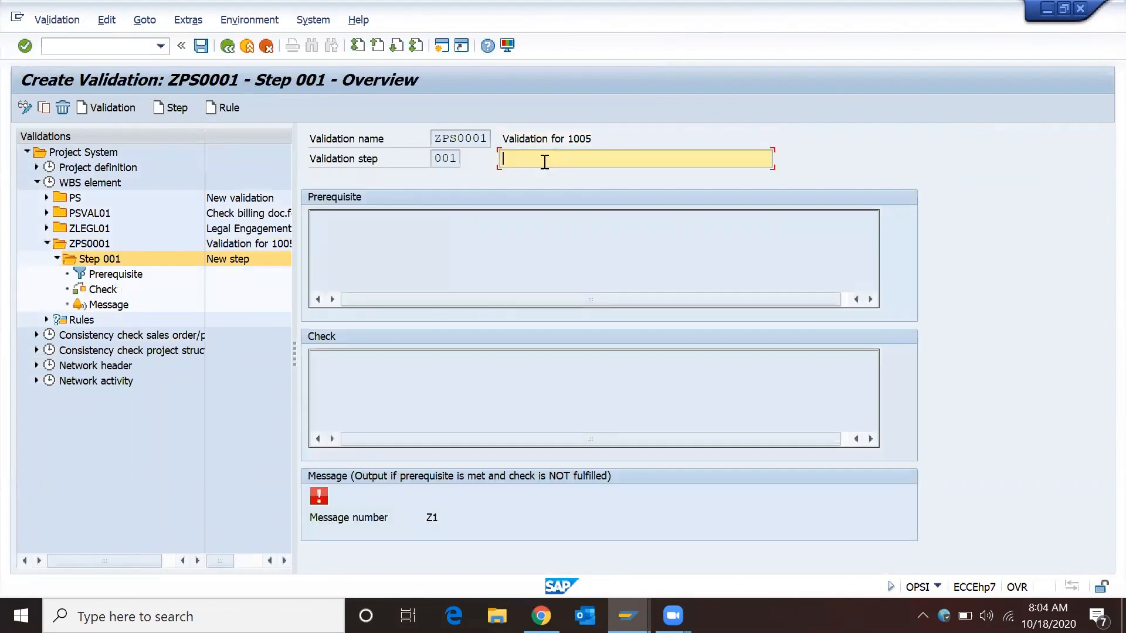
pyautogui.write('Vali')
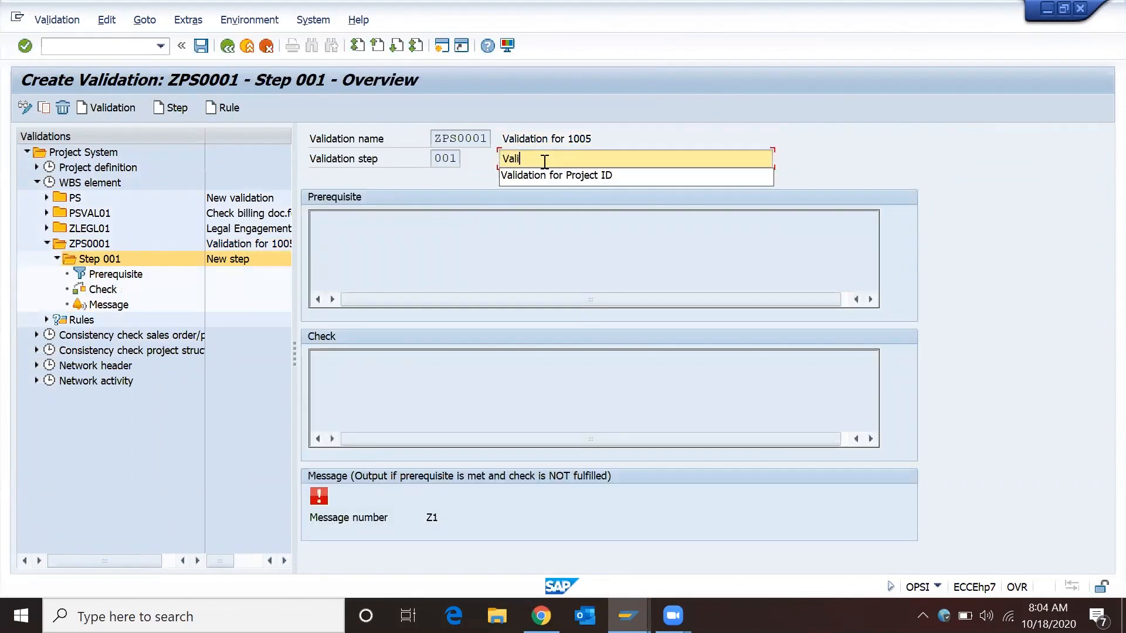
pyautogui.write('dation for Levels of WBS')
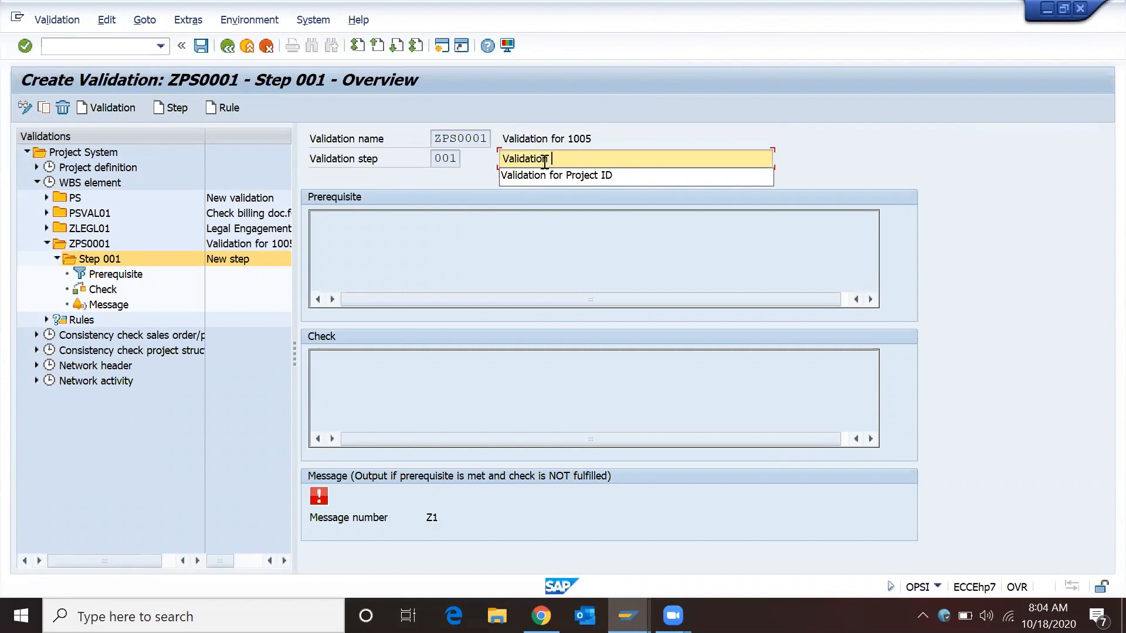
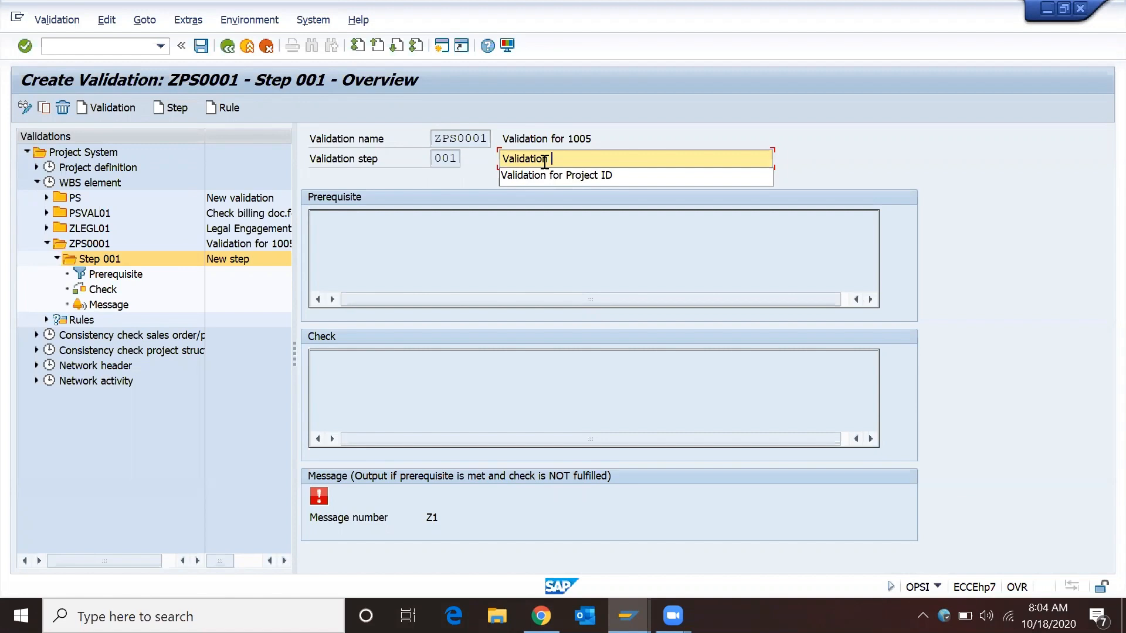
pyautogui.write('for L')
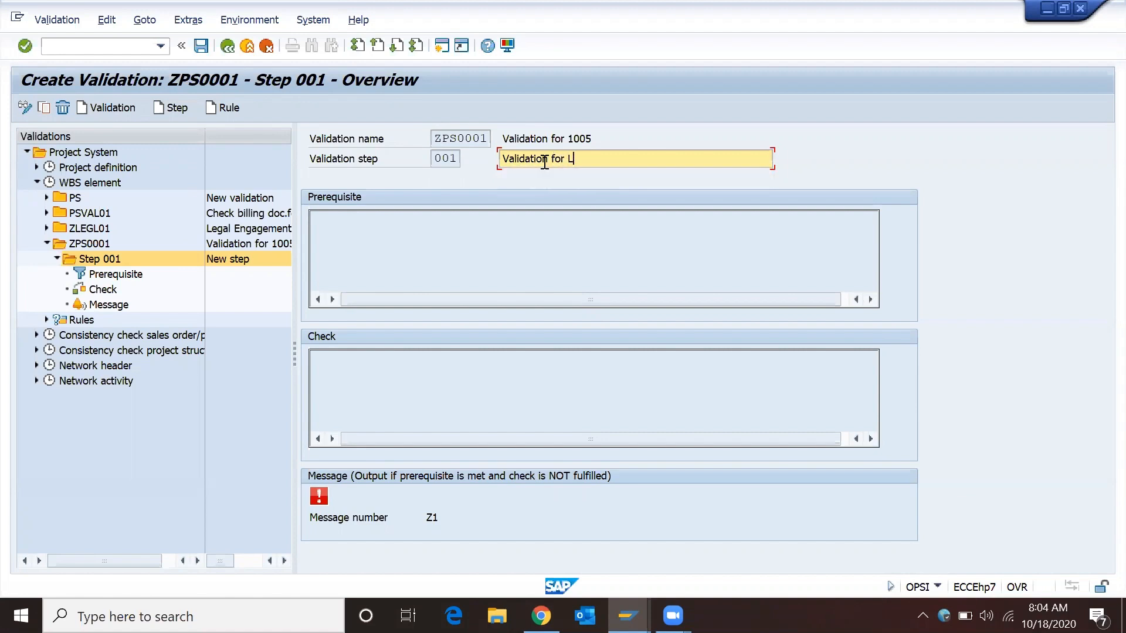
pyautogui.write('evels of WBS')
# Define the prerequisite of step 001 as Project Profile equal to 1005, using field PROJ-PROFL of the project definition structure.
pyautogui.doubleClick(112, 276)
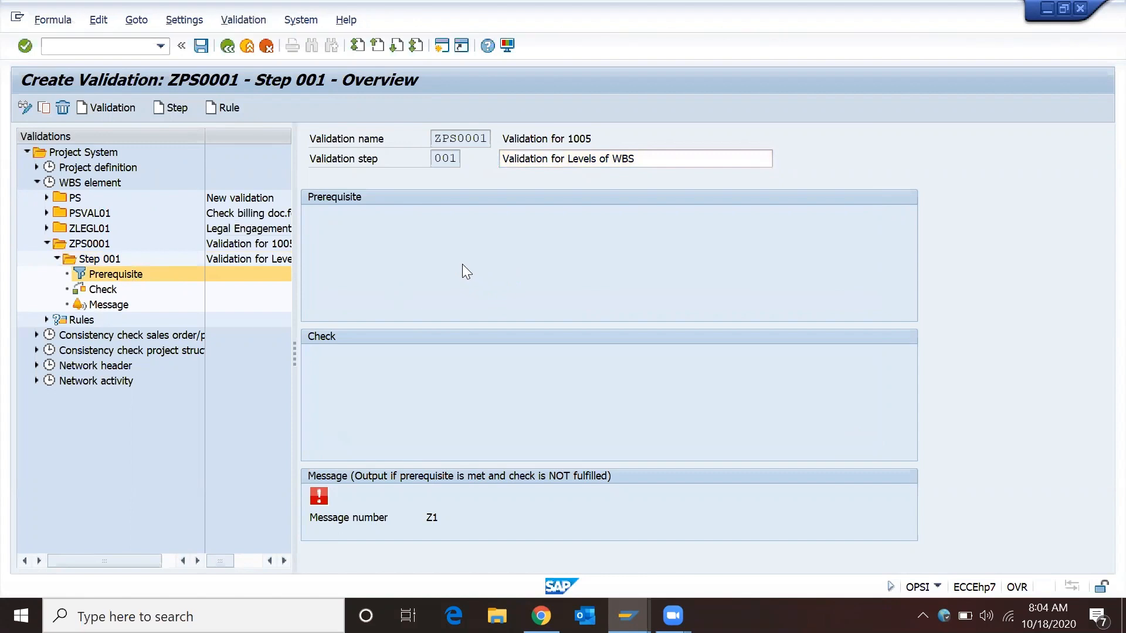
pyautogui.click(438, 186)
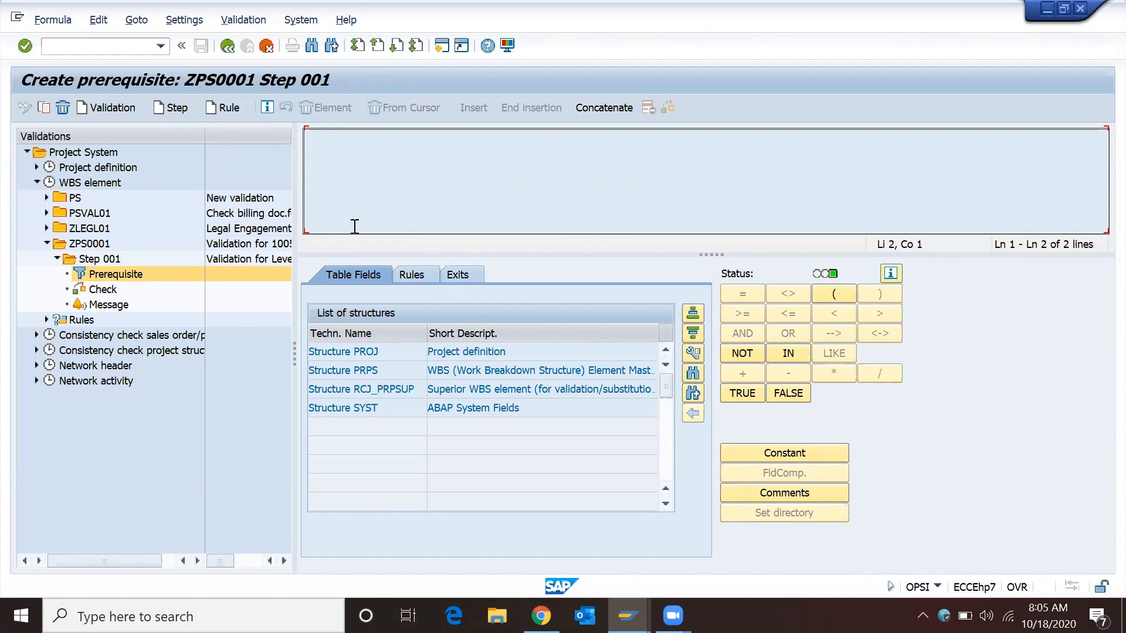
pyautogui.click(355, 353)
pyautogui.doubleClick(355, 353)
pyautogui.click(408, 409)
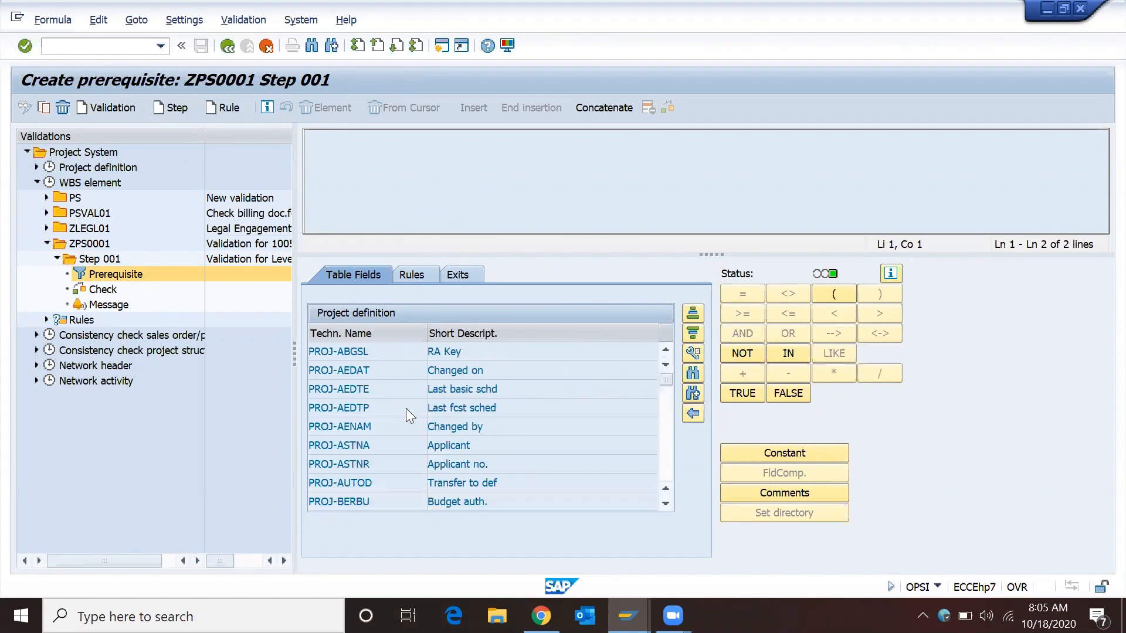
pyautogui.scroll(-15, 406, 410)
pyautogui.scroll(-3, 406, 408)
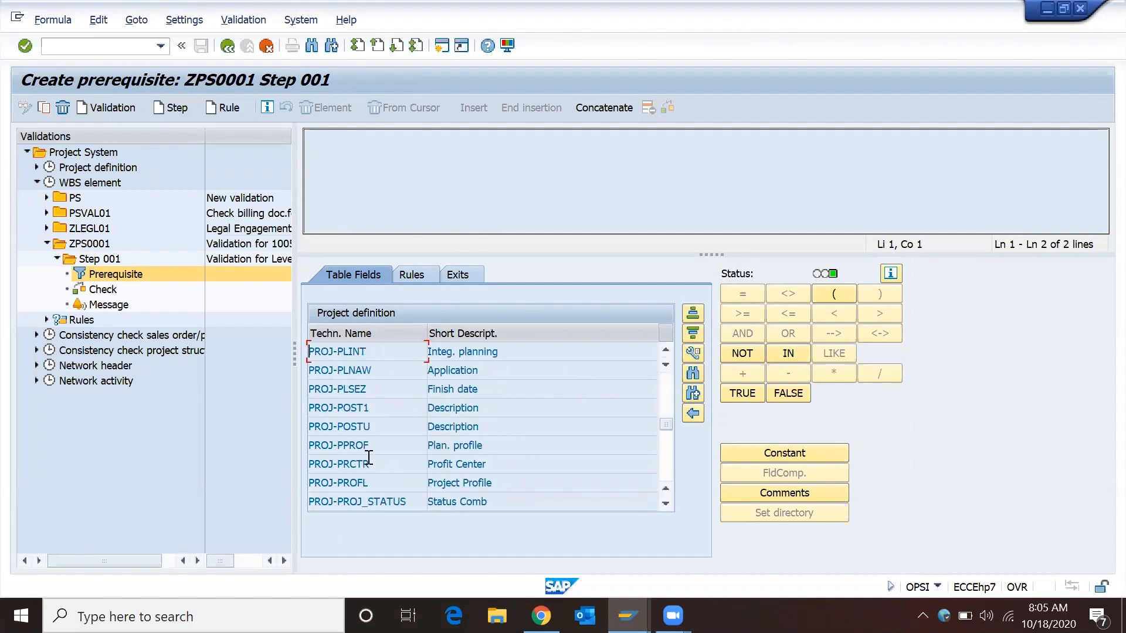
pyautogui.click(746, 295)
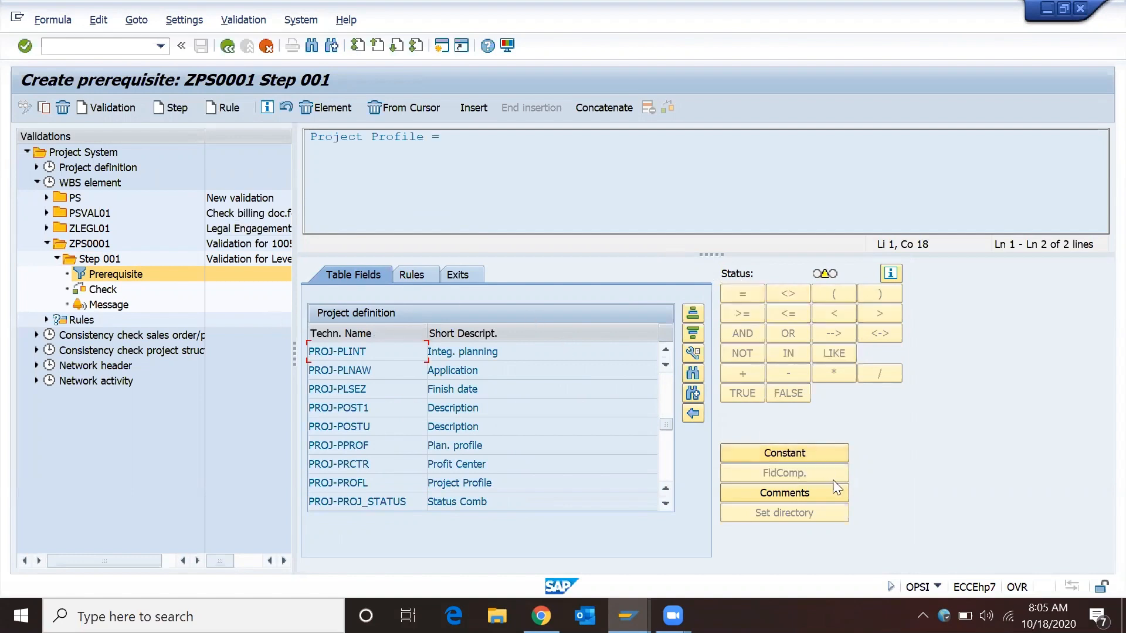
pyautogui.click(843, 455)
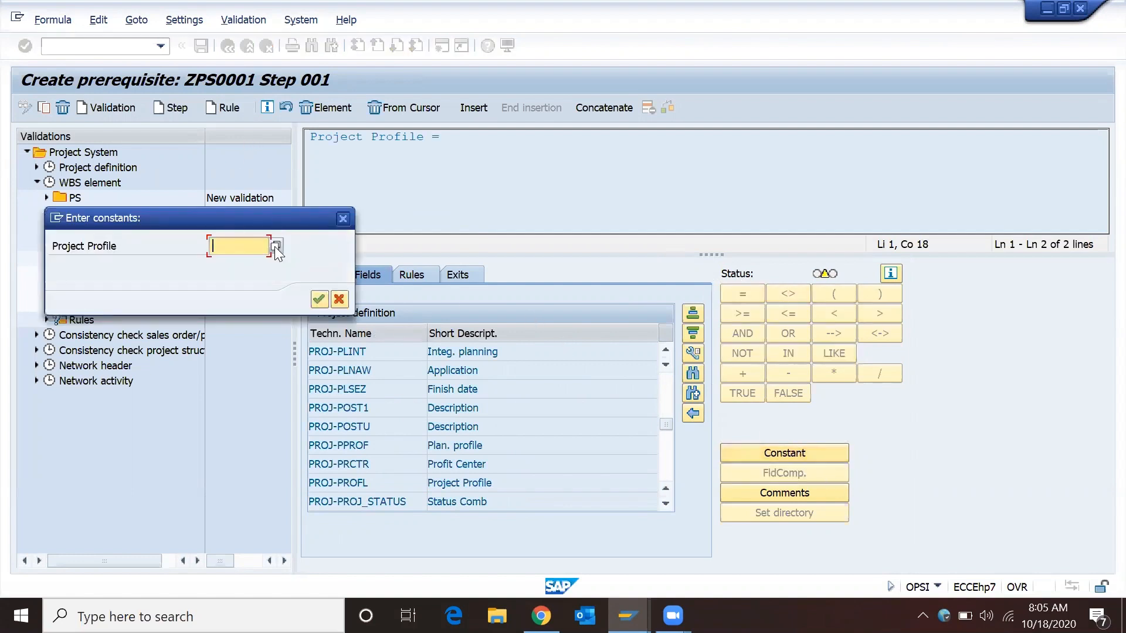
pyautogui.click(276, 245)
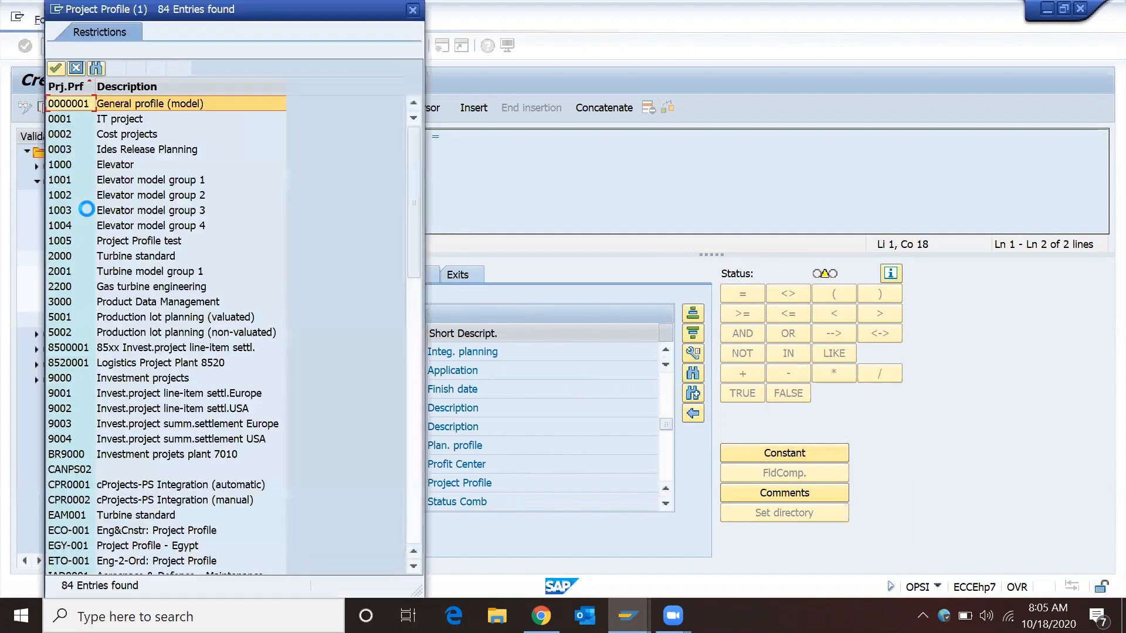
pyautogui.doubleClick(63, 241)
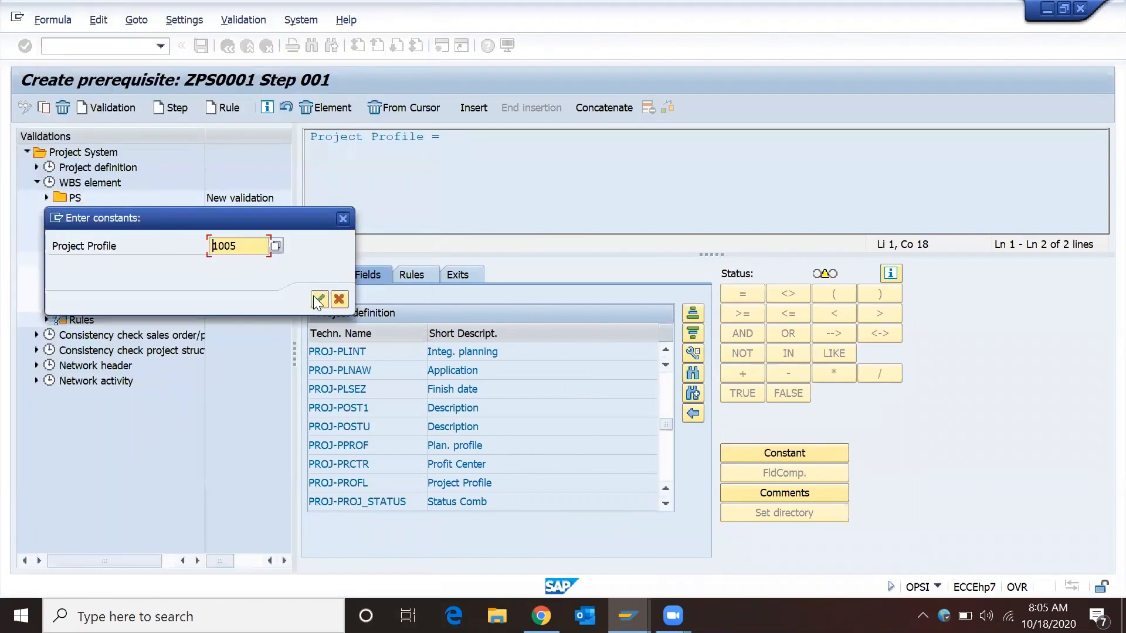
pyautogui.click(318, 300)
# Begin the check of step 001 with the WBS element field PRPS-STUFE (Level), searching the PRPS structure for "Level".
pyautogui.click(113, 295)
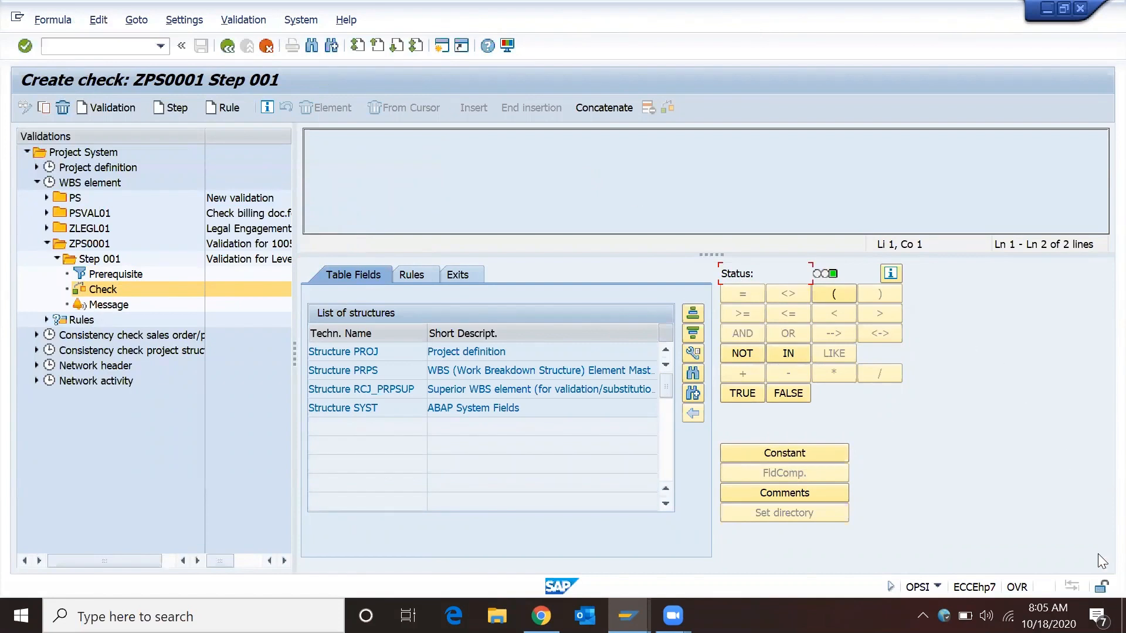
pyautogui.doubleClick(364, 370)
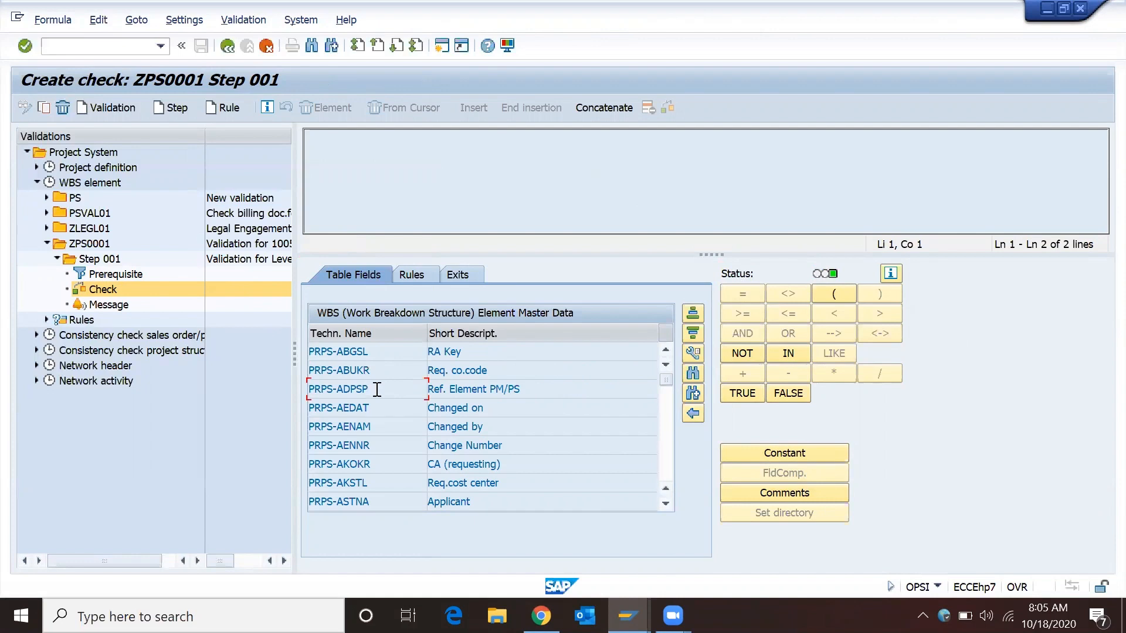
pyautogui.hotkey('ctrl', 'f')
pyautogui.write('L')
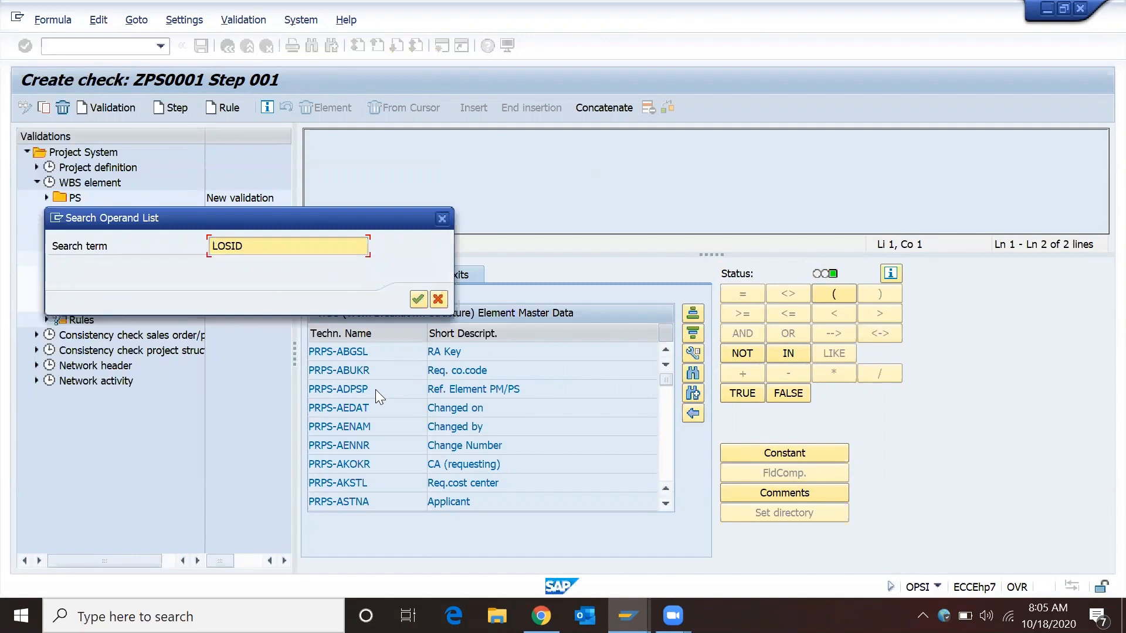
pyautogui.write('evel')
pyautogui.press('Return')
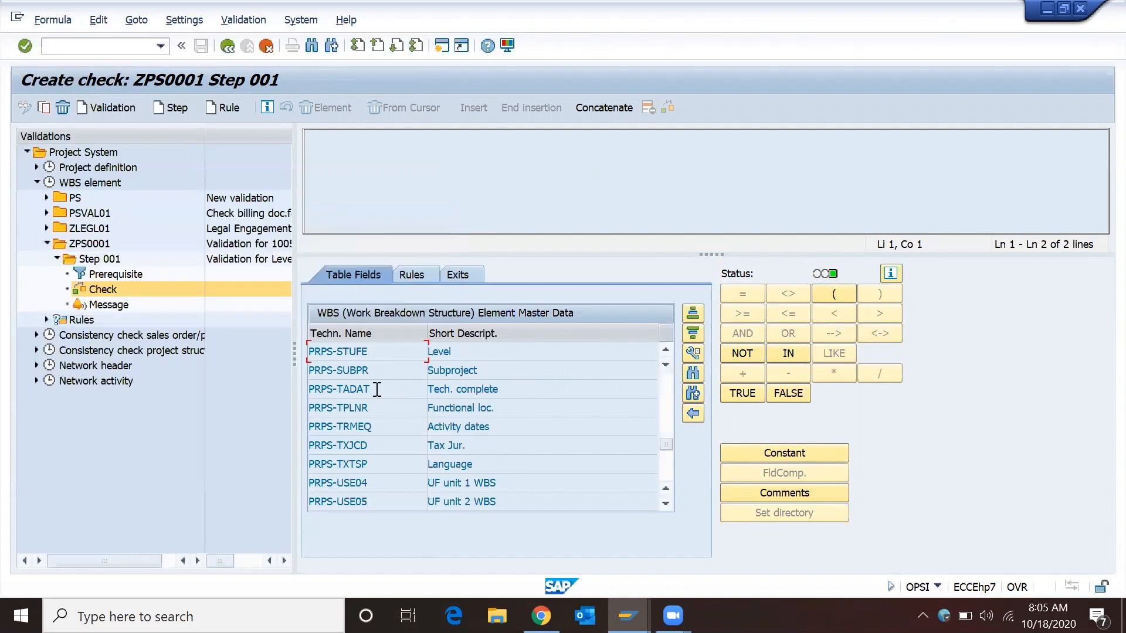
pyautogui.click(474, 350)
pyautogui.click(347, 351)
pyautogui.doubleClick(344, 351)
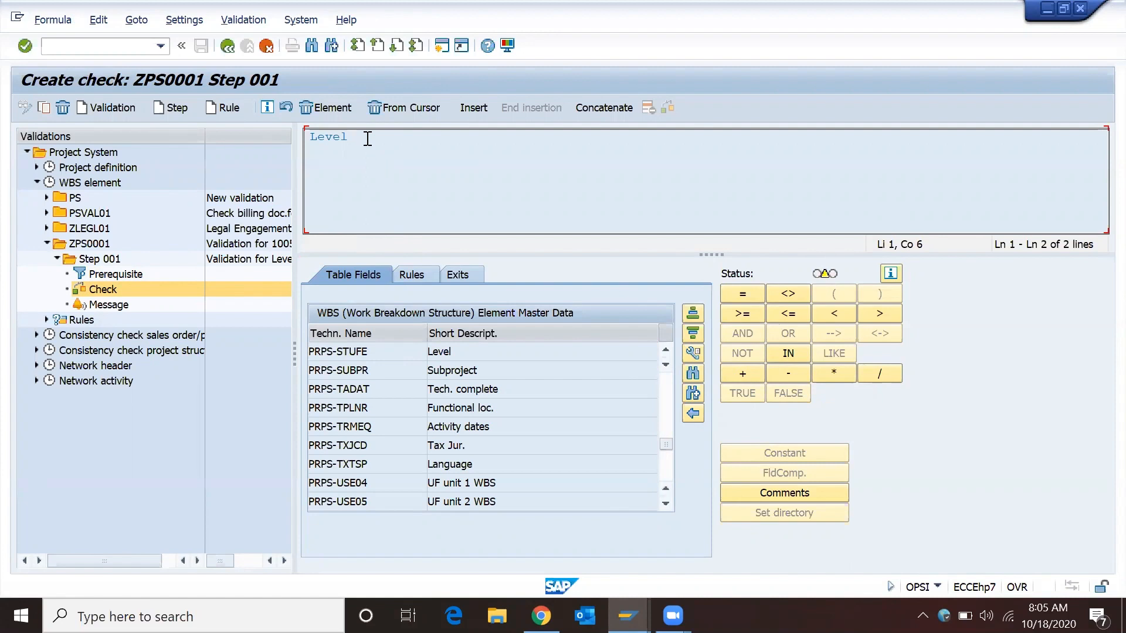
# Complete the check condition so that the WBS level must be less than 4.
pyautogui.click(836, 313)
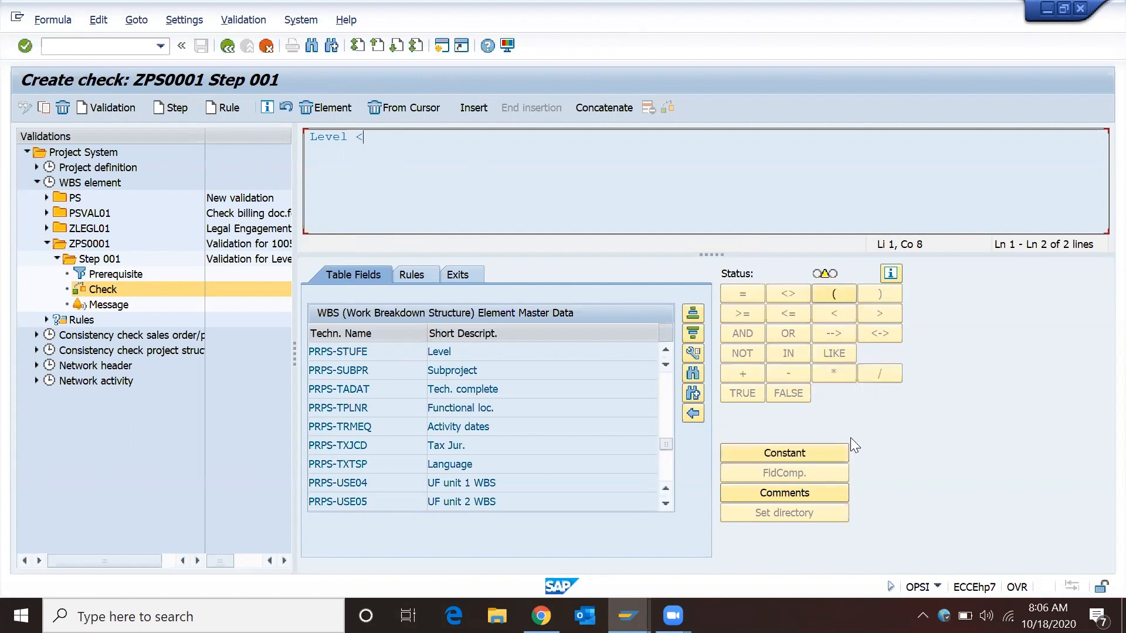
pyautogui.click(818, 454)
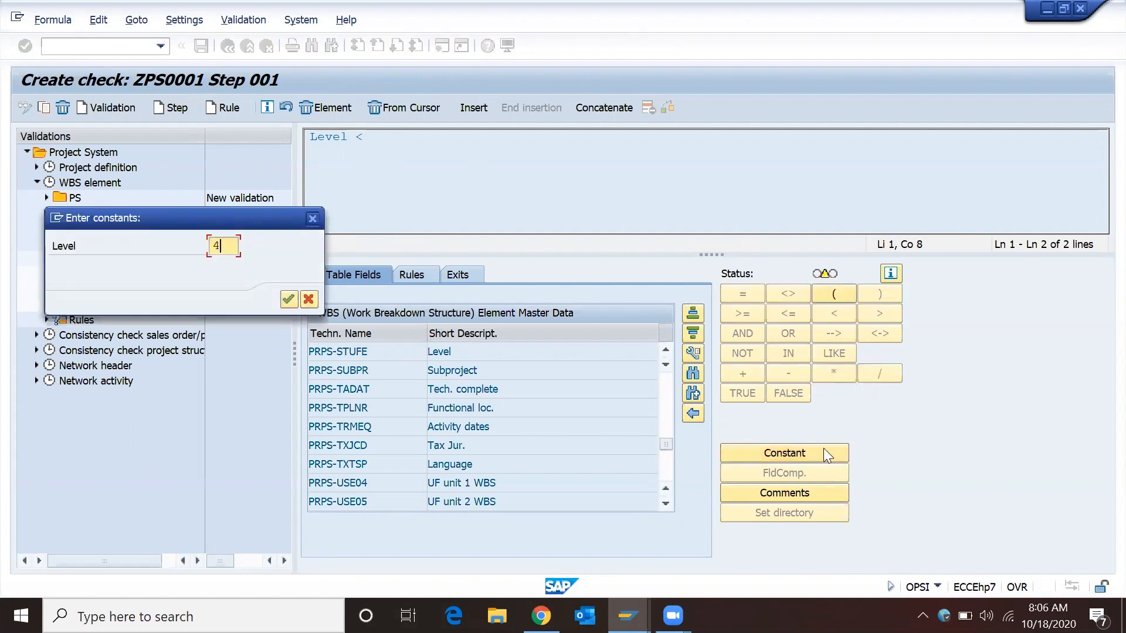
pyautogui.press('Return')
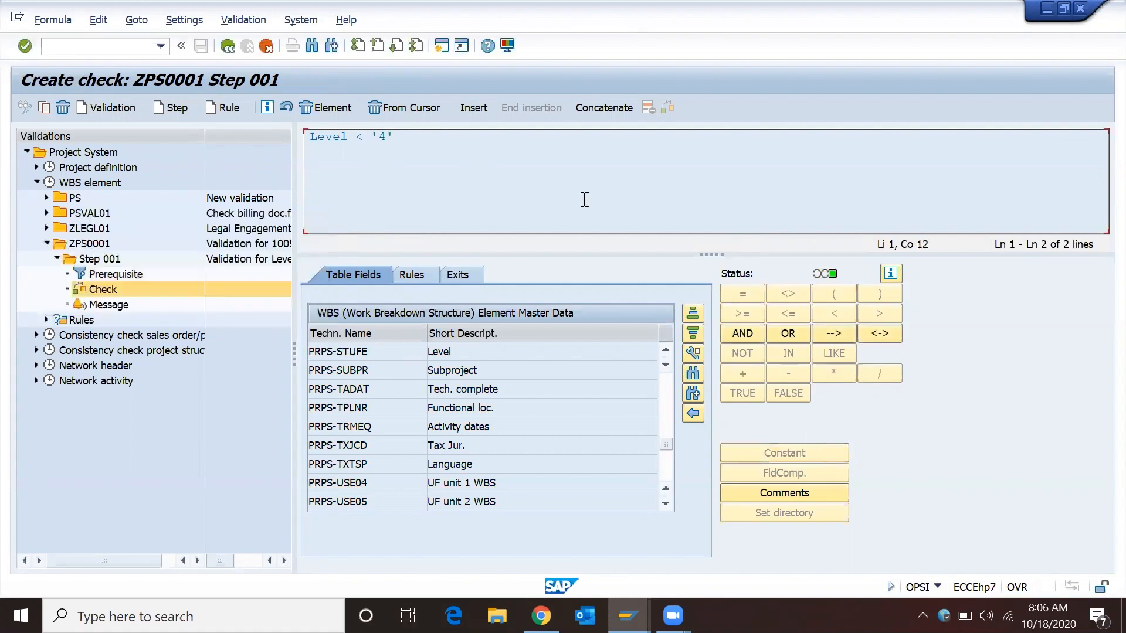
pyautogui.moveTo(411, 139); pyautogui.dragTo(320, 126)
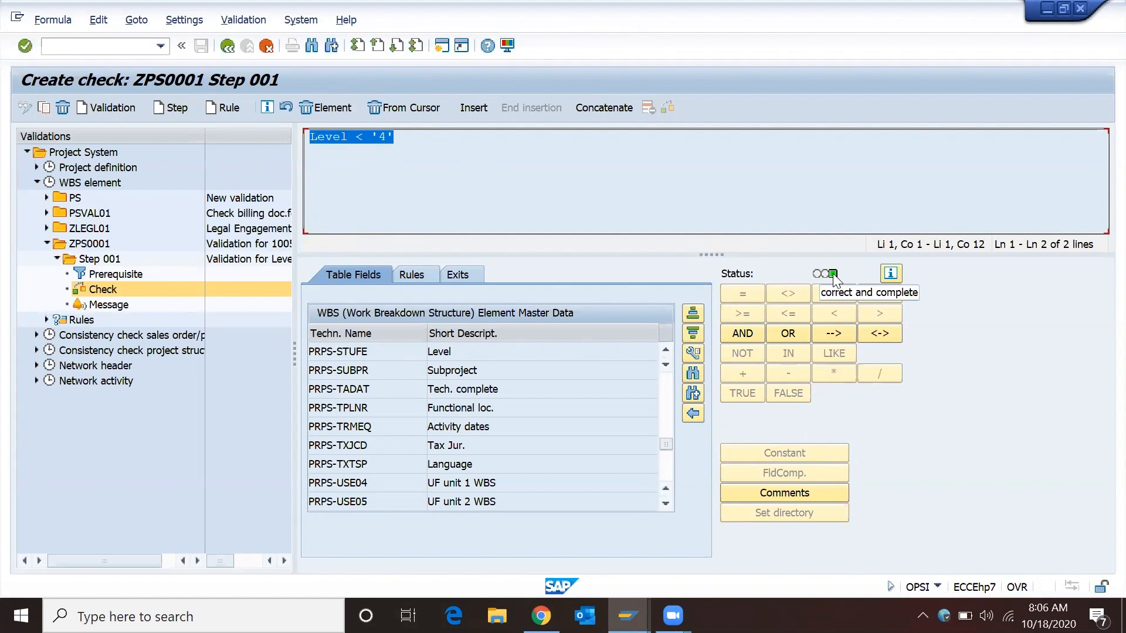
pyautogui.click(785, 222)
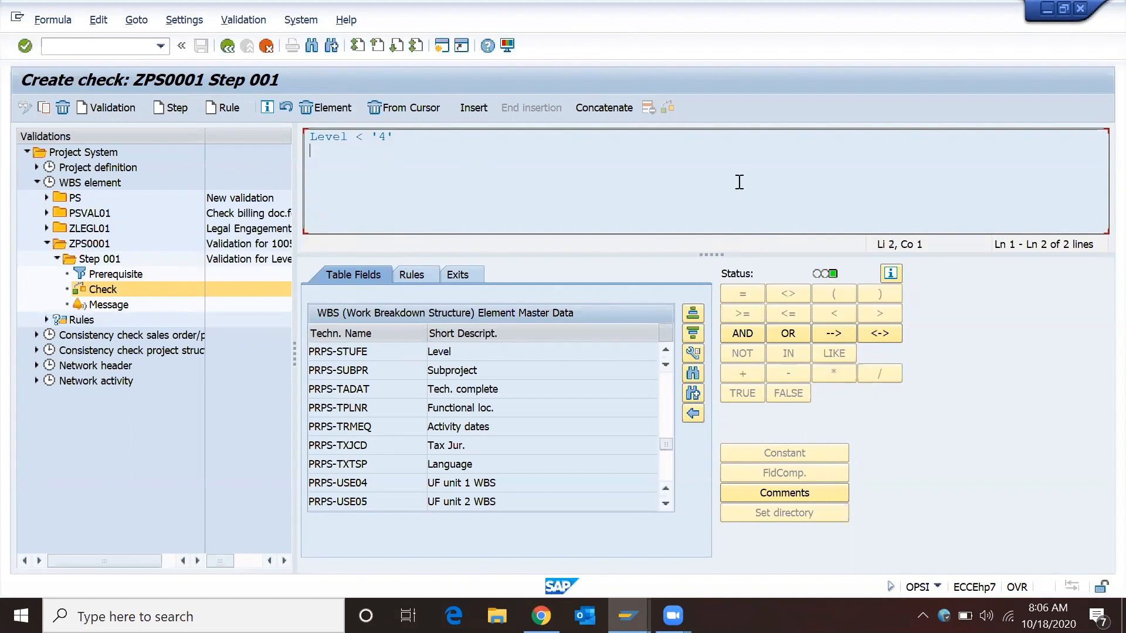
# Assign error message number 006 to step 001 and save validation ZPS0001.
pyautogui.click(94, 304)
pyautogui.click(452, 241)
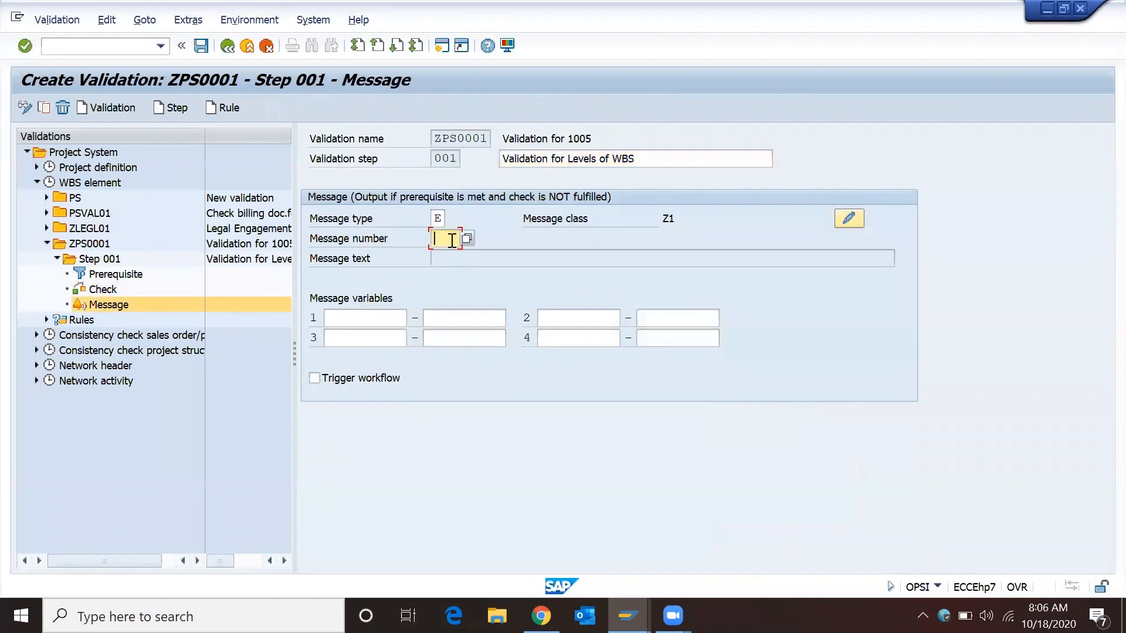
pyautogui.write('006')
pyautogui.press('Return')
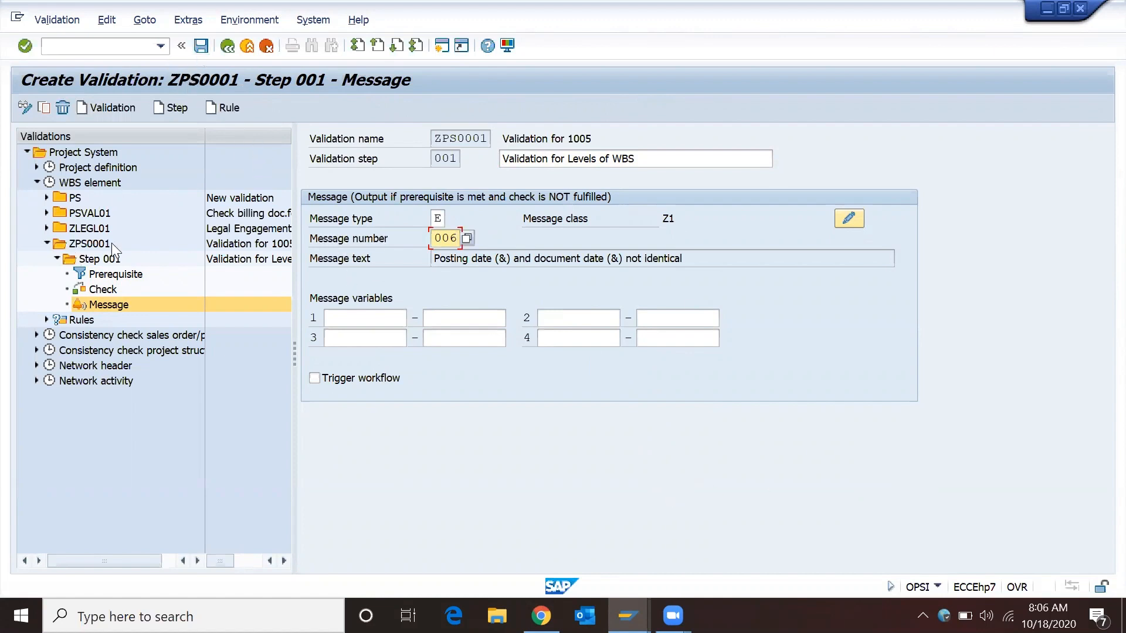
pyautogui.click(202, 47)
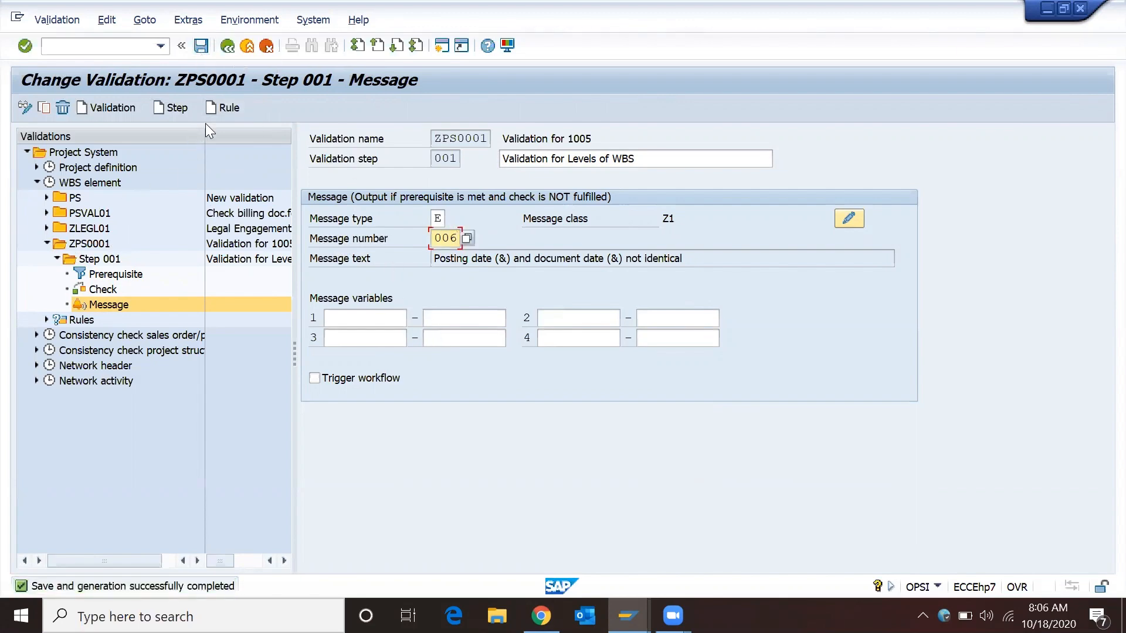
# Switch to the PROJ table display session and open the project profile configuration with transaction OPSA.
pyautogui.hotkey('alt', 'Tab')
pyautogui.press('Tab')
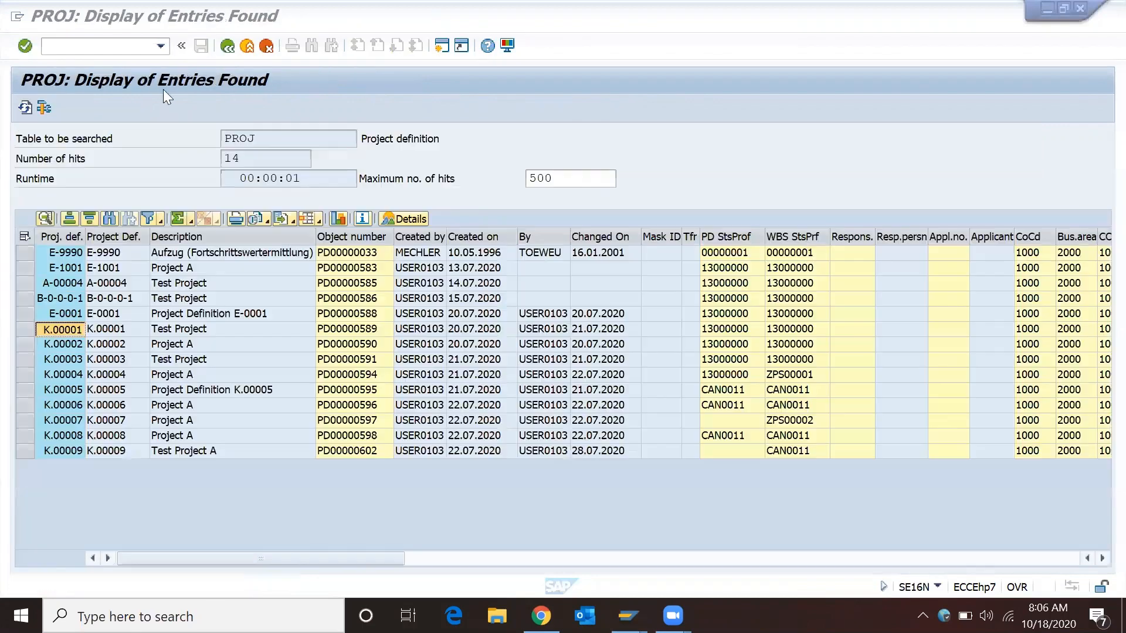
pyautogui.write('/no')
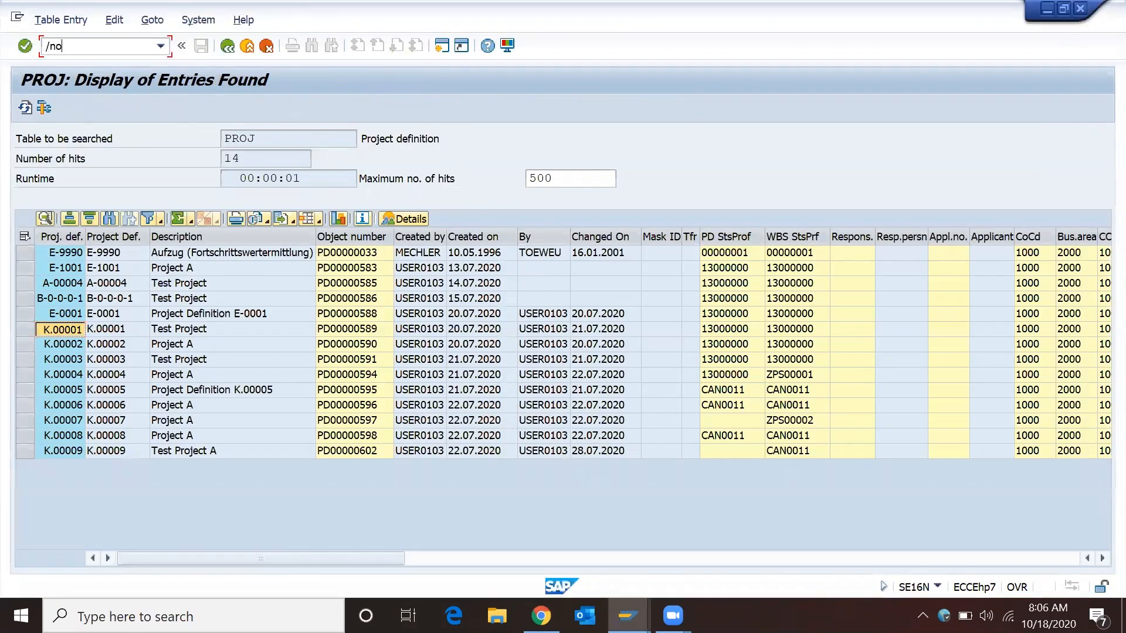
pyautogui.write('psa')
pyautogui.press('Return')
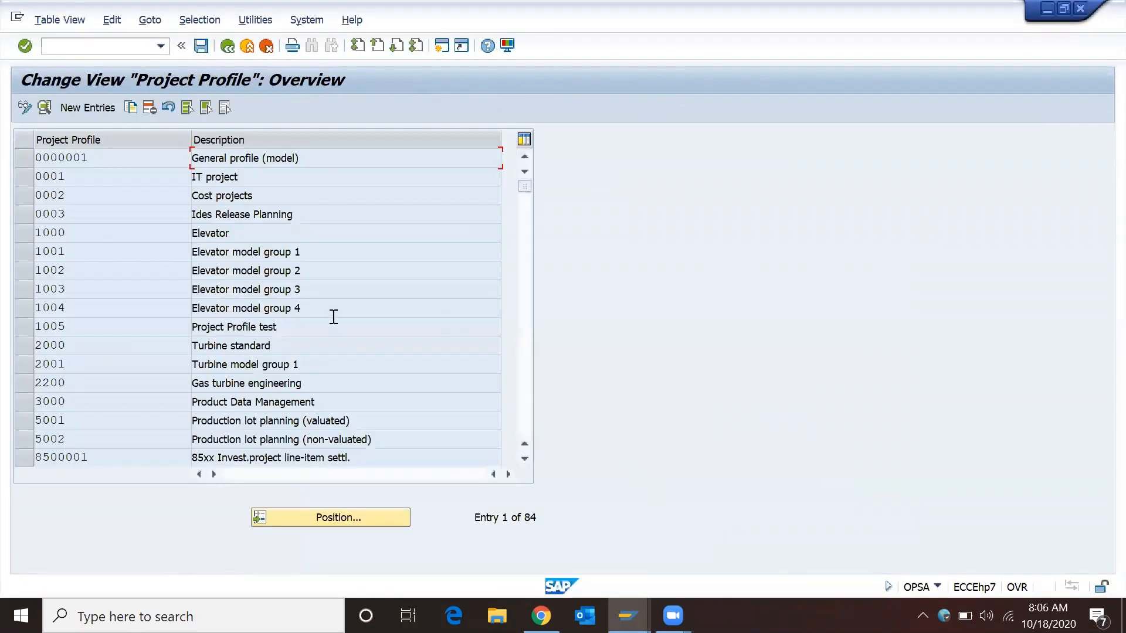
# Check the name of validation ZPS0001 in the validation session and return to the project profile configuration with profile 1005's details open.
pyautogui.hotkey('alt', 'Tab')
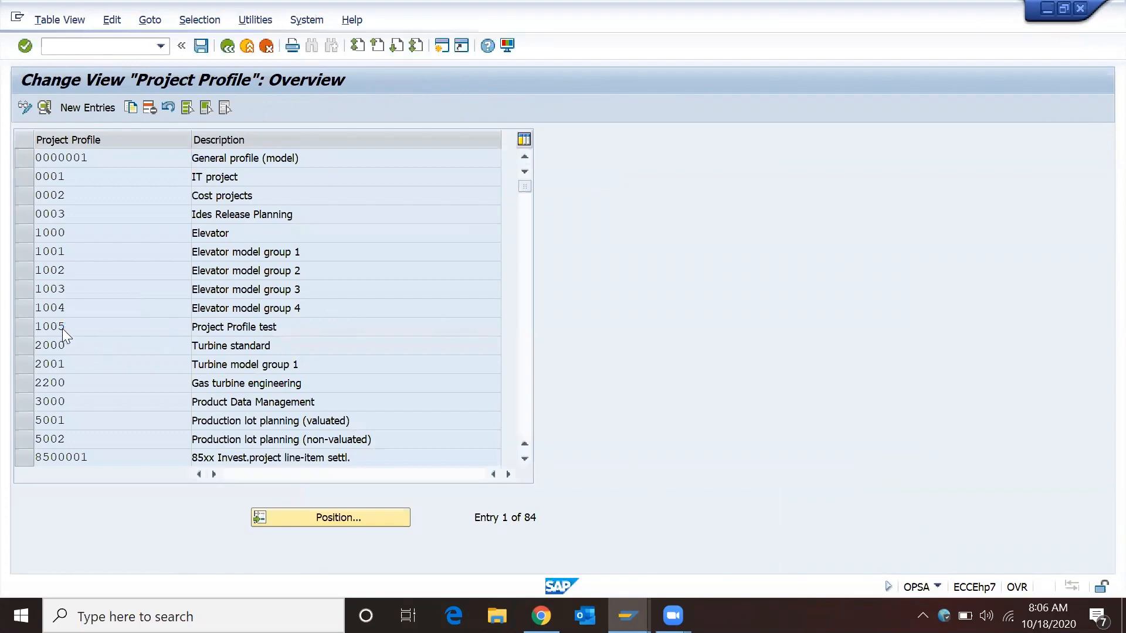
pyautogui.doubleClick(92, 245)
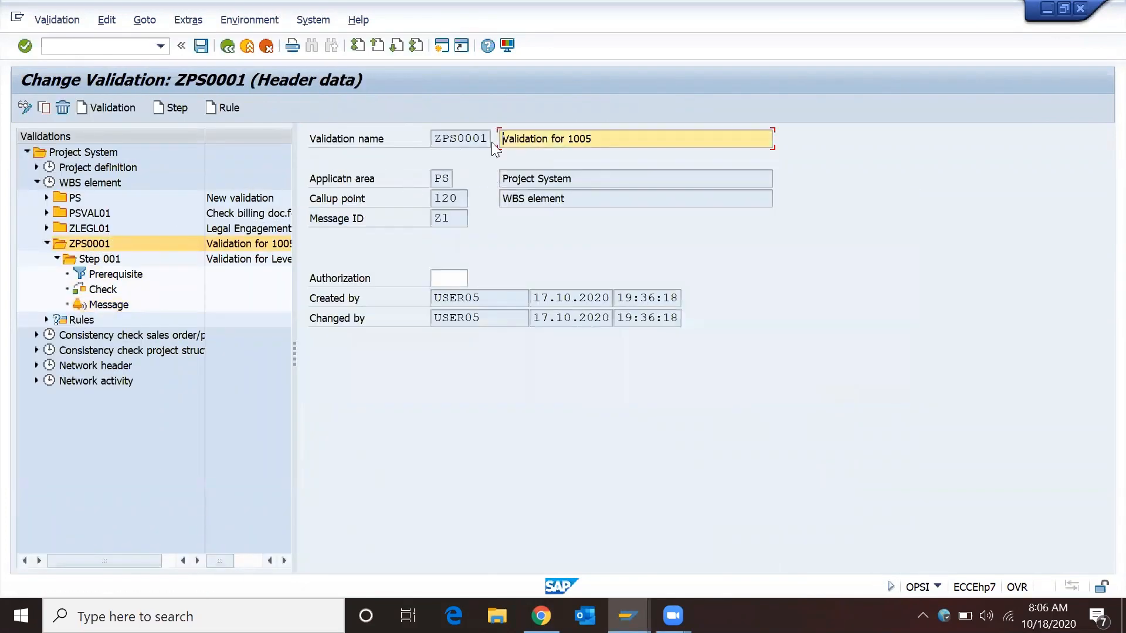
pyautogui.moveTo(494, 147); pyautogui.dragTo(427, 138)
pyautogui.hotkey('alt', 'Tab')
# Assign validation ZPS0001 to the WBS elements of project profile 1005 and save it in the "PS: Config" customizing request.
pyautogui.click(184, 418)
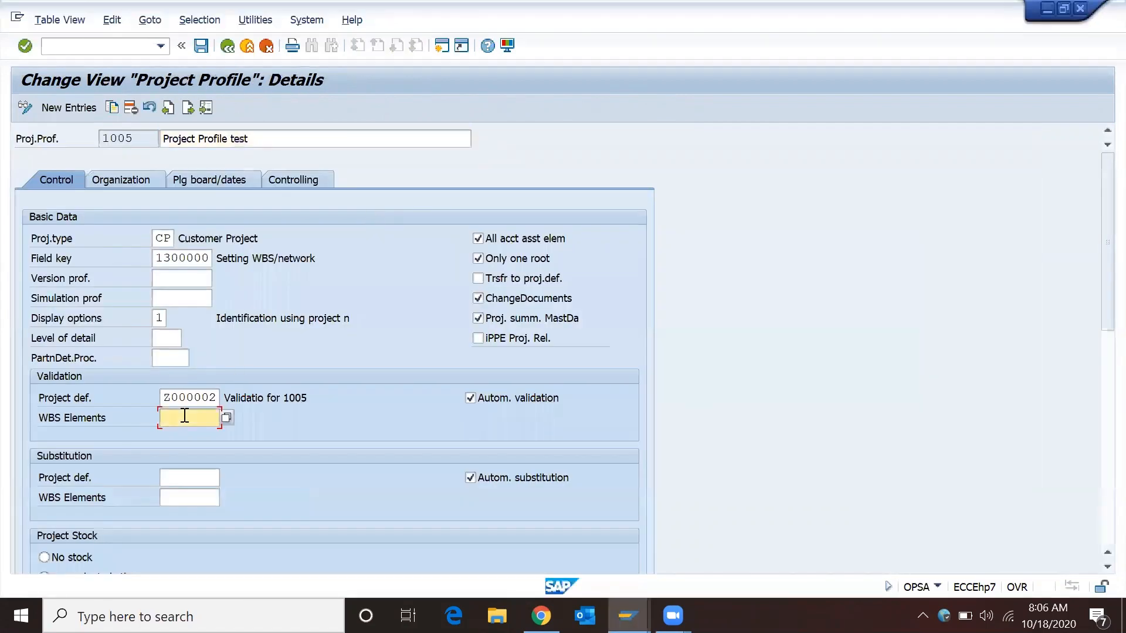
pyautogui.click(229, 418)
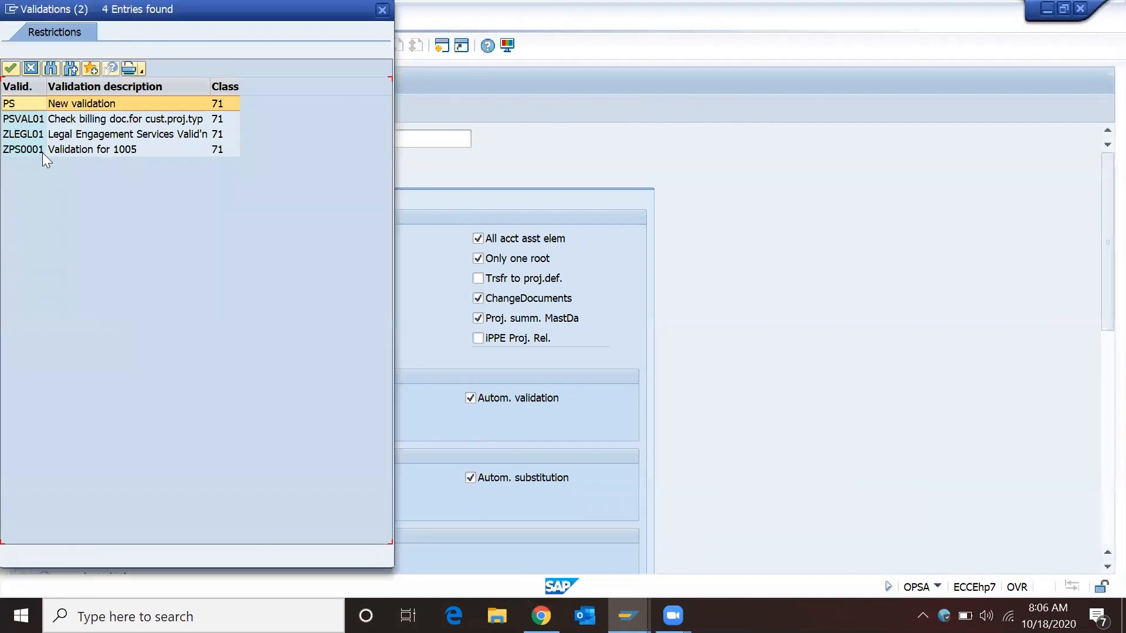
pyautogui.doubleClick(40, 152)
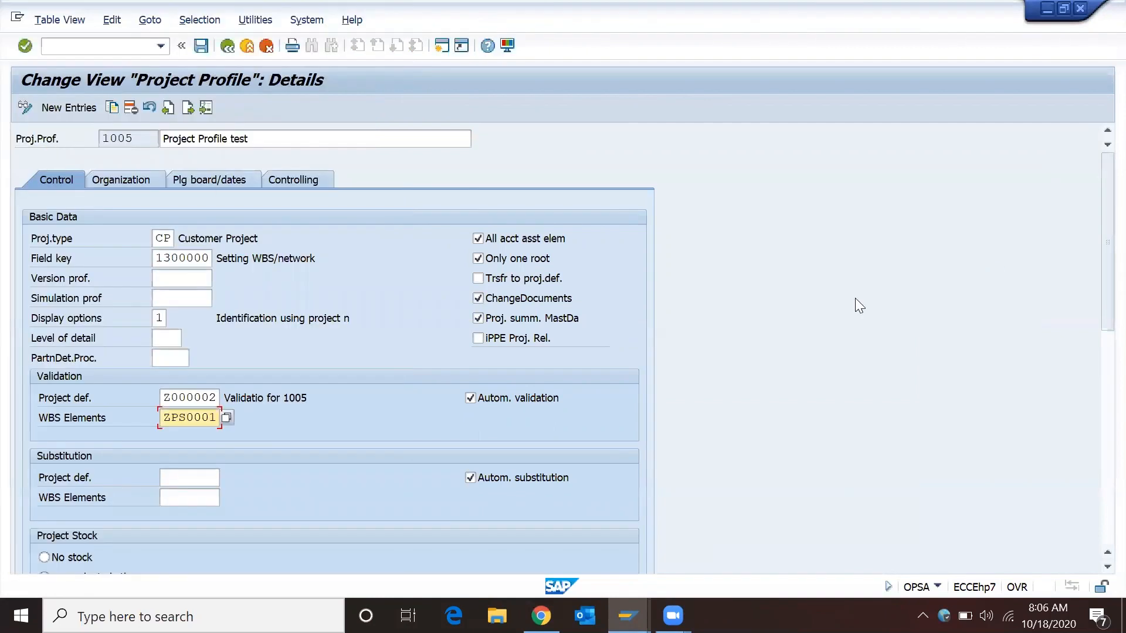
pyautogui.press('Return')
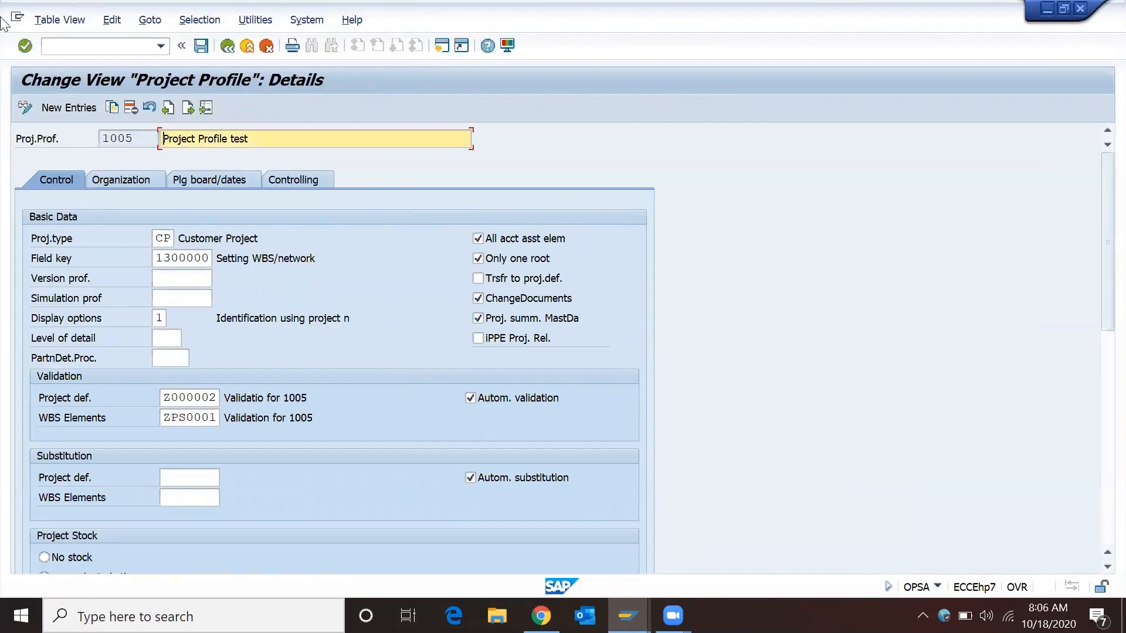
pyautogui.click(199, 45)
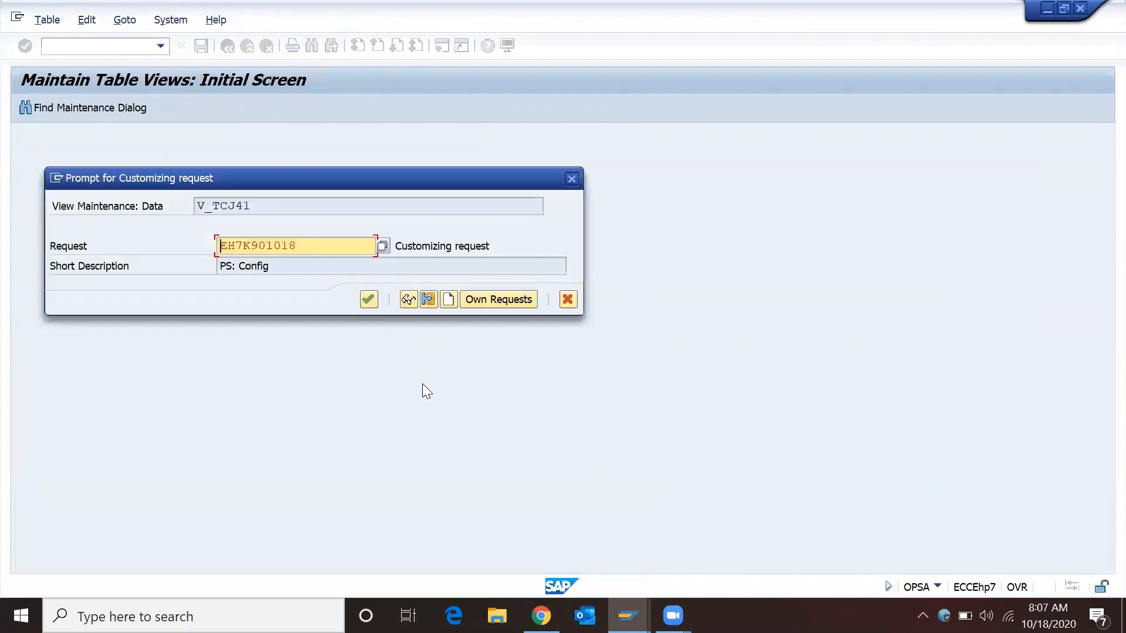
pyautogui.click(366, 300)
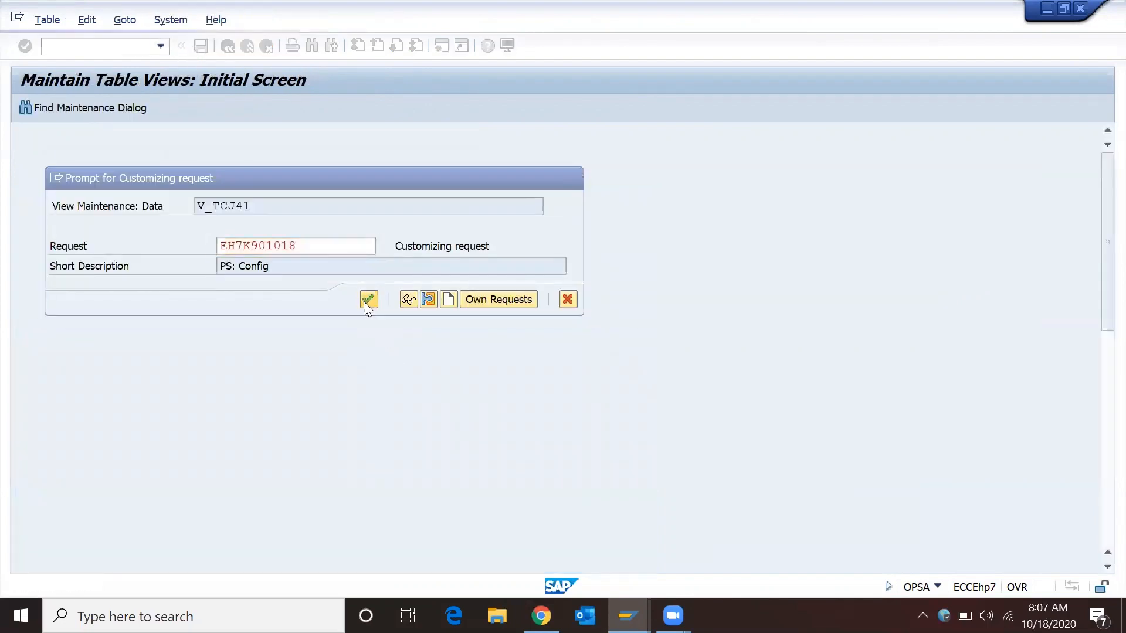
# Switch to the Project Builder session and start a new project, discarding the unsaved WBS element added to project K.00001.
pyautogui.hotkey('alt', 'Tab')
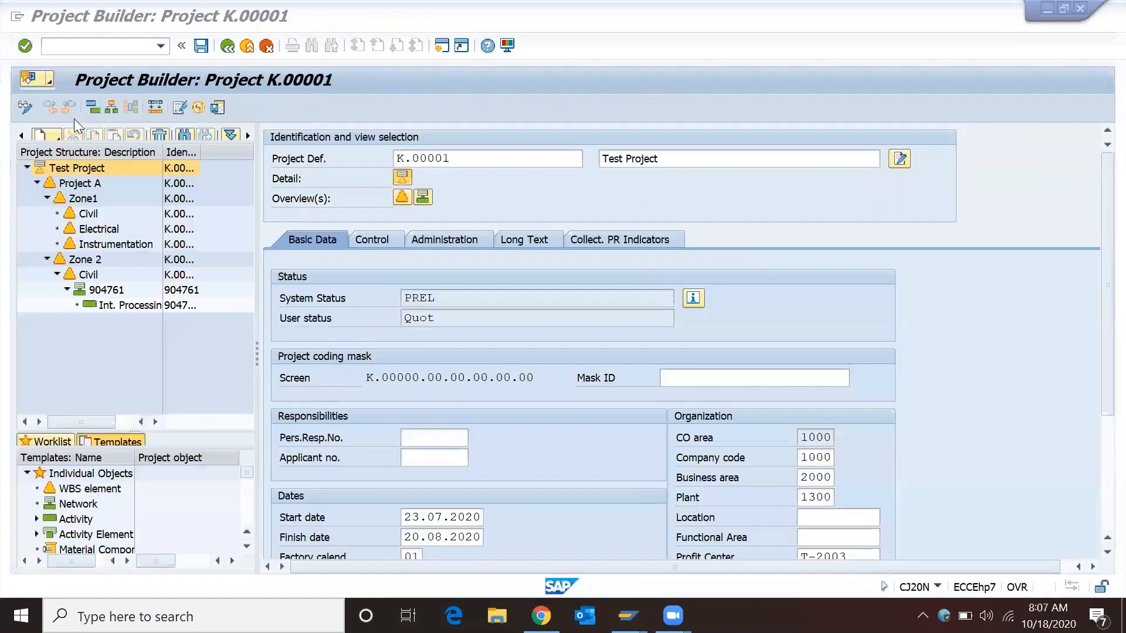
pyautogui.click(41, 133)
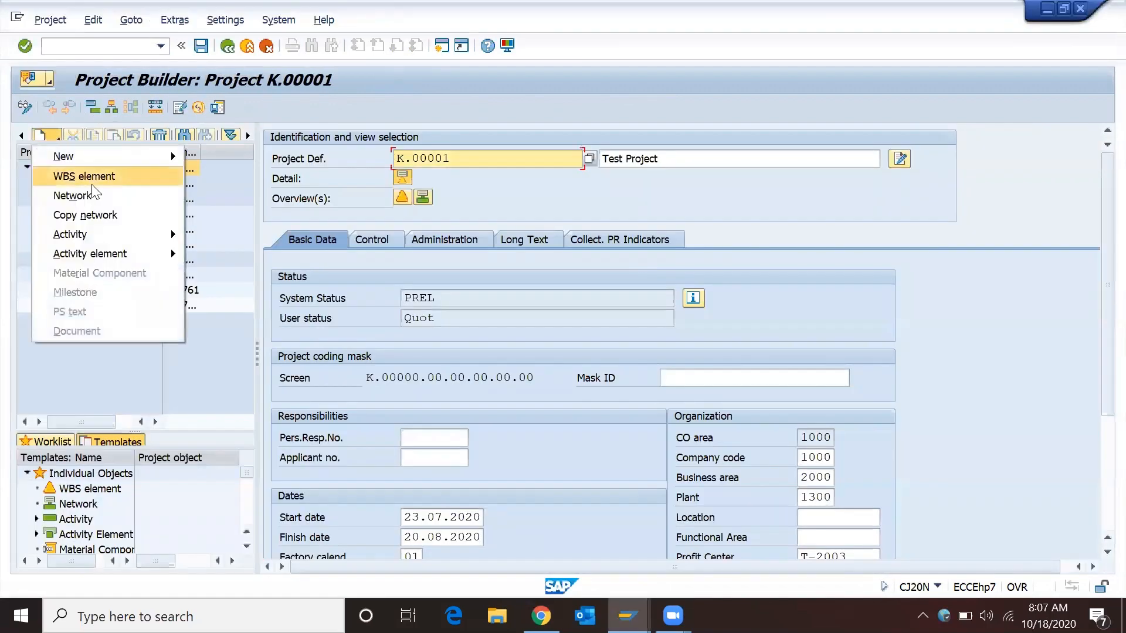
pyautogui.moveTo(74, 176); pyautogui.dragTo(91, 184)
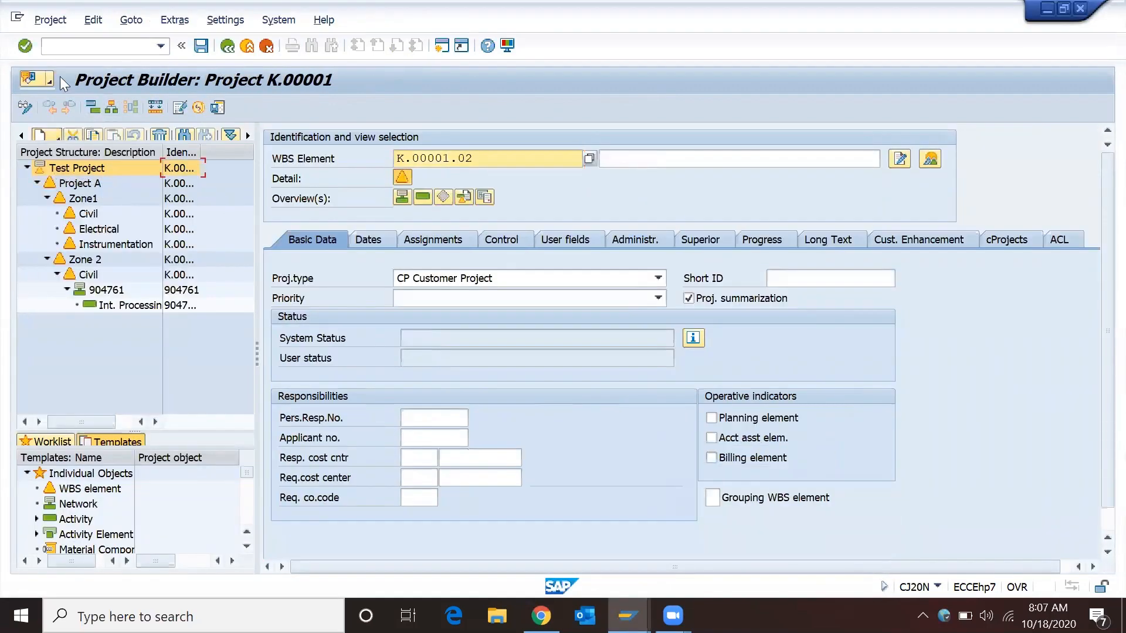
pyautogui.click(59, 135)
pyautogui.moveTo(134, 154)
pyautogui.click(221, 159)
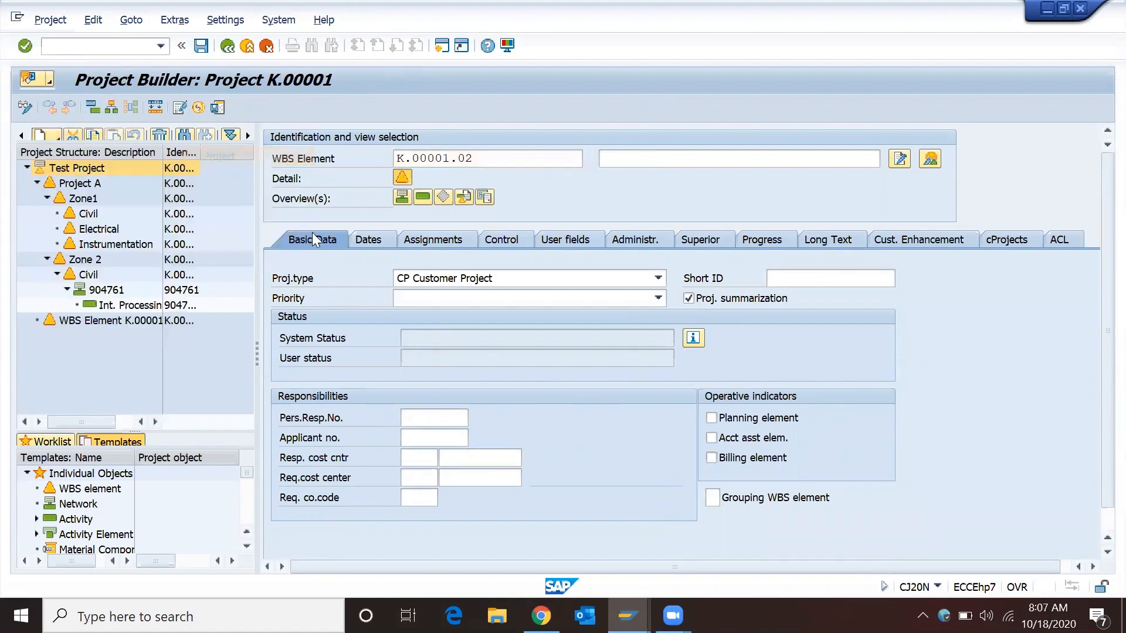
pyautogui.click(389, 360)
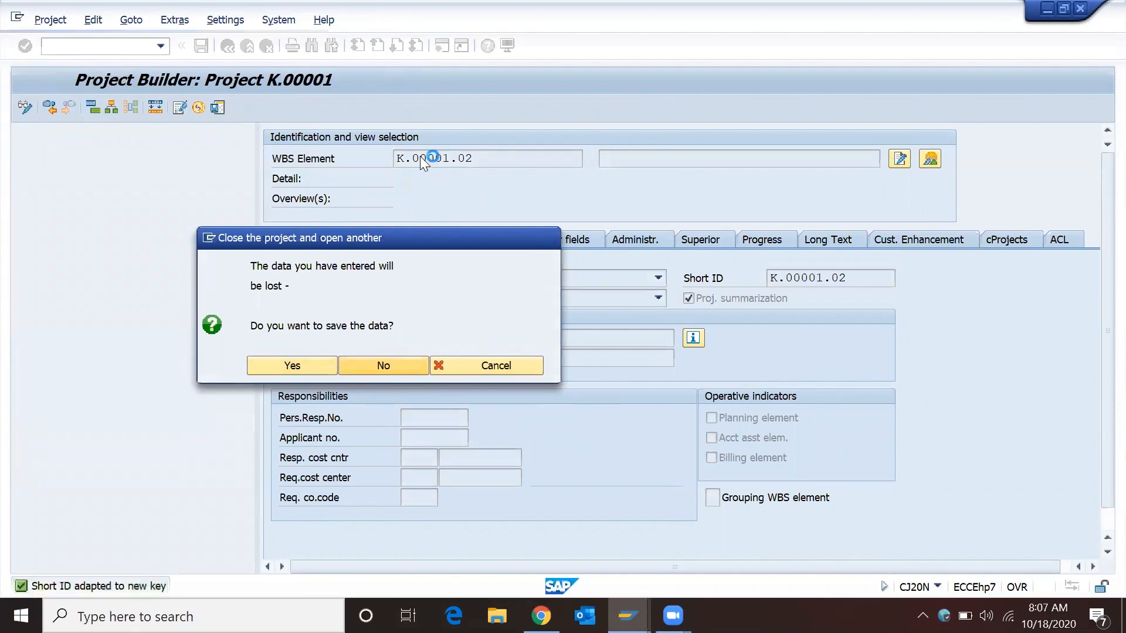
# Create project definition A-20004 named "Project A" with profile 1005, finding the next open number from start value A-20002.
pyautogui.write('A-20002')
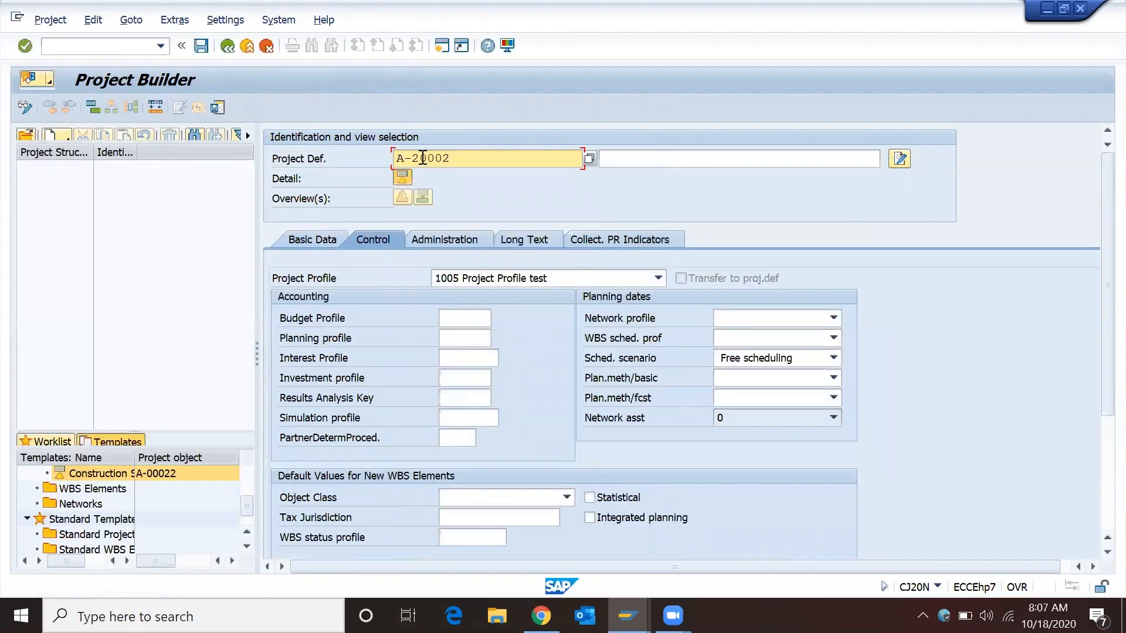
pyautogui.press('F4')
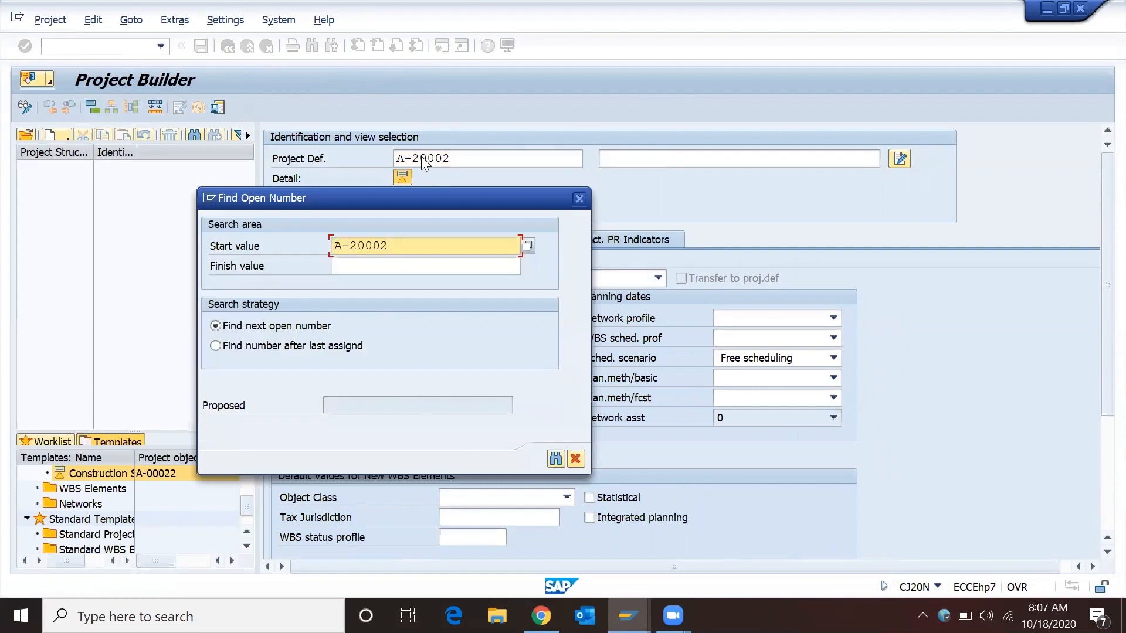
pyautogui.press('Return')
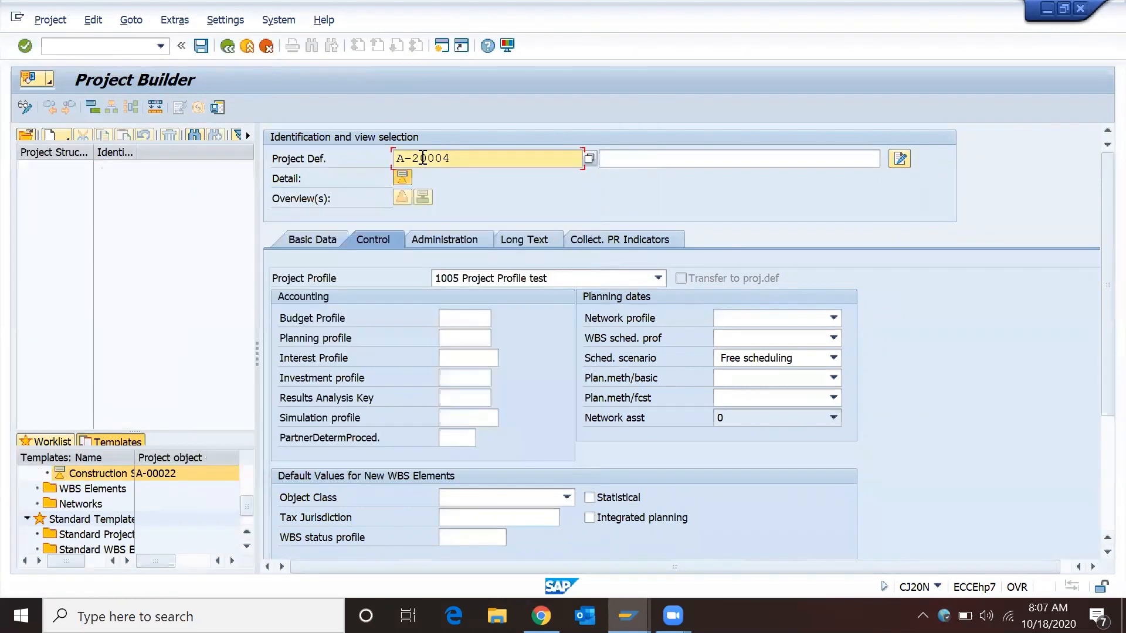
pyautogui.click(613, 154)
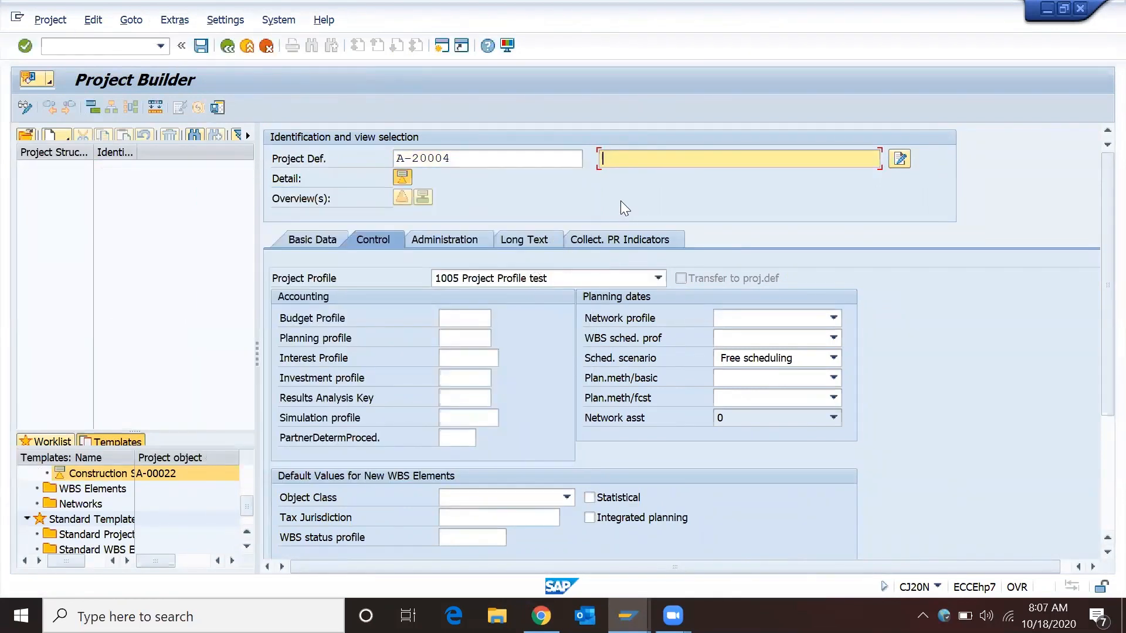
pyautogui.write('P')
pyautogui.press('Down')
pyautogui.press('Return')
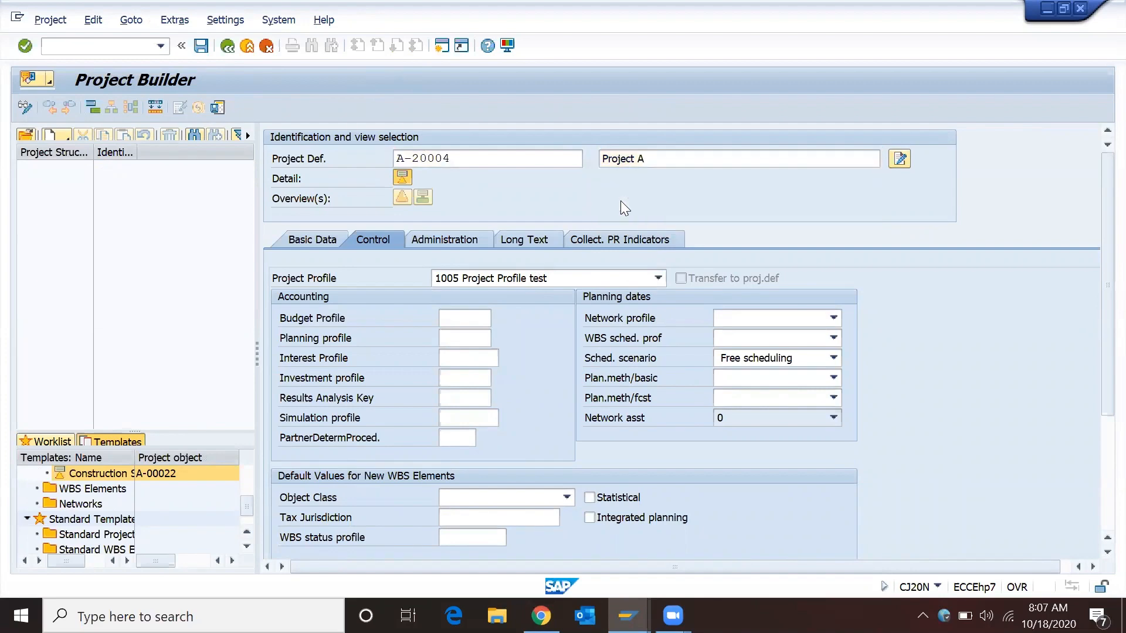
pyautogui.press('Return')
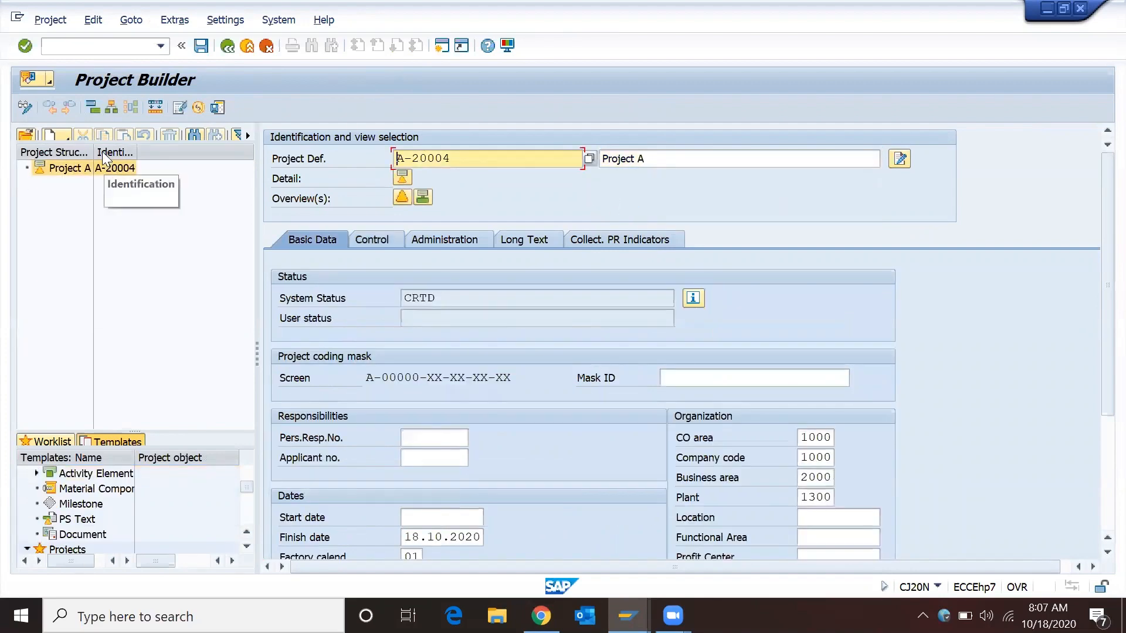
# Widen the project structure's description column and enter level 1 WBS element A-20004 in the WBS overview of Project A.
pyautogui.moveTo(94, 151); pyautogui.dragTo(143, 151)
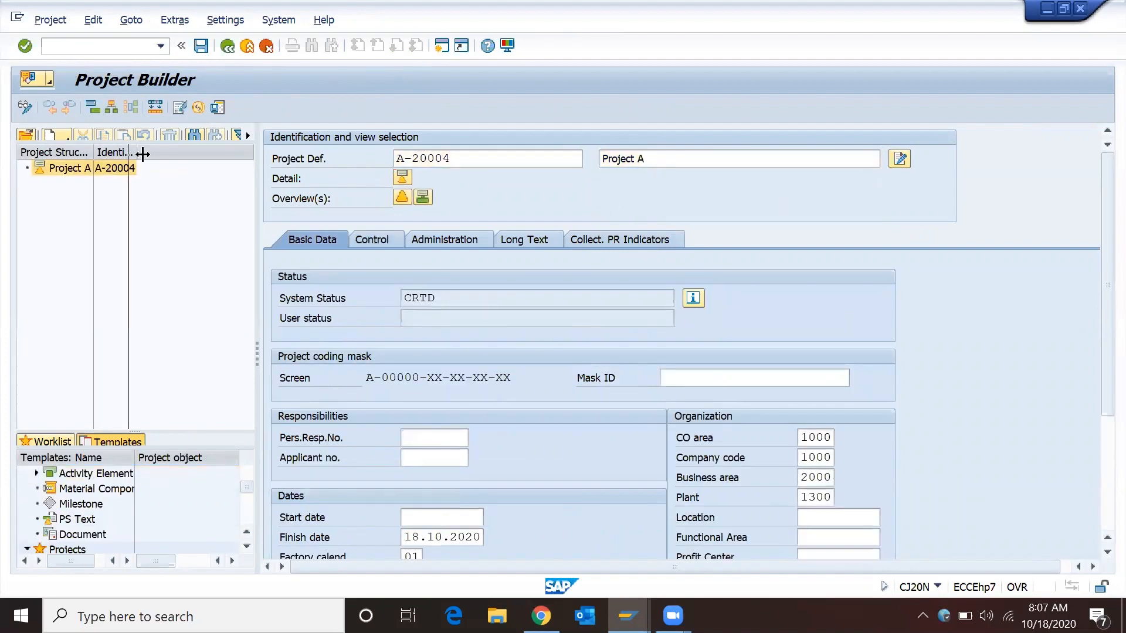
pyautogui.click(402, 198)
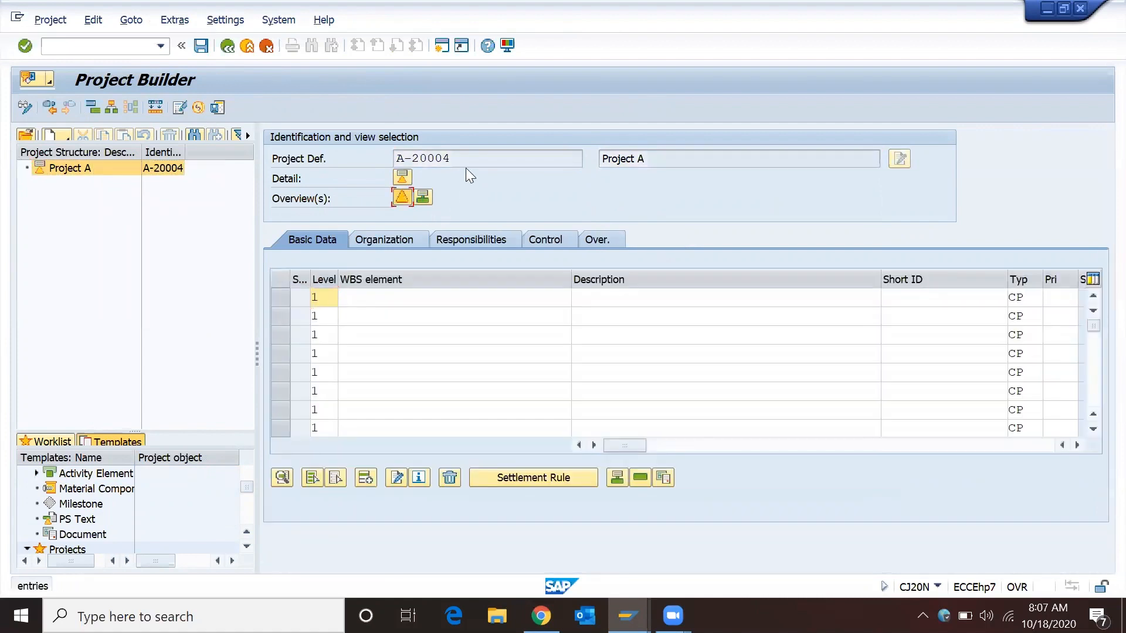
pyautogui.moveTo(463, 157); pyautogui.dragTo(365, 156)
pyautogui.hotkey('ctrl', 'c')
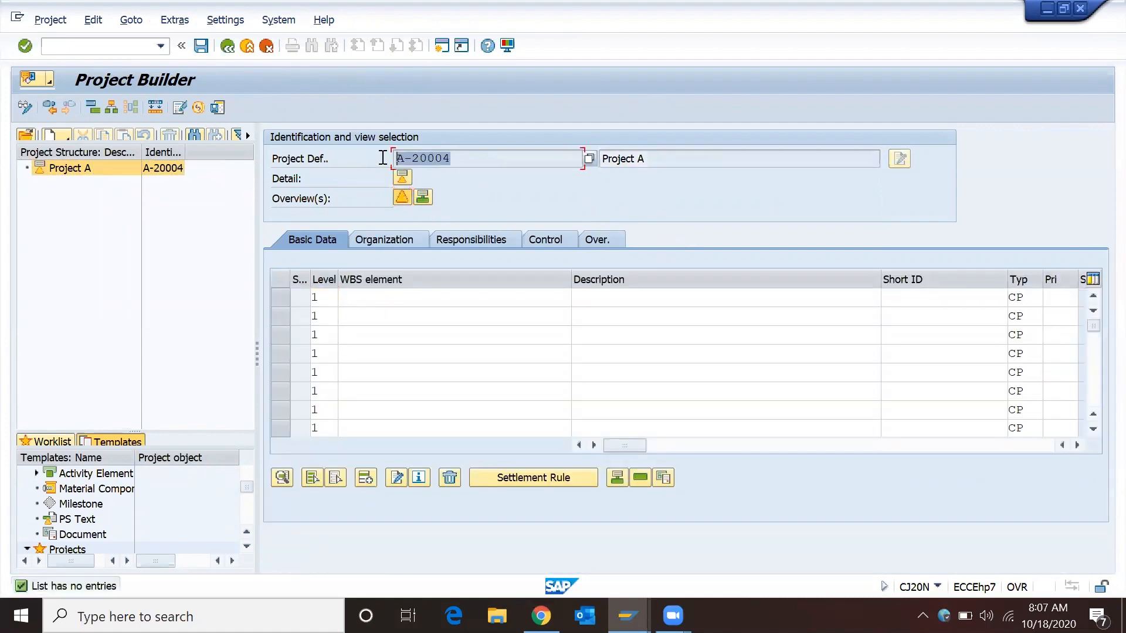
pyautogui.click(383, 157)
pyautogui.click(382, 301)
pyautogui.hotkey('ctrl', 'v')
pyautogui.hotkey('shift', 'Tab')
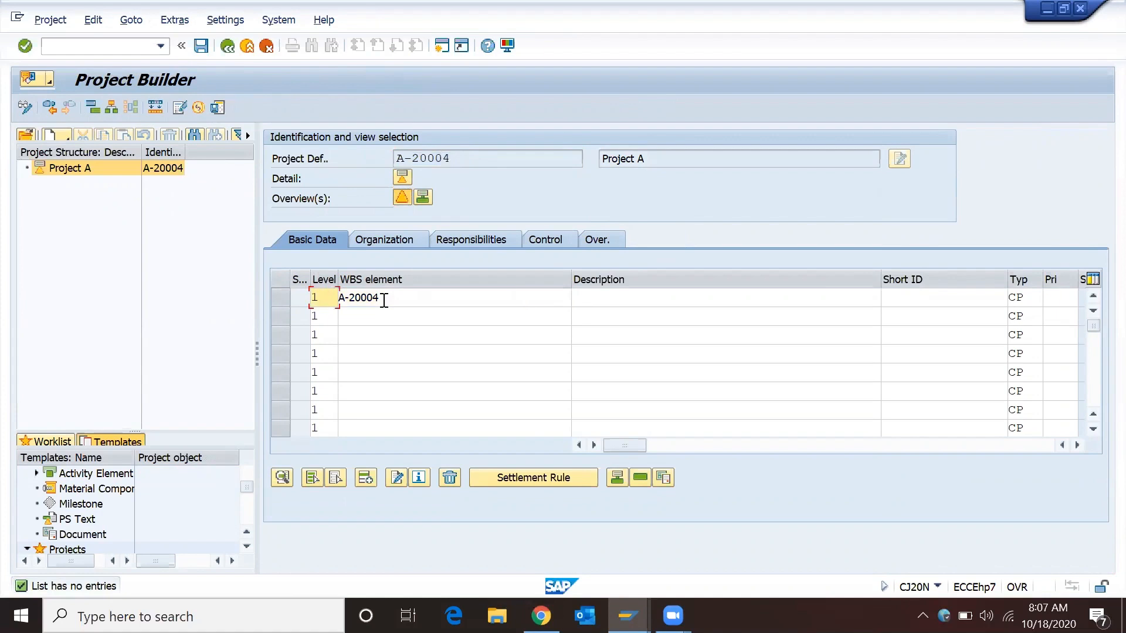
# Add a level 2 WBS element A-20004-01 below A-20004 in the WBS overview.
pyautogui.press('Down')
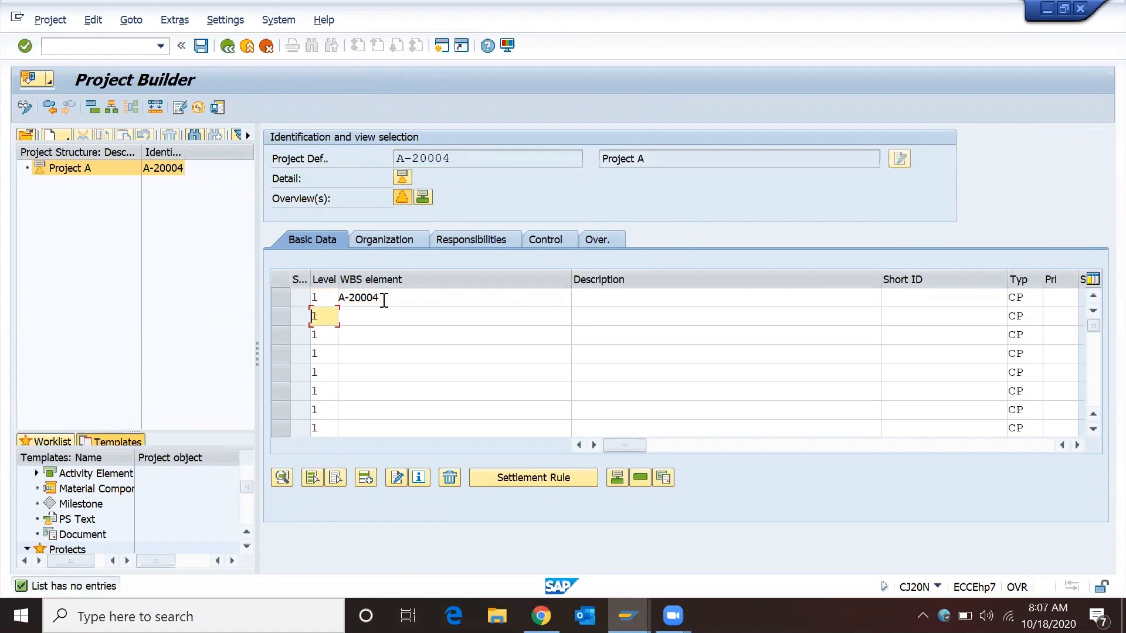
pyautogui.write('2')
pyautogui.press('Down')
pyautogui.press('Up')
pyautogui.hotkey('shift', 'Tab')
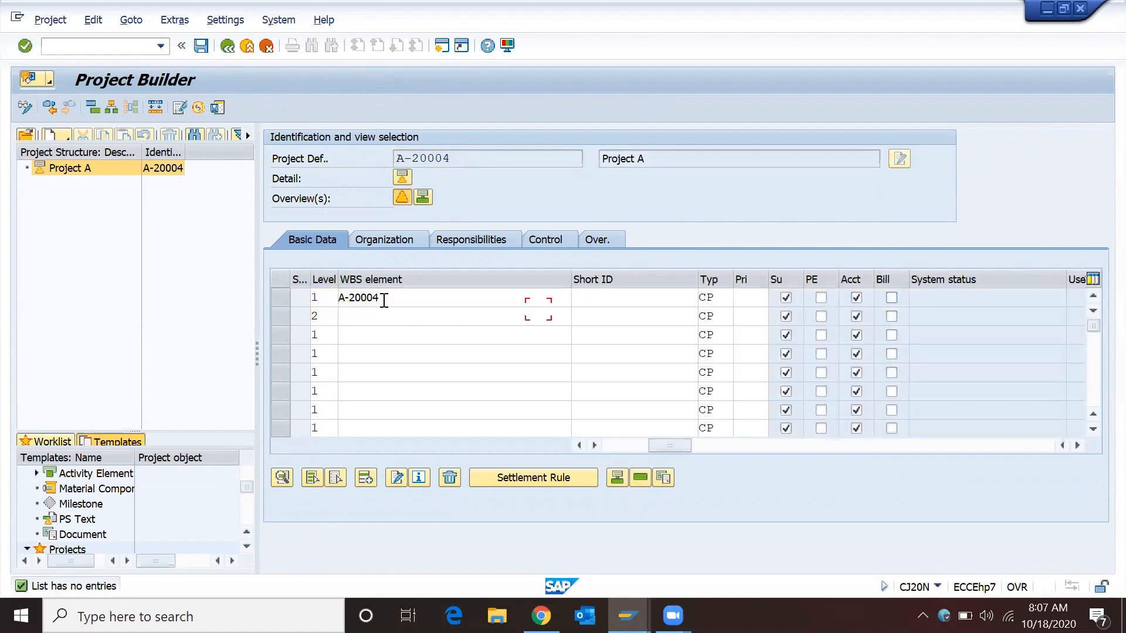
pyautogui.press('Tab')
pyautogui.press('Tab')
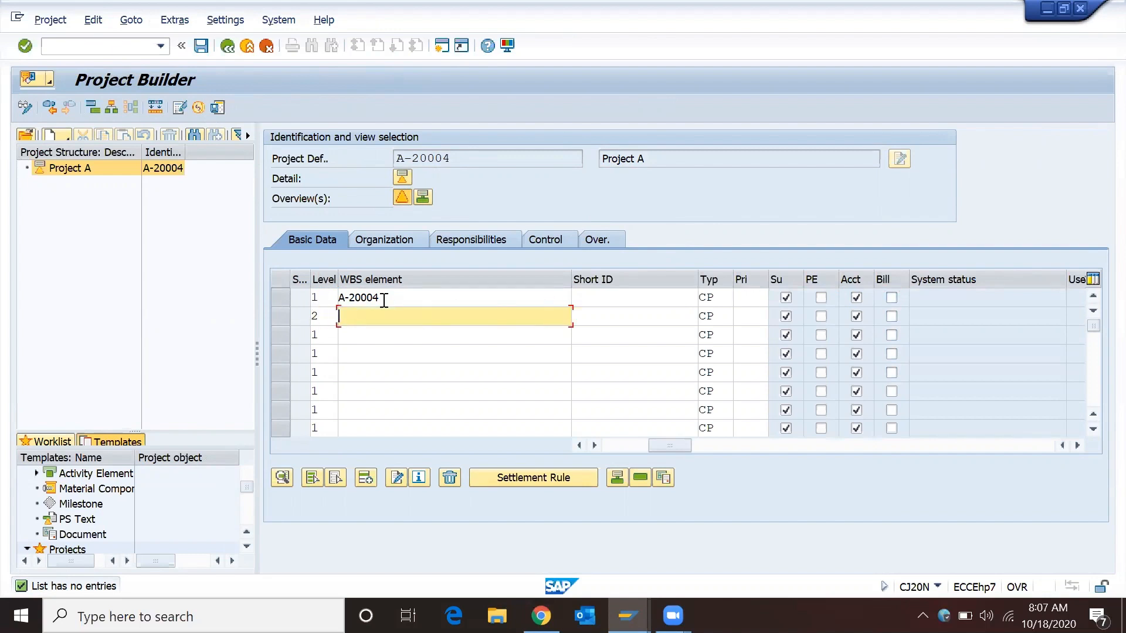
pyautogui.hotkey('ctrl', 'v')
pyautogui.write('.01')
pyautogui.press('Tab')
pyautogui.press('Return')
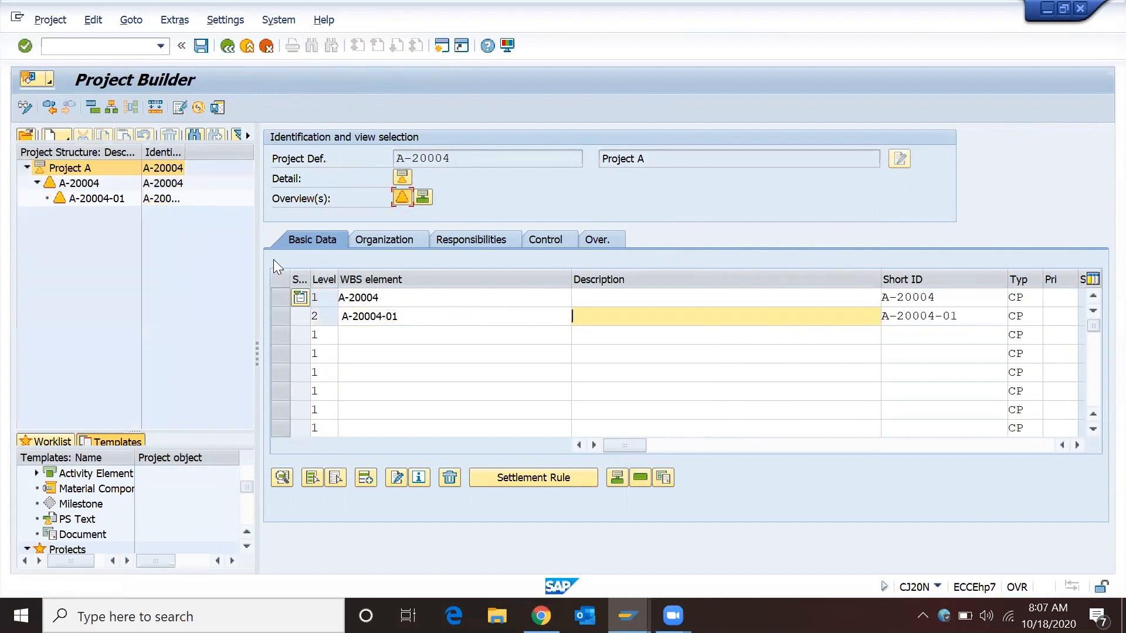
# Examine WBS elements A-20004 and A-20004-01 in the WBS overview and the project structure, widening the identification column to show their full IDs.
pyautogui.click(280, 317)
pyautogui.click(280, 317)
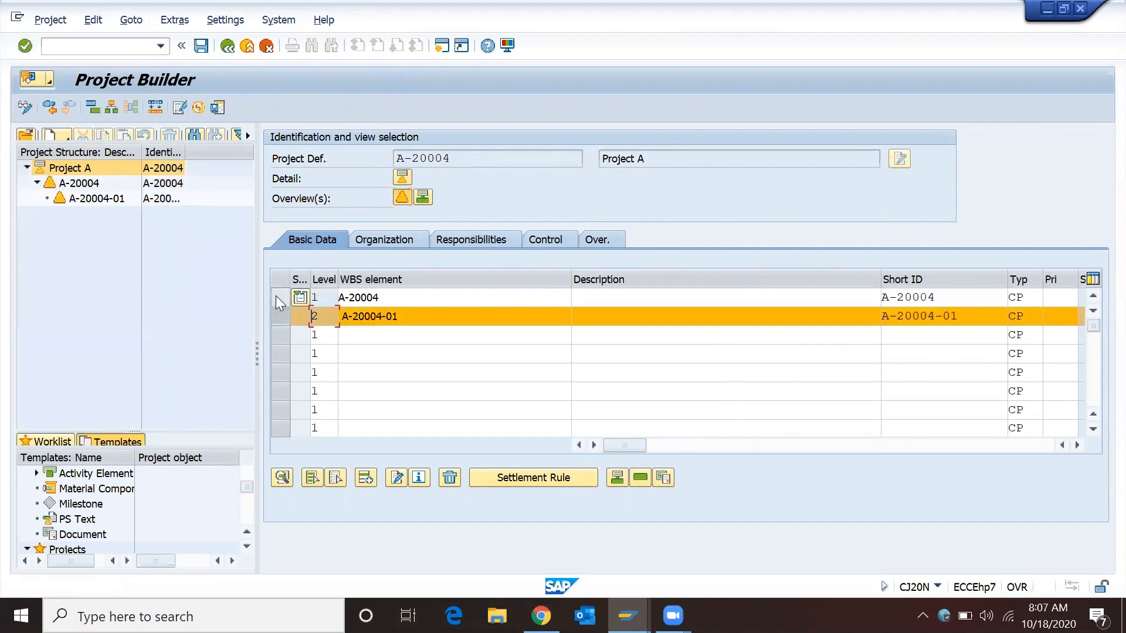
pyautogui.click(276, 296)
pyautogui.click(283, 316)
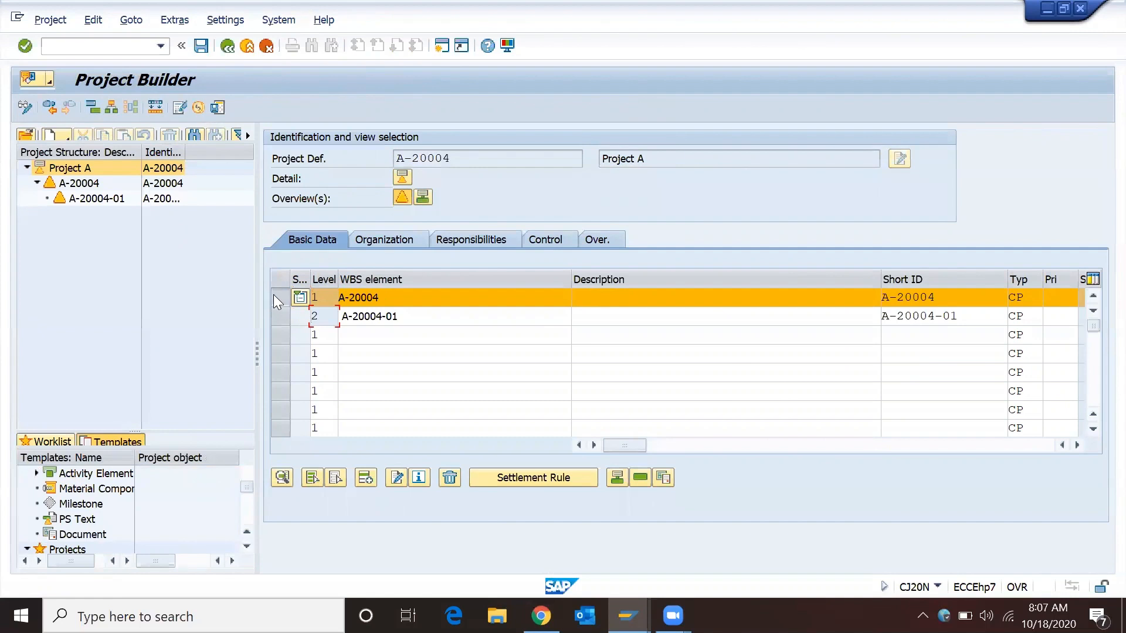
pyautogui.click(274, 294)
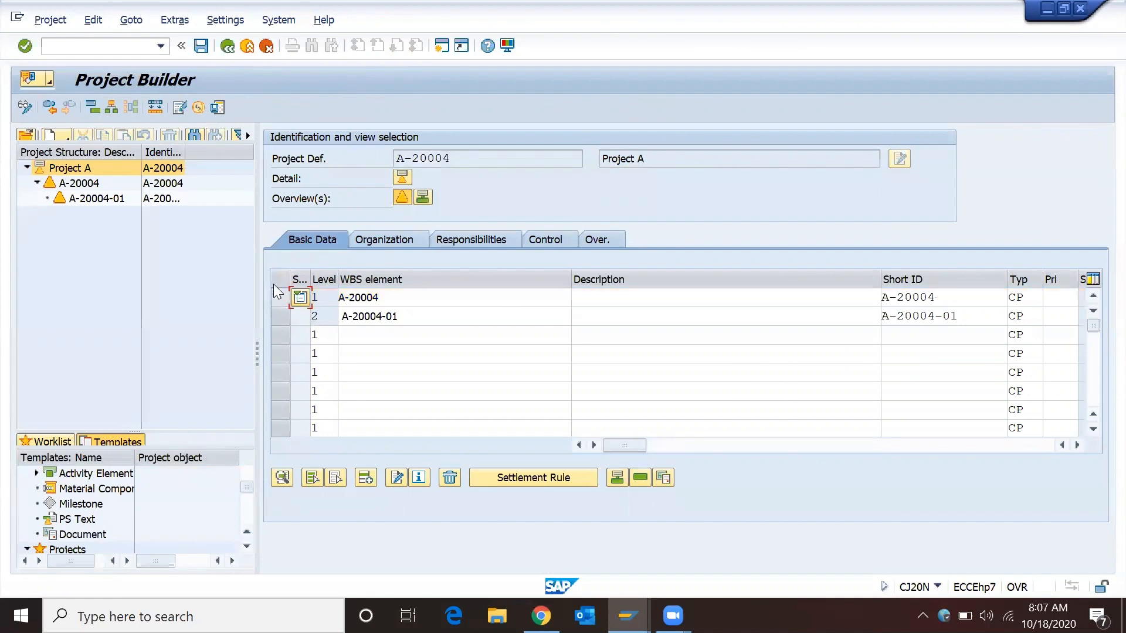
pyautogui.click(116, 199)
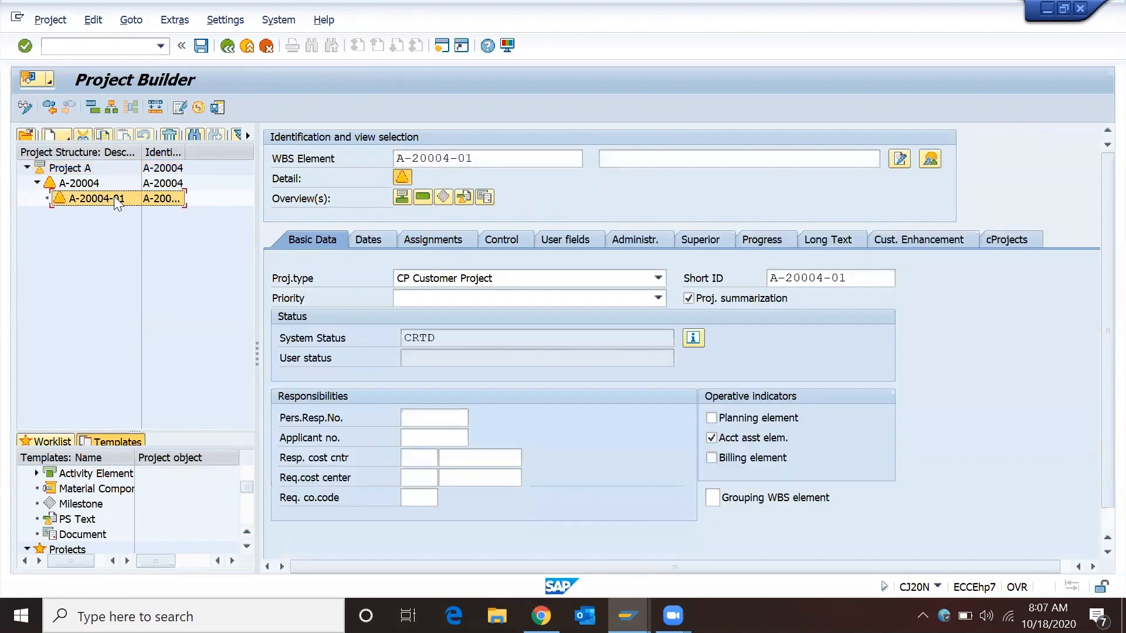
pyautogui.moveTo(185, 167); pyautogui.dragTo(216, 164)
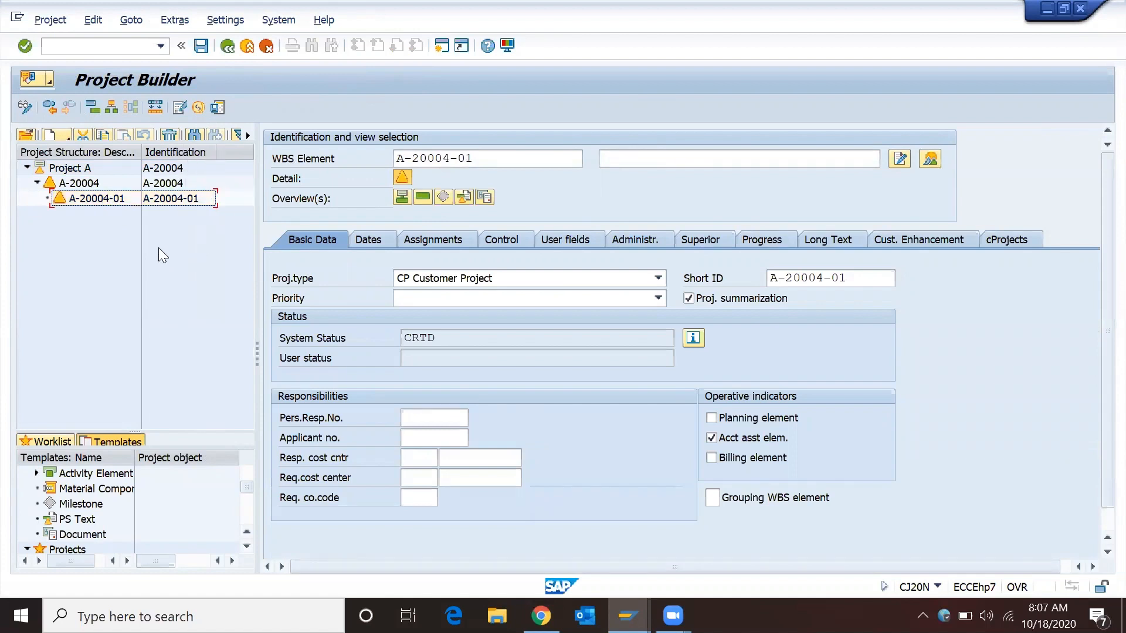
pyautogui.click(71, 168)
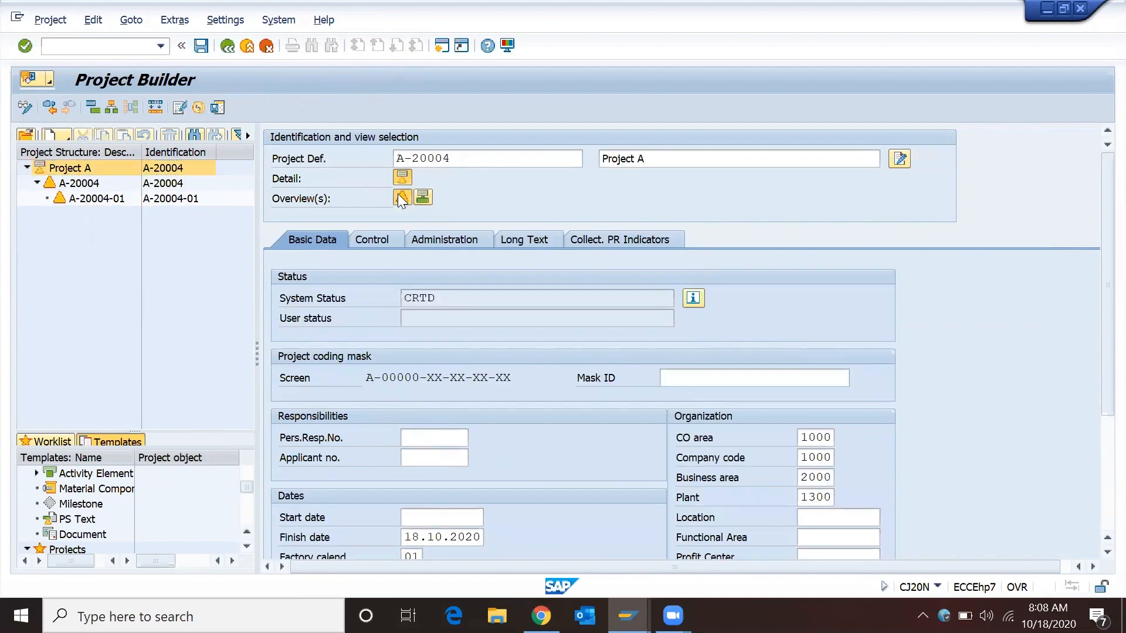
pyautogui.click(401, 200)
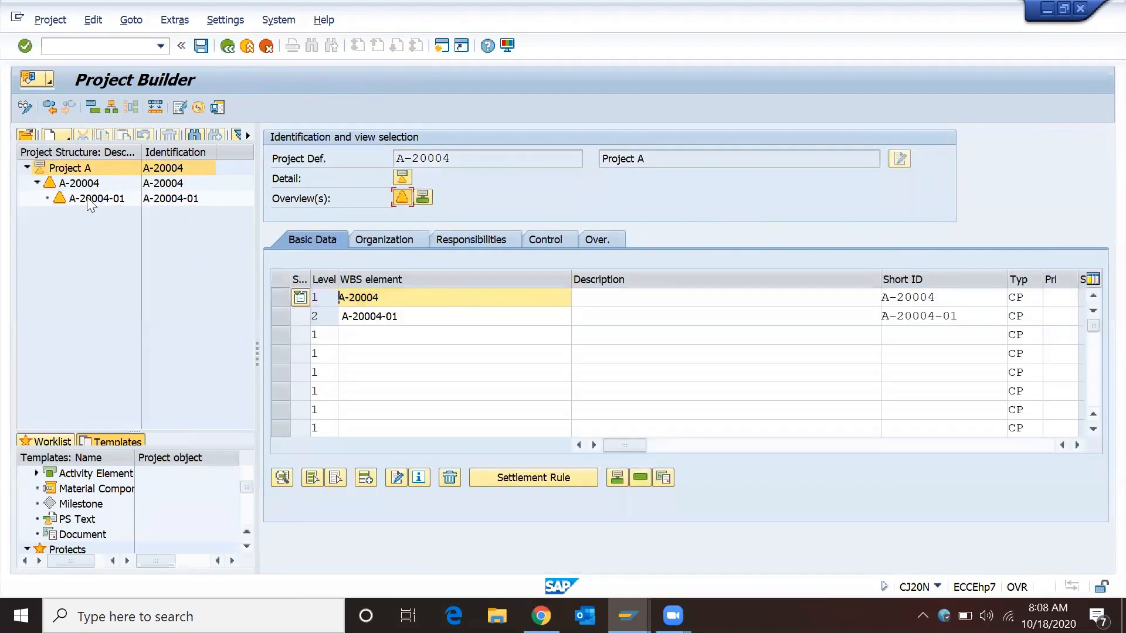
pyautogui.click(88, 199)
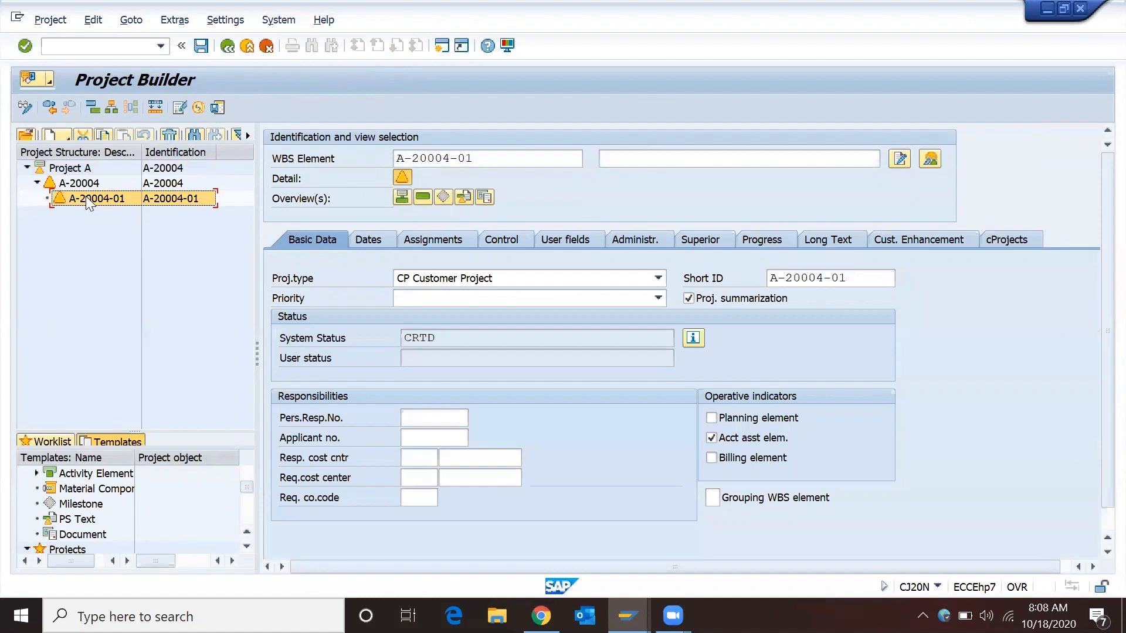
# Examine the identification of the Project A definition and its WBS elements A-20004 and A-20004-01, copying the project definition ID.
pyautogui.click(176, 168)
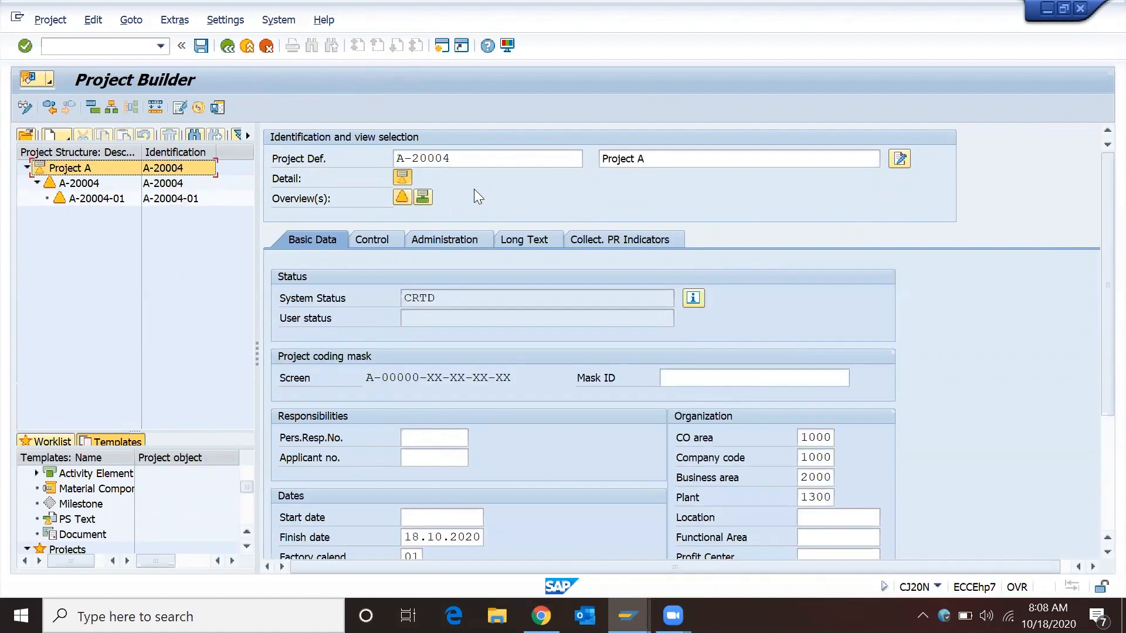
pyautogui.click(461, 161)
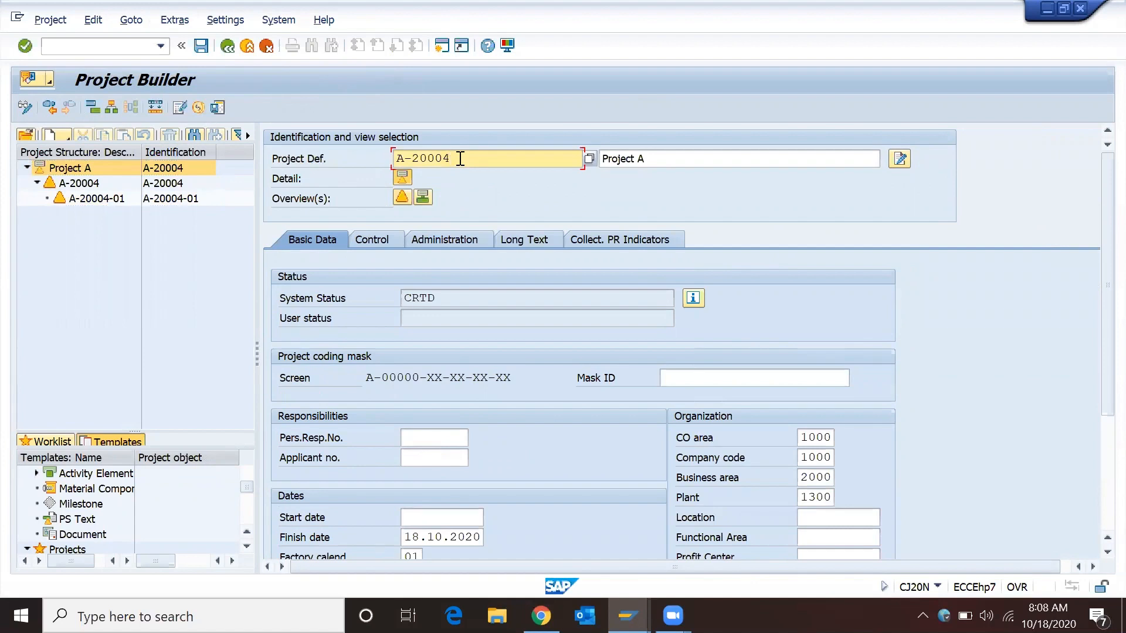
pyautogui.moveTo(460, 158); pyautogui.dragTo(390, 147)
pyautogui.hotkey('ctrl', 'c')
pyautogui.click(154, 185)
pyautogui.click(159, 201)
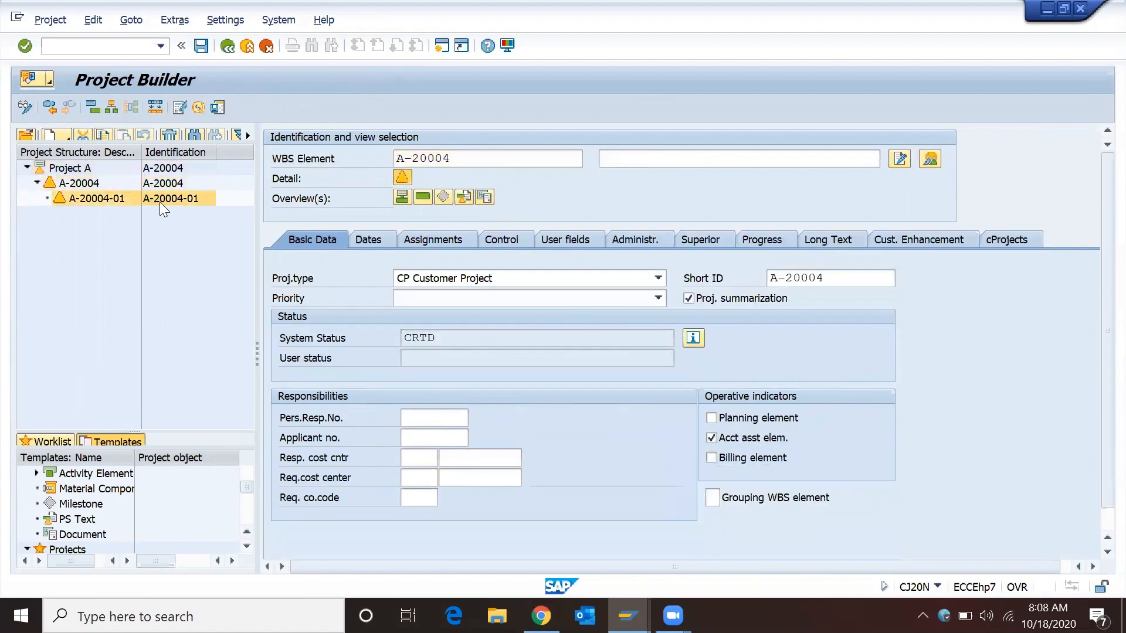
pyautogui.click(114, 170)
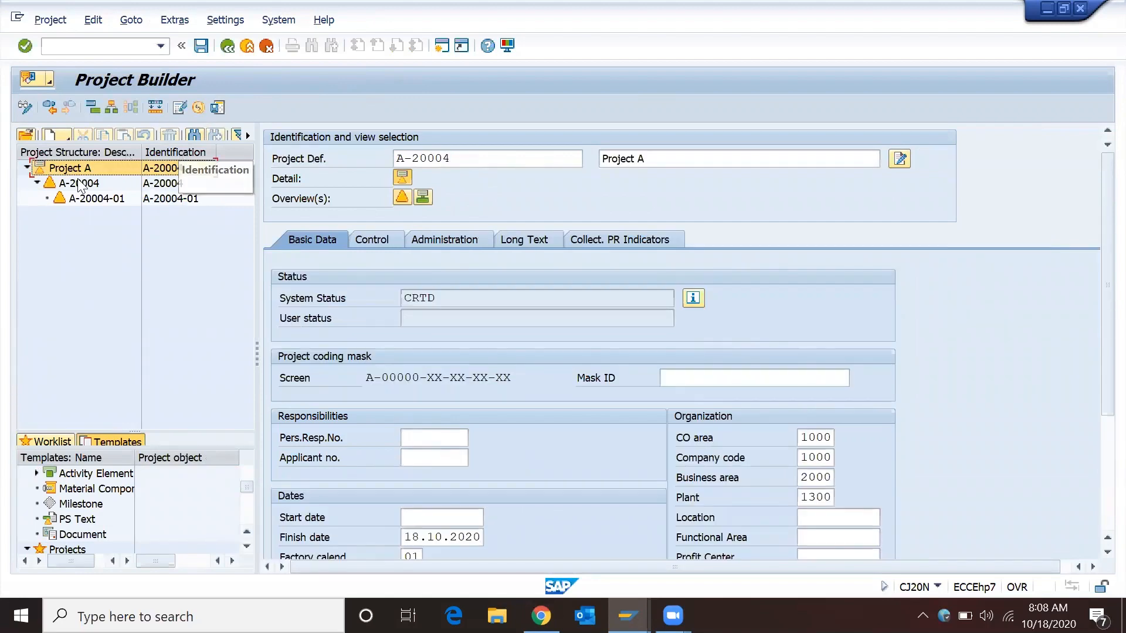
# Enter the description "Civil" for WBS element A-20004-01.
pyautogui.click(59, 198)
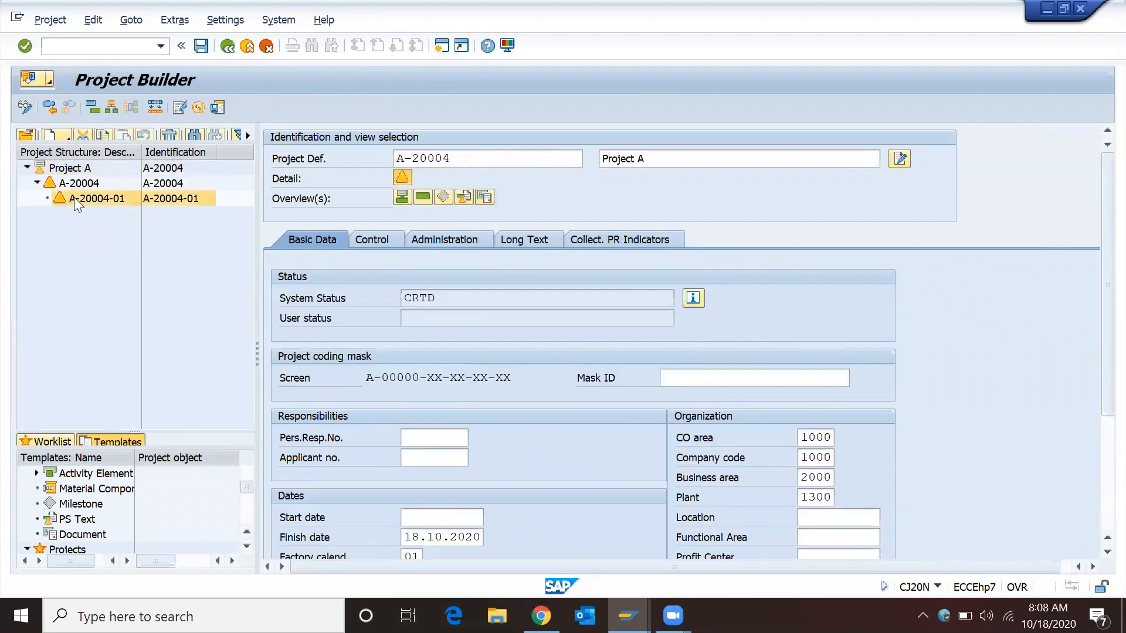
pyautogui.click(633, 157)
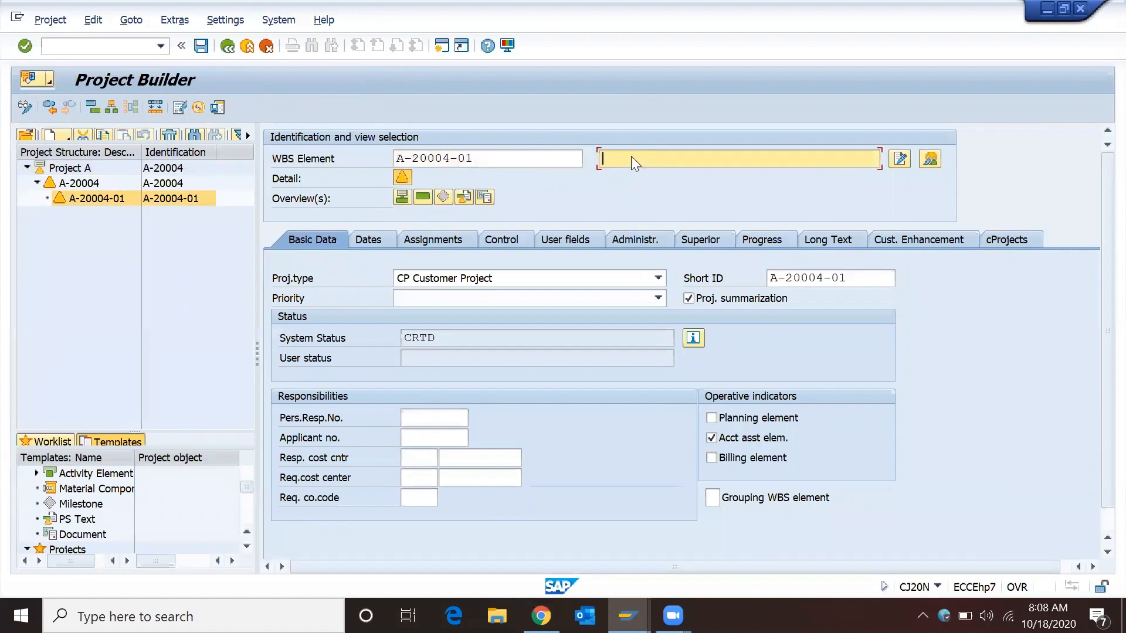
pyautogui.write('Civil')
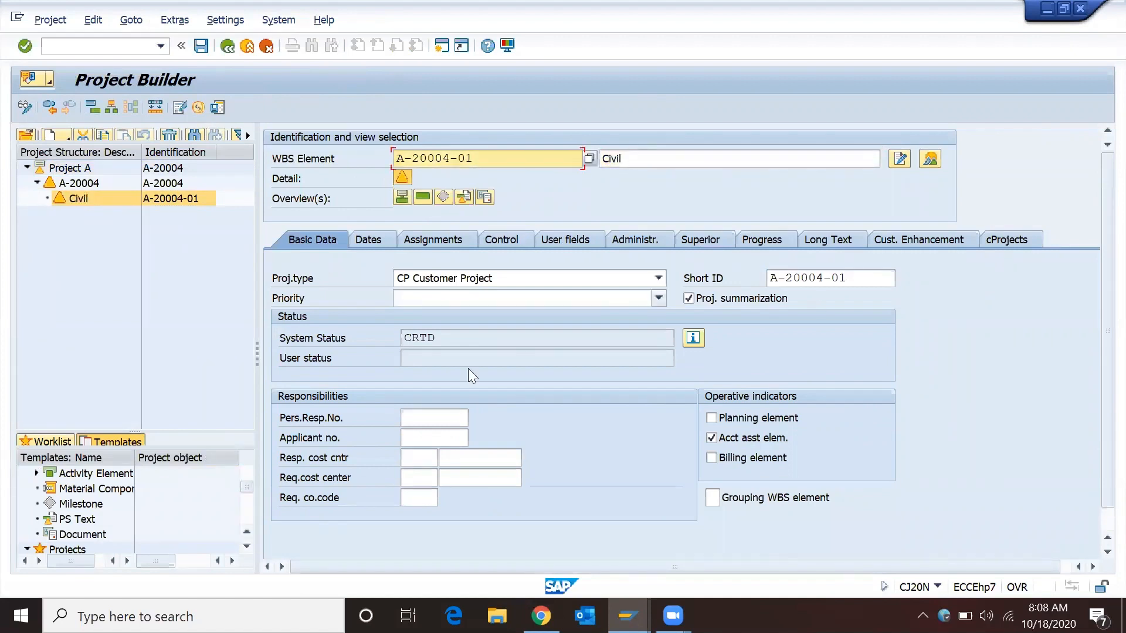
# Create a level 3 WBS element below Civil with the description "Excavation".
pyautogui.click(55, 135)
pyautogui.click(89, 176)
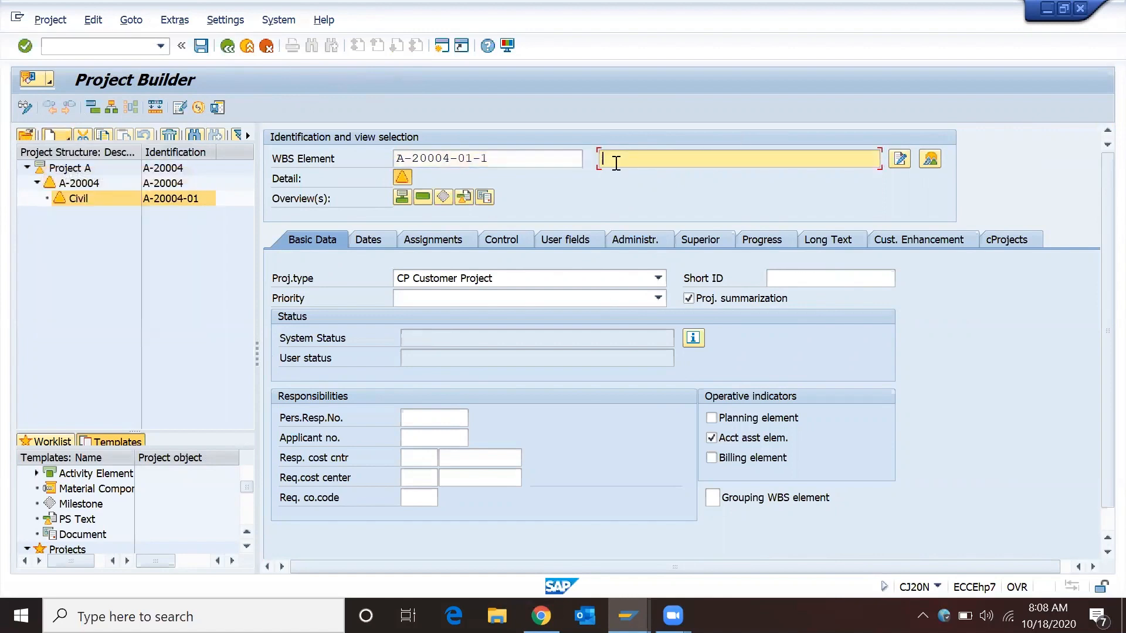
pyautogui.write('E')
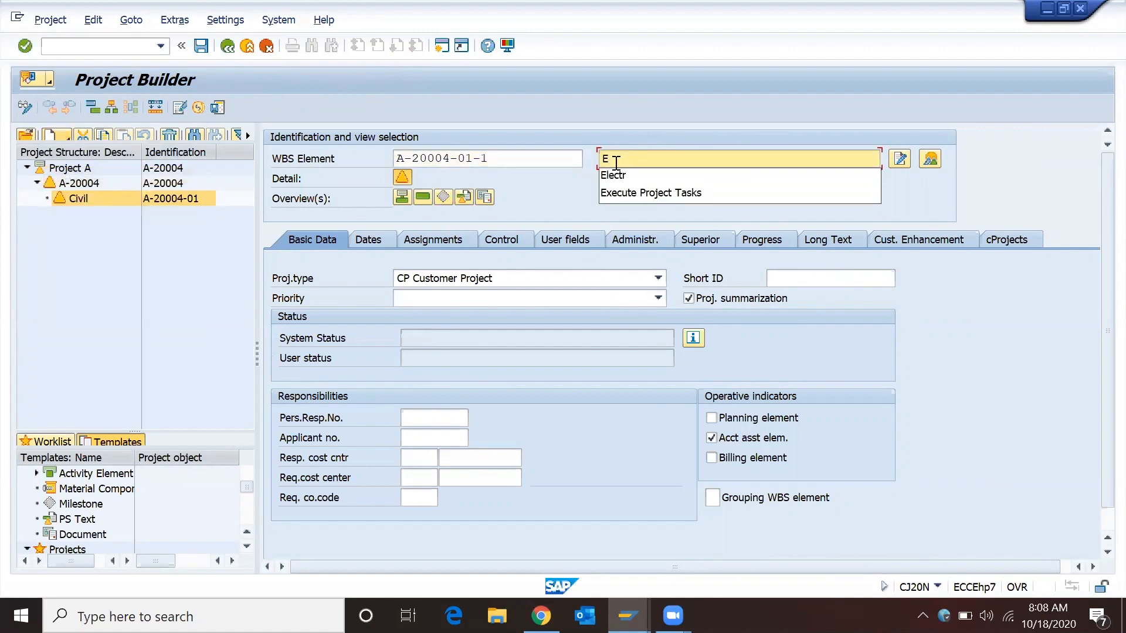
pyautogui.write('x')
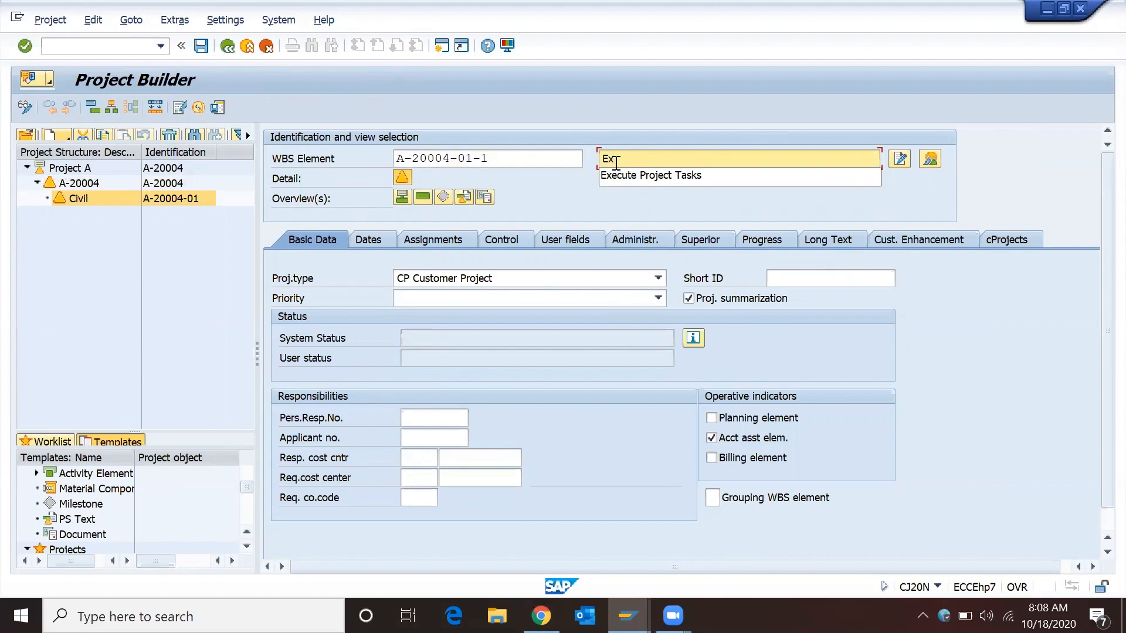
pyautogui.write('cavation')
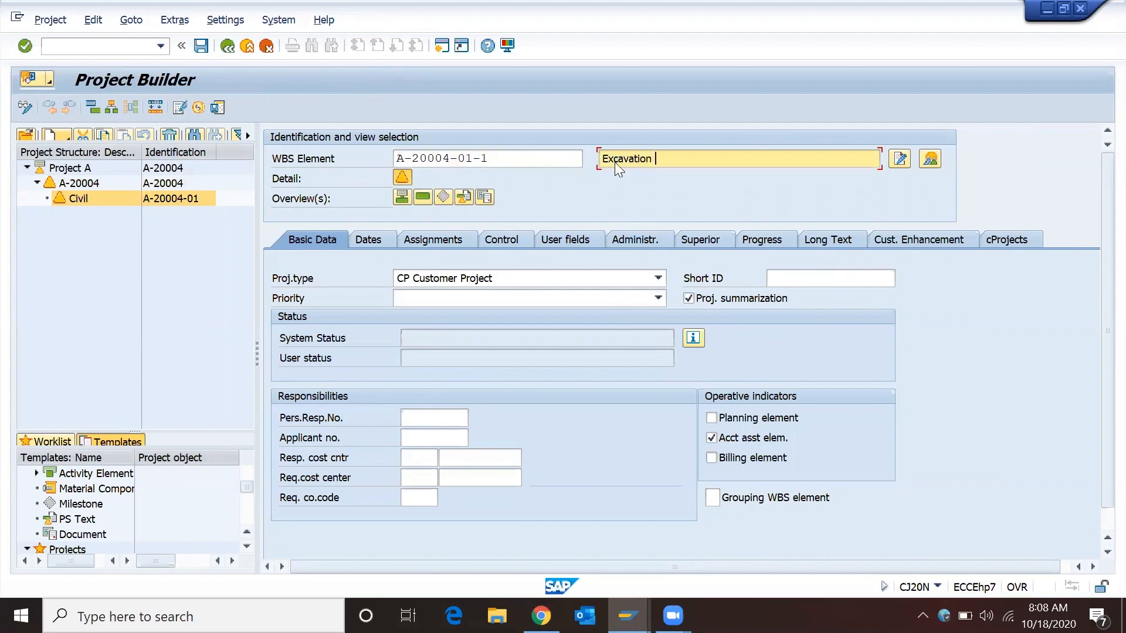
pyautogui.press('Return')
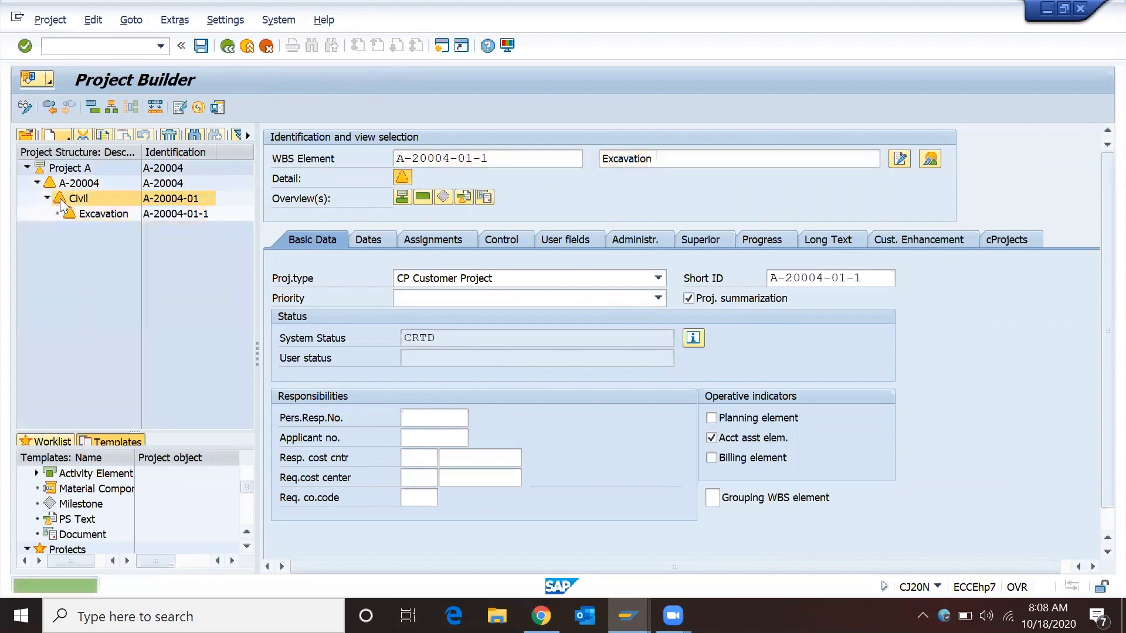
# Create a second WBS element below Civil with the description "Plinth Level Constr".
pyautogui.click(70, 199)
pyautogui.click(52, 134)
pyautogui.click(86, 176)
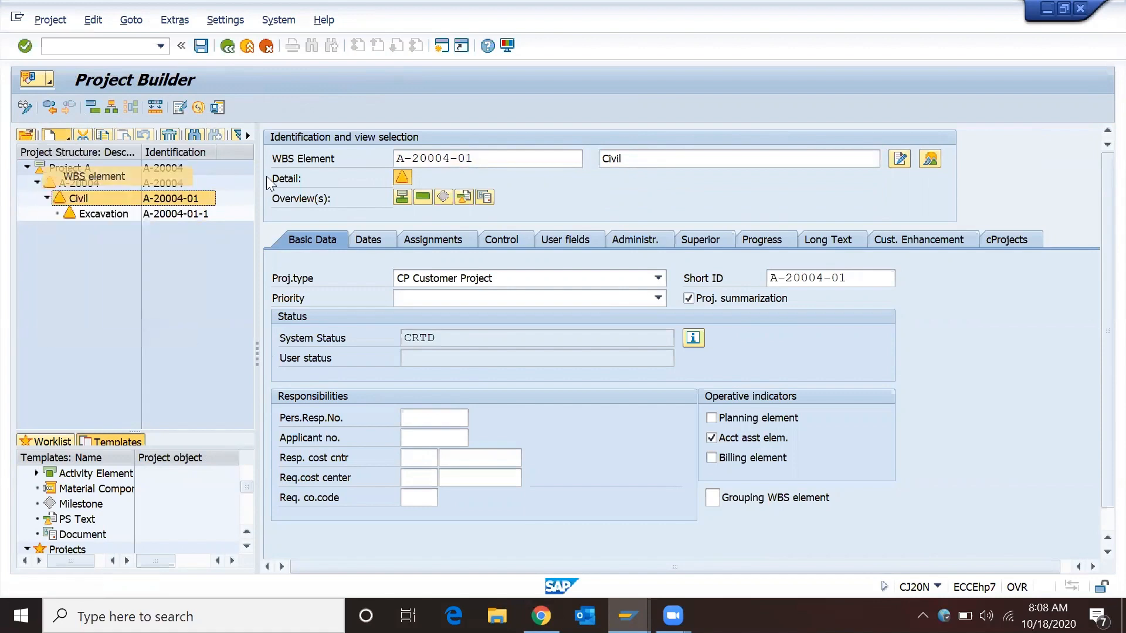
pyautogui.click(644, 159)
pyautogui.write('P')
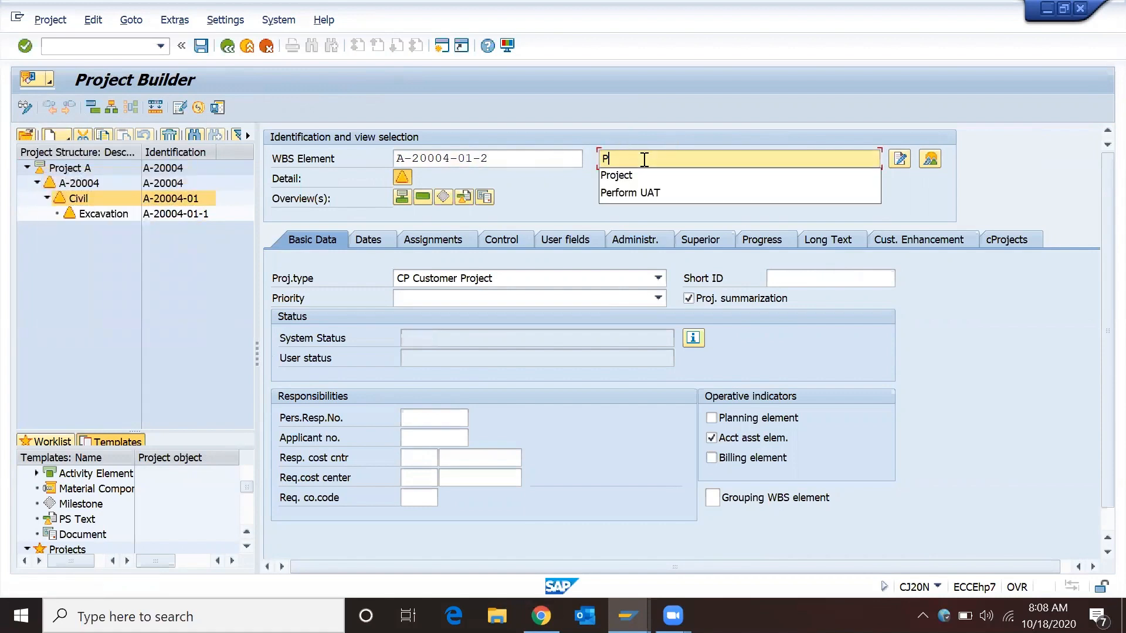
pyautogui.write('linth Le')
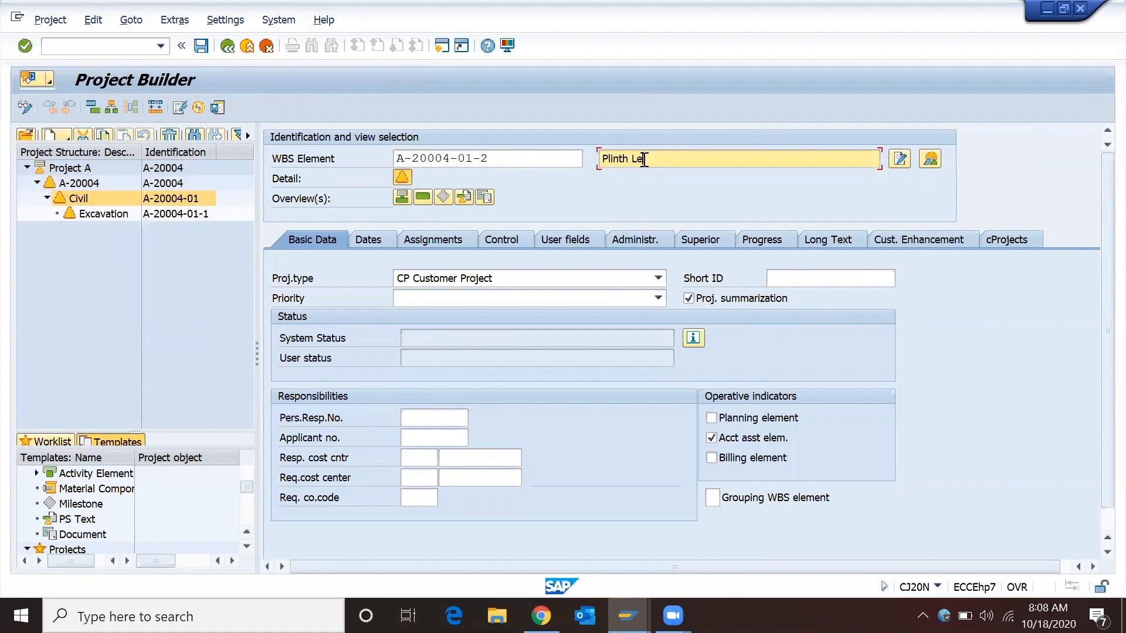
pyautogui.write('vel Constr')
pyautogui.press('Return')
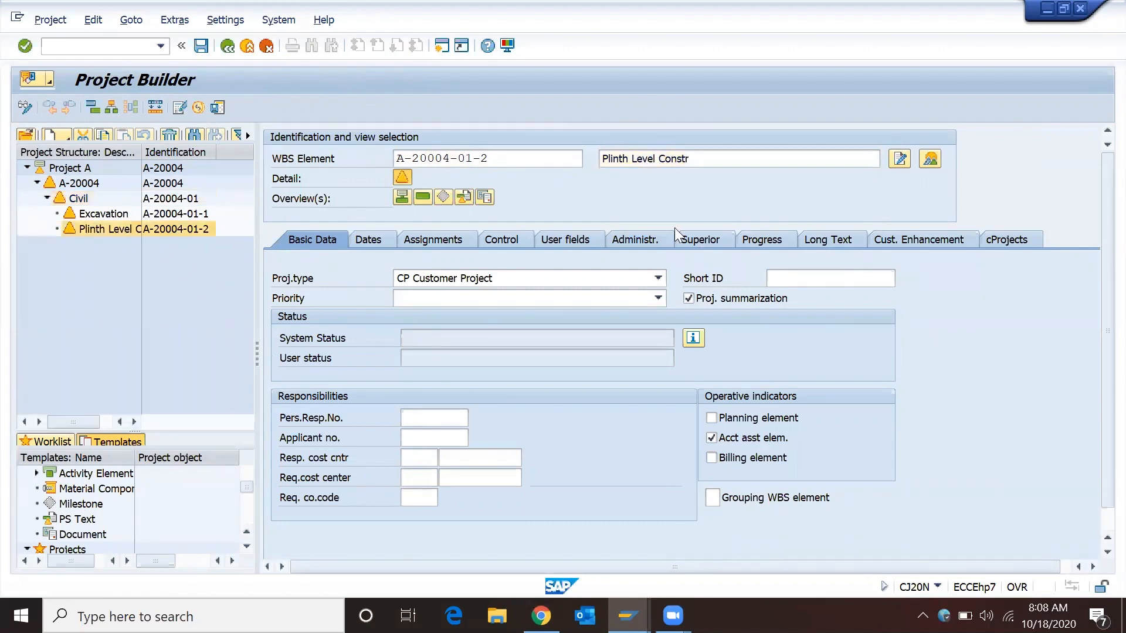
# Create a third WBS element below Civil with the description "RCC Work".
pyautogui.click(70, 199)
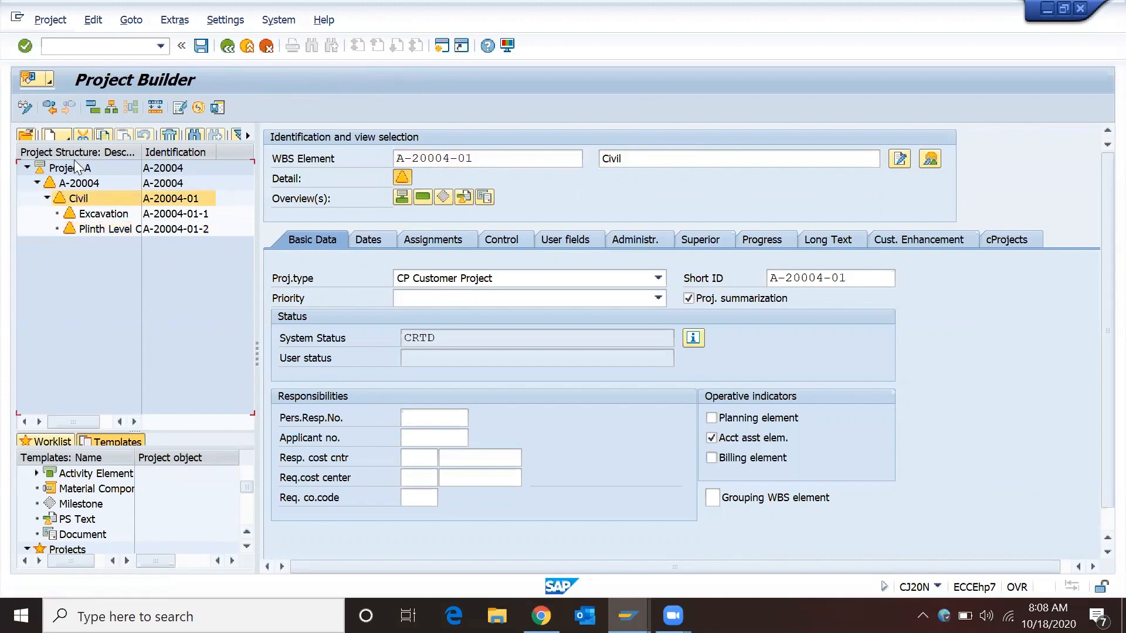
pyautogui.click(56, 135)
pyautogui.click(88, 183)
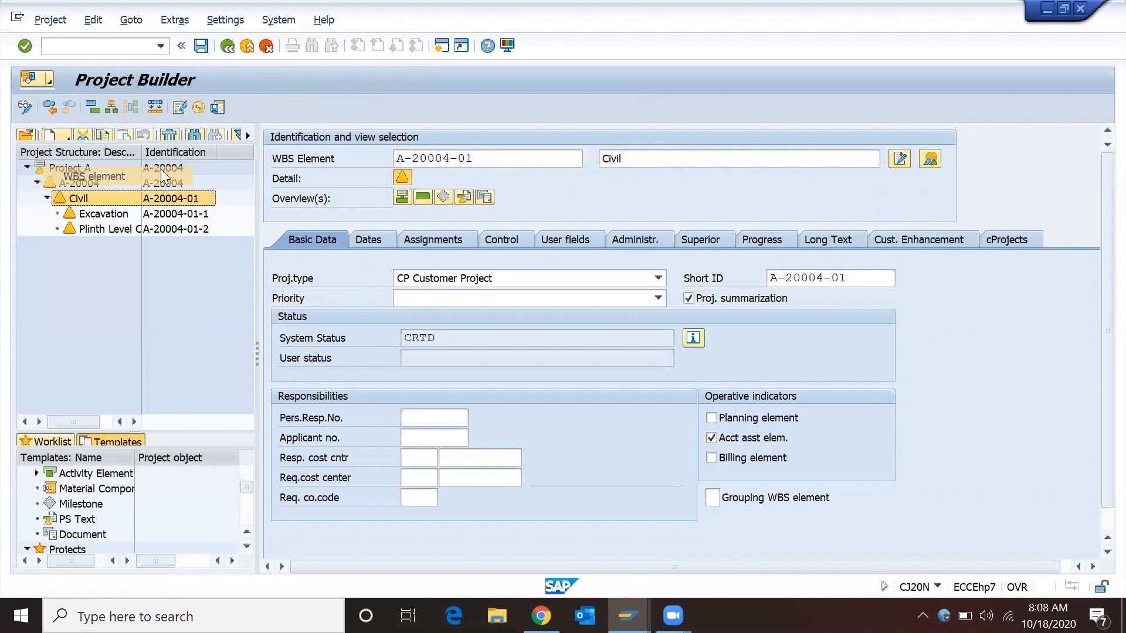
pyautogui.click(100, 199)
pyautogui.click(628, 158)
pyautogui.write('R')
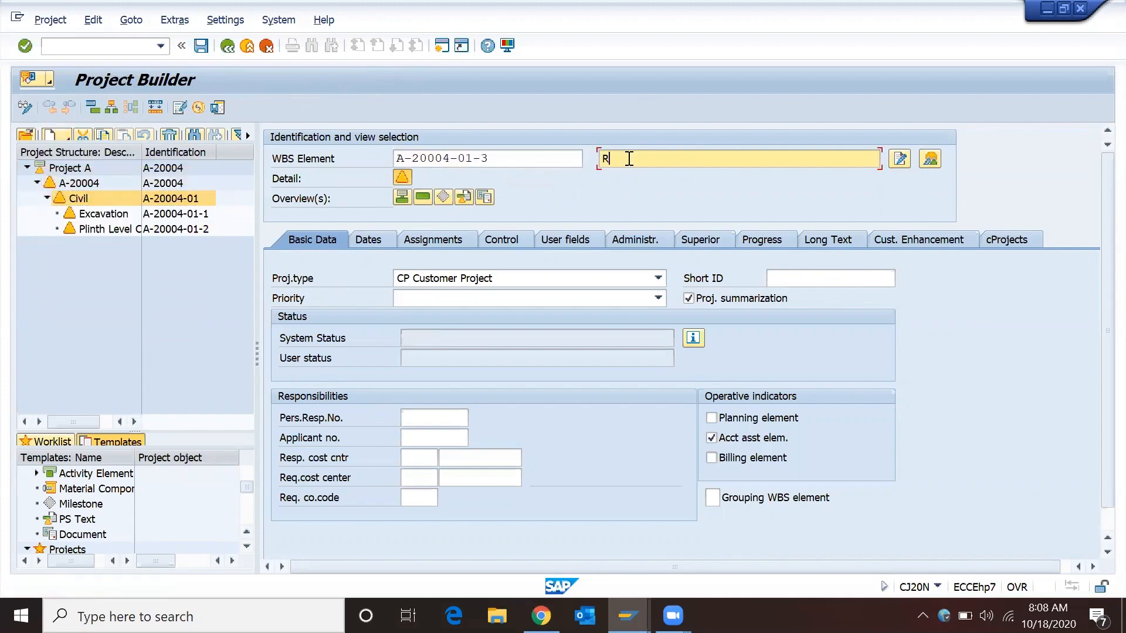
pyautogui.write('CC Work')
pyautogui.press('Return')
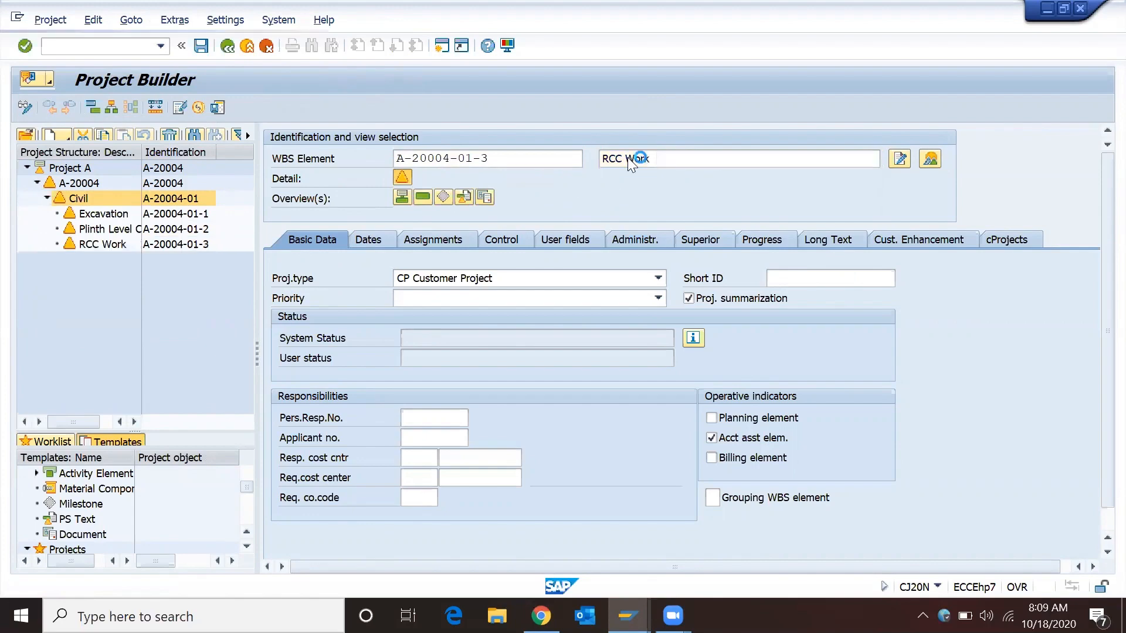
# Examine the levels of Project A's elements in the WBS overview and their structure in the hierarchy graphic.
pyautogui.click(102, 170)
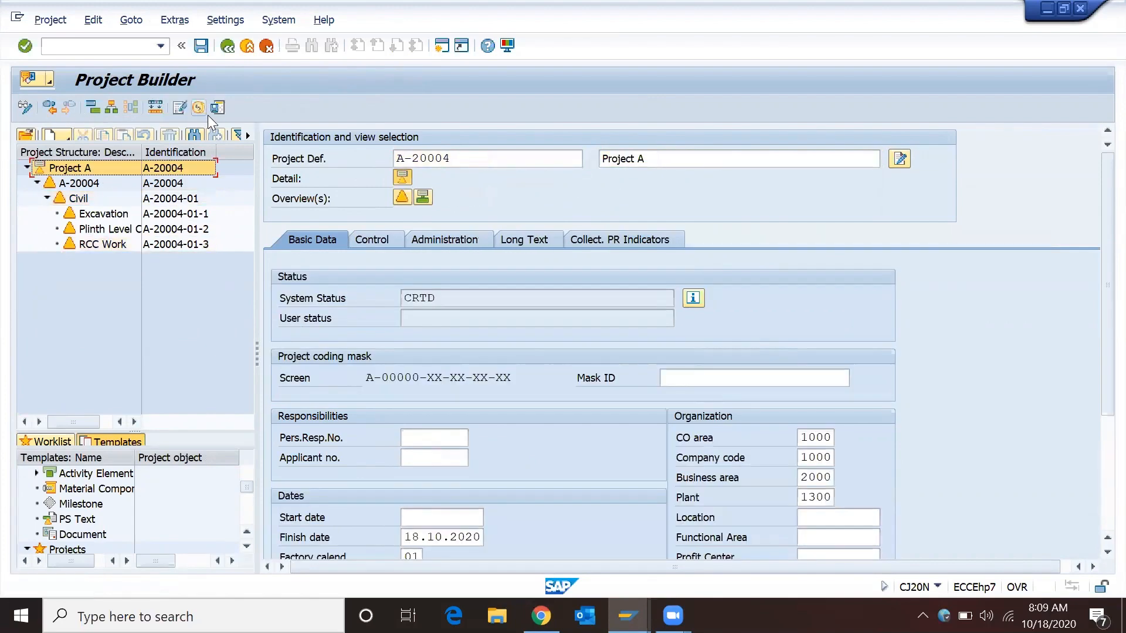
pyautogui.click(400, 198)
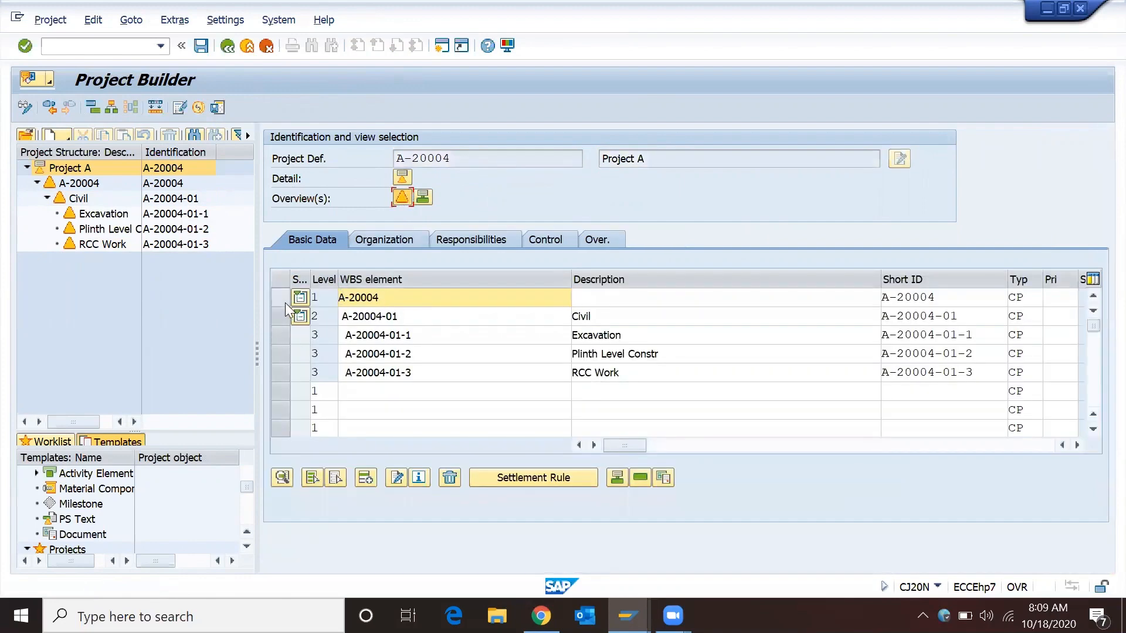
pyautogui.click(280, 297)
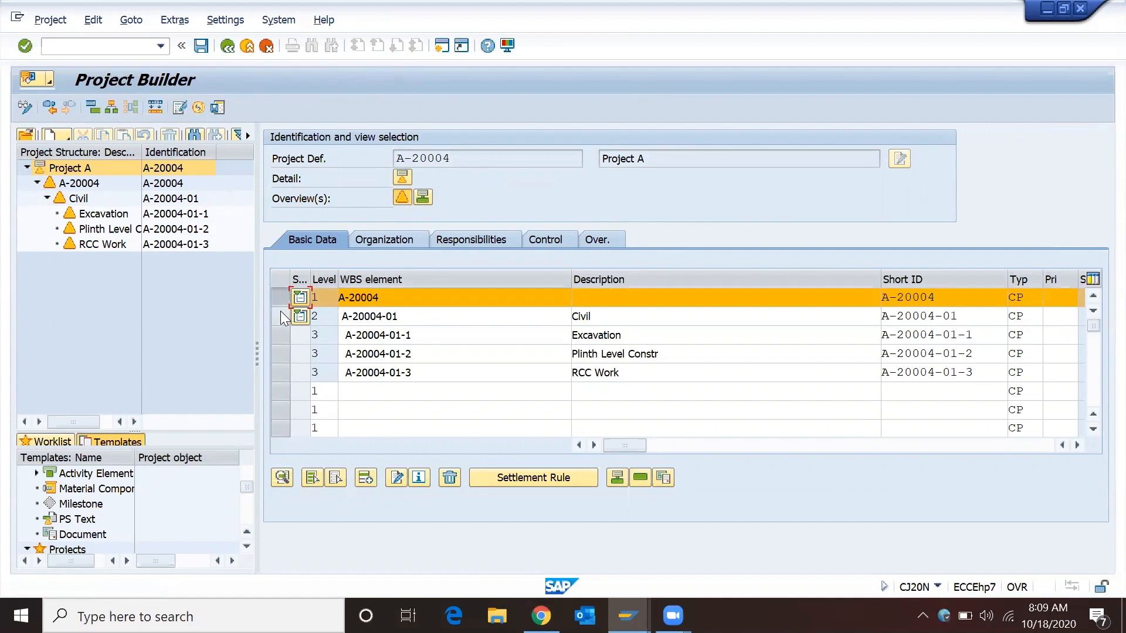
pyautogui.click(281, 315)
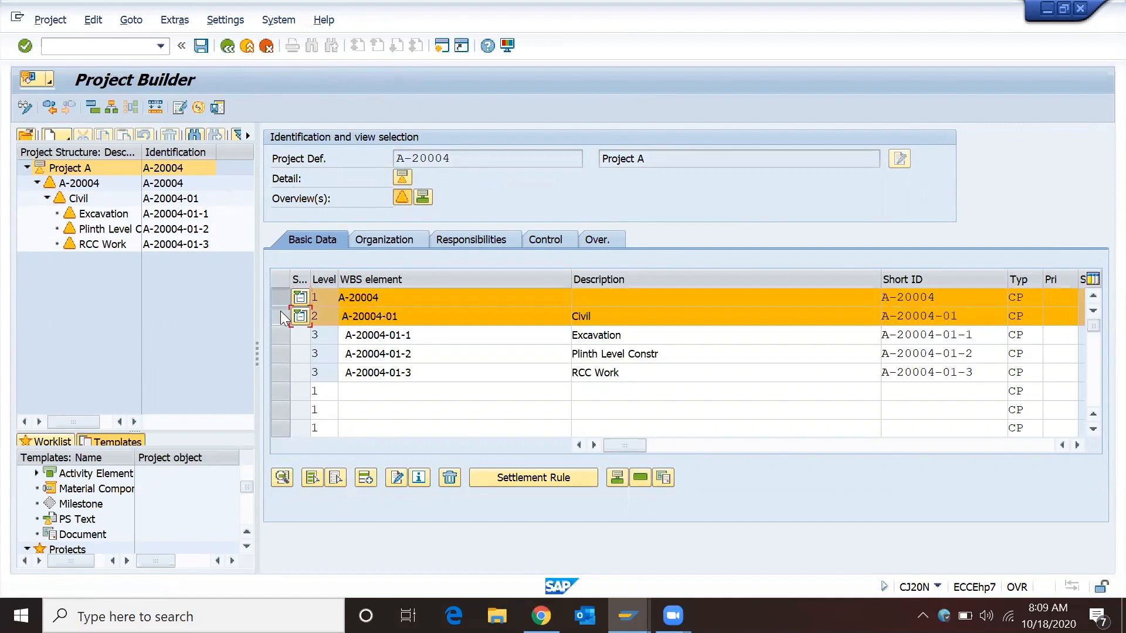
pyautogui.click(321, 338)
pyautogui.click(278, 338)
pyautogui.click(281, 355)
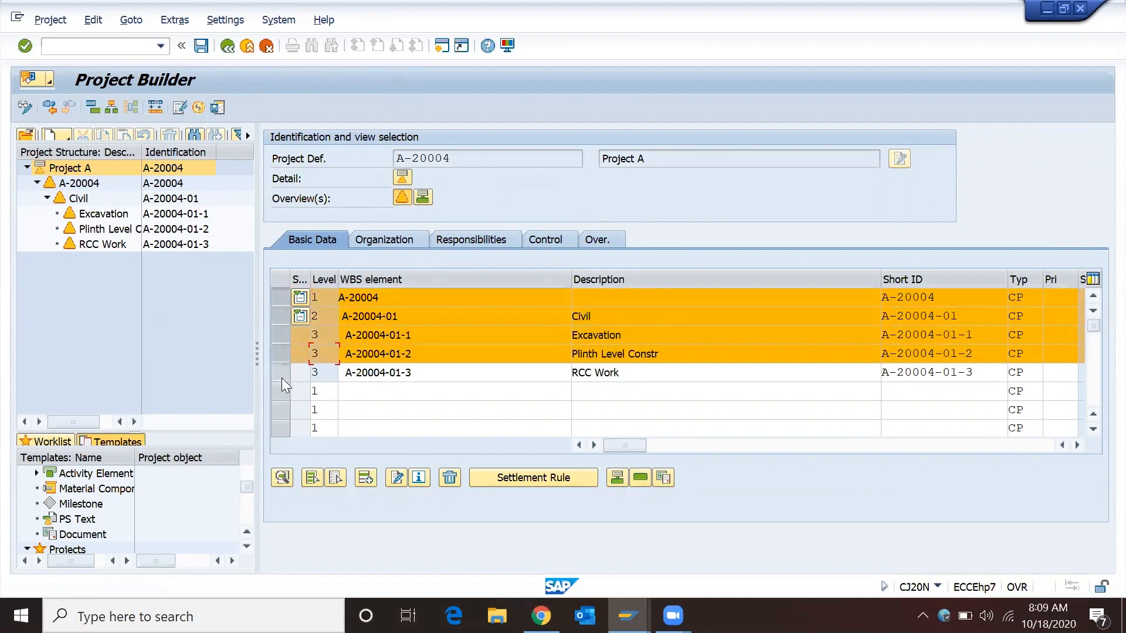
pyautogui.click(281, 375)
pyautogui.click(296, 354)
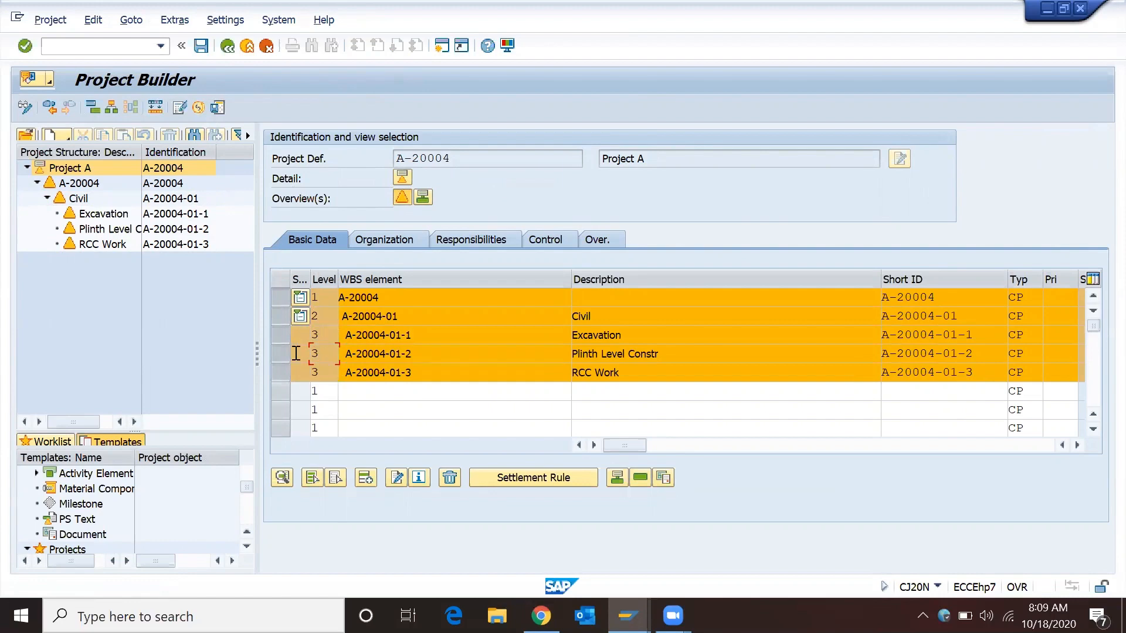
pyautogui.moveTo(317, 369); pyautogui.dragTo(311, 372)
pyautogui.click(114, 108)
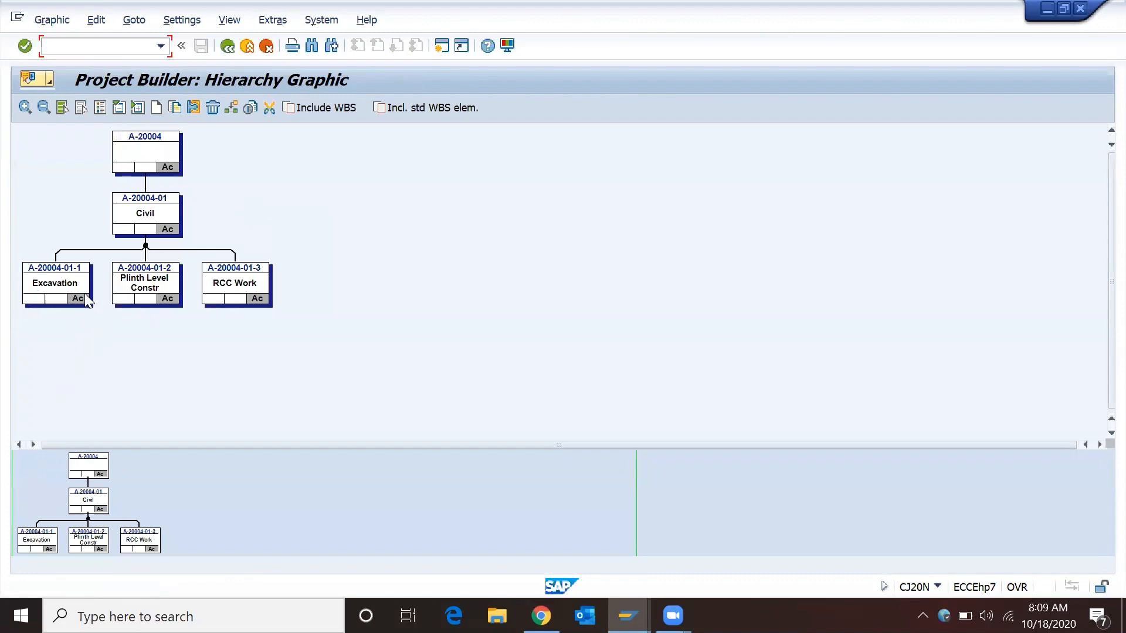
pyautogui.click(226, 46)
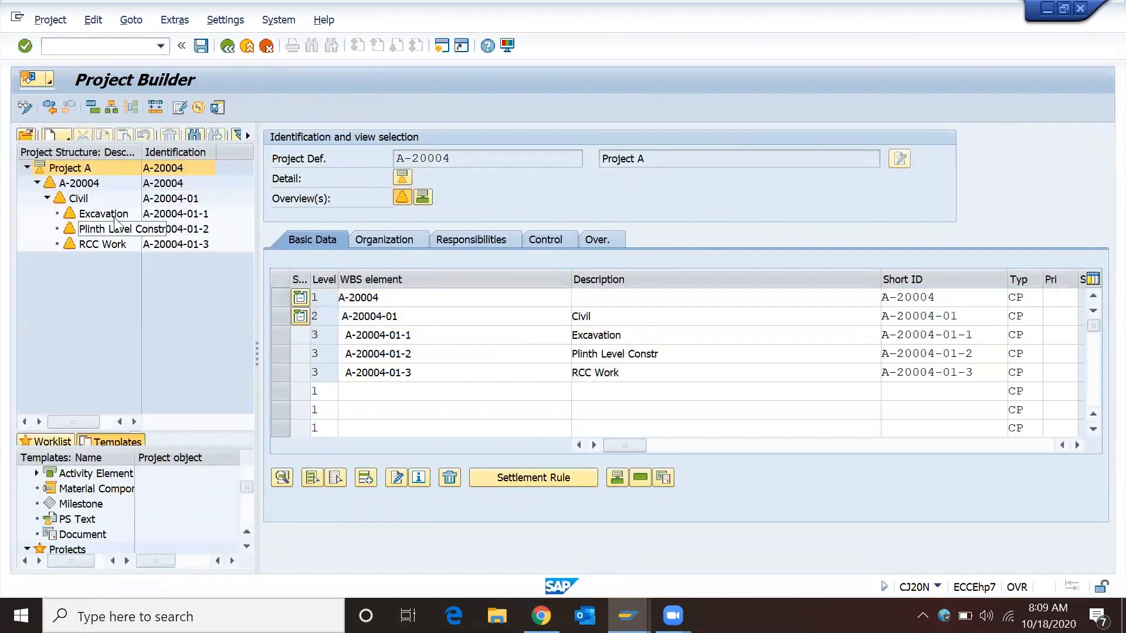
# Create a level 4 WBS element below Excavation with the description "Marking of Ground".
pyautogui.click(115, 215)
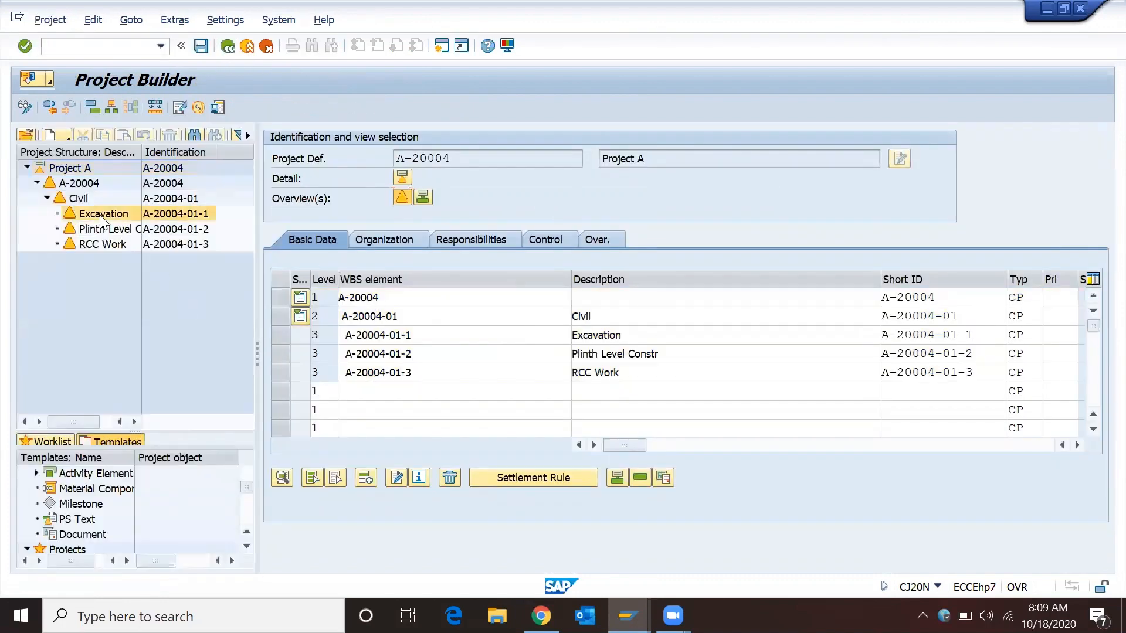
pyautogui.click(56, 134)
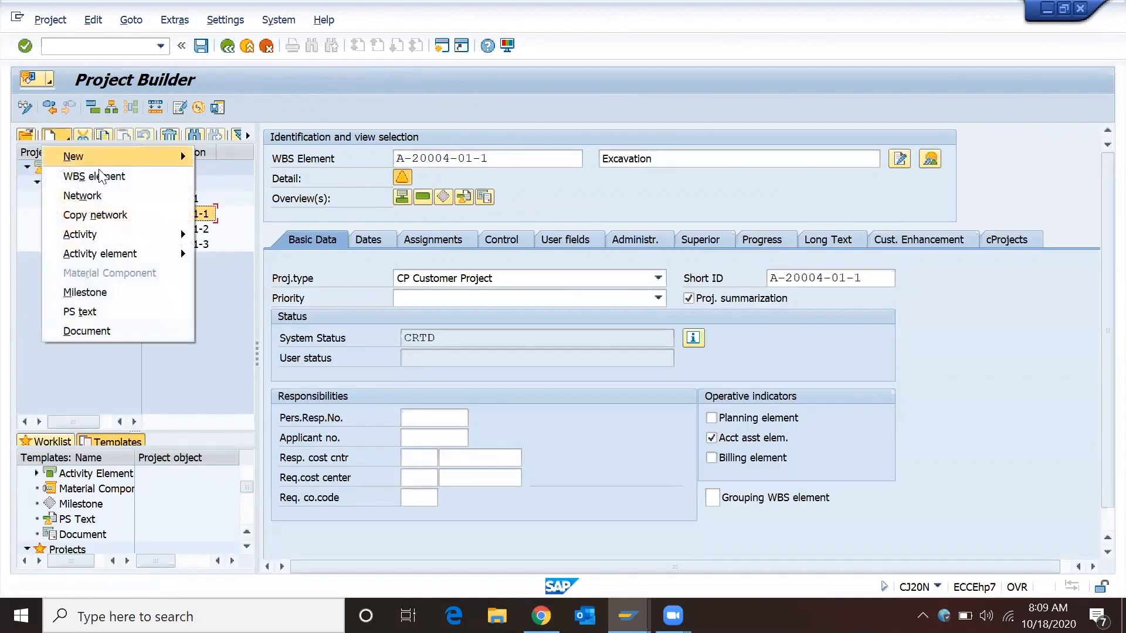
pyautogui.click(103, 178)
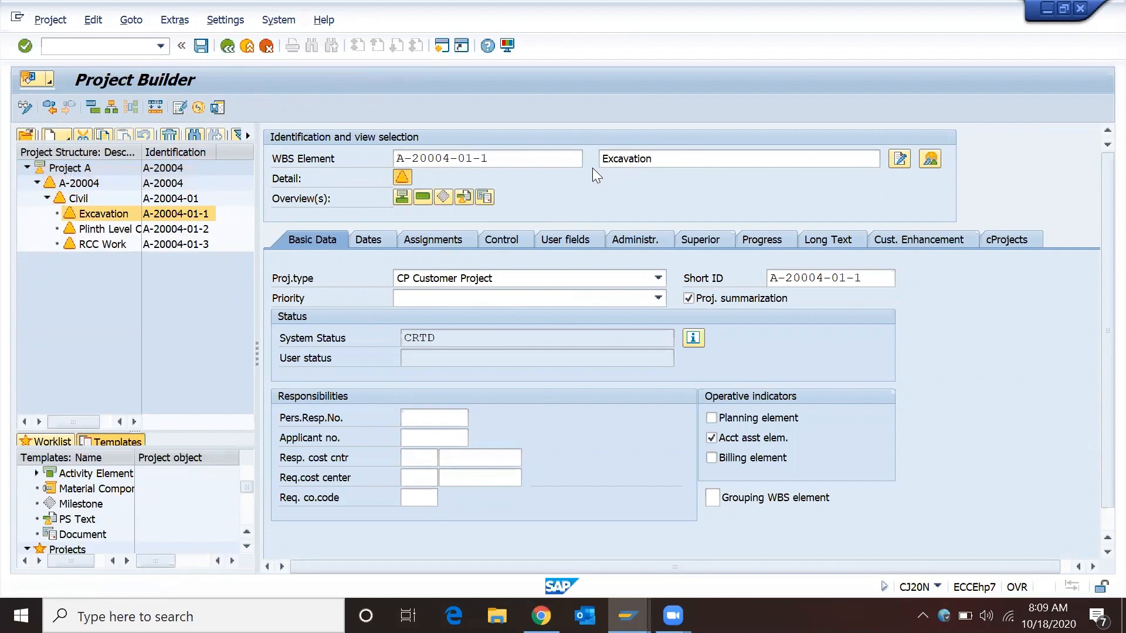
pyautogui.click(690, 160)
pyautogui.write('Mark')
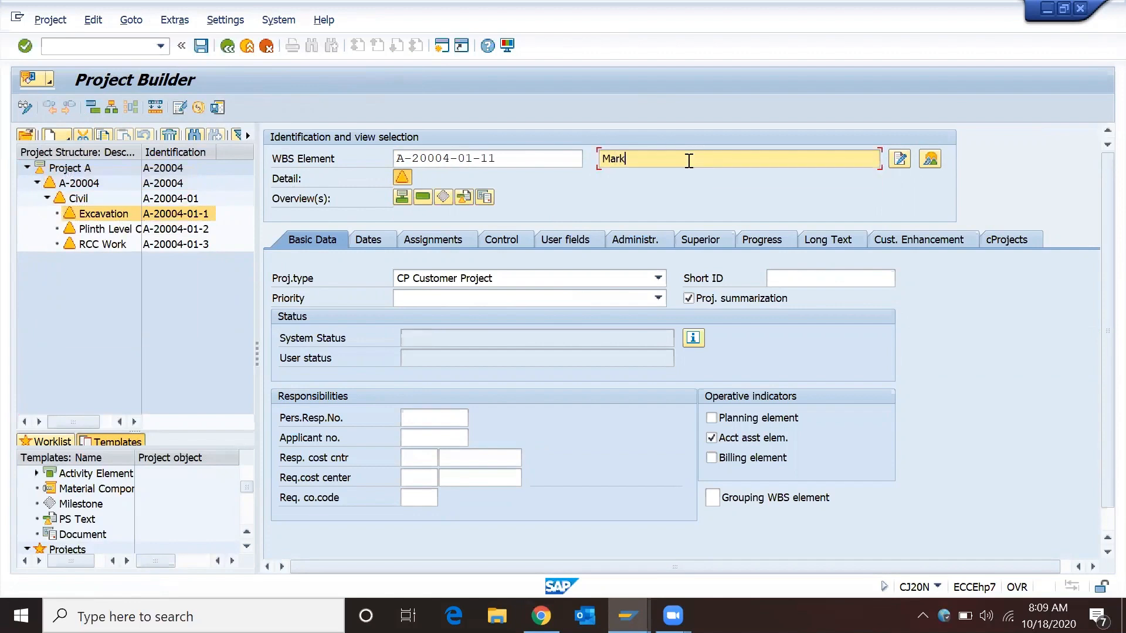
pyautogui.write('ing of Ground')
pyautogui.press('Return')
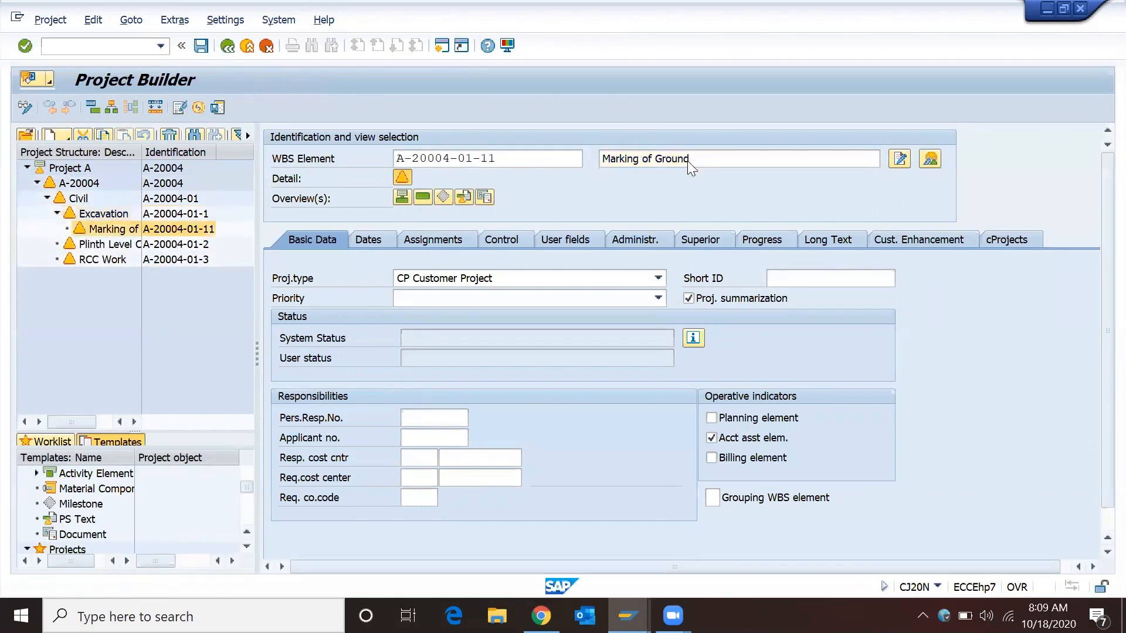
# Create a second level 4 WBS element below Excavation with the description "Subcontracting work".
pyautogui.click(105, 214)
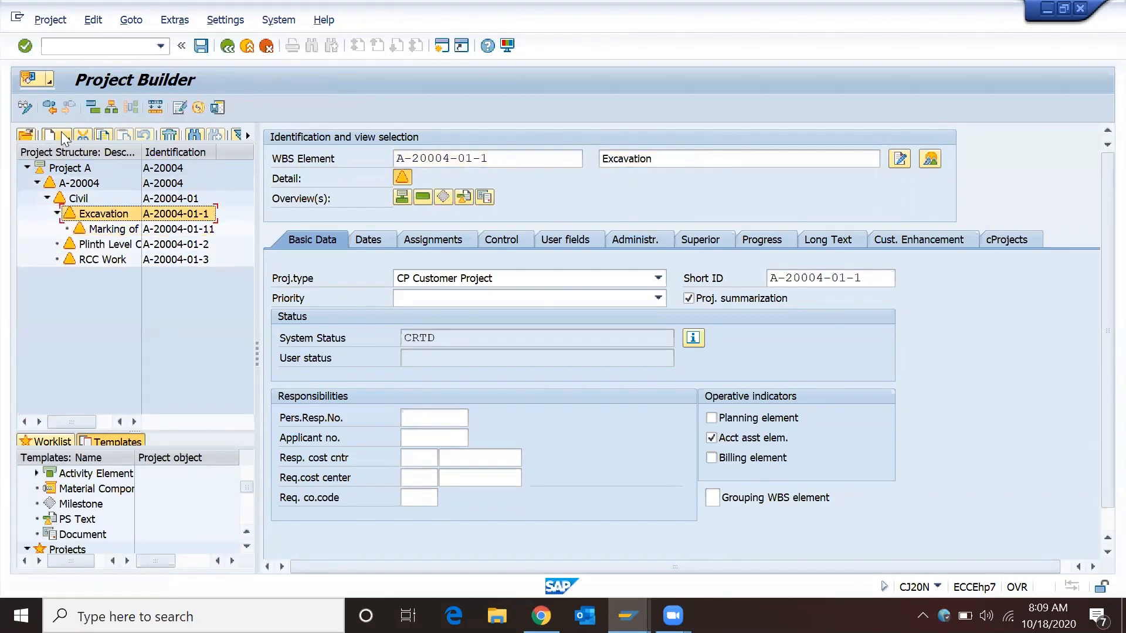
pyautogui.click(65, 138)
pyautogui.click(89, 176)
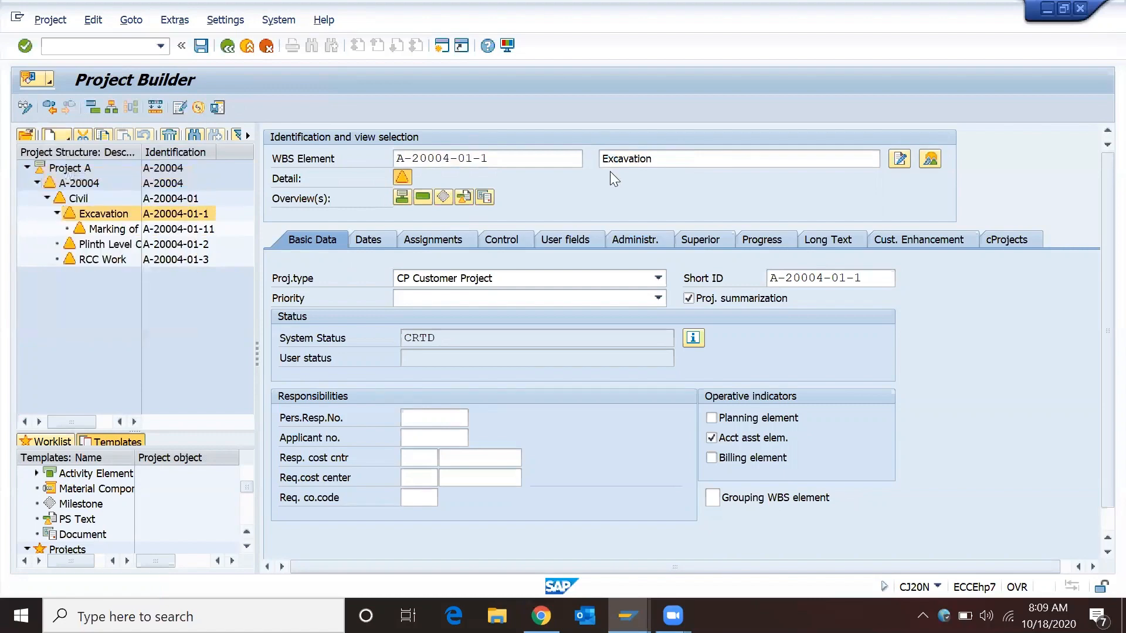
pyautogui.click(636, 163)
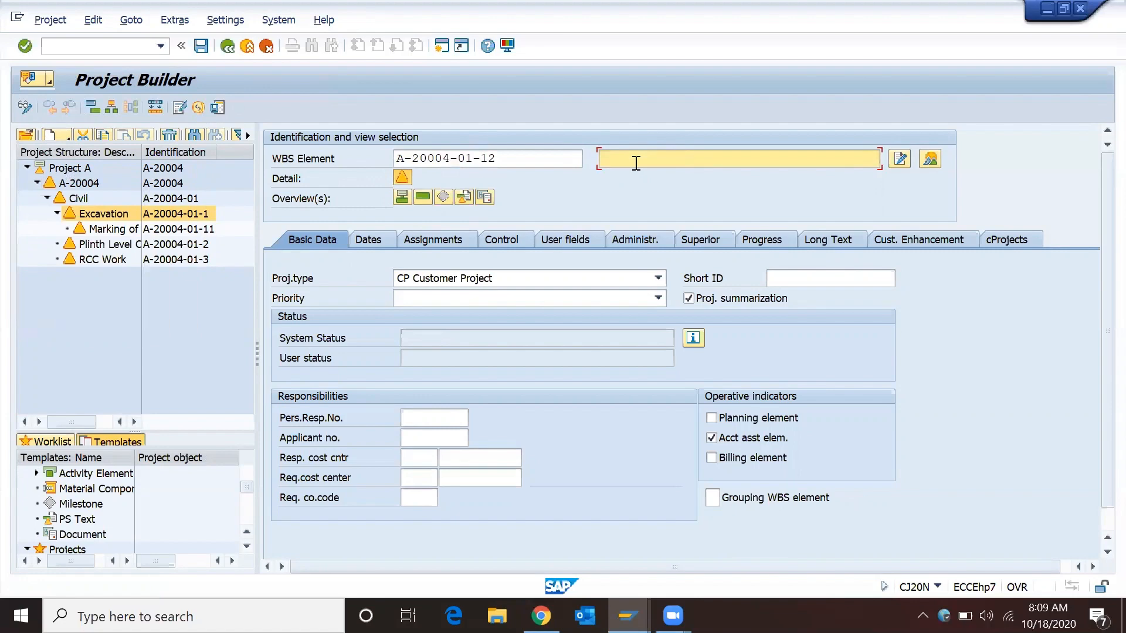
pyautogui.write('Subcontracting work')
pyautogui.press('Return')
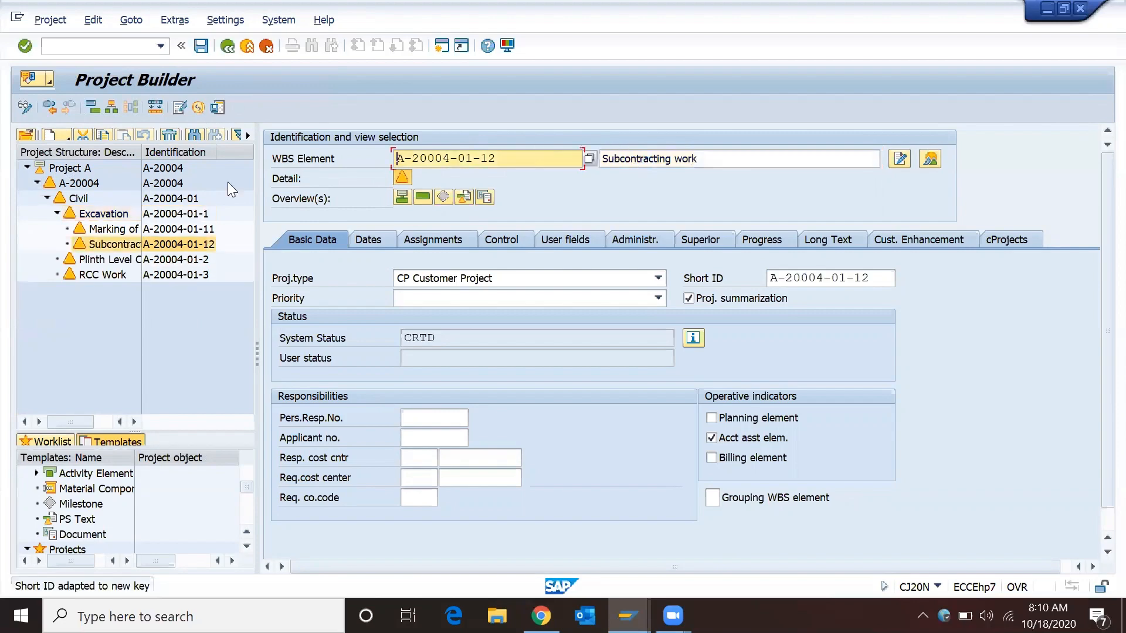
# Examine the levels of Marking of Ground and Subcontracting work in Project A's WBS overview.
pyautogui.click(115, 226)
pyautogui.click(111, 213)
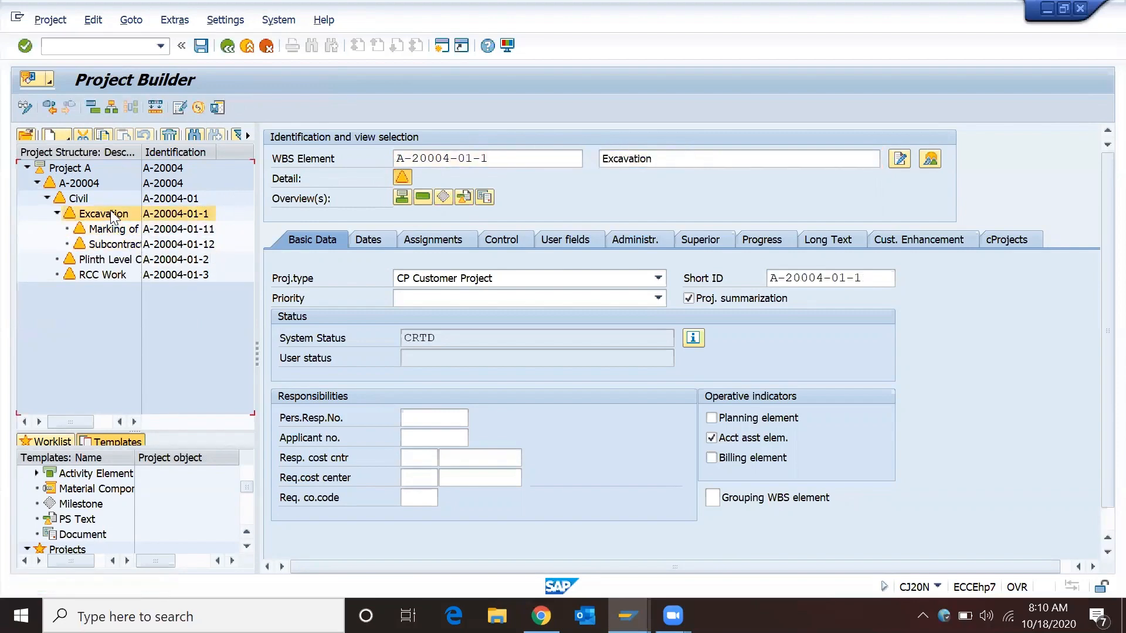
pyautogui.click(114, 214)
pyautogui.click(79, 172)
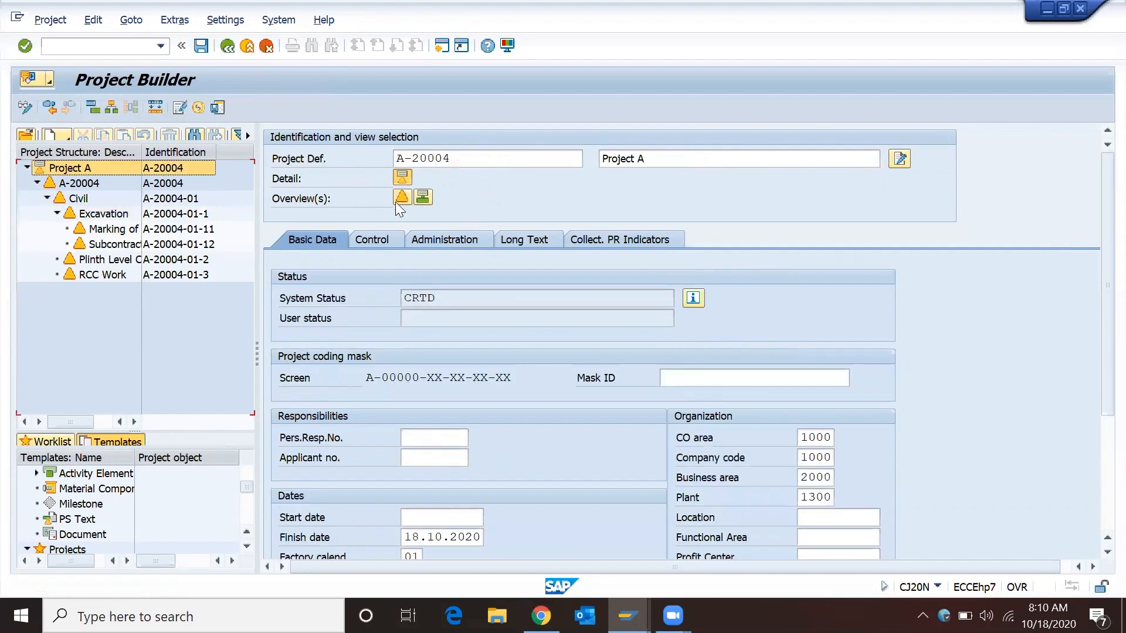
pyautogui.click(398, 200)
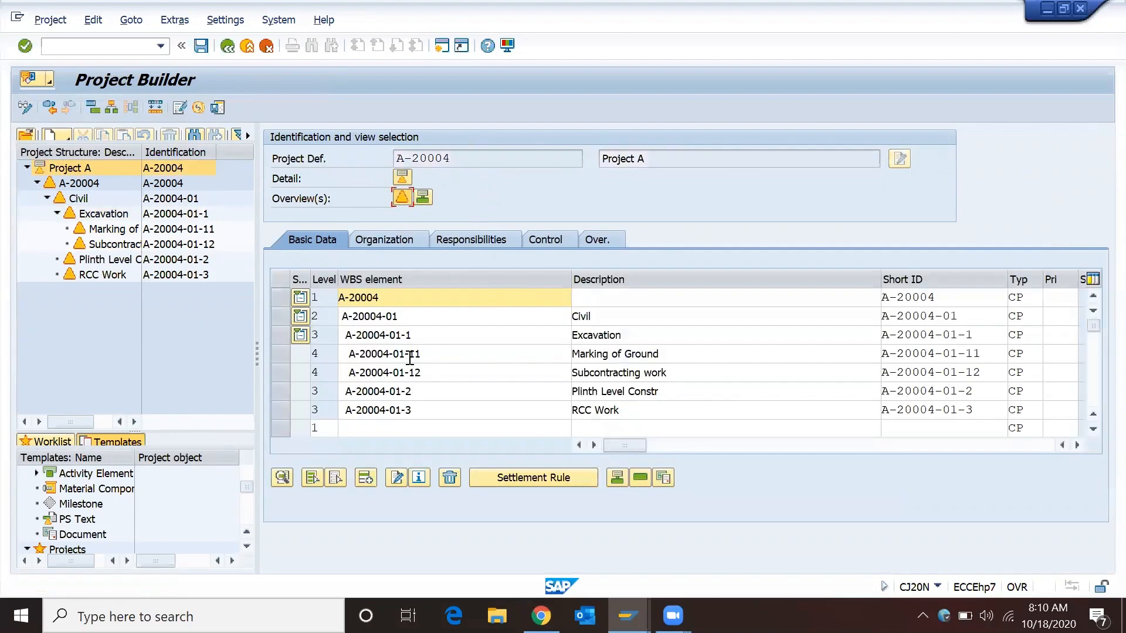
pyautogui.moveTo(286, 351); pyautogui.dragTo(276, 369)
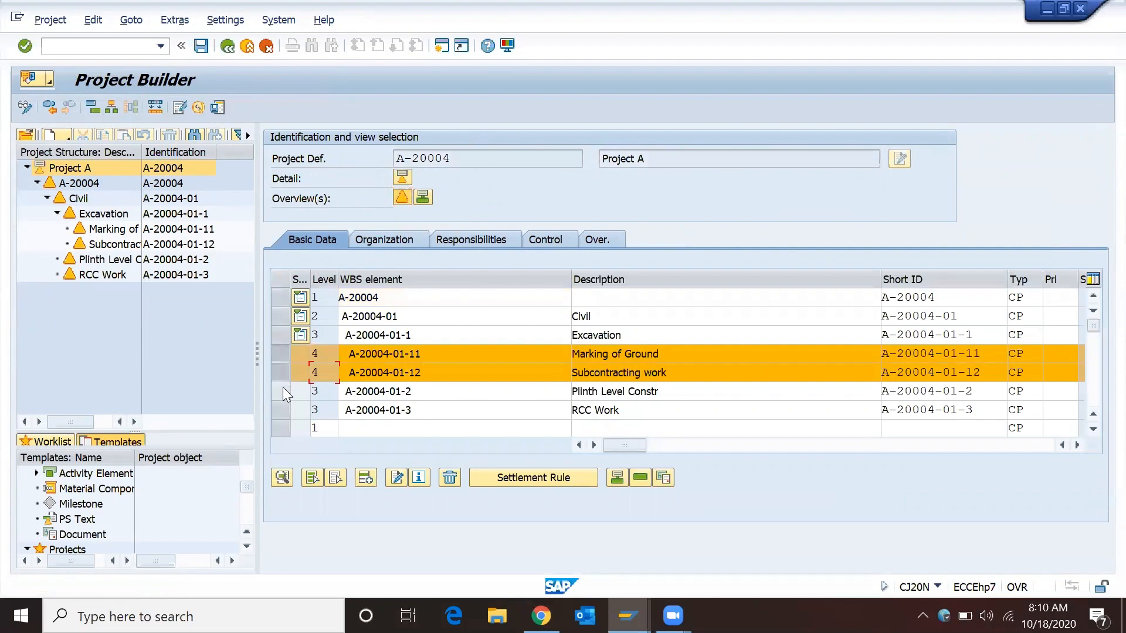
pyautogui.click(276, 358)
pyautogui.click(281, 372)
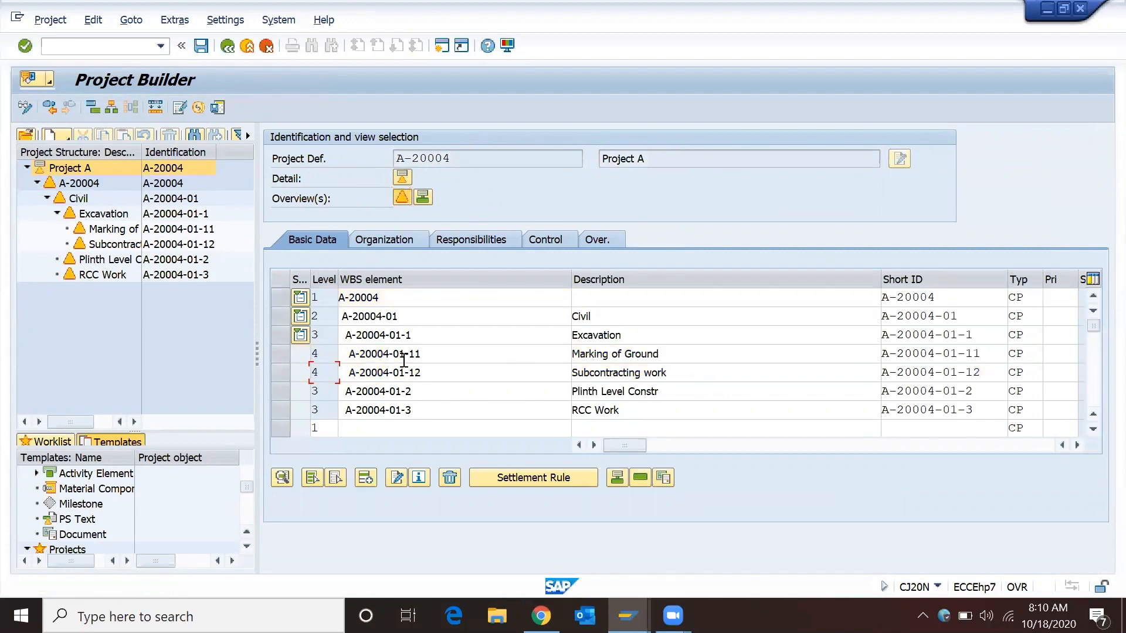
pyautogui.click(281, 352)
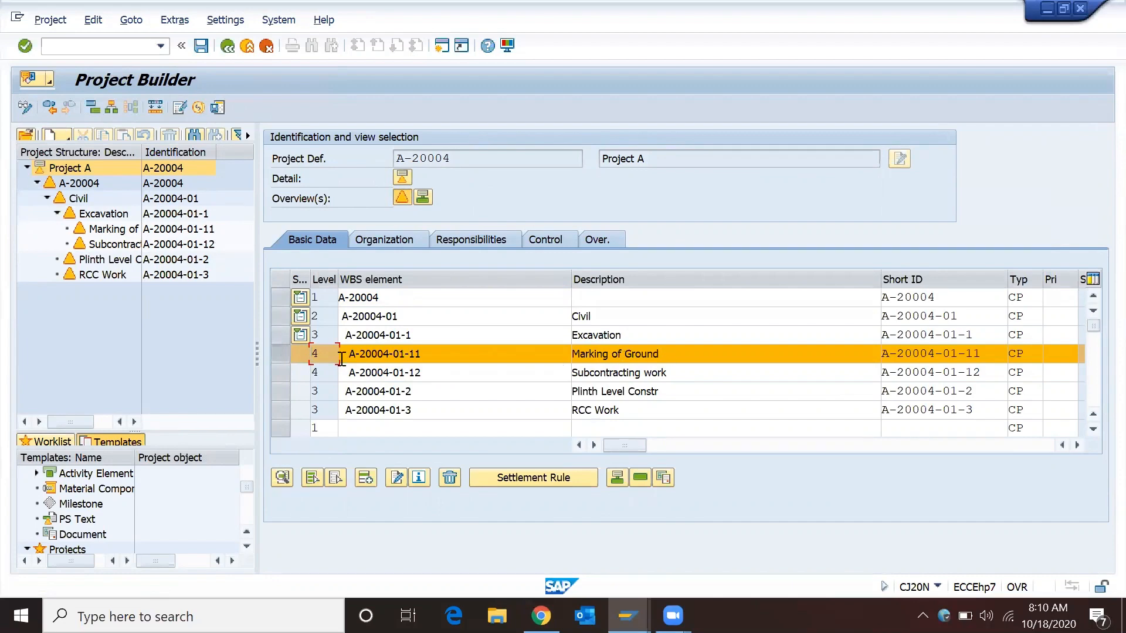
pyautogui.click(275, 352)
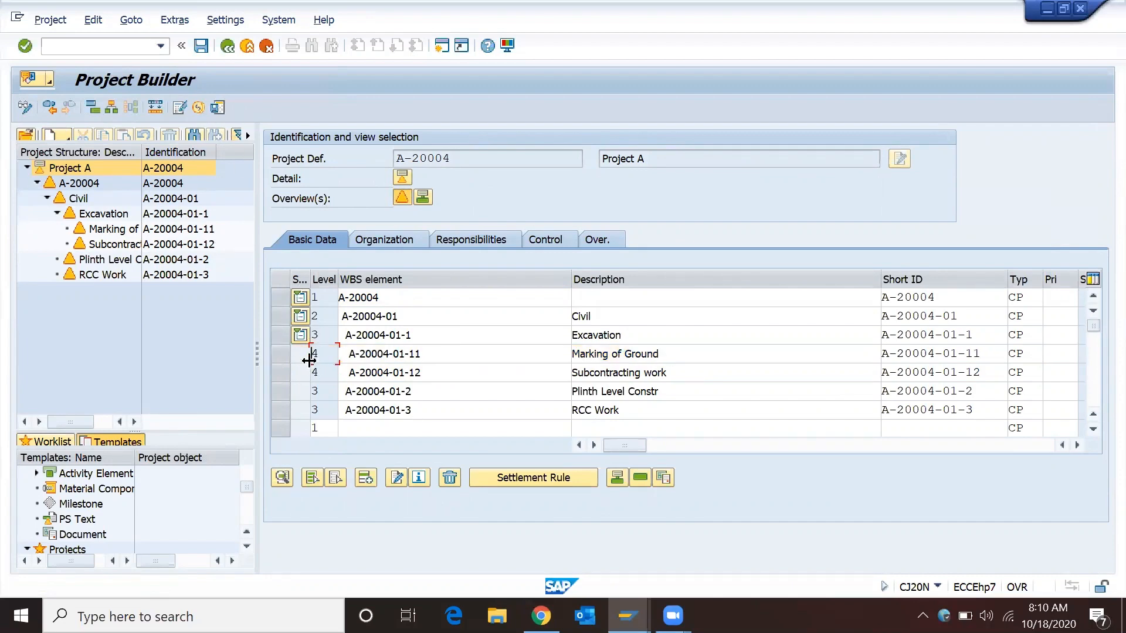
# Try to save Project A with its level 4 elements, review validation ZPS0001's header data, and close the validation messages.
pyautogui.click(217, 108)
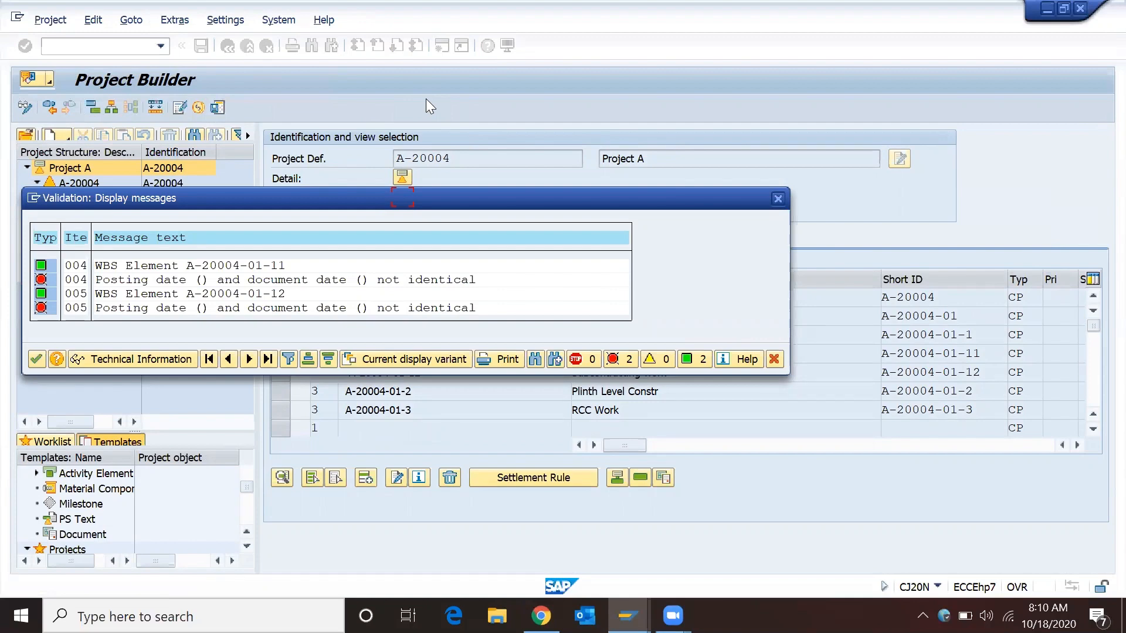
pyautogui.click(628, 615)
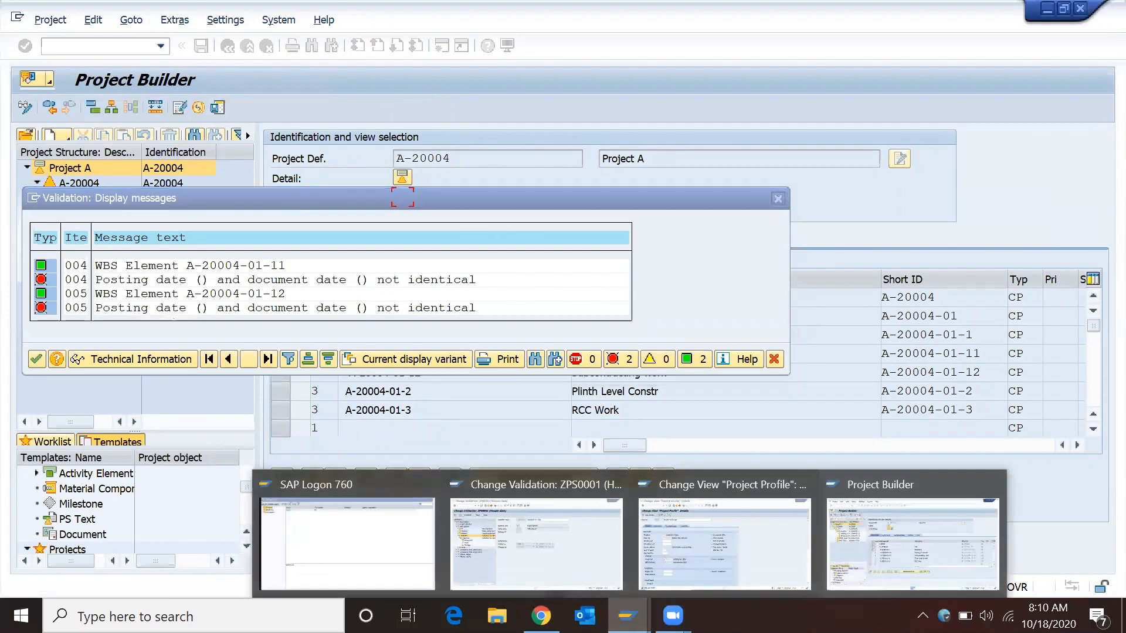
pyautogui.click(557, 545)
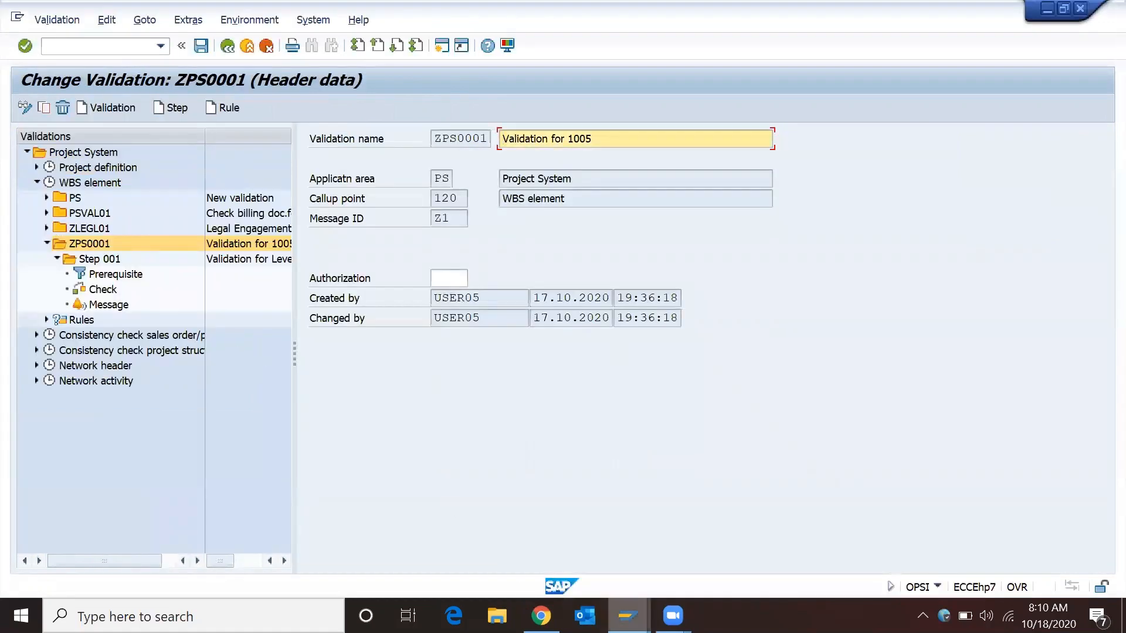
pyautogui.click(628, 616)
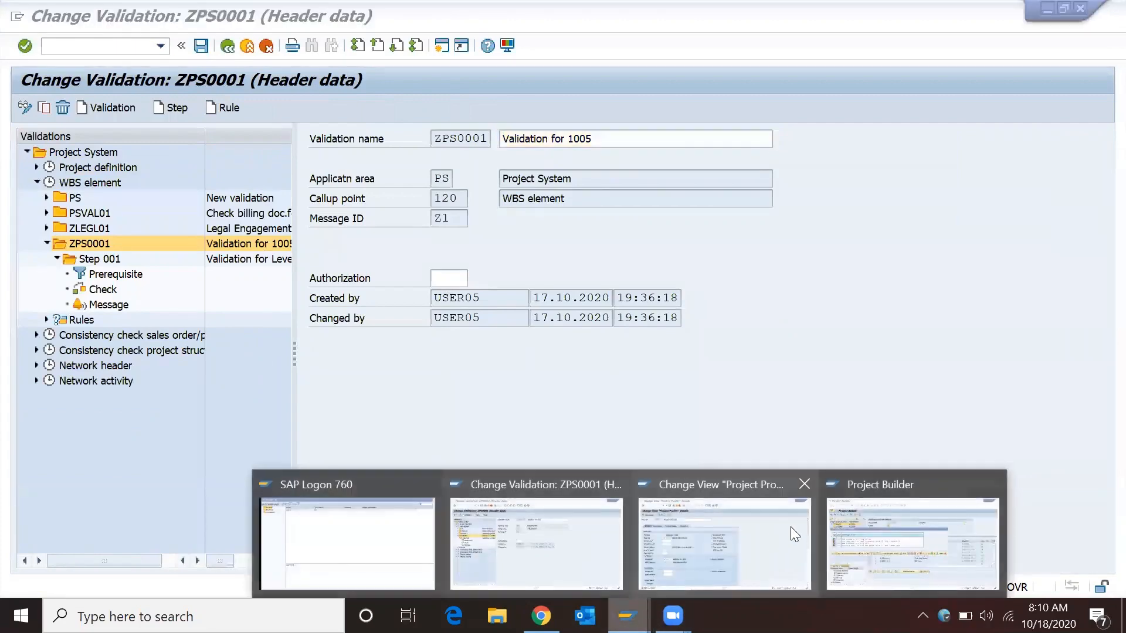
pyautogui.click(897, 533)
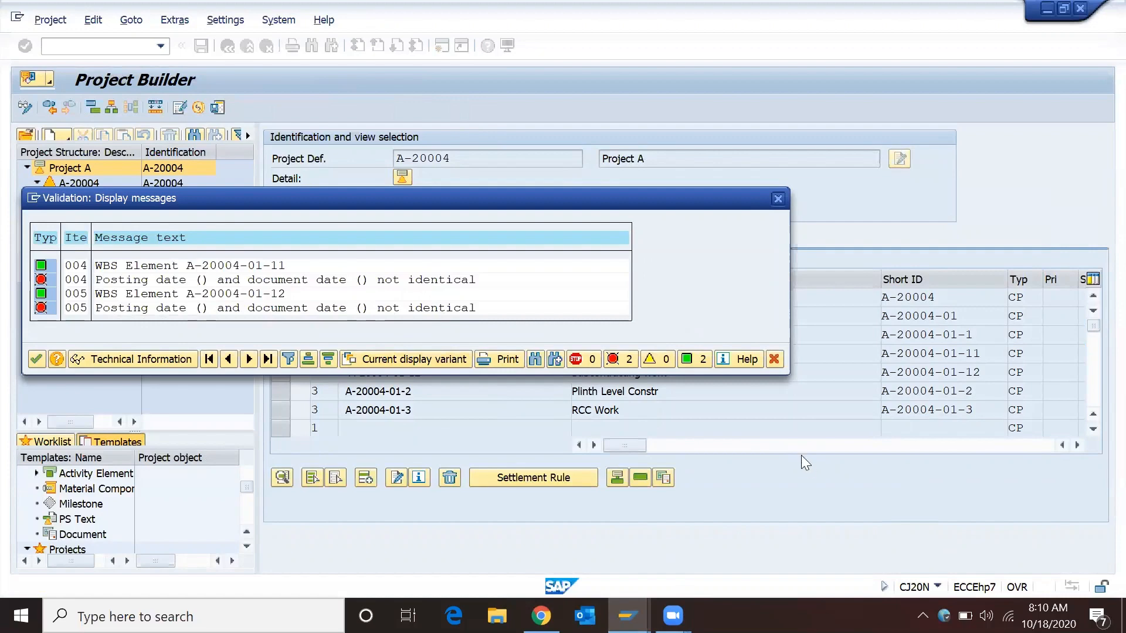
pyautogui.click(776, 361)
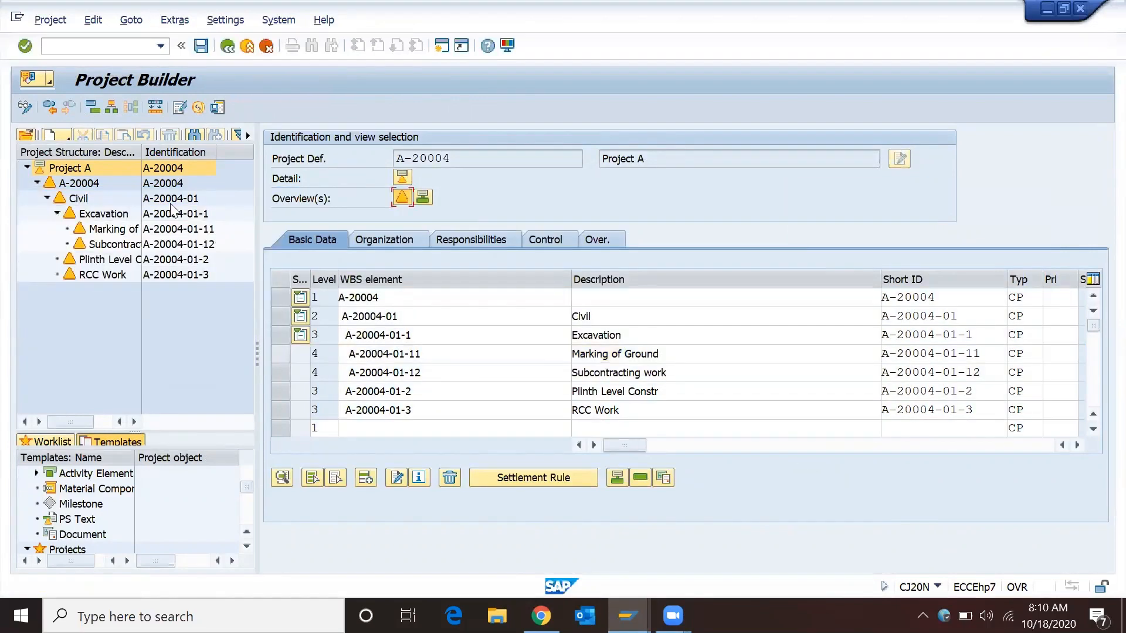
# Move the Marking of Ground WBS element one hierarchy level up so it sits directly below Civil.
pyautogui.click(102, 229)
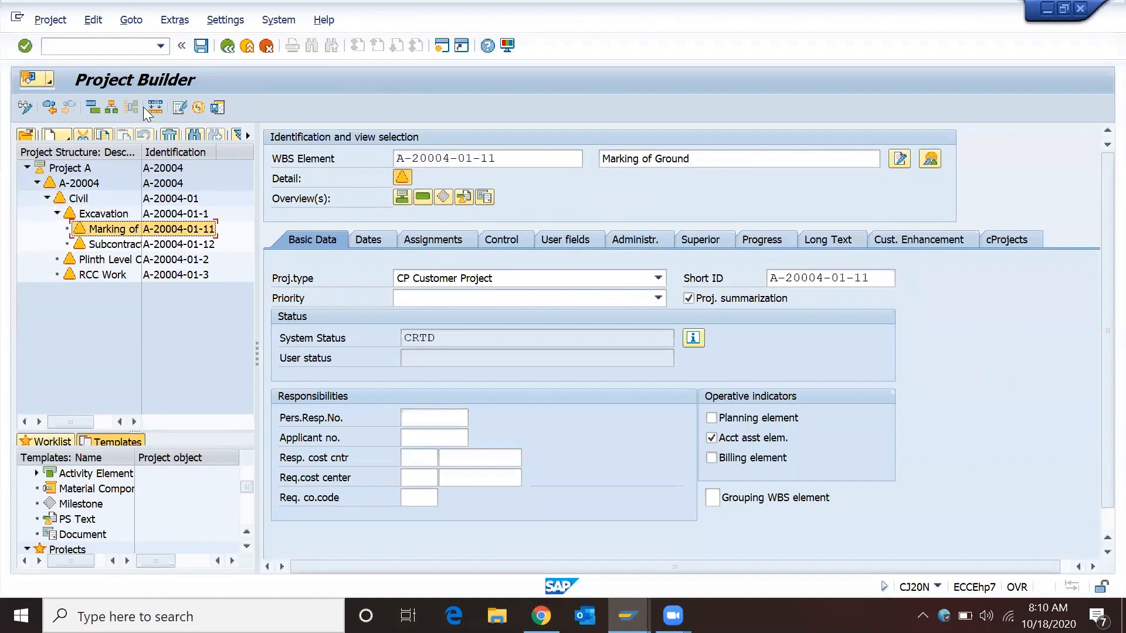
pyautogui.rightClick(116, 227)
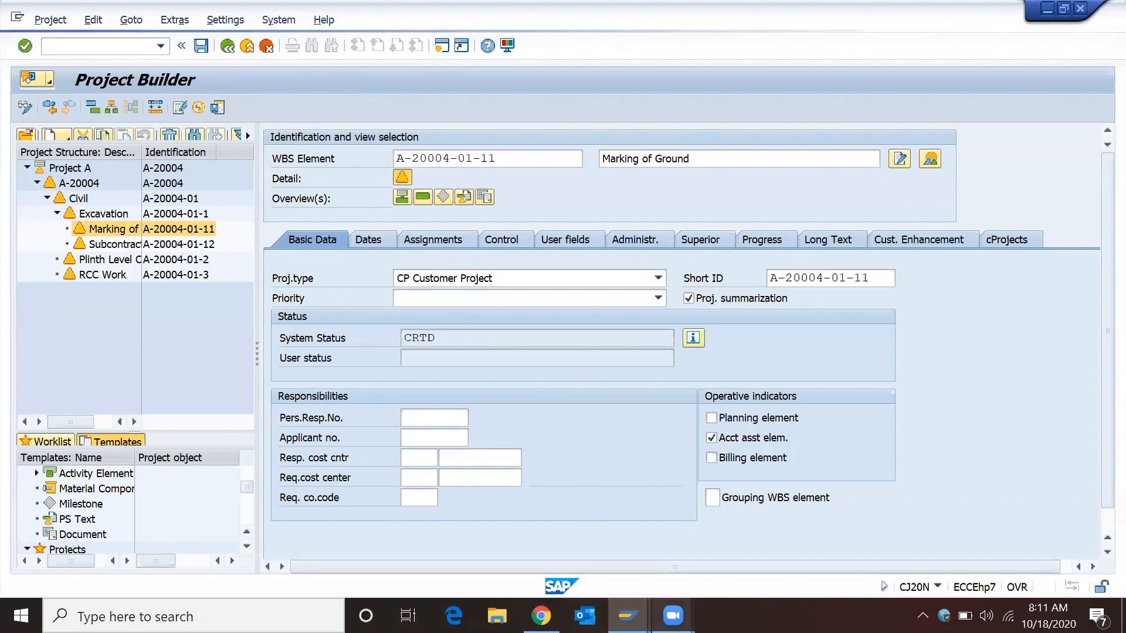
pyautogui.moveTo(628, 615)
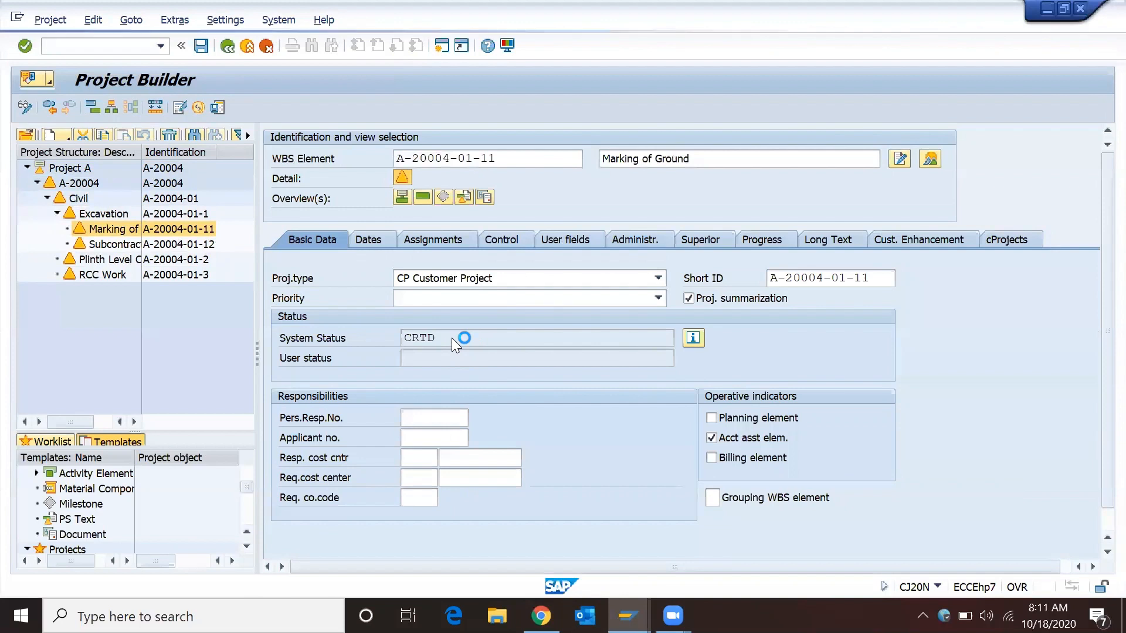
pyautogui.rightClick(114, 229)
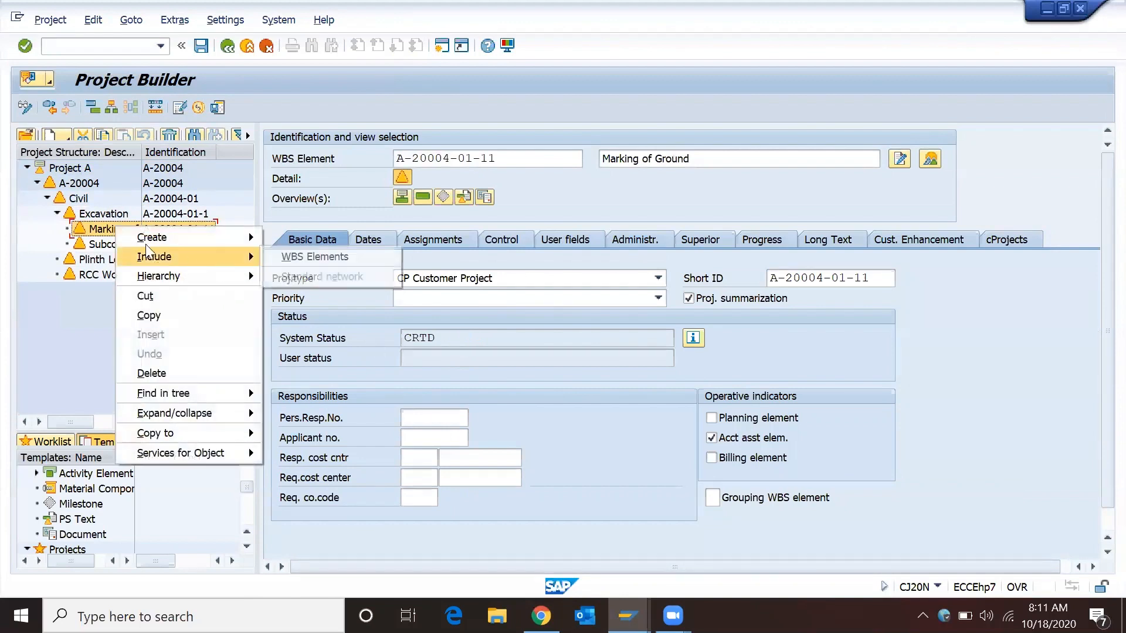
pyautogui.moveTo(177, 274)
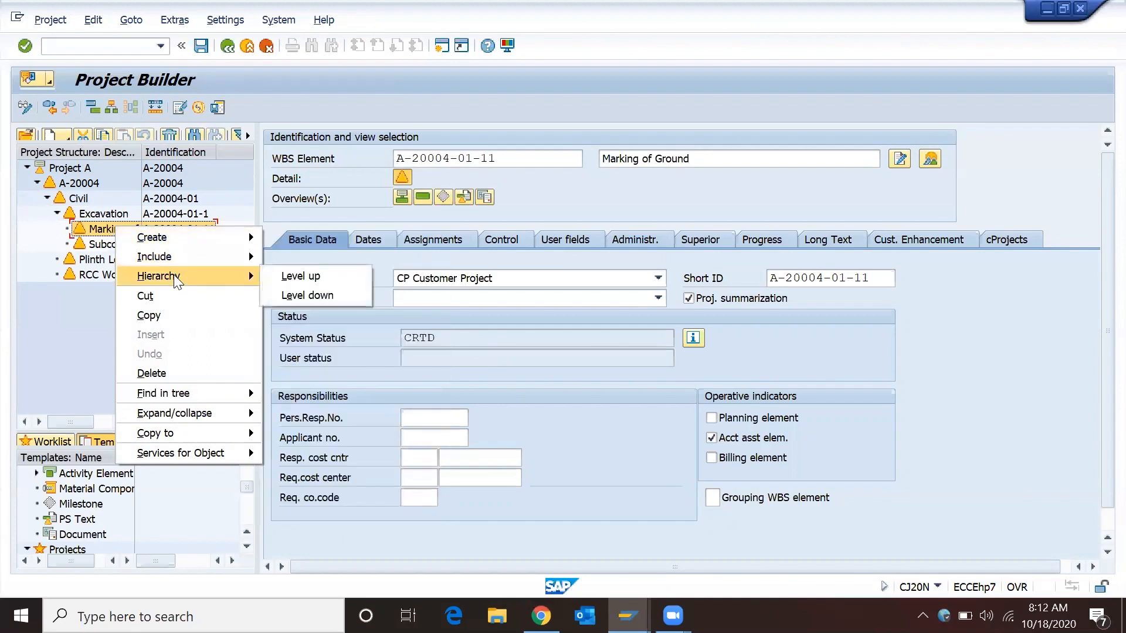
pyautogui.click(299, 277)
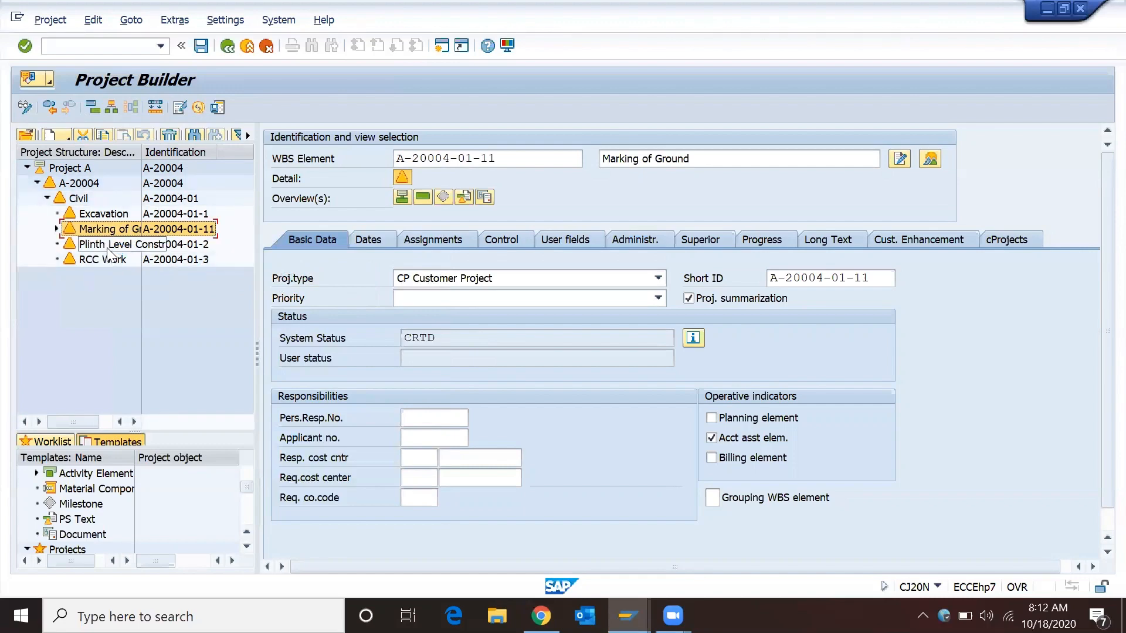
# Move the Subcontracting work WBS element one hierarchy level up so it sits directly below Civil.
pyautogui.click(54, 228)
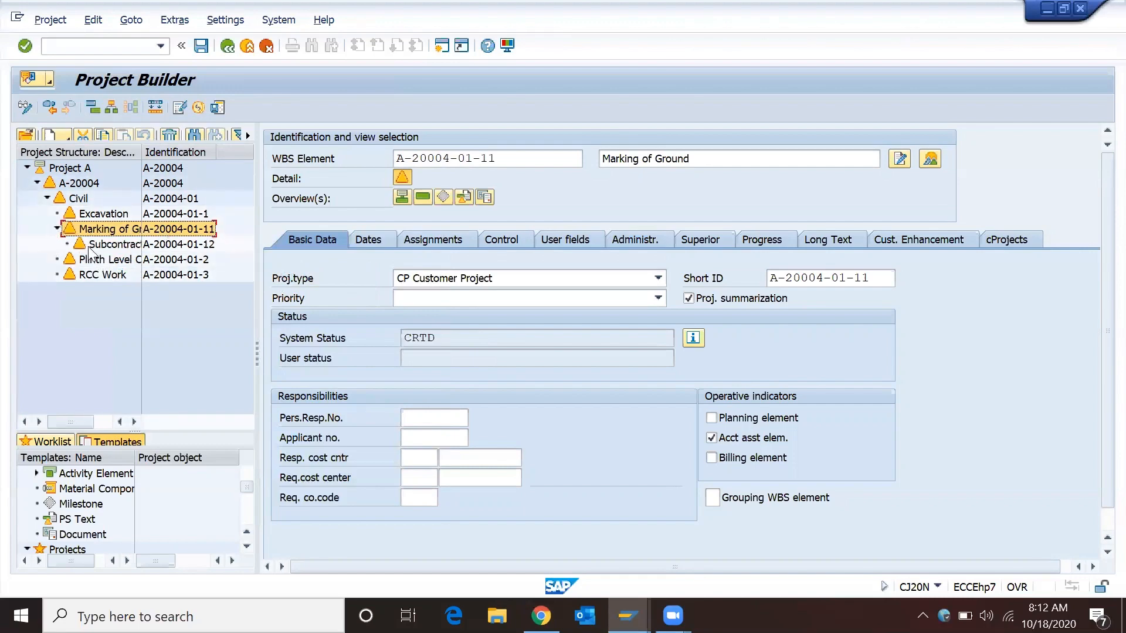
pyautogui.click(89, 247)
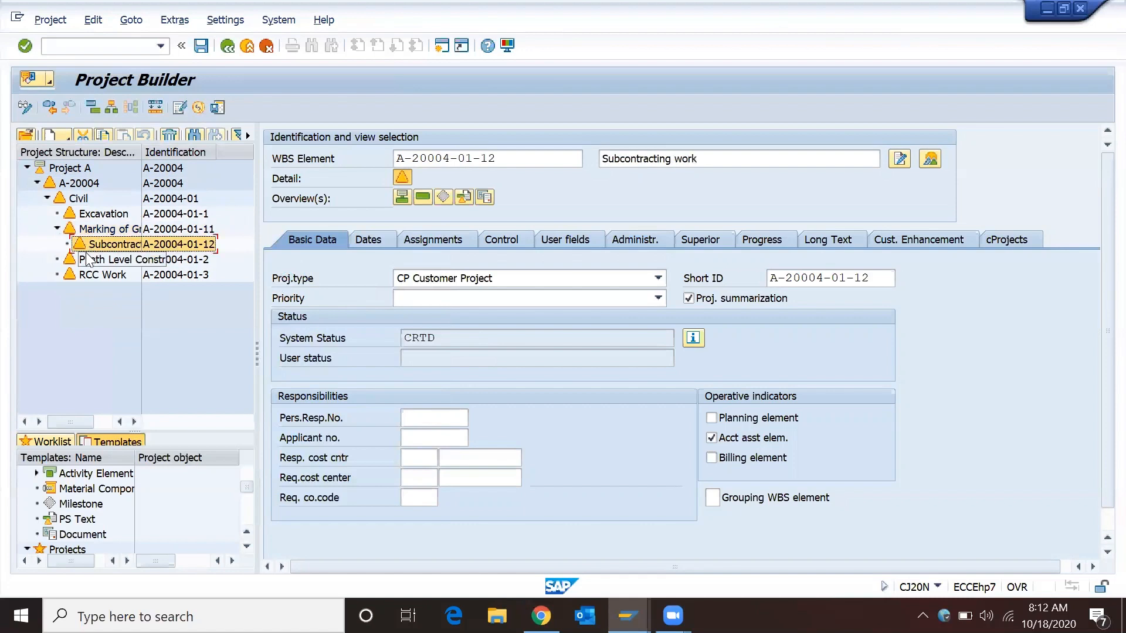
pyautogui.click(112, 246)
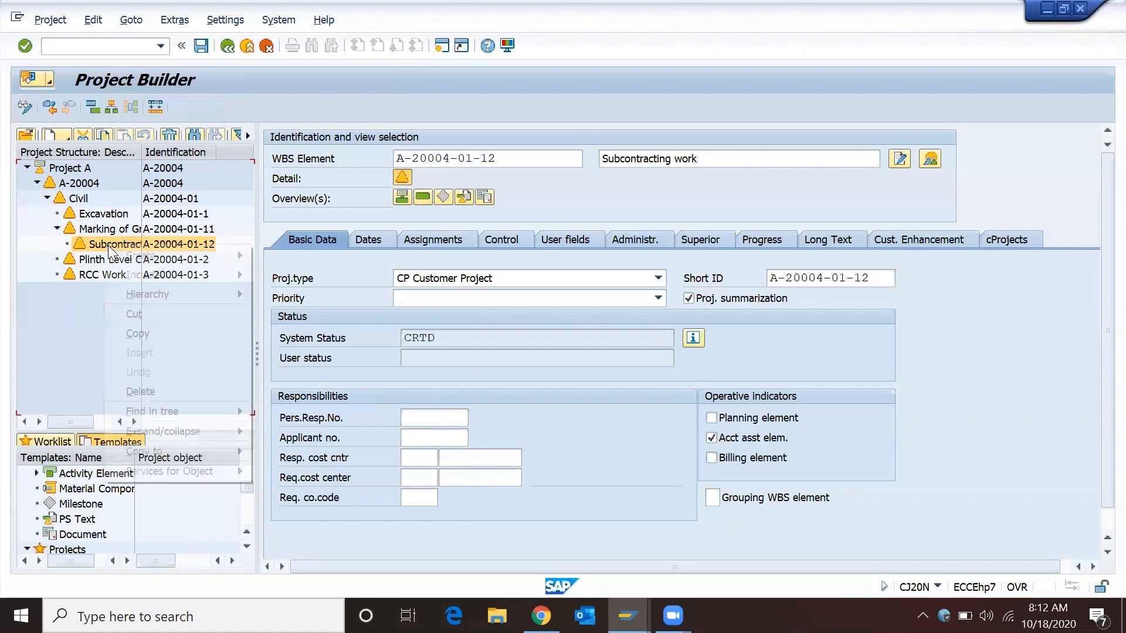
pyautogui.rightClick(108, 245)
pyautogui.click(271, 296)
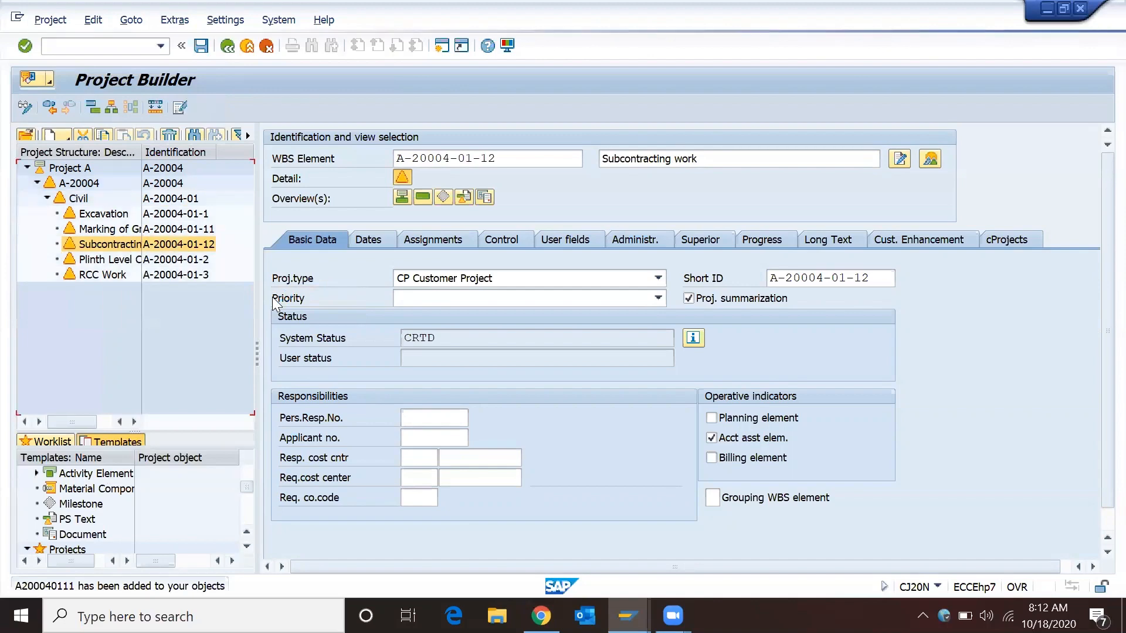
# Check Project A's element levels in the WBS overview and hierarchy graphic, and save the project.
pyautogui.click(175, 168)
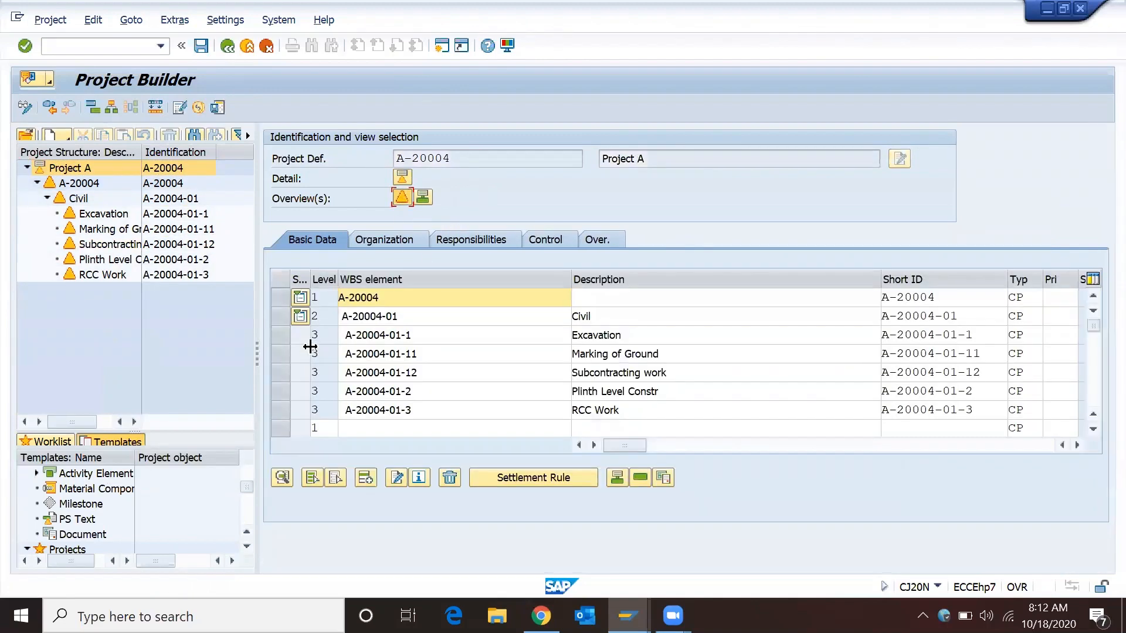
pyautogui.click(114, 108)
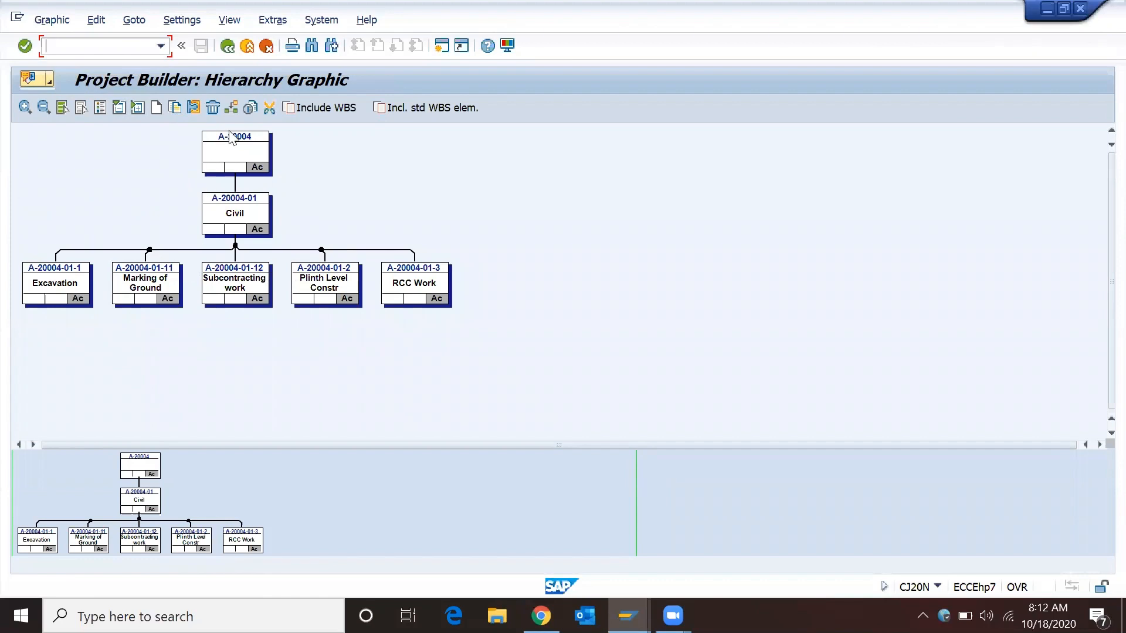
pyautogui.click(246, 220)
pyautogui.click(247, 46)
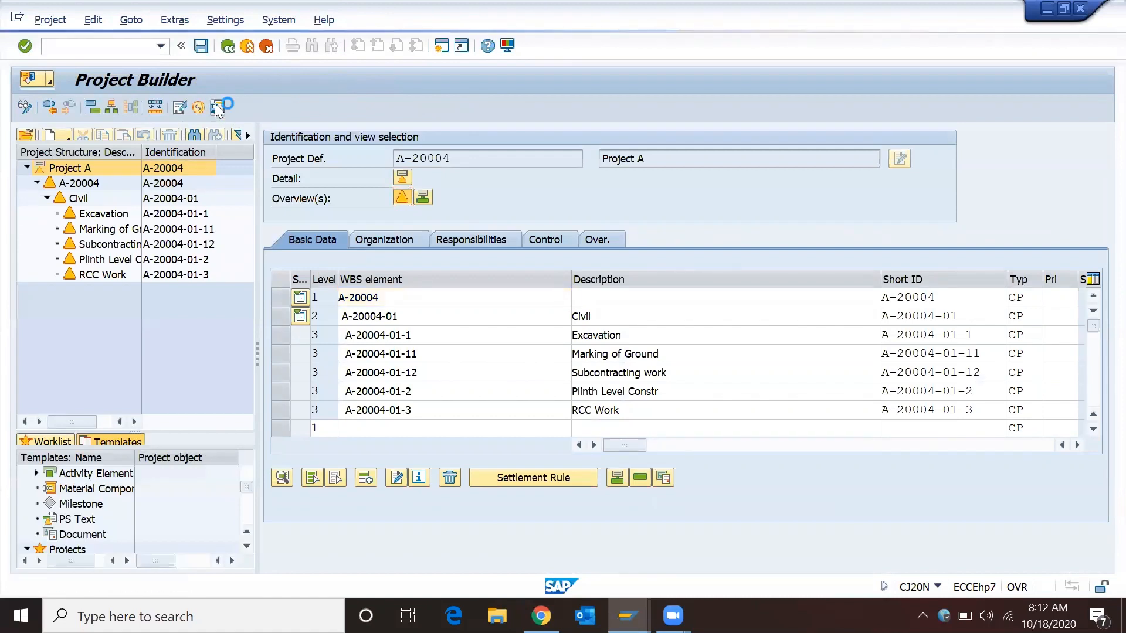
pyautogui.click(247, 136)
pyautogui.click(238, 134)
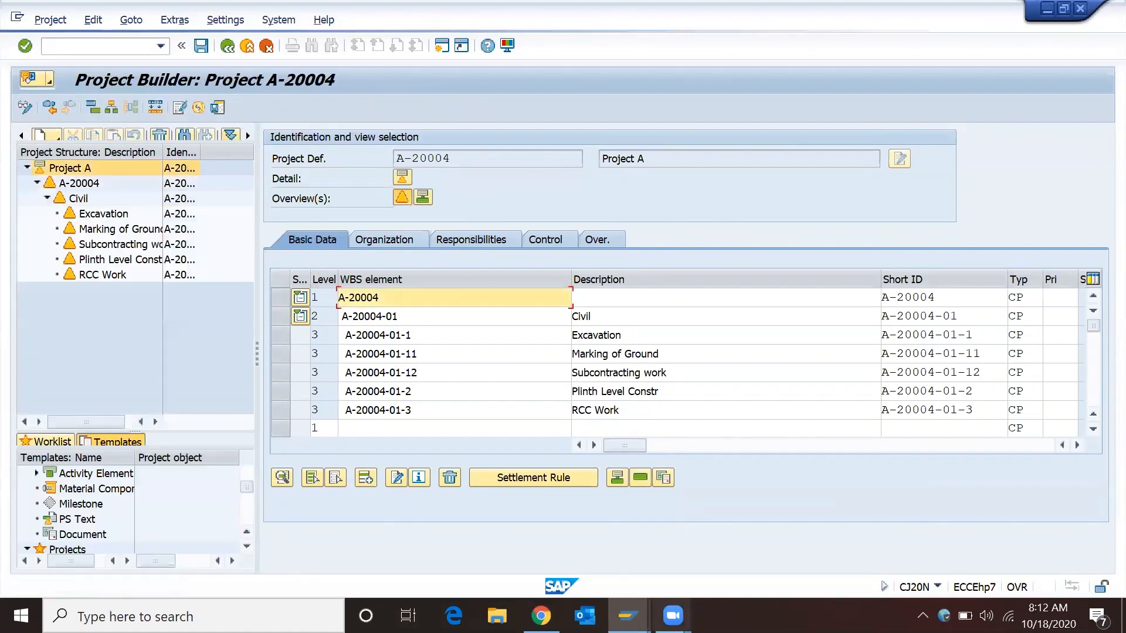
# Switch to the Change Validation session and open the check condition of ZPS0001 Step 001.
pyautogui.click(628, 615)
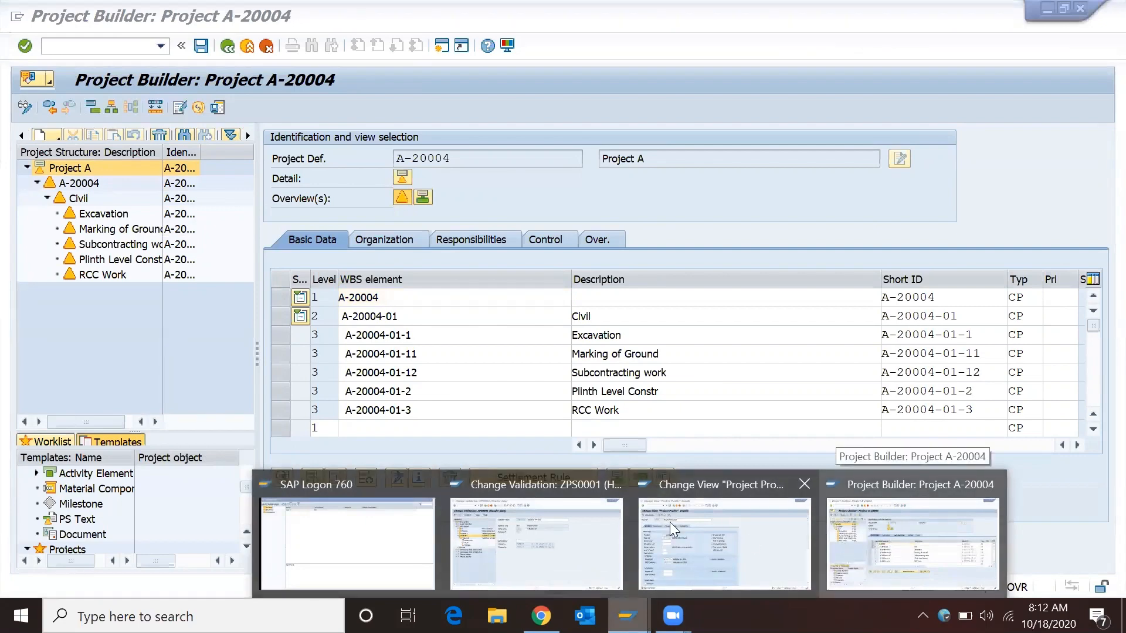
pyautogui.click(549, 538)
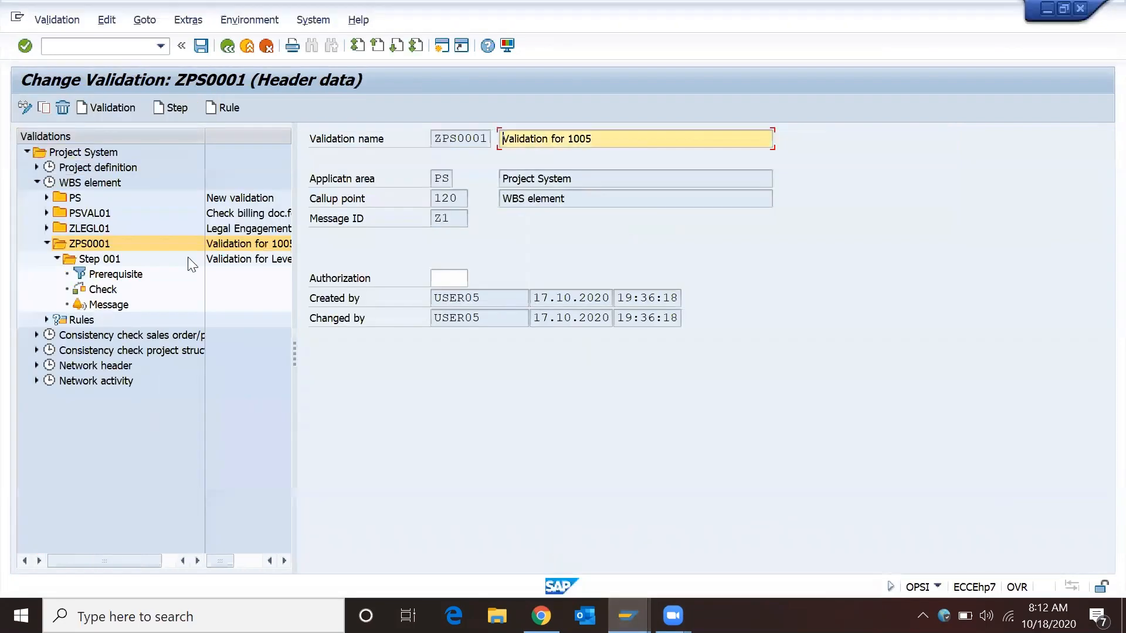
pyautogui.click(56, 258)
pyautogui.click(56, 259)
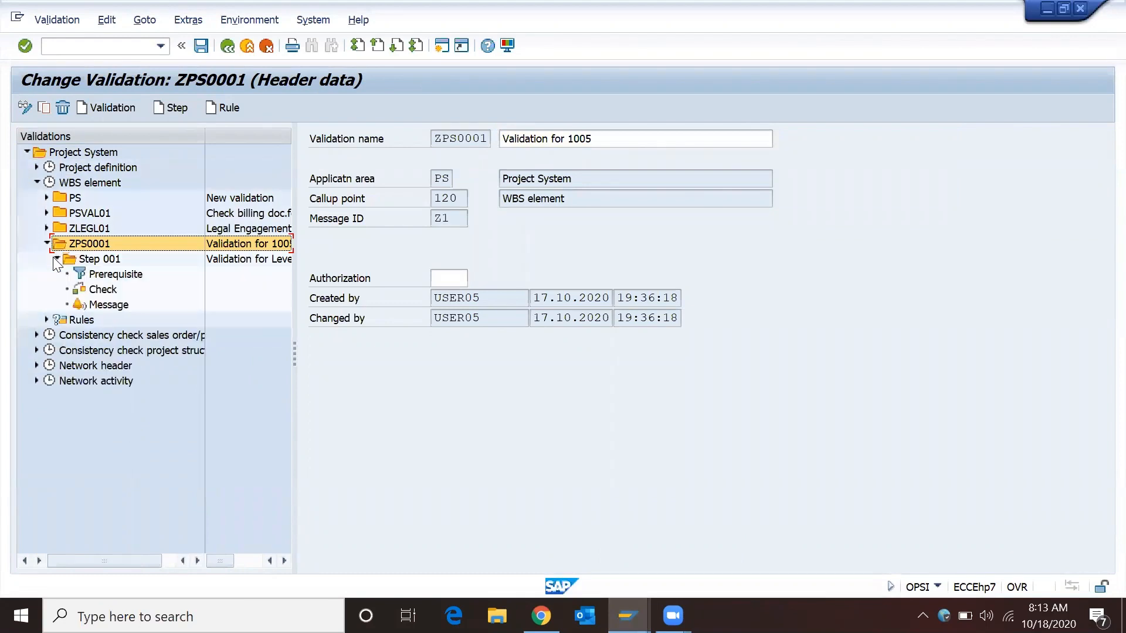
pyautogui.doubleClick(111, 292)
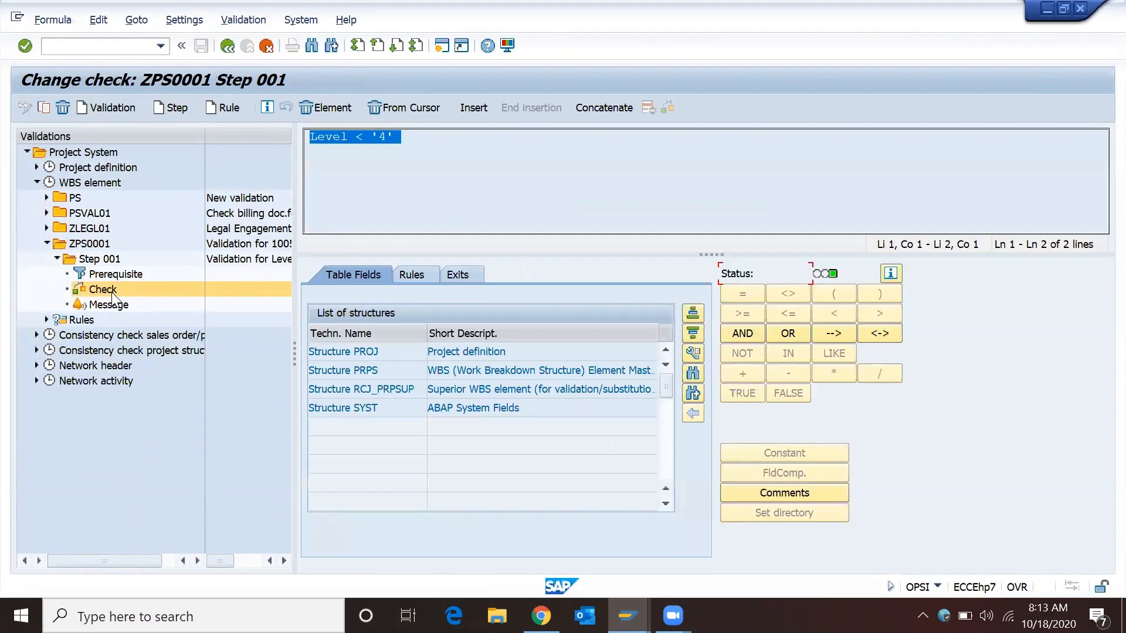
# Review the message and check condition of Step 001, and compare the check with project A-20004's WBS levels in the Project Builder session.
pyautogui.click(404, 143)
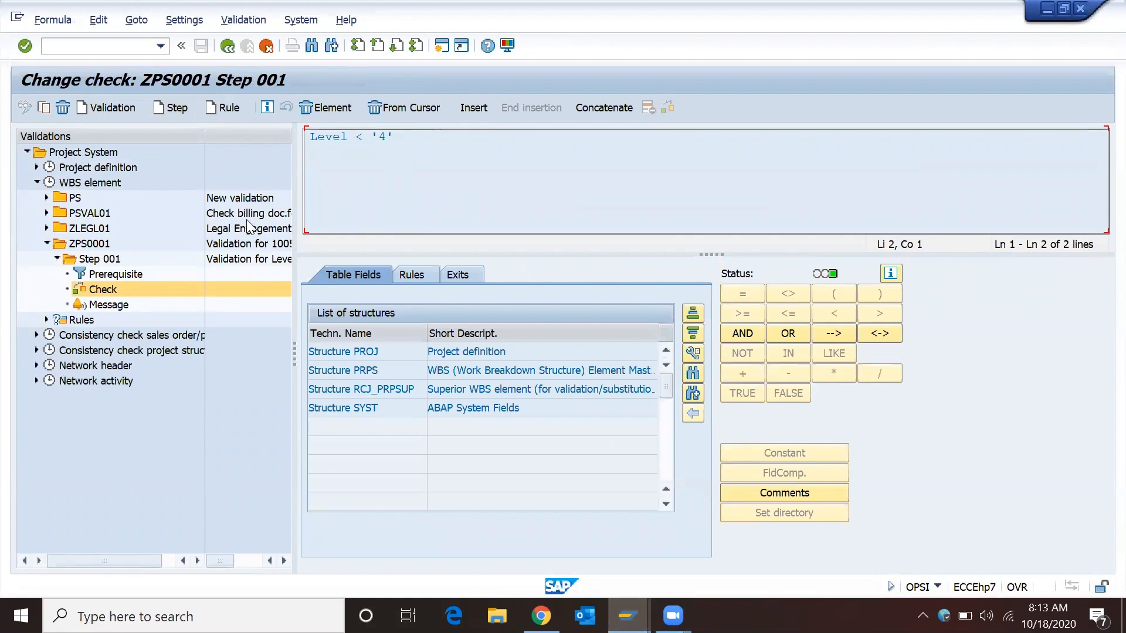
pyautogui.doubleClick(126, 302)
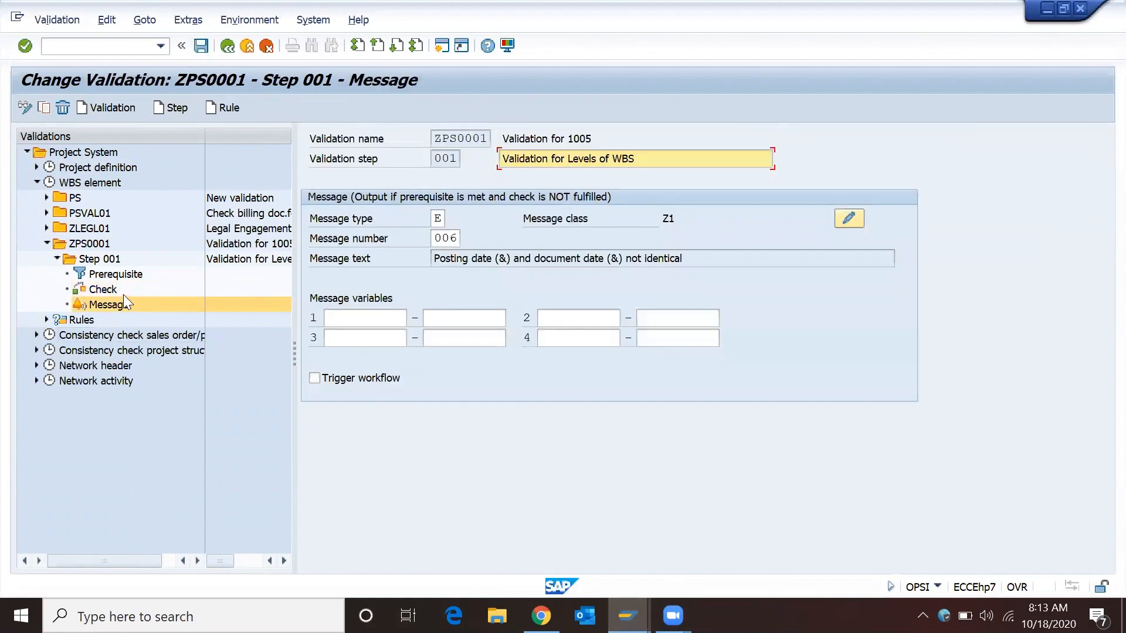
pyautogui.click(123, 291)
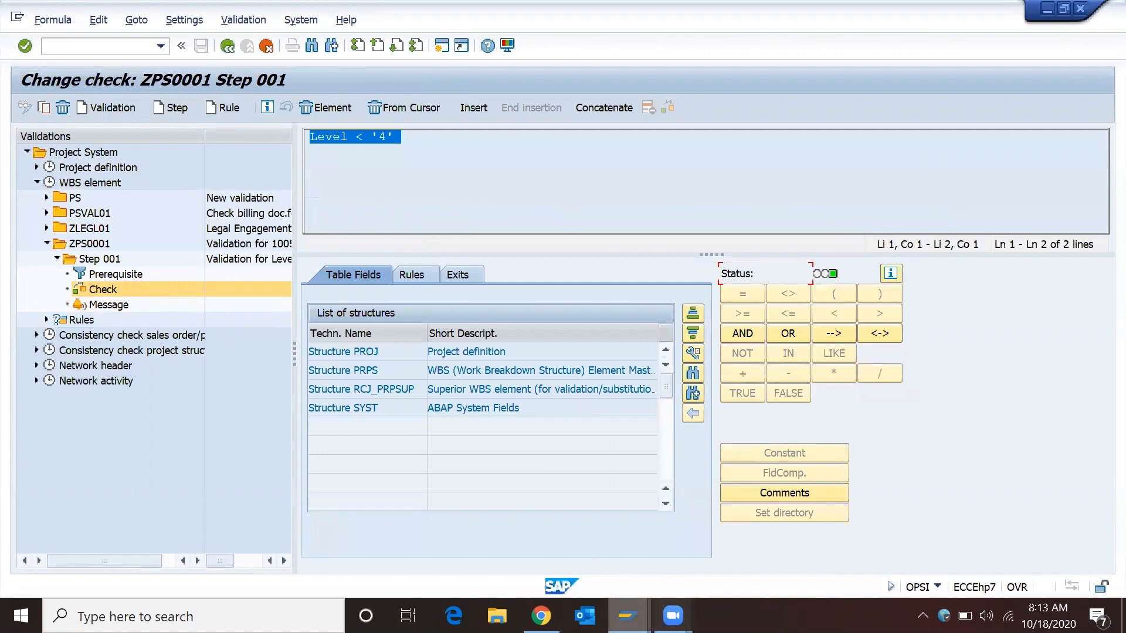
pyautogui.moveTo(629, 604)
pyautogui.click(891, 528)
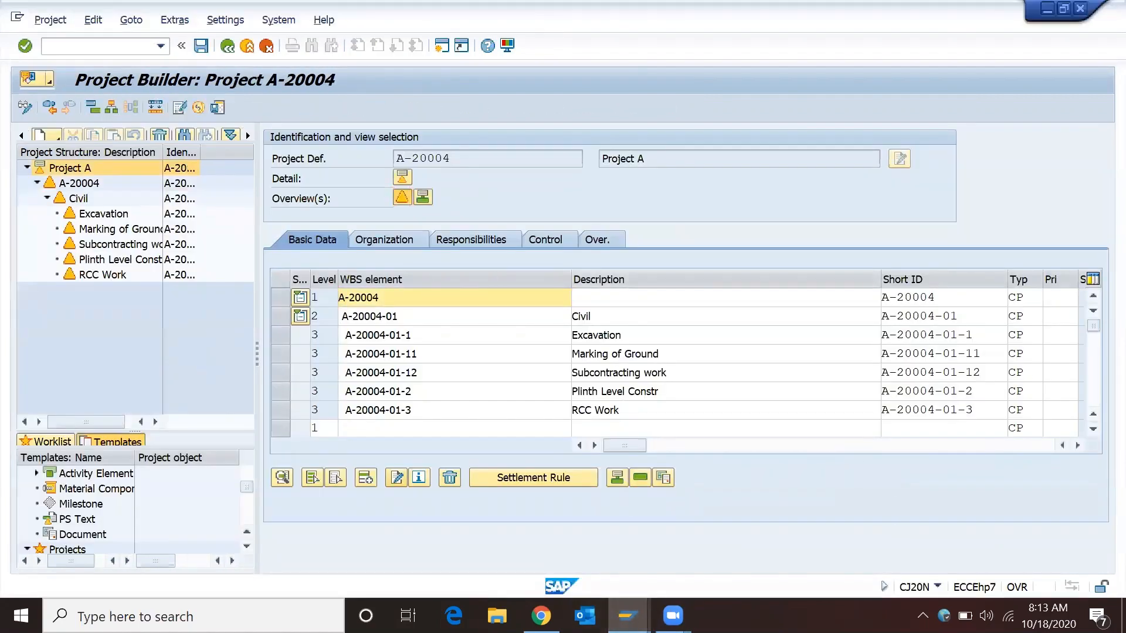
pyautogui.moveTo(627, 614)
pyautogui.click(575, 564)
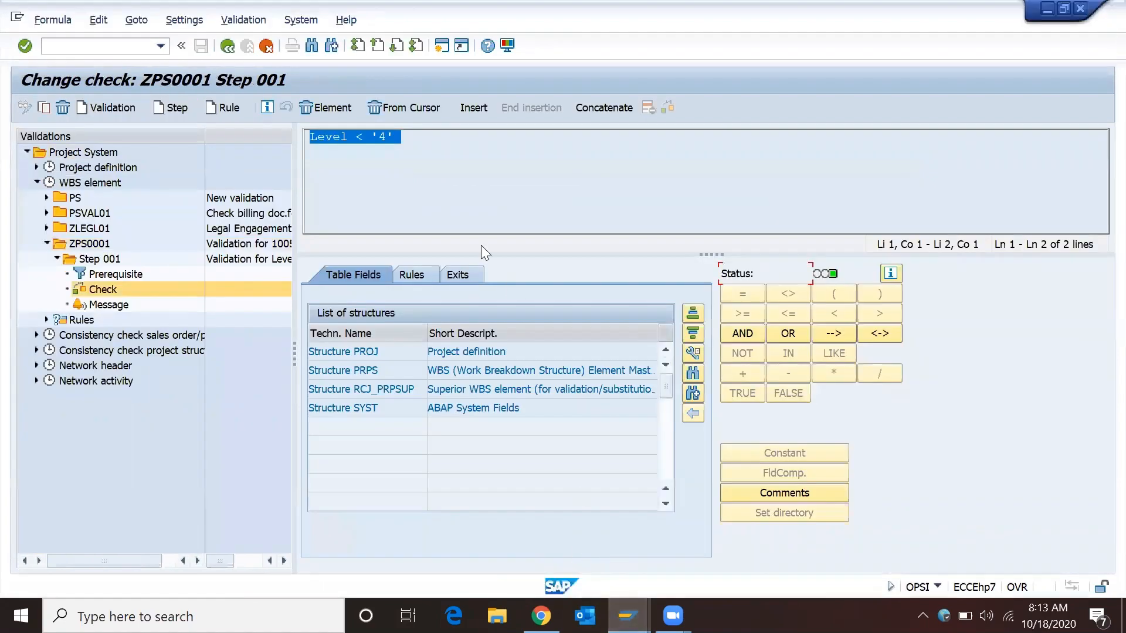
pyautogui.click(445, 176)
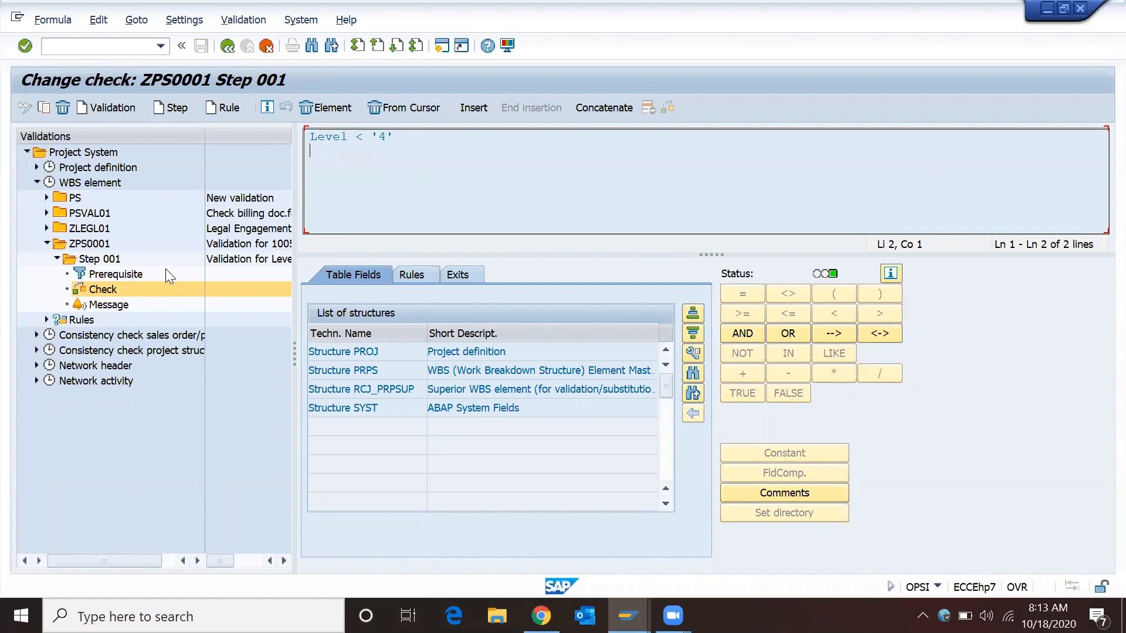
# Go through the message and check condition of ZPS0001 Step 001 again, ending on the step overview.
pyautogui.click(112, 305)
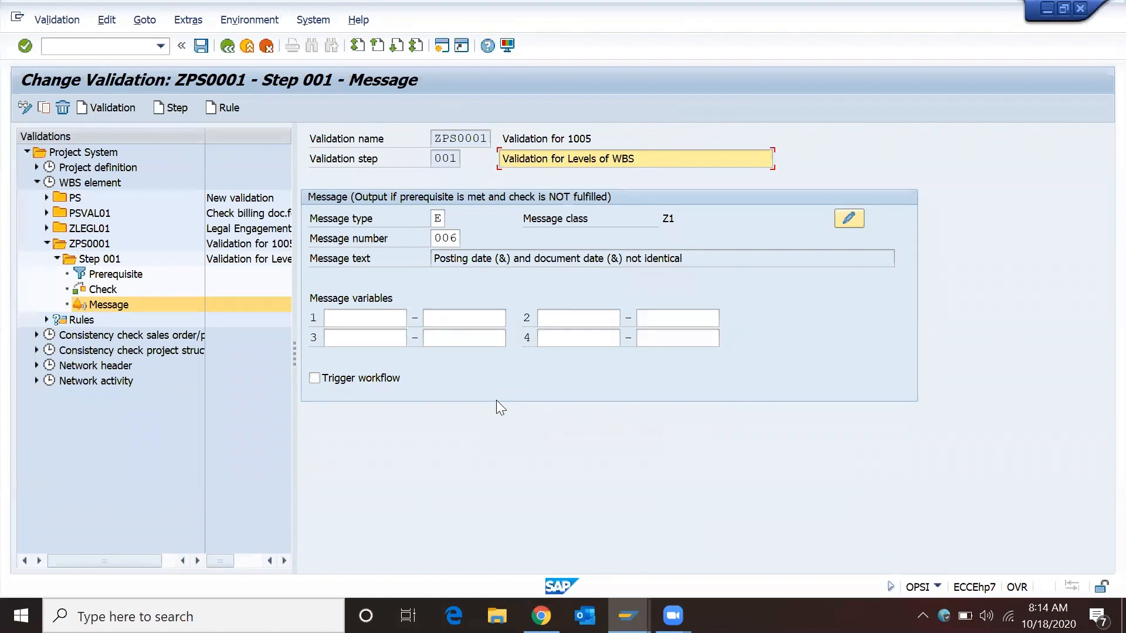
pyautogui.doubleClick(104, 290)
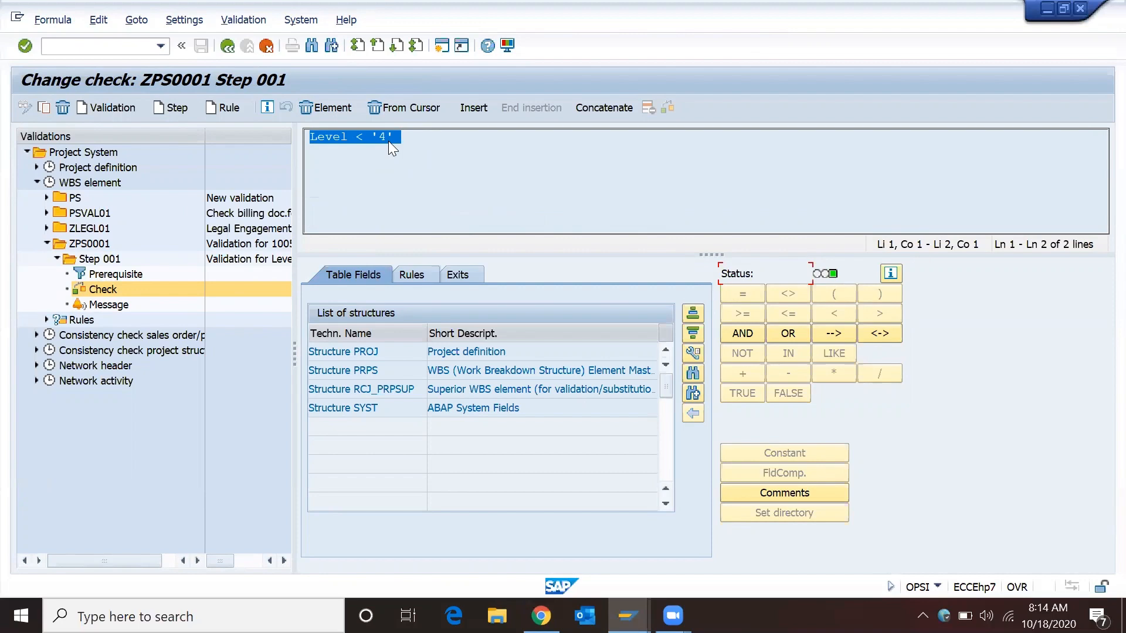
pyautogui.click(105, 259)
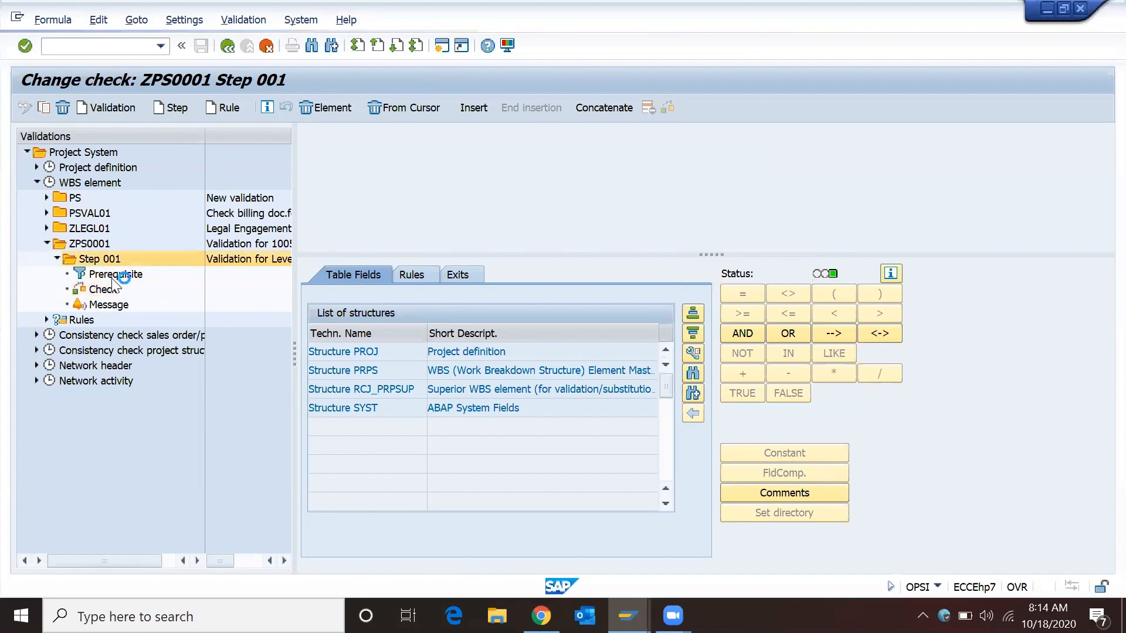
pyautogui.click(105, 290)
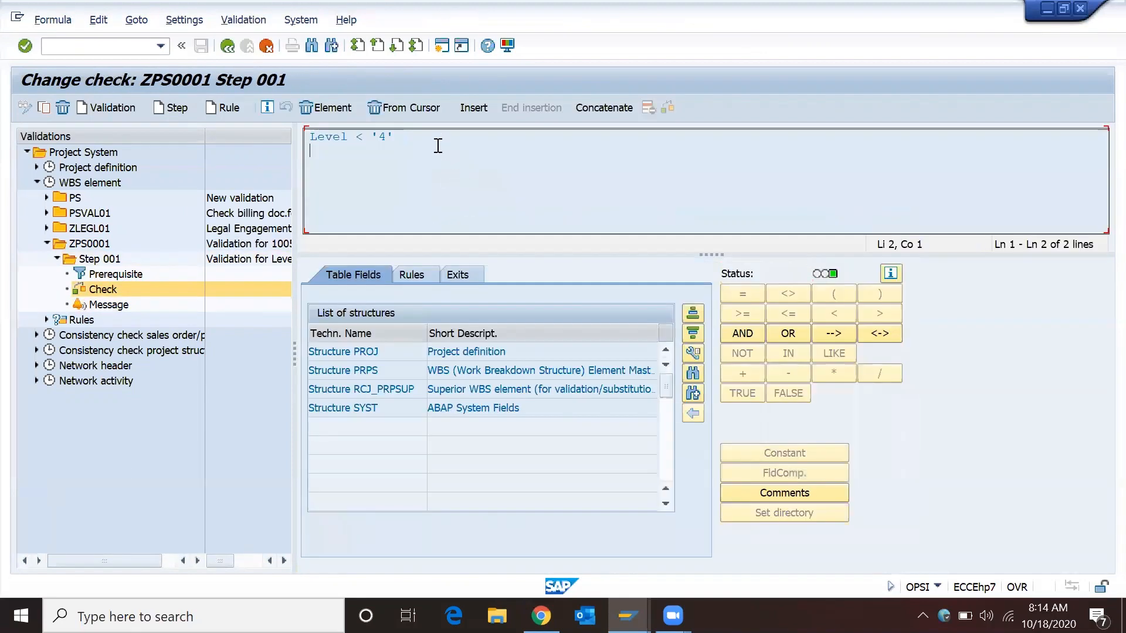
pyautogui.click(425, 140)
pyautogui.click(410, 359)
pyautogui.click(133, 304)
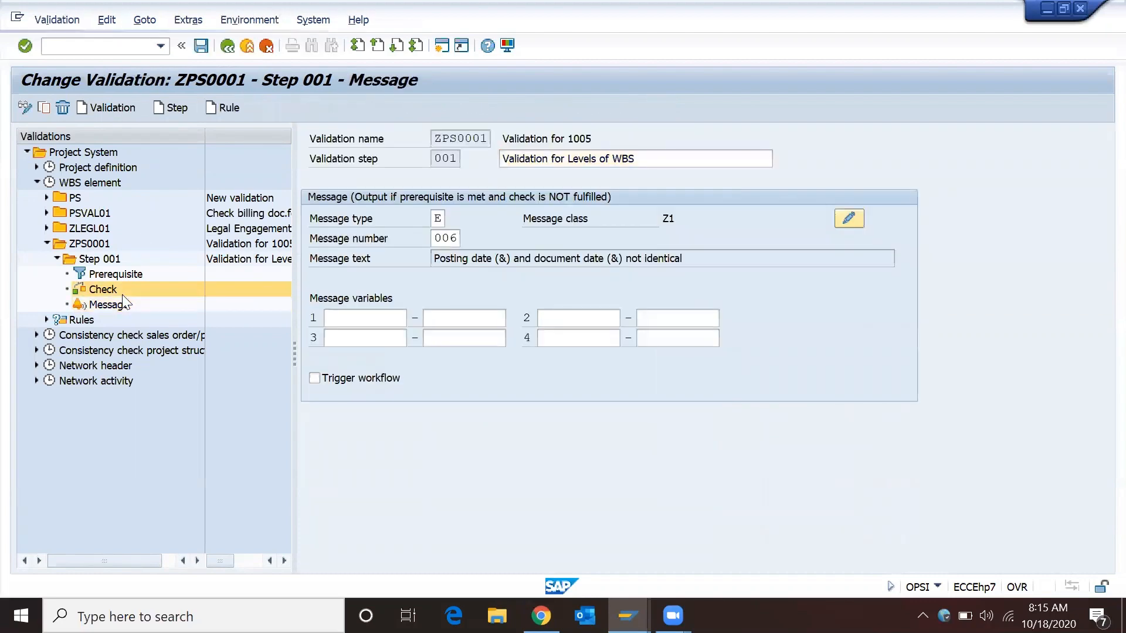
pyautogui.click(119, 259)
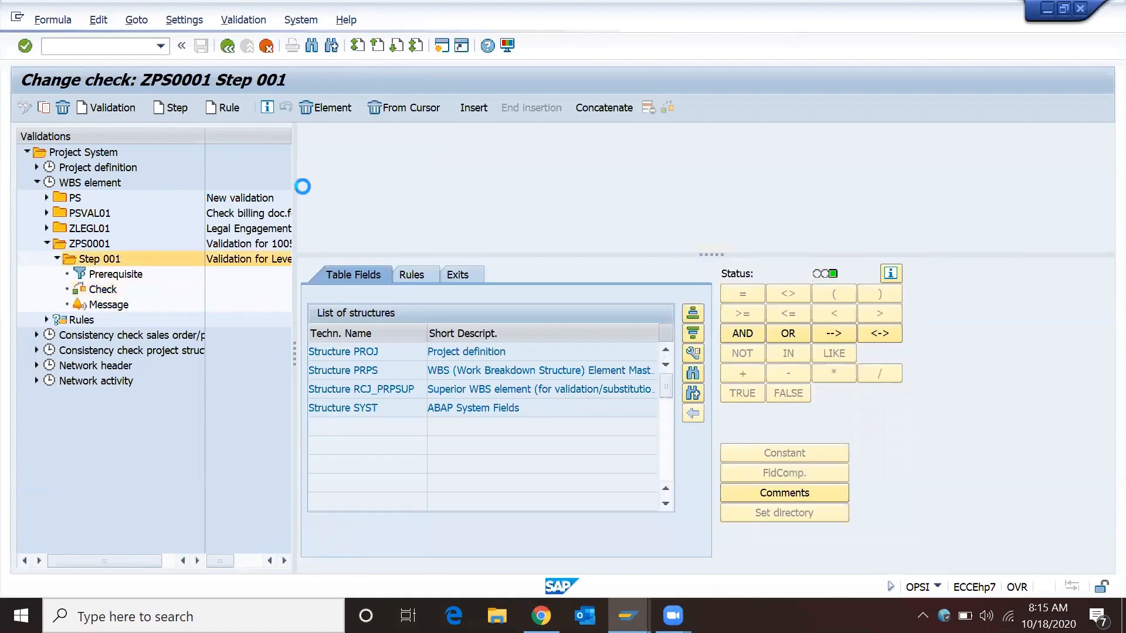
pyautogui.click(479, 227)
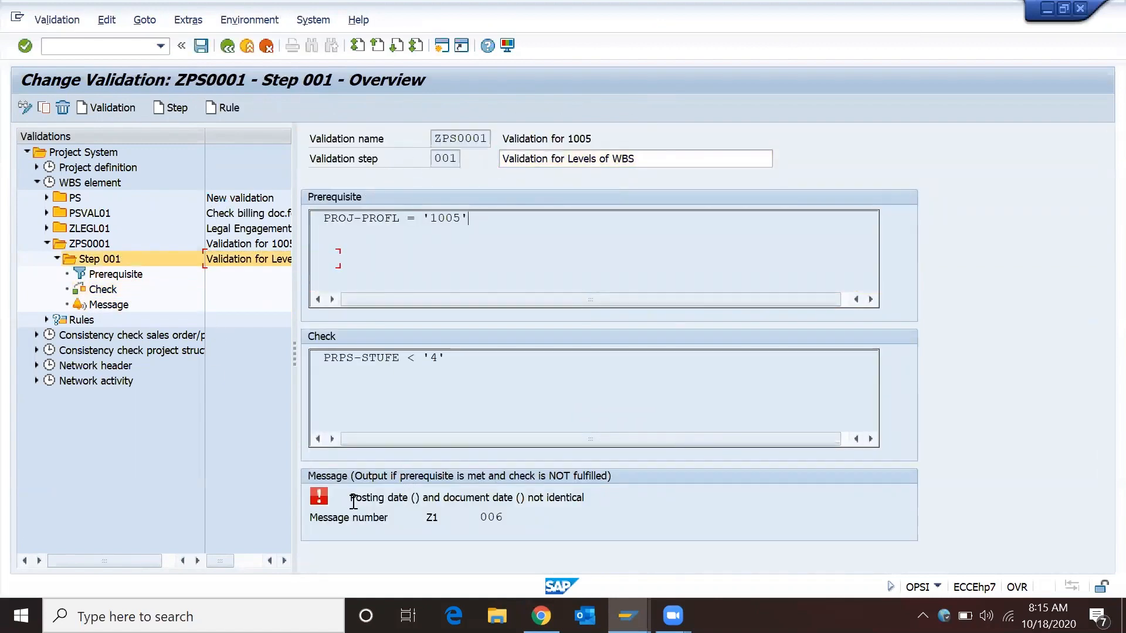
# Open Step 001's message settings, browse the available message numbers of class Z1, and close the list without choosing one.
pyautogui.click(109, 305)
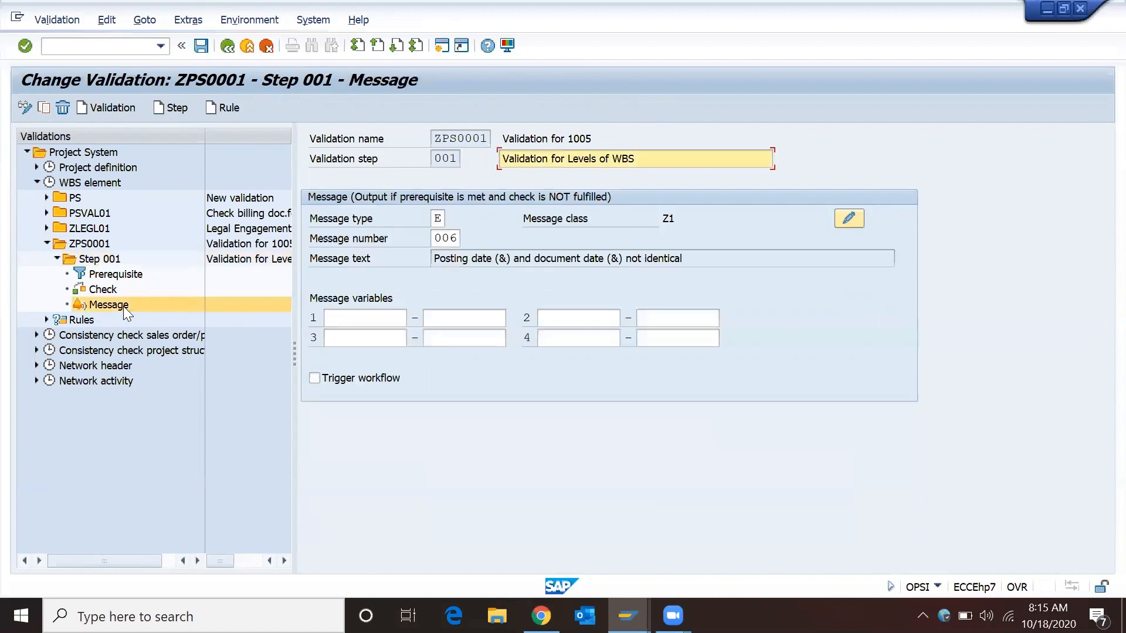
pyautogui.click(566, 258)
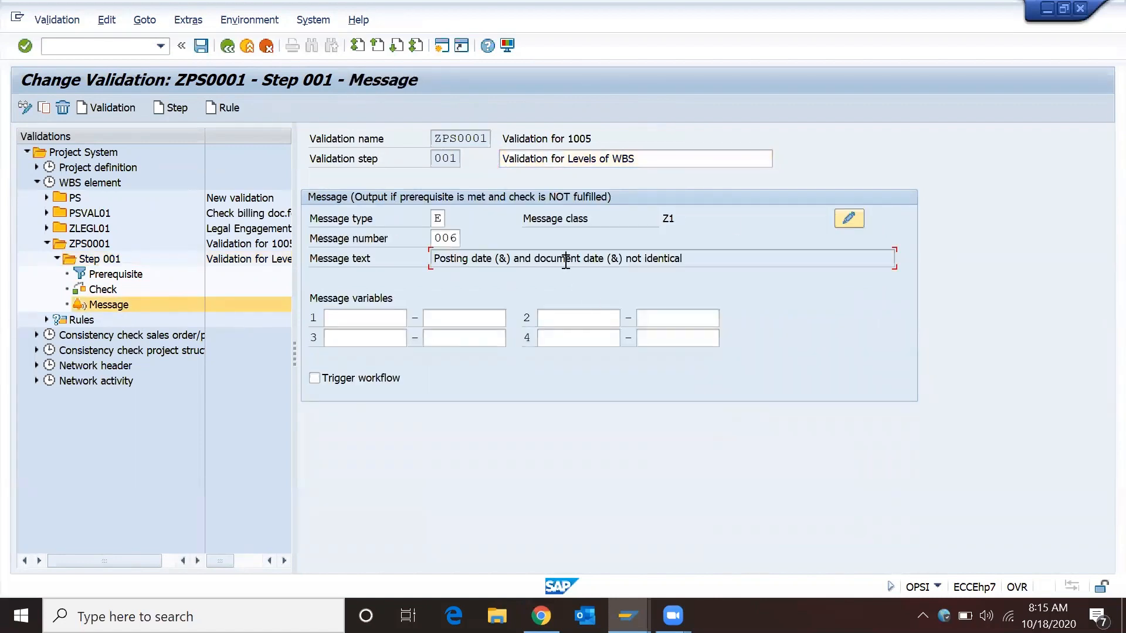
pyautogui.click(451, 238)
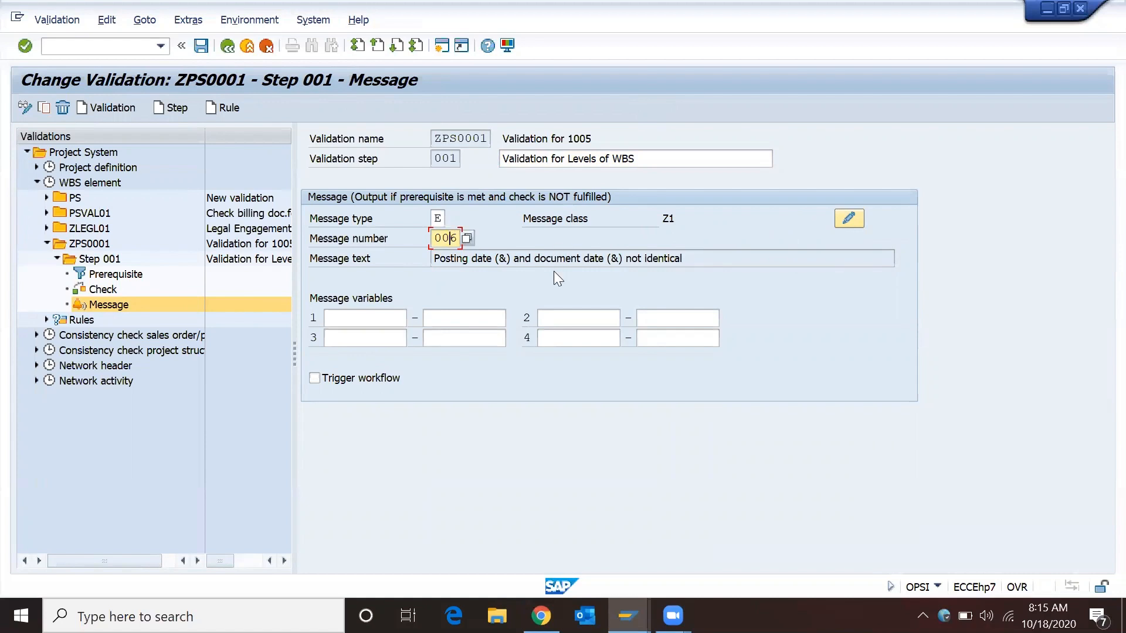
pyautogui.click(438, 220)
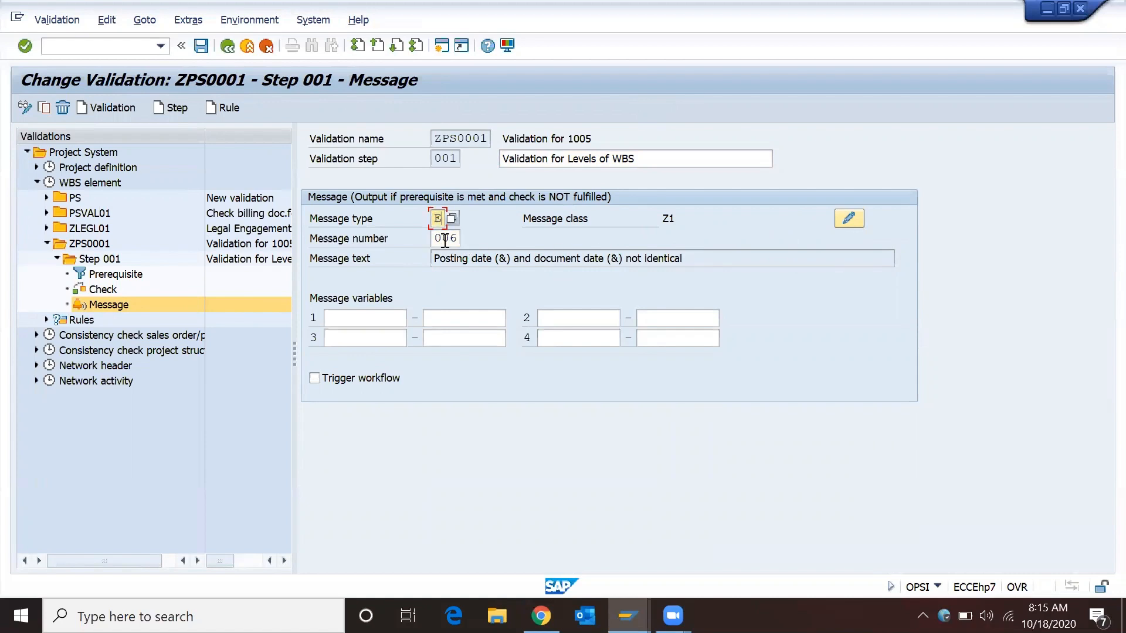
pyautogui.click(451, 239)
pyautogui.click(465, 238)
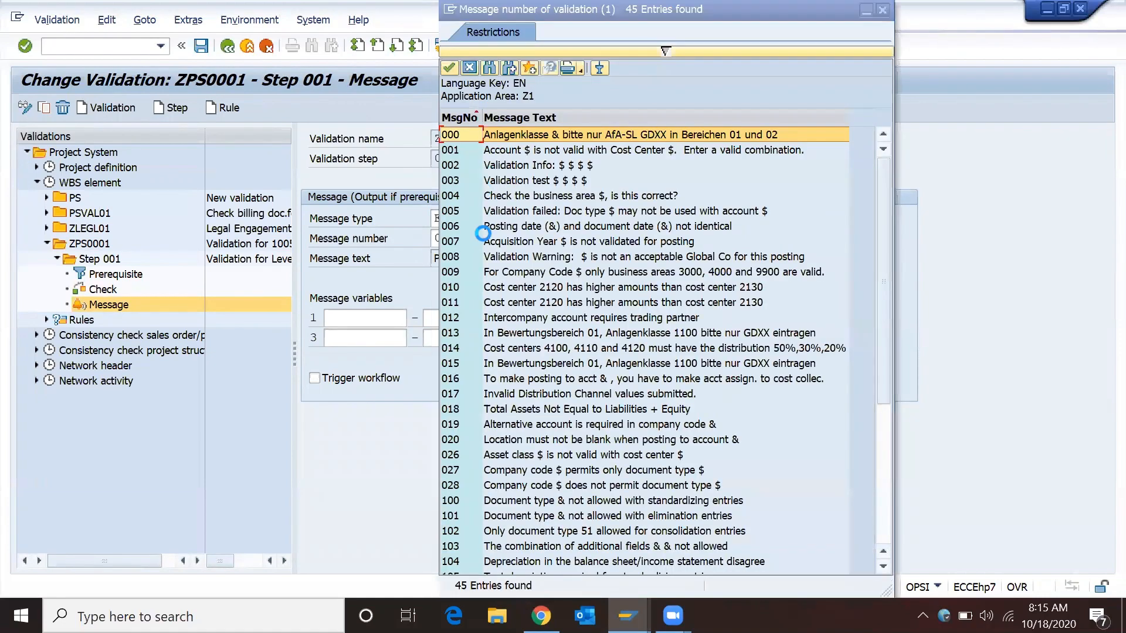
pyautogui.scroll(-5, 520, 293)
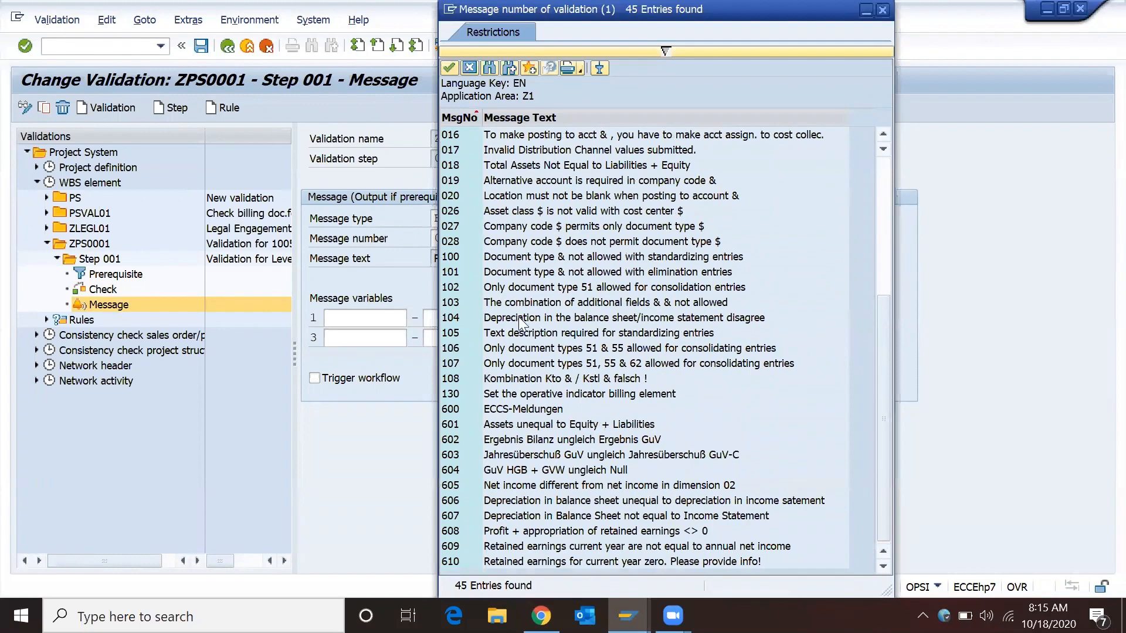
pyautogui.click(470, 68)
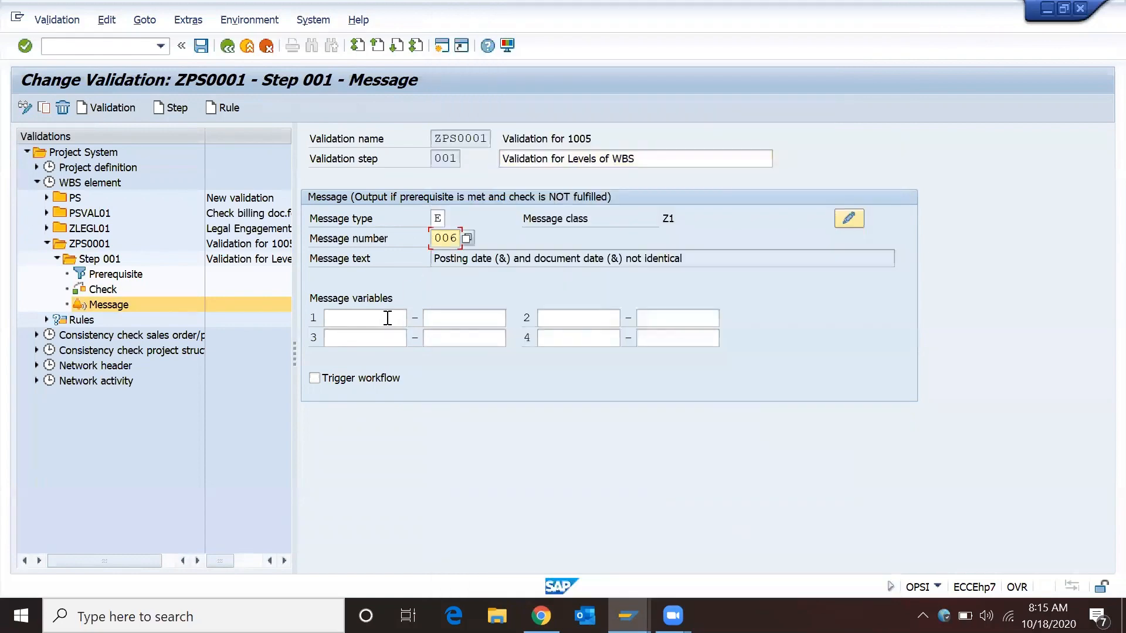
pyautogui.click(518, 259)
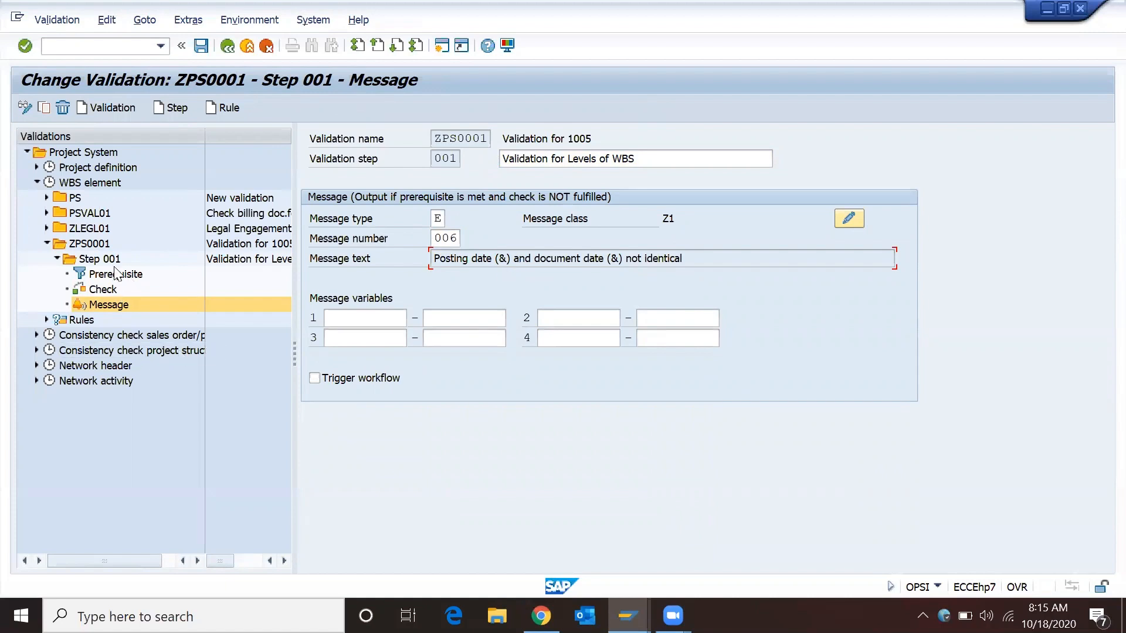
# Examine the prerequisite, check and message definitions together in the overview of ZPS0001 Step 001.
pyautogui.click(100, 260)
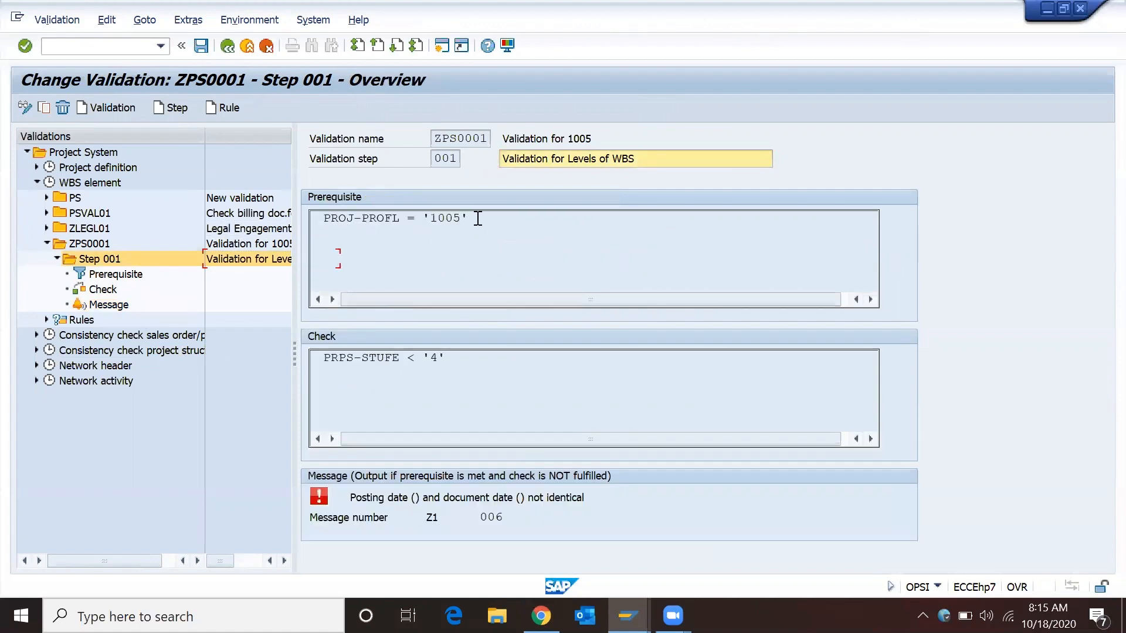
pyautogui.moveTo(472, 218); pyautogui.dragTo(322, 224)
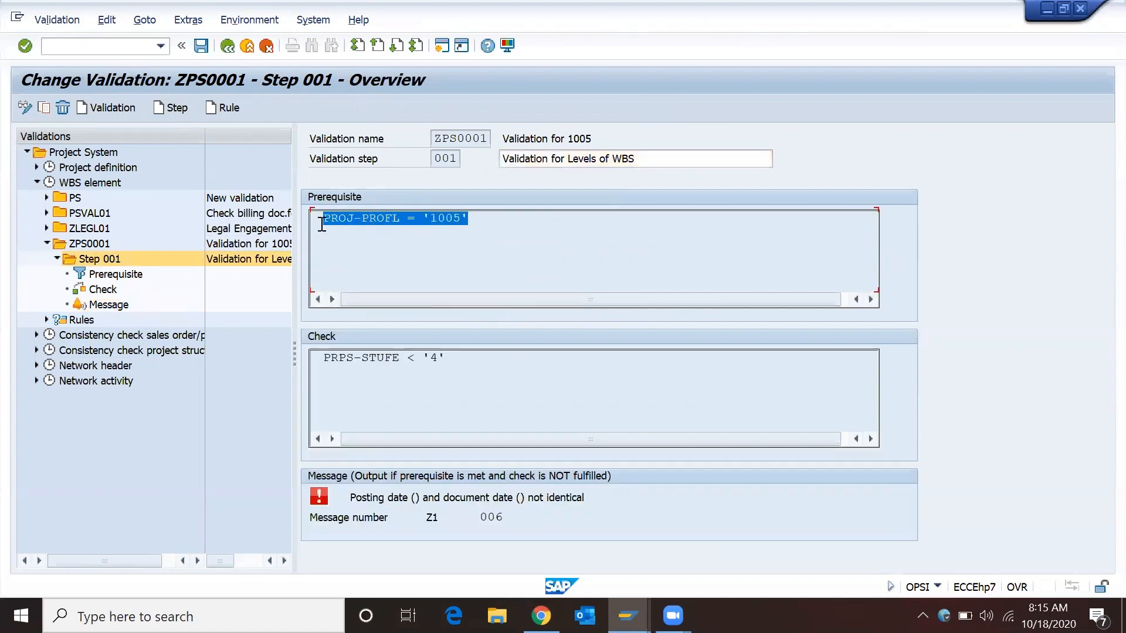
pyautogui.click(483, 218)
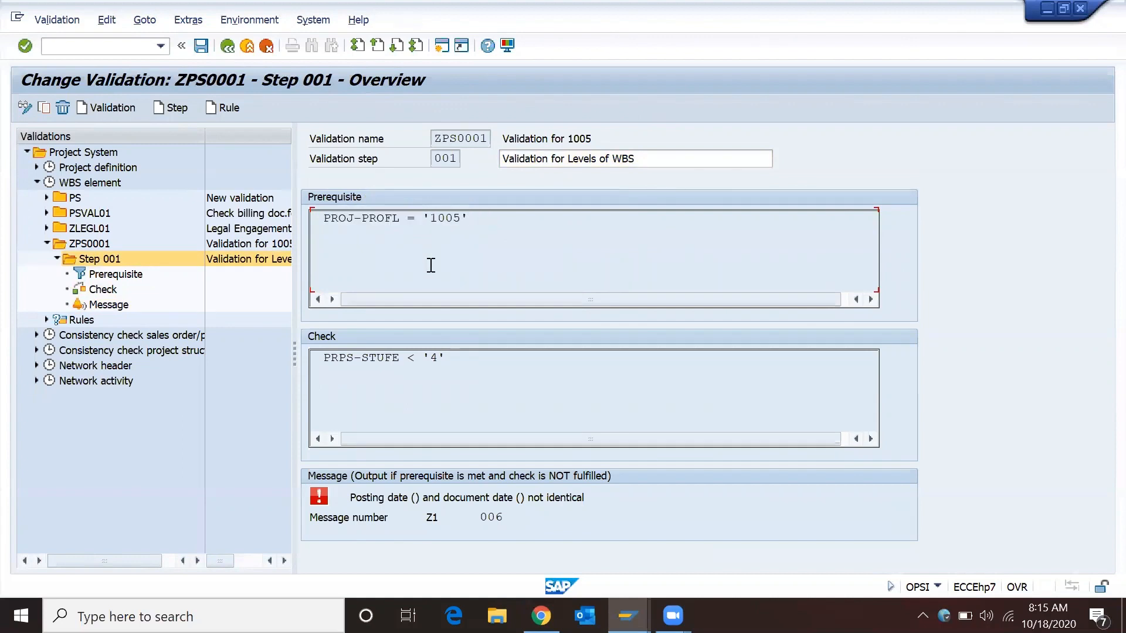
pyautogui.moveTo(472, 358); pyautogui.dragTo(327, 364)
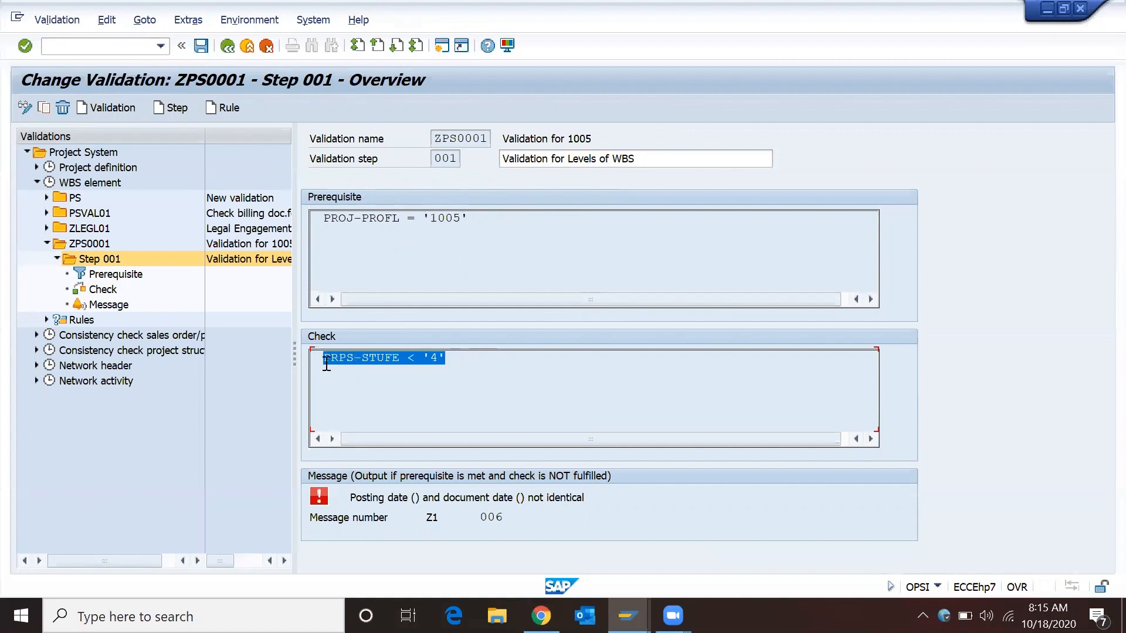
pyautogui.click(378, 356)
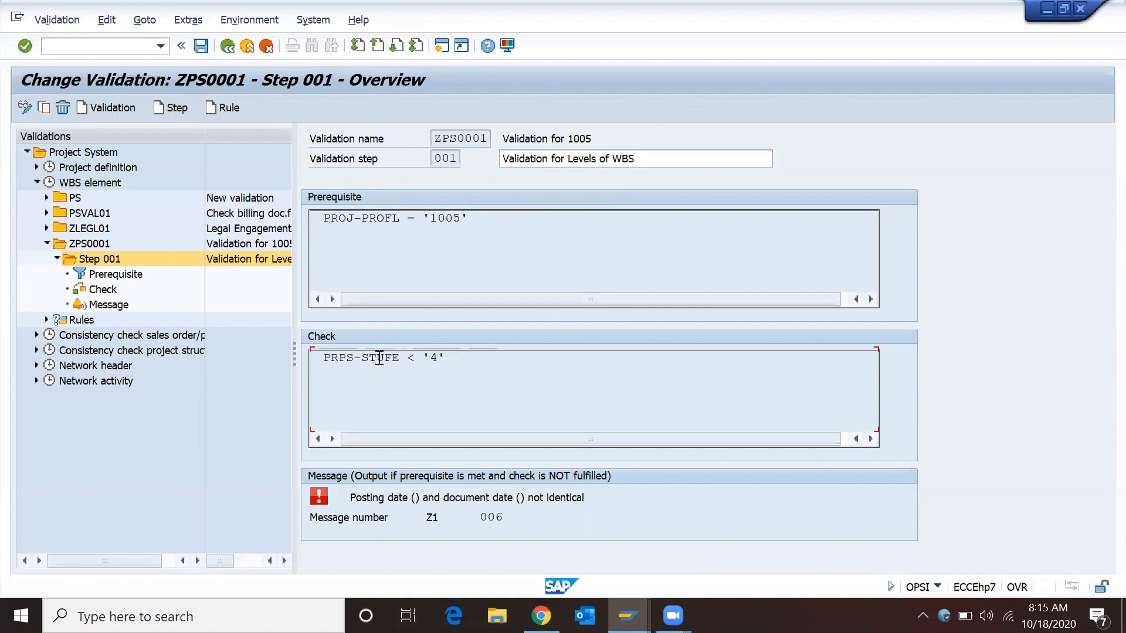
pyautogui.moveTo(463, 358); pyautogui.dragTo(324, 364)
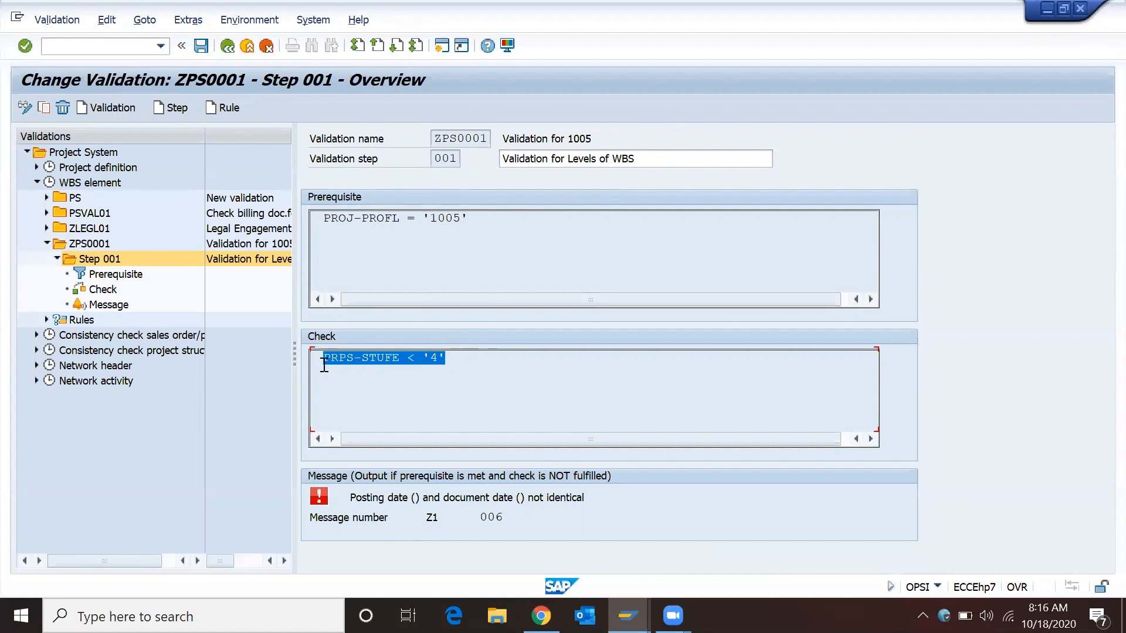
pyautogui.click(458, 359)
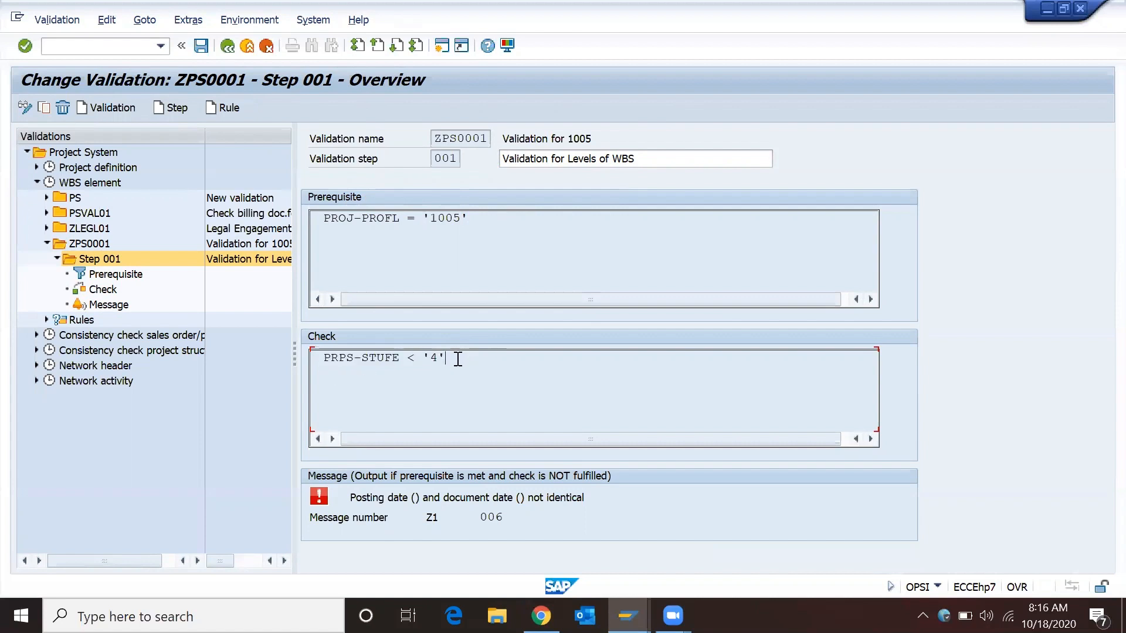
pyautogui.click(370, 521)
pyautogui.click(567, 375)
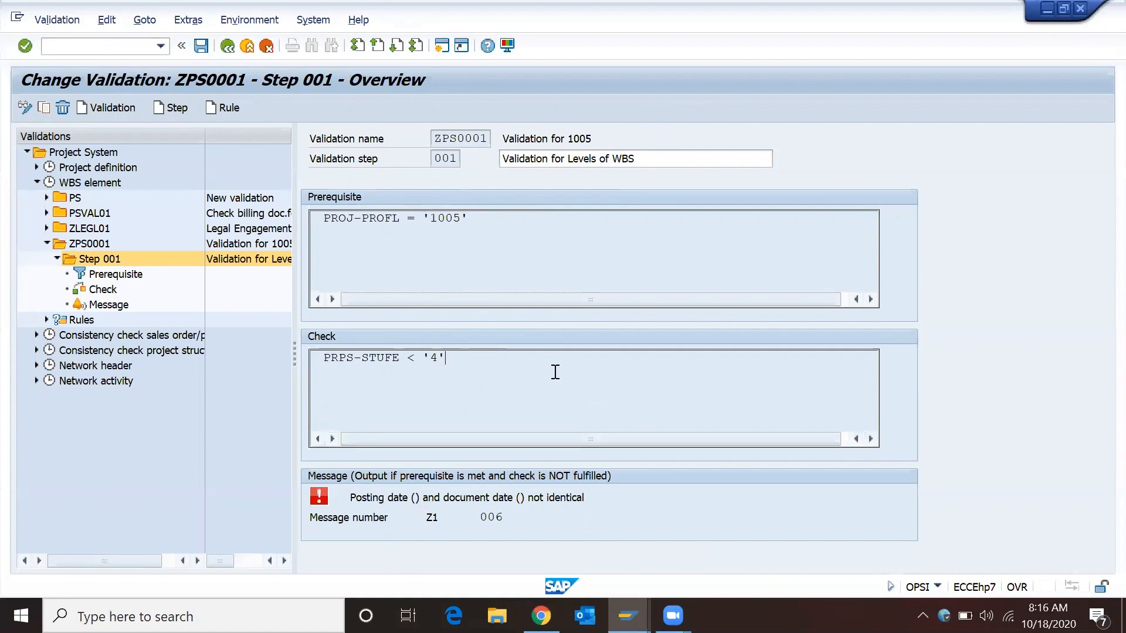